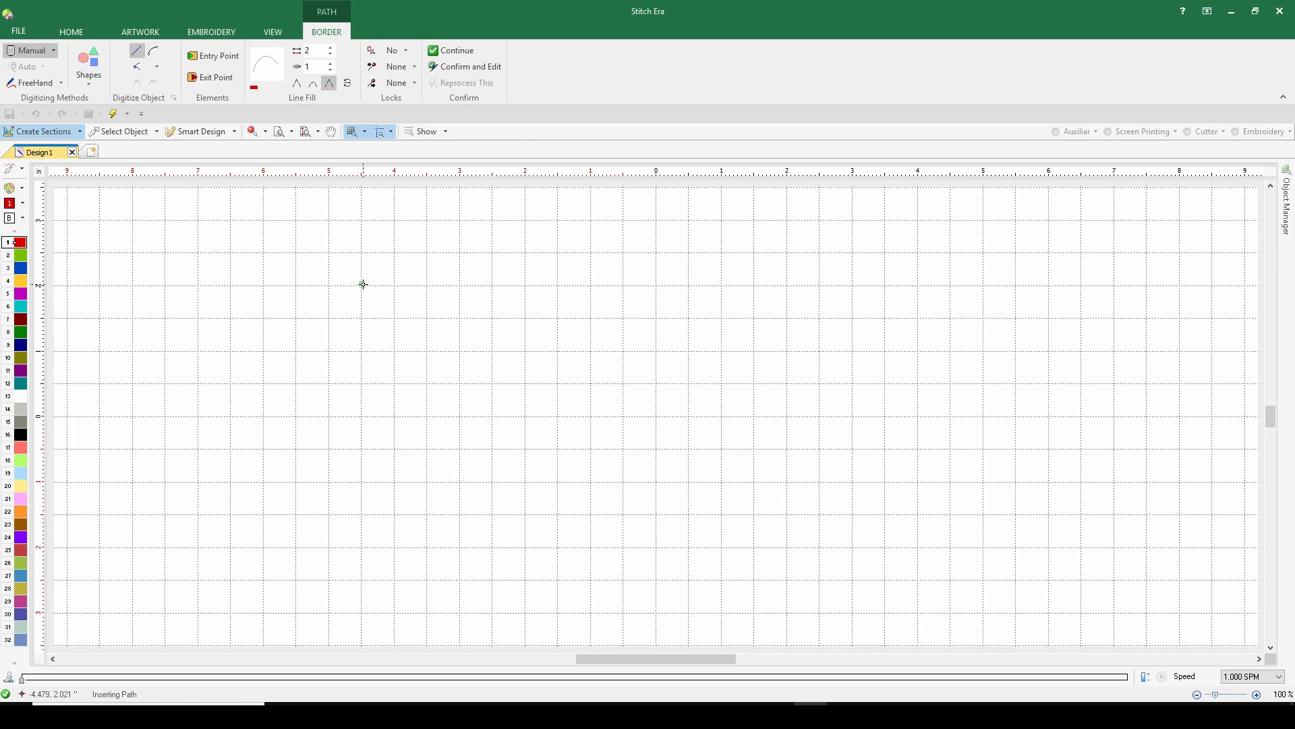
# - Draw a pocket-shaped path with running stitch, about 4.14 in wide and 4.38 in high, in the middle of the design area
pyautogui.click(499, 192)
pyautogui.click(493, 267)
pyautogui.click(212, 29)
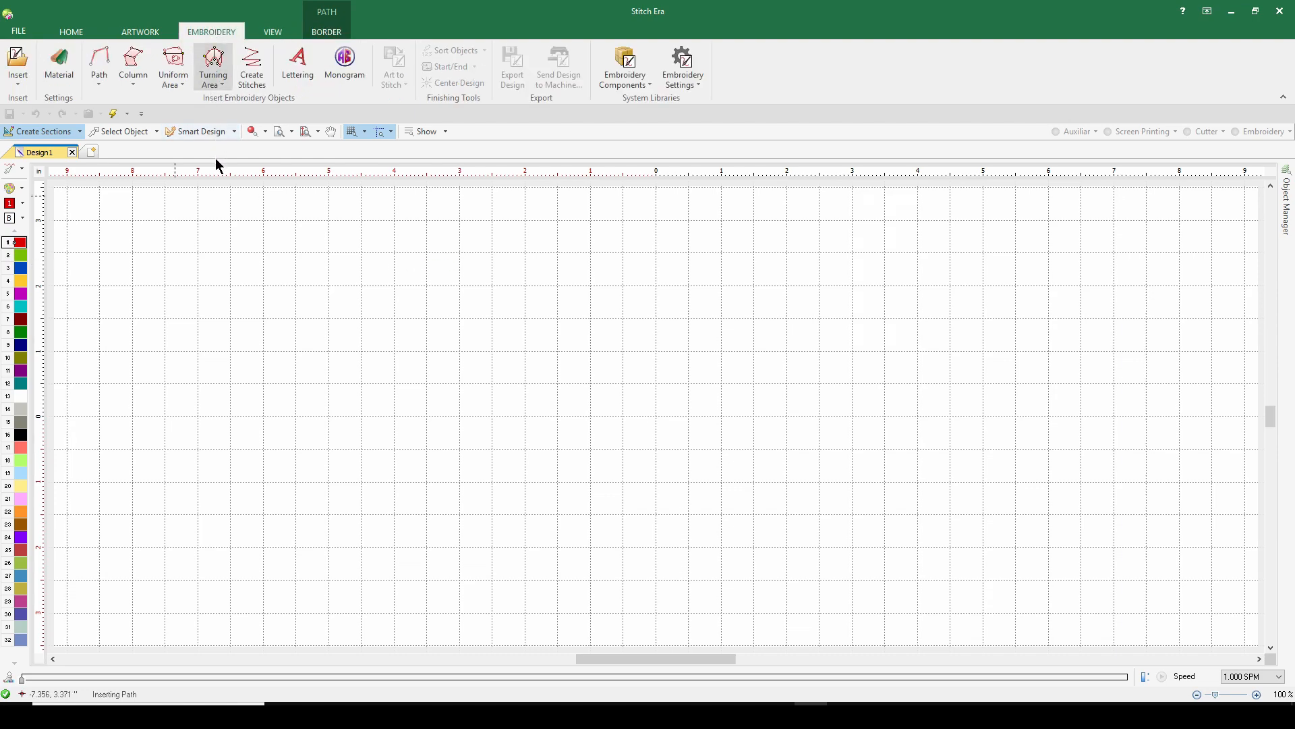
pyautogui.click(100, 76)
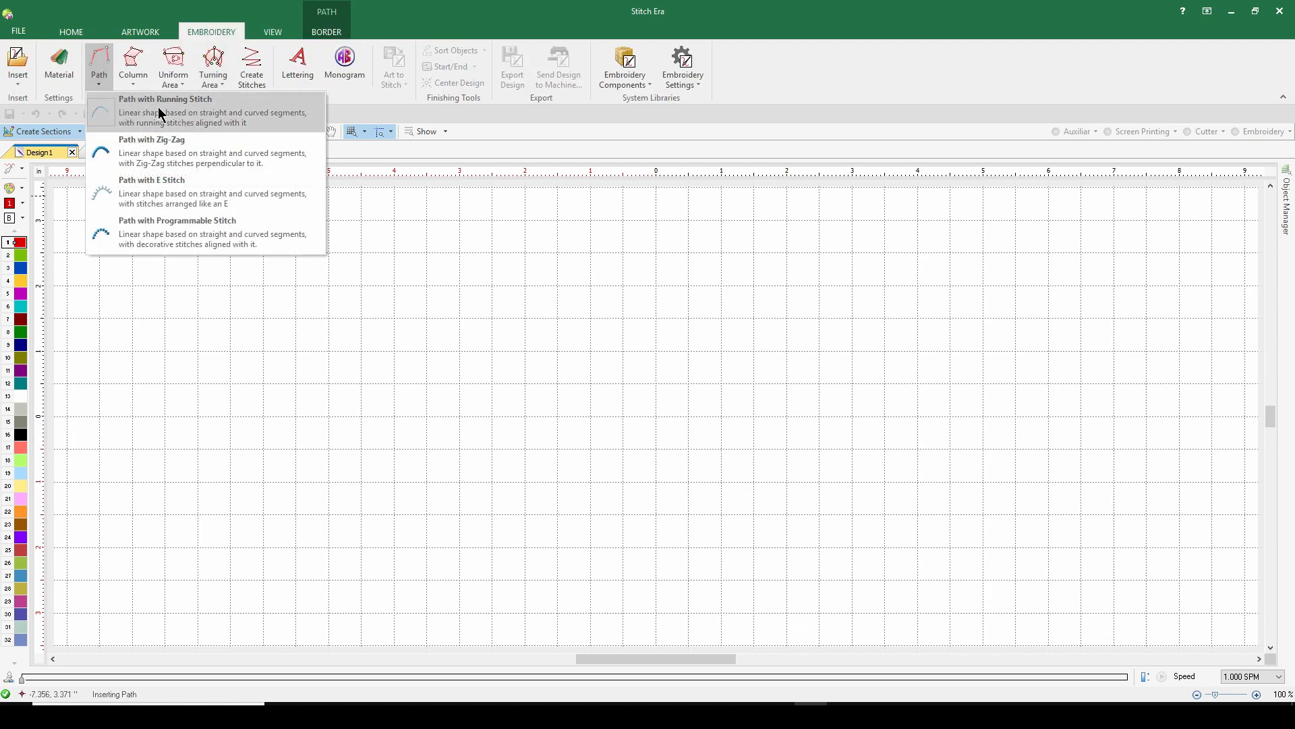
pyautogui.click(161, 111)
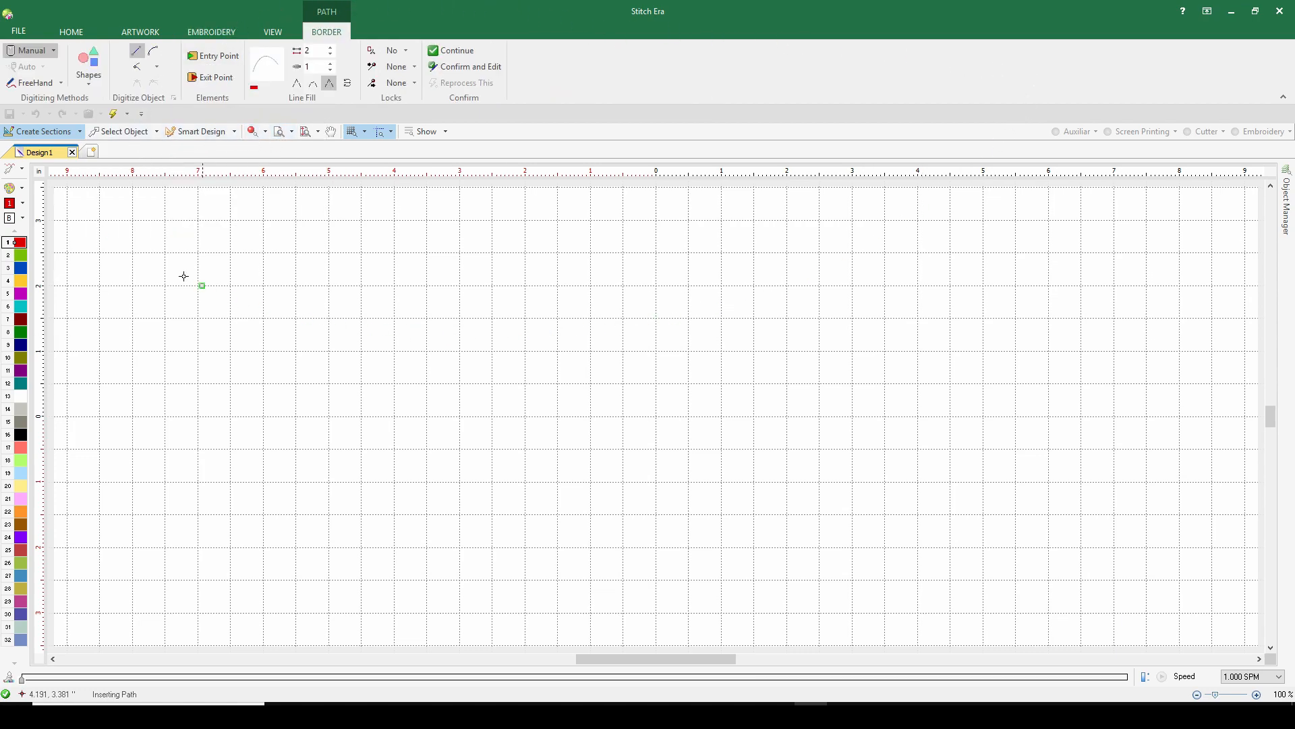
pyautogui.click(103, 189)
pyautogui.click(88, 64)
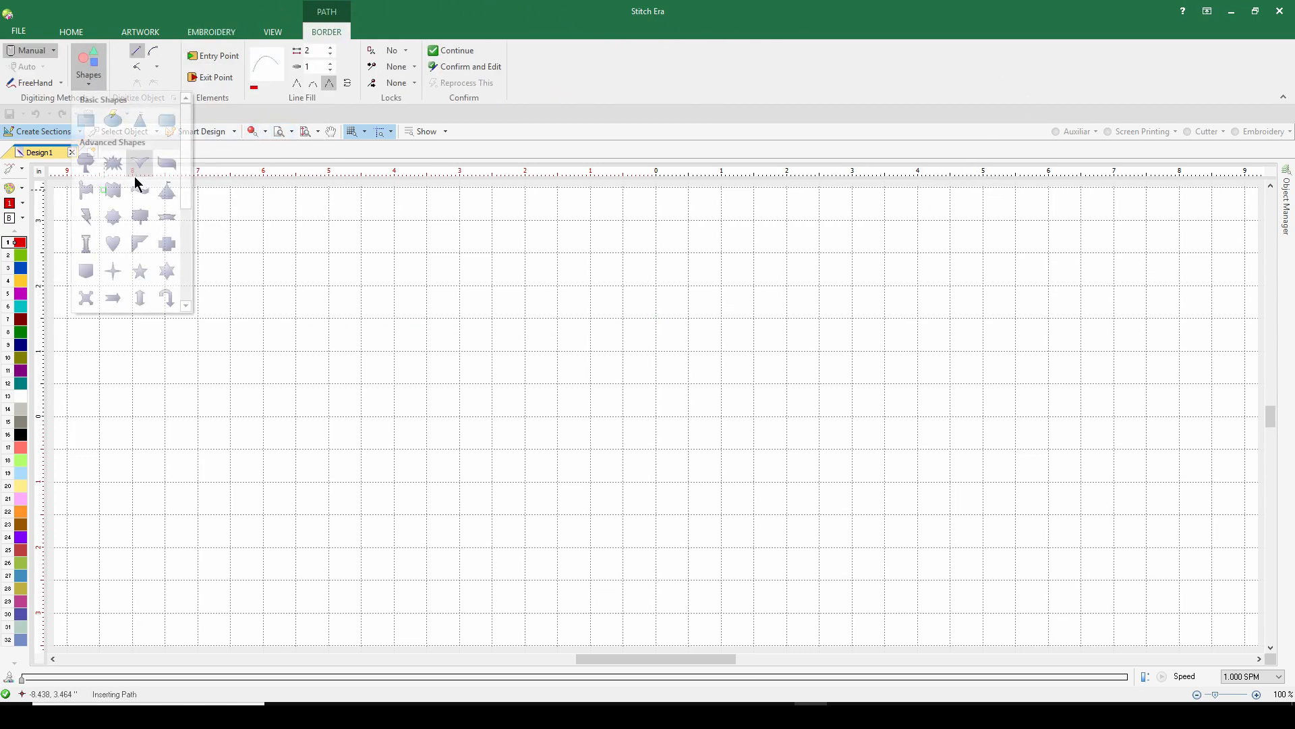
pyautogui.click(86, 272)
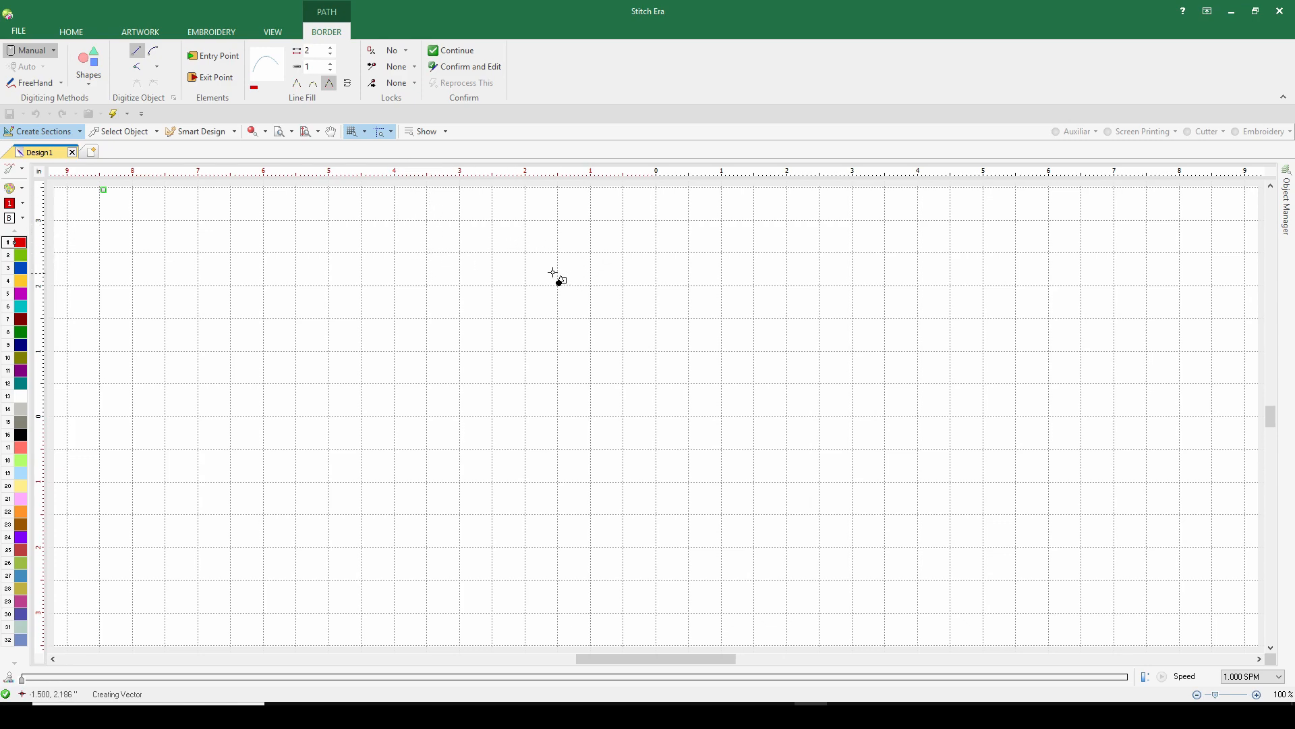
pyautogui.click(527, 248)
pyautogui.moveTo(526, 248); pyautogui.dragTo(796, 539)
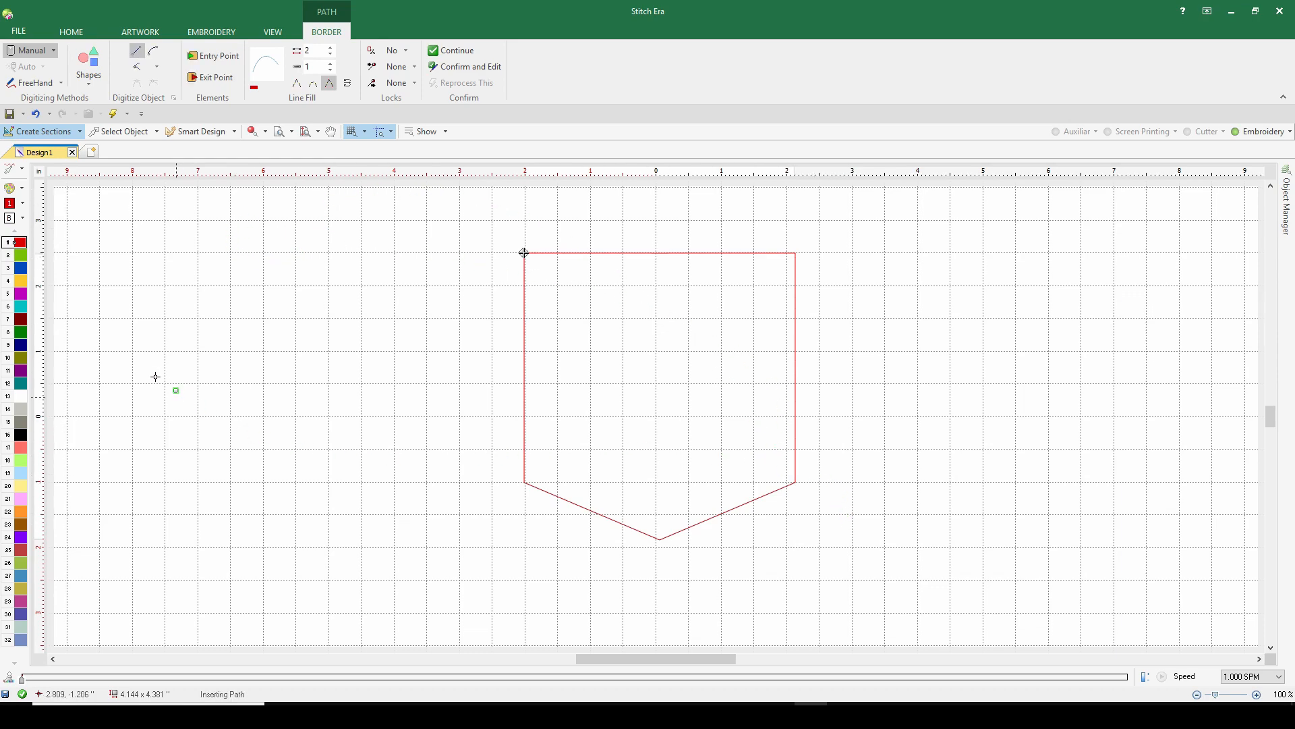
# - Place the path's entry and exit points close together, just above the upper-left corner of the pocket outline
pyautogui.click(200, 58)
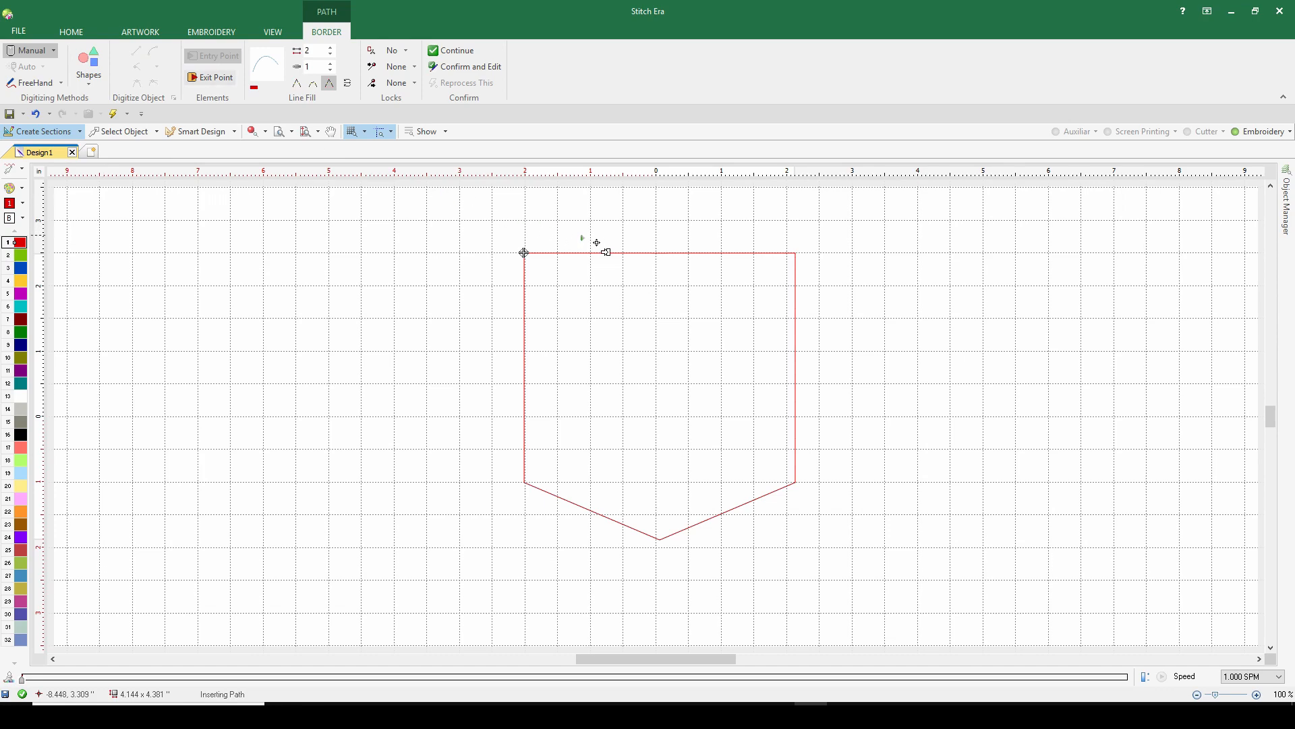
pyautogui.click(207, 79)
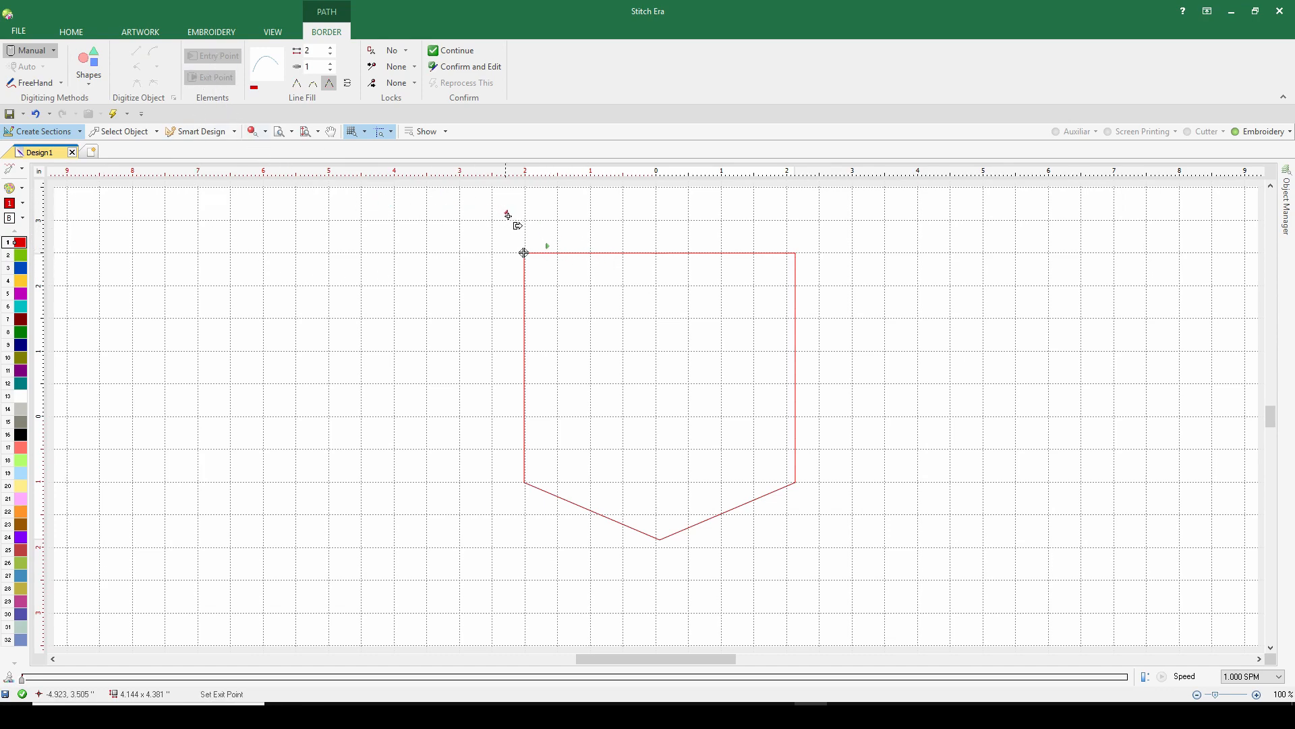
pyautogui.click(557, 245)
# - Select the pocket path in the document map, unlock its proportions, and set its size to 5 in wide and 6 in high
pyautogui.click(1289, 214)
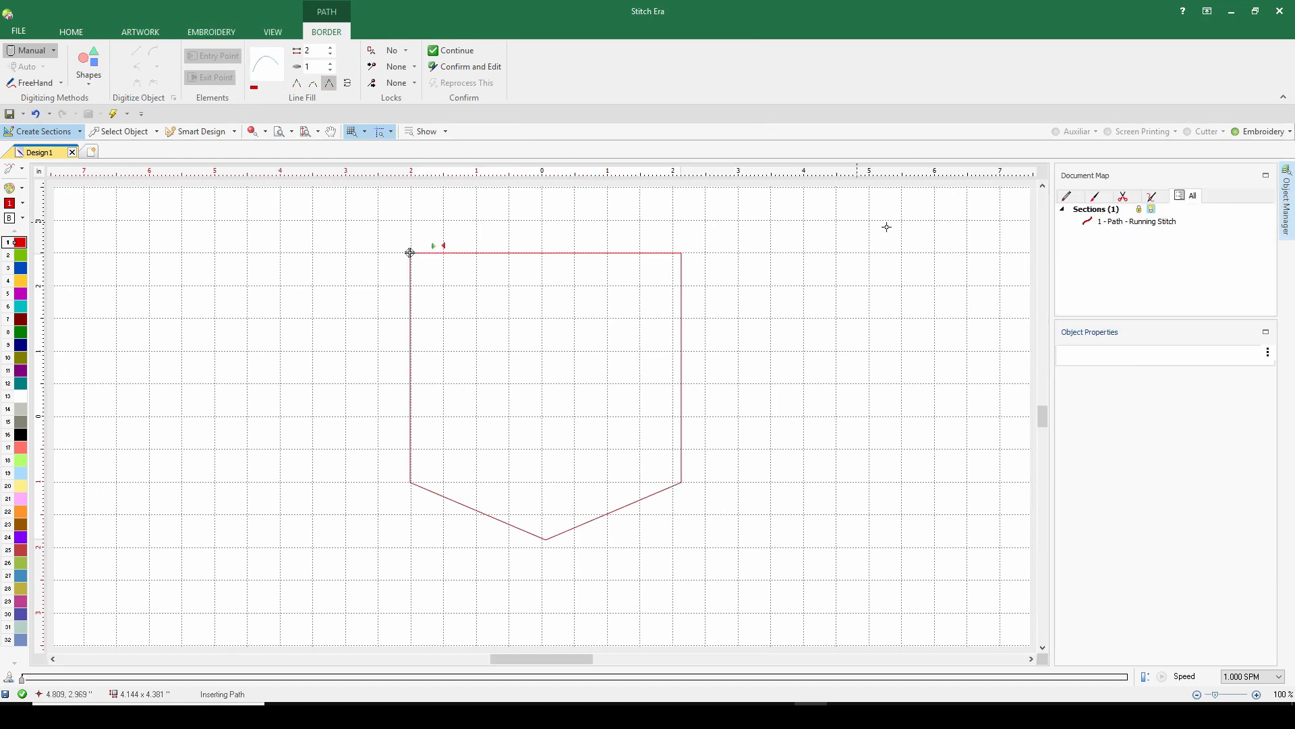
pyautogui.click(1135, 223)
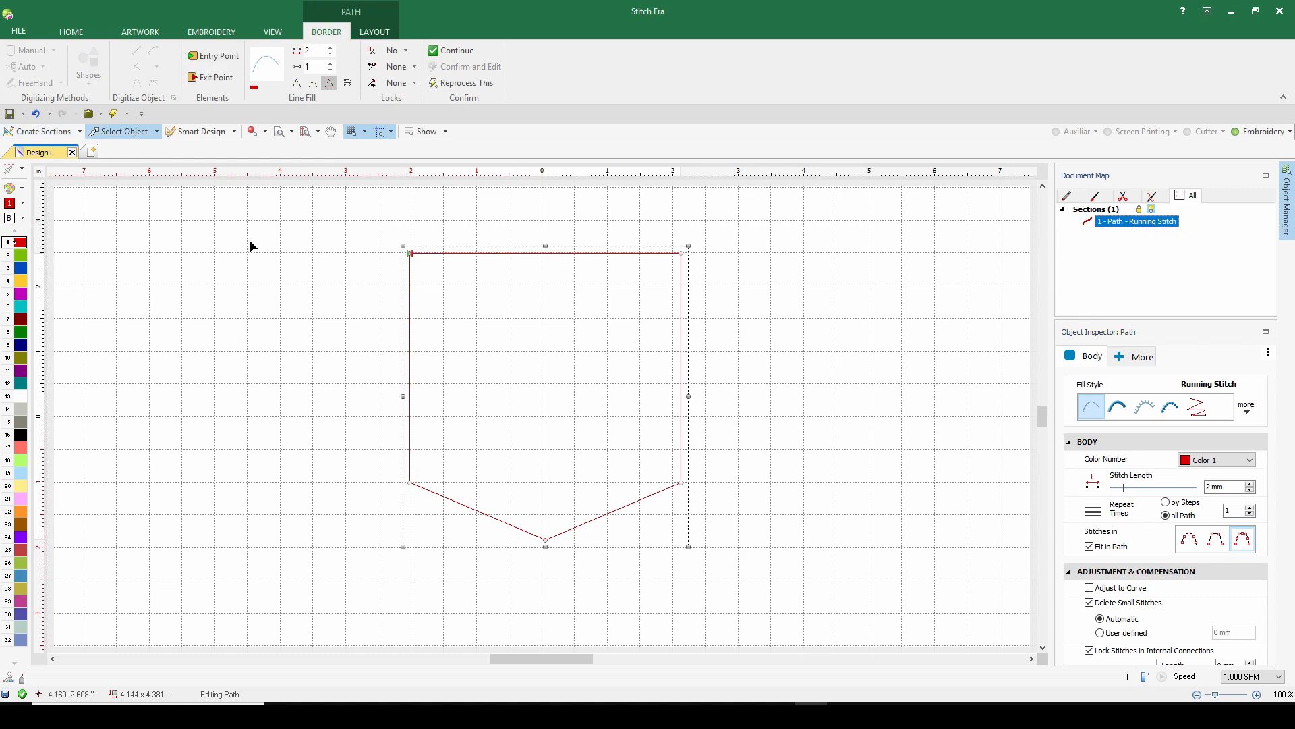
pyautogui.click(373, 33)
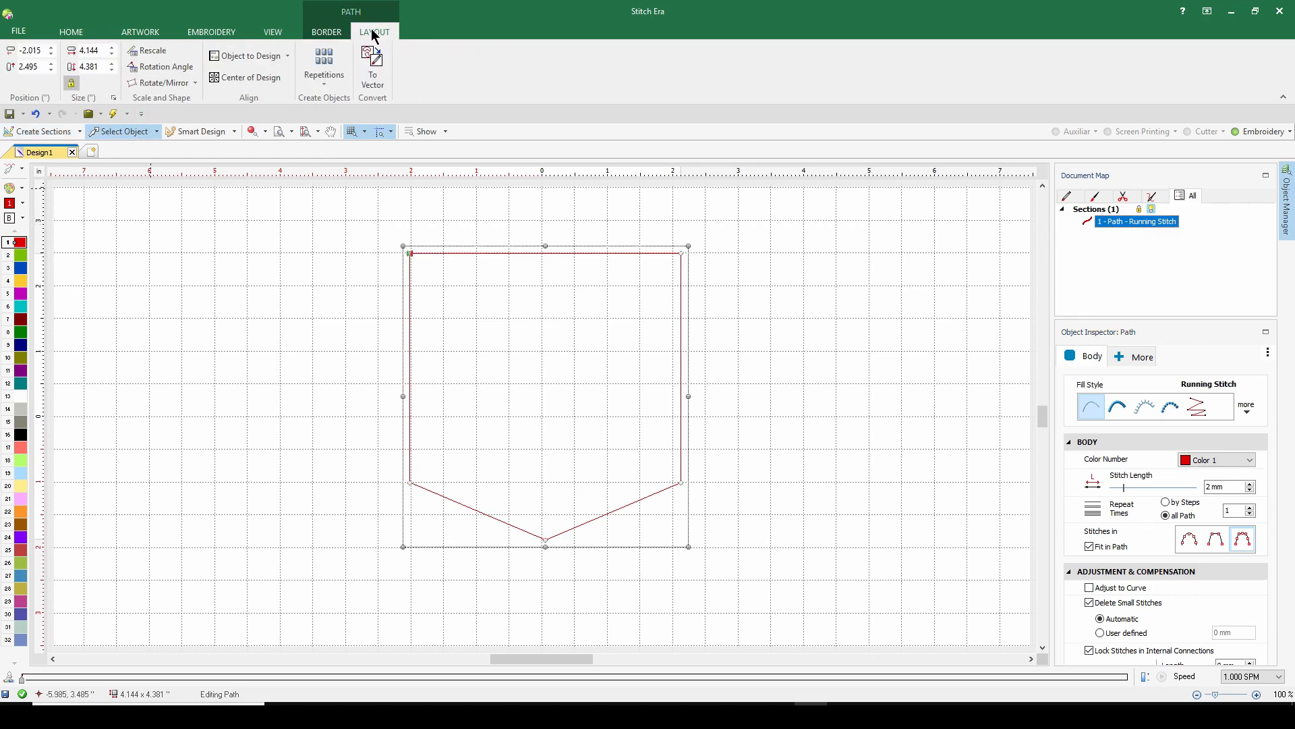
pyautogui.doubleClick(95, 51)
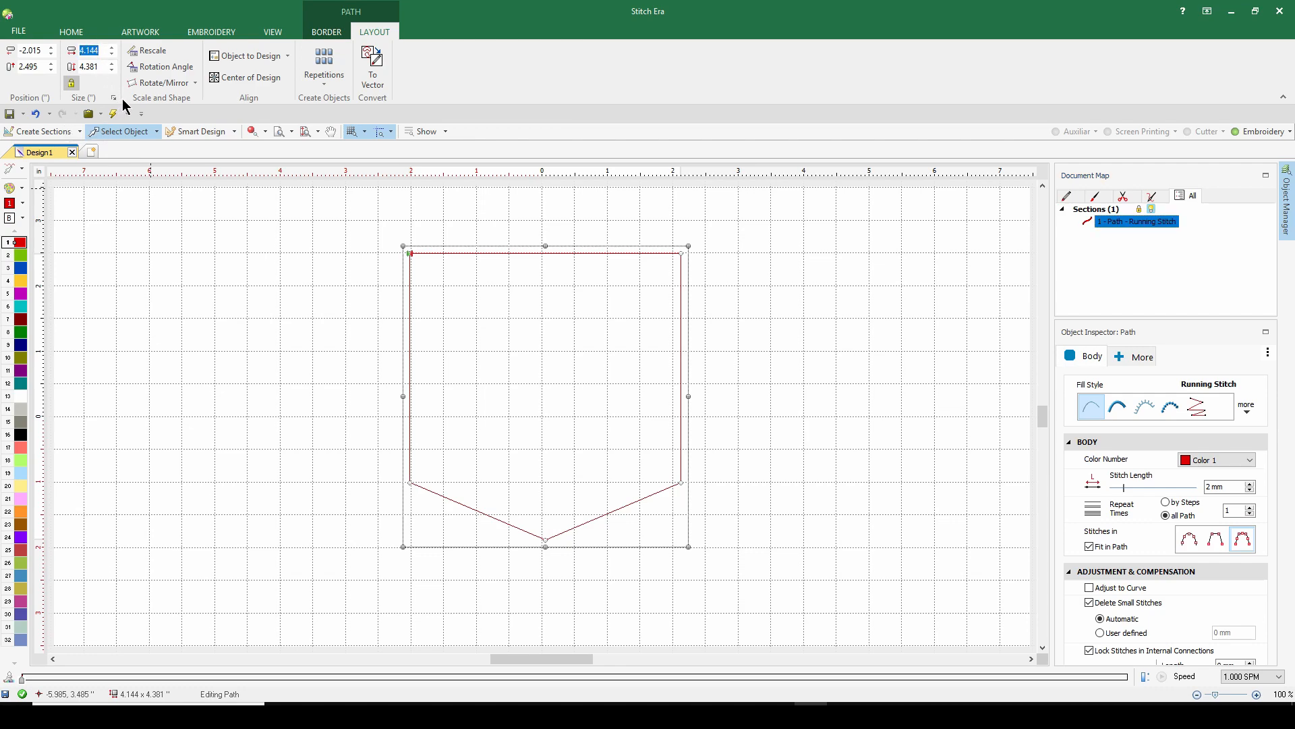
pyautogui.write('5')
pyautogui.click(72, 85)
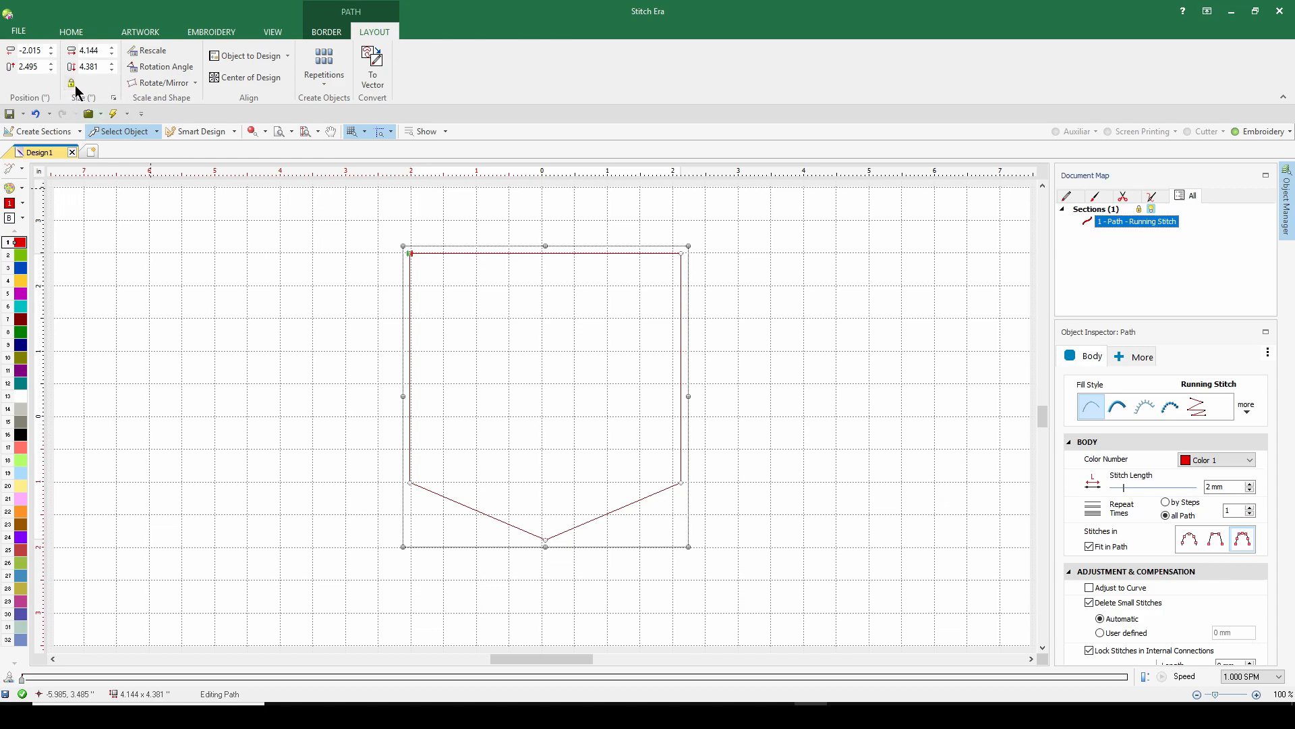
pyautogui.click(93, 51)
pyautogui.write('5')
pyautogui.press('Return')
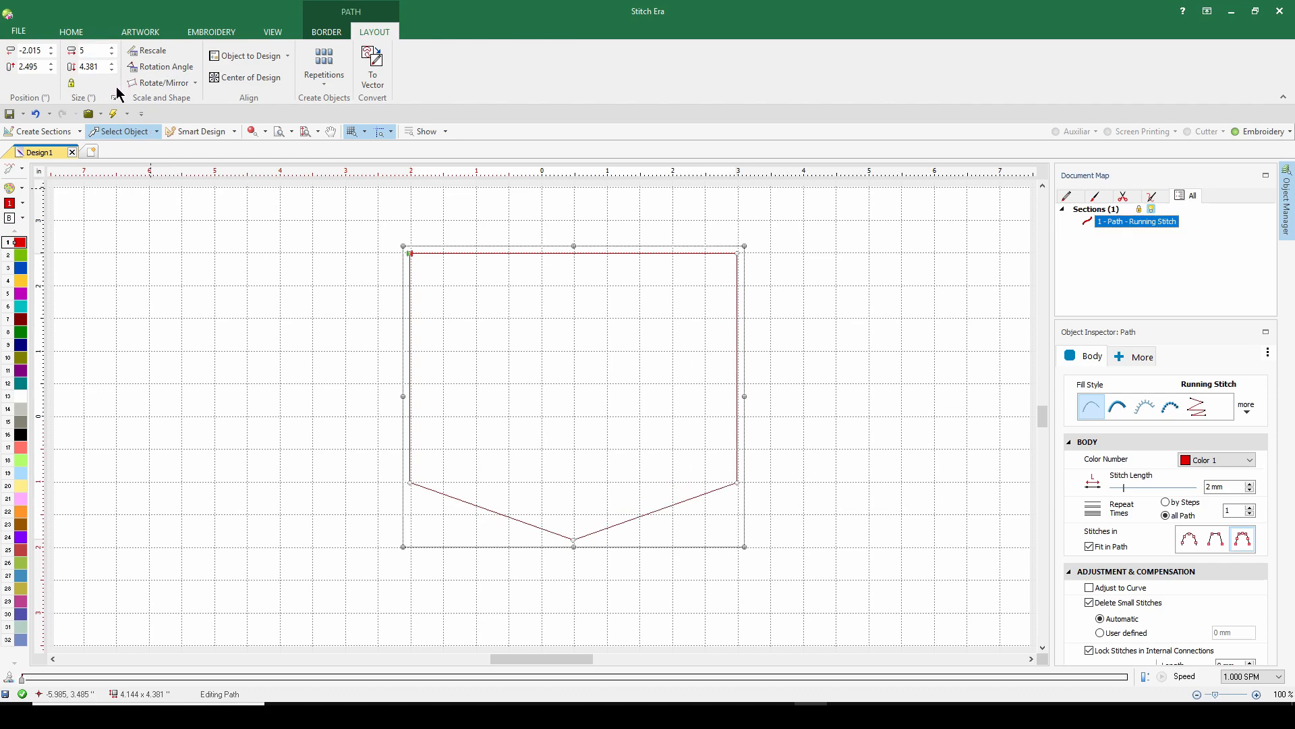
pyautogui.click(90, 67)
pyautogui.write('6')
pyautogui.press('Return')
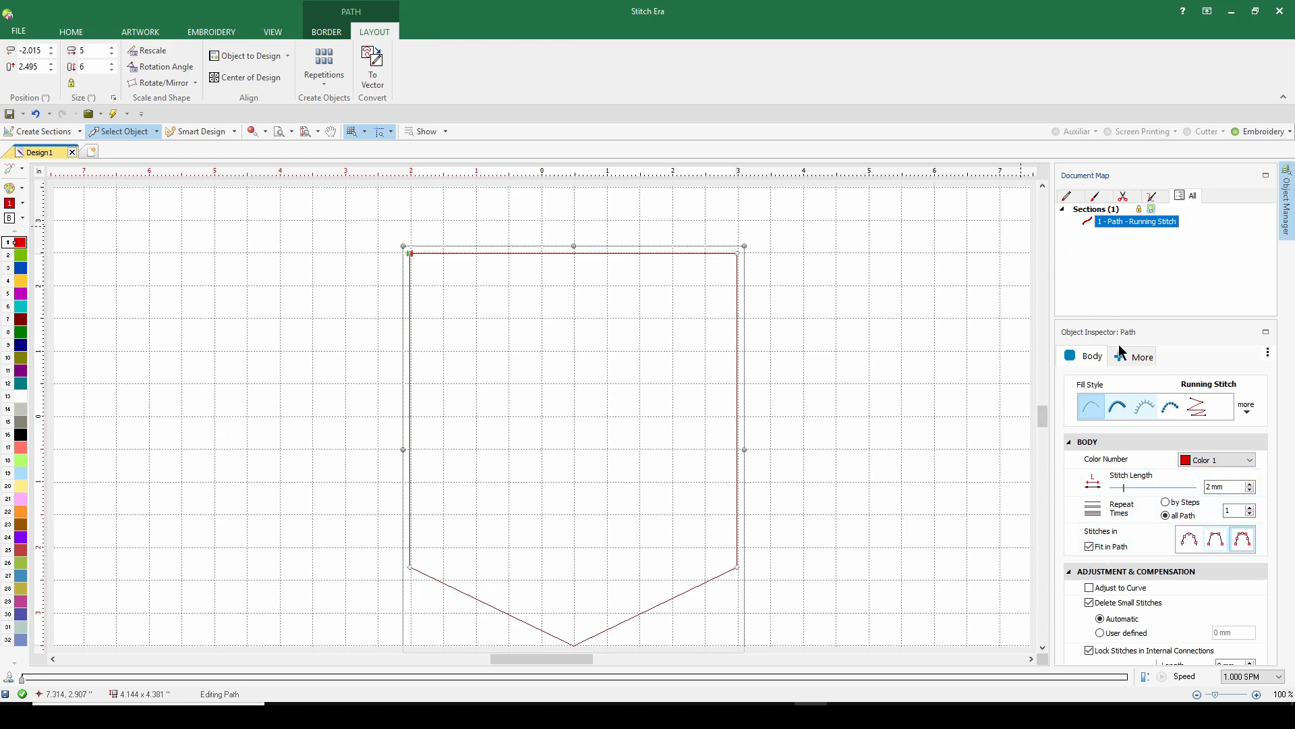
# - Copy the running stitch pocket path and paste the duplicate in place
pyautogui.rightClick(1149, 219)
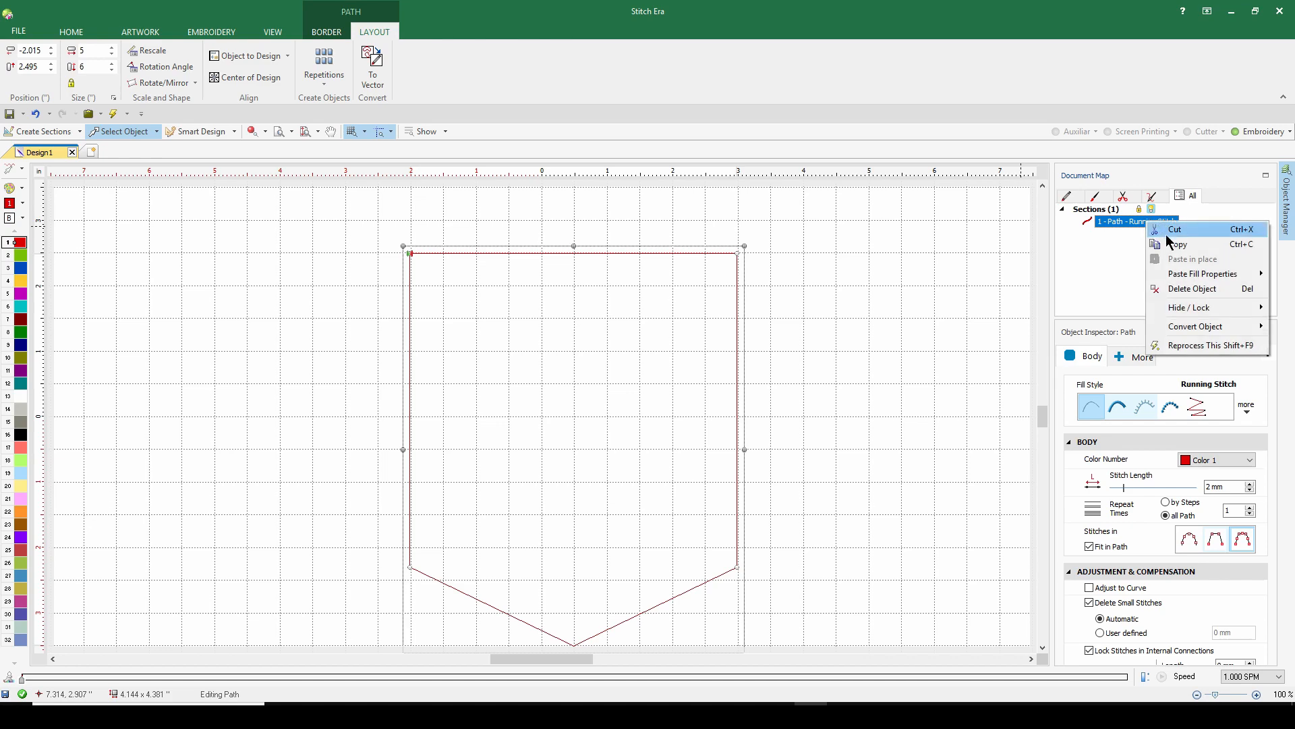
pyautogui.click(1171, 246)
pyautogui.rightClick(1142, 220)
pyautogui.click(1152, 221)
pyautogui.rightClick(1144, 225)
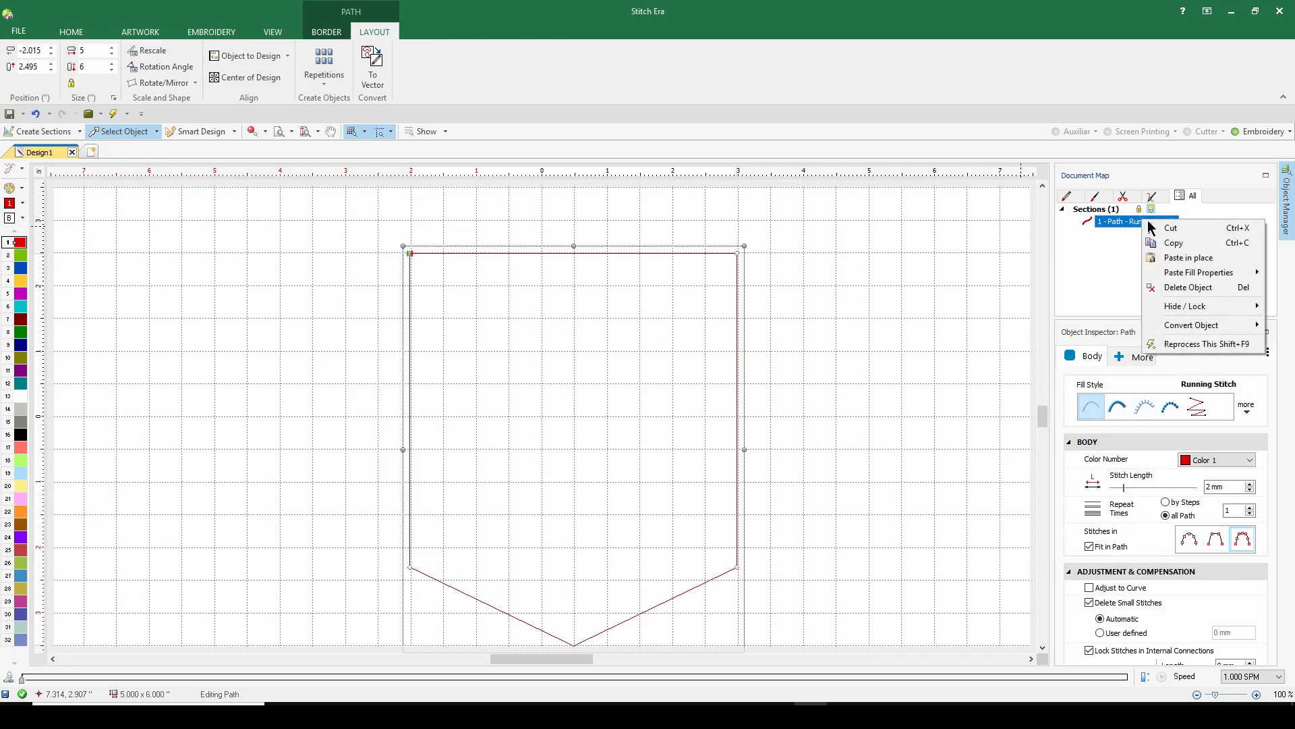
pyautogui.click(1166, 260)
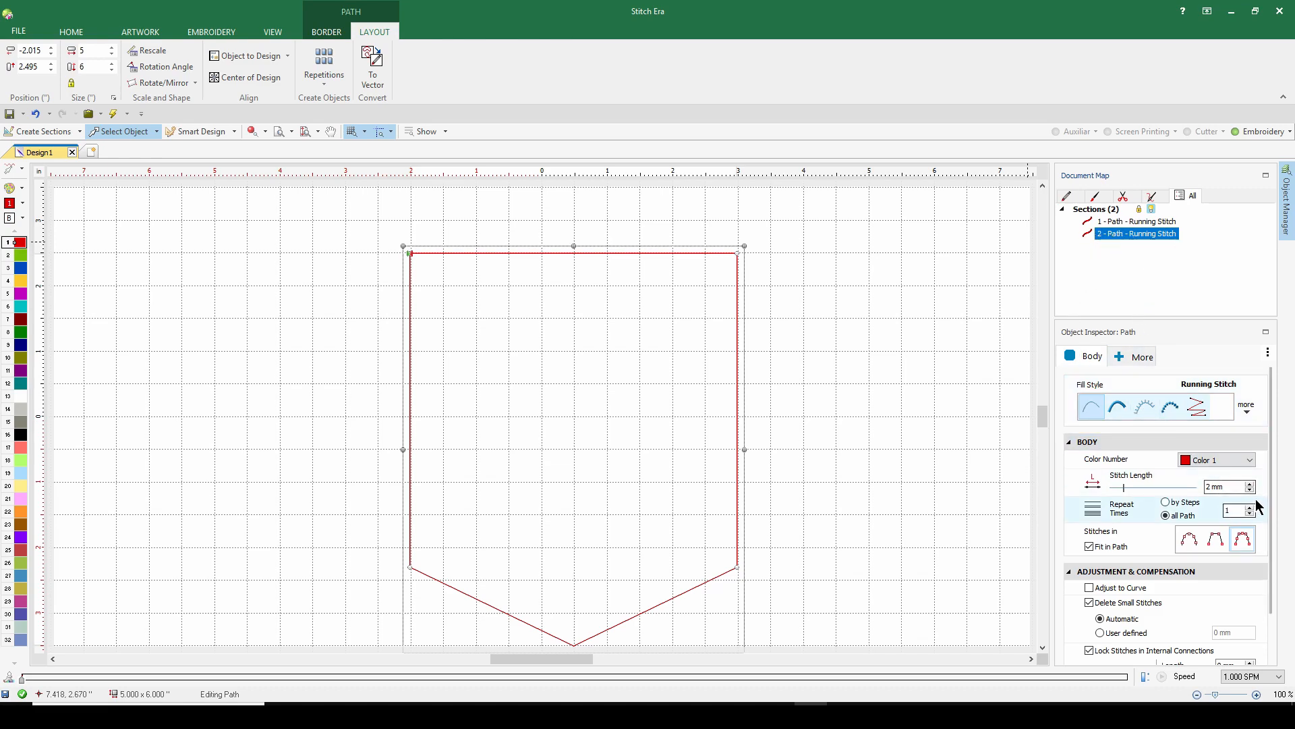
# - Set the duplicate path to repeat 2 times and process the stitches
pyautogui.click(326, 32)
pyautogui.click(330, 62)
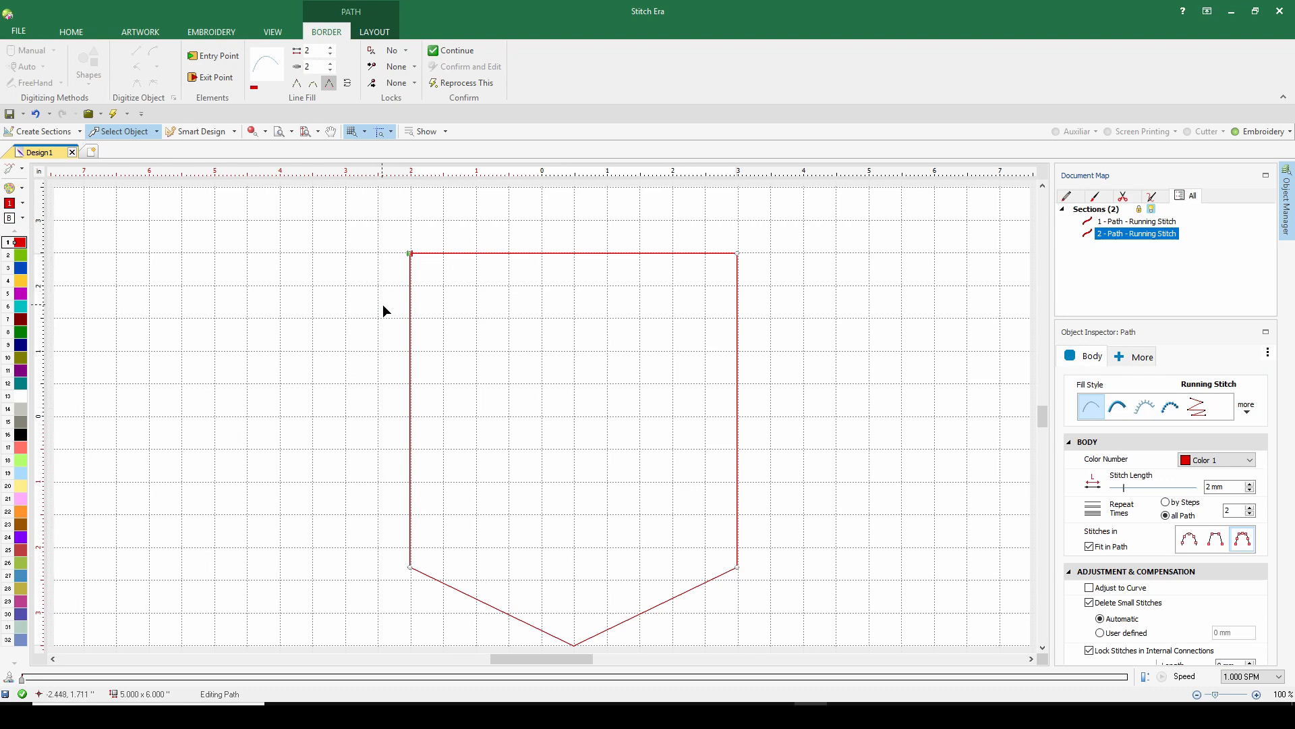
pyautogui.rightClick(423, 306)
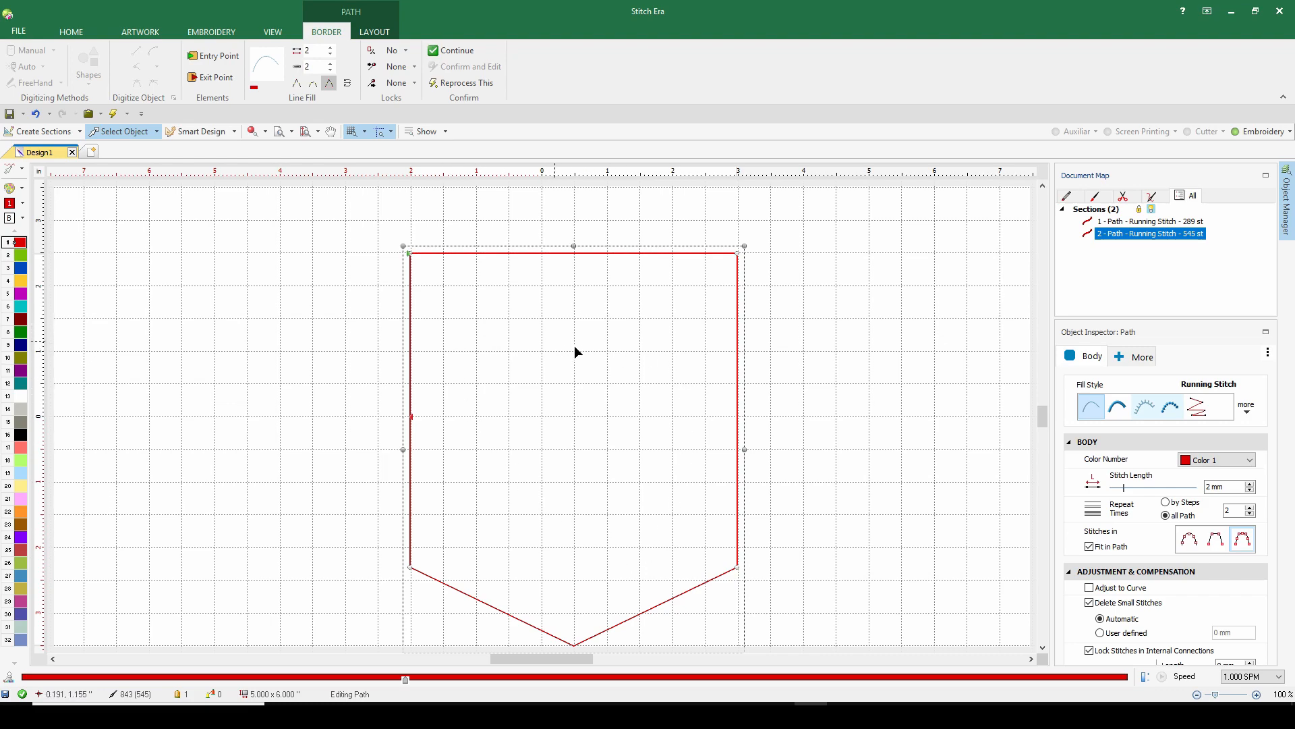
# - Copy the first pocket path and paste it in place as a third running stitch path
pyautogui.click(1140, 222)
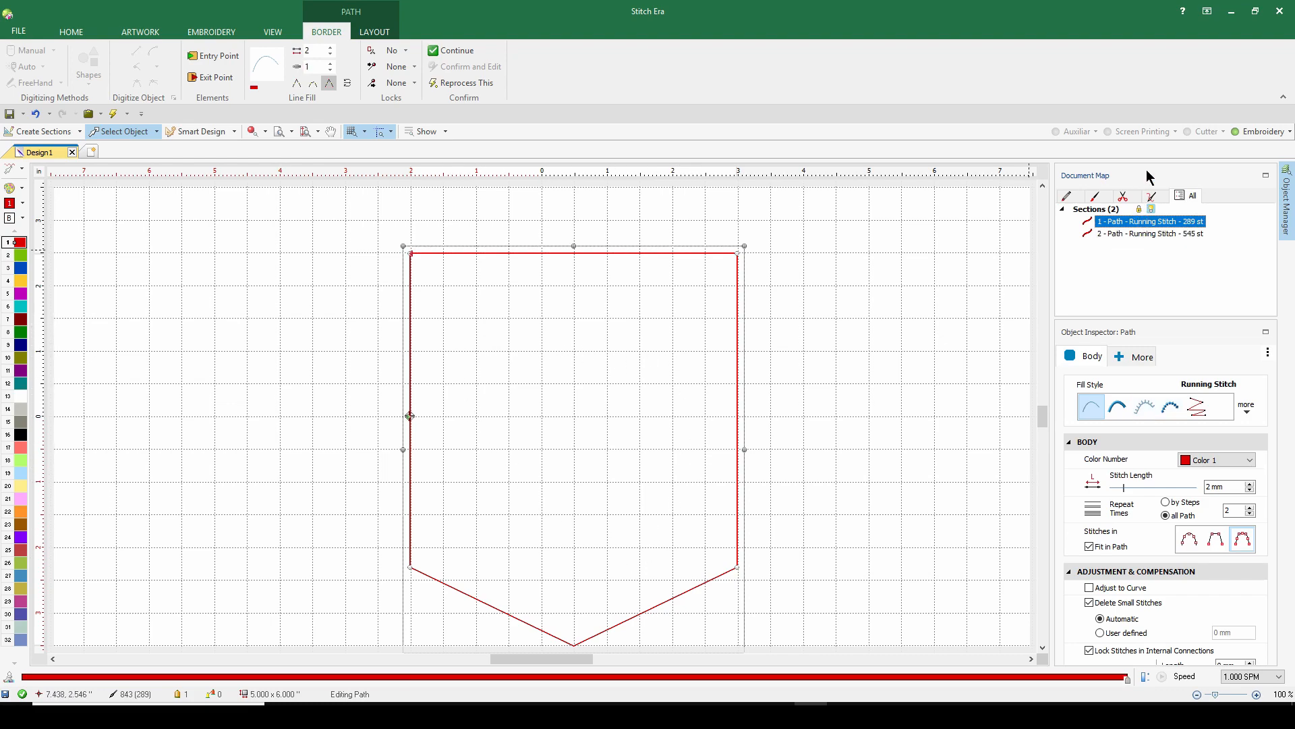
pyautogui.rightClick(1145, 222)
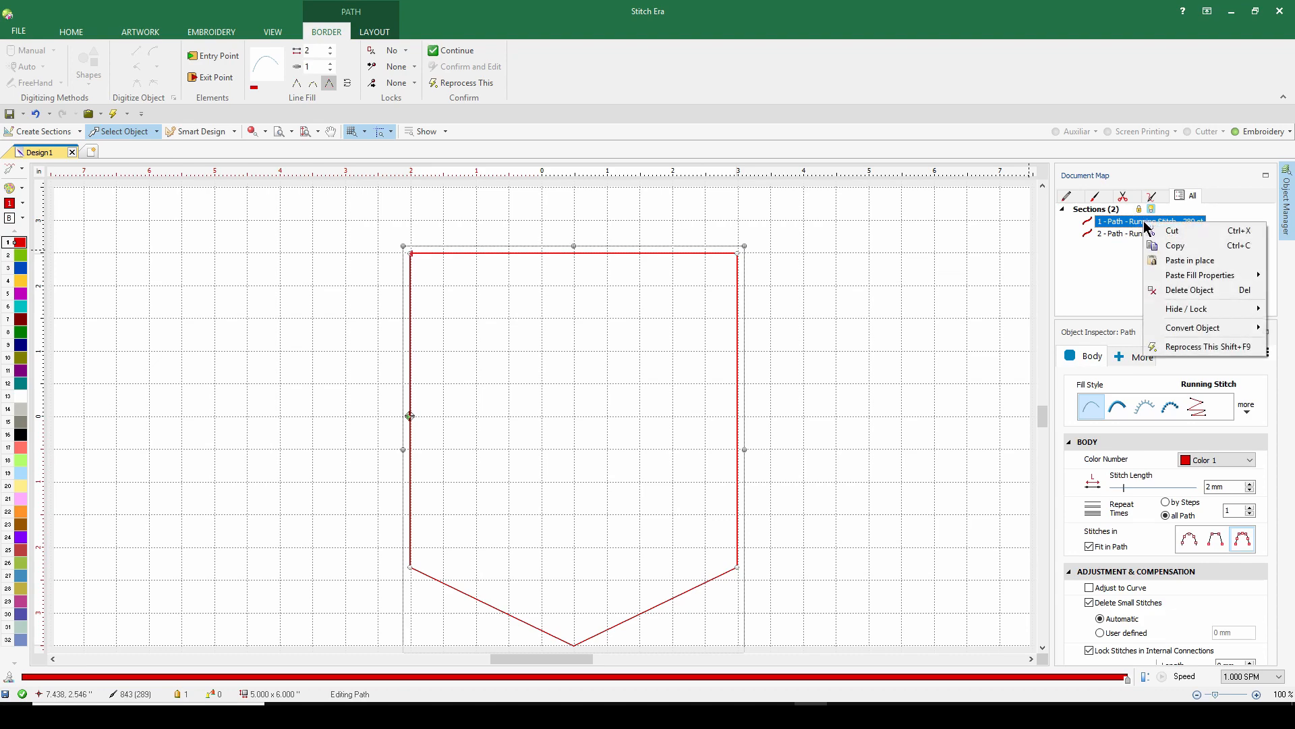
pyautogui.click(1174, 246)
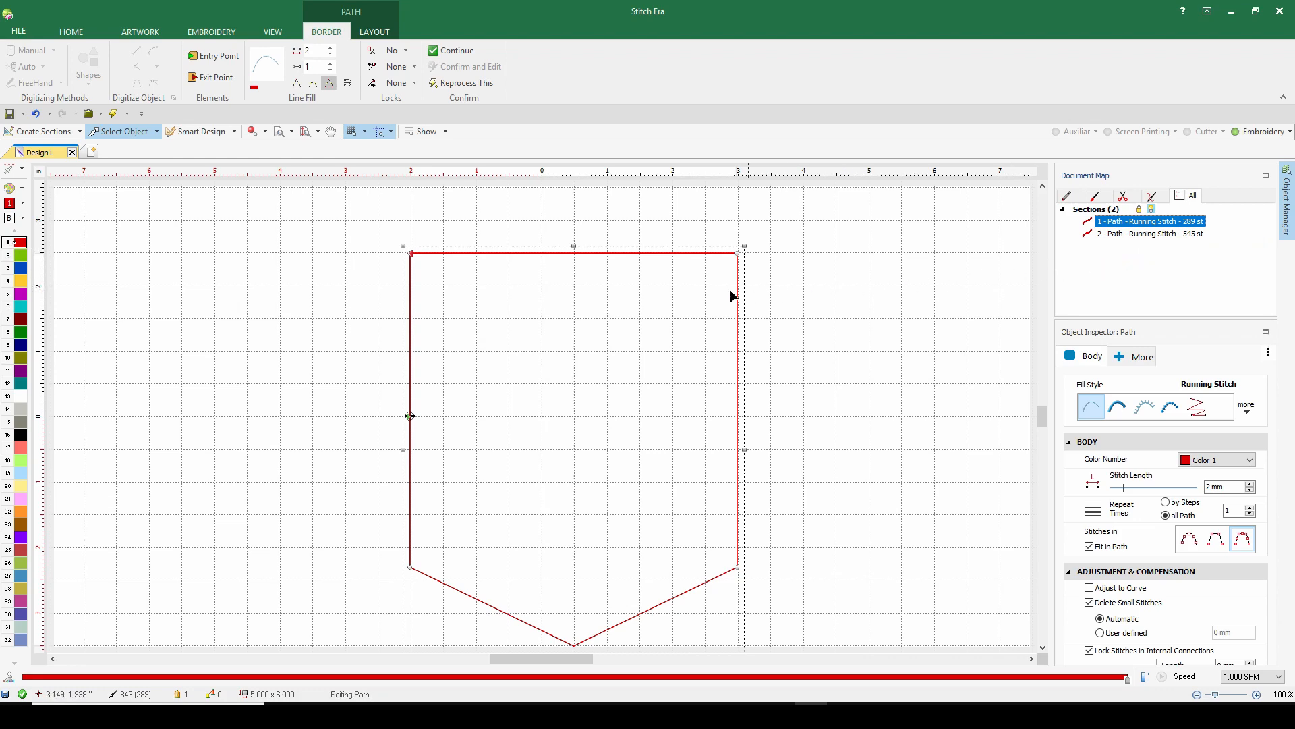
pyautogui.rightClick(1133, 229)
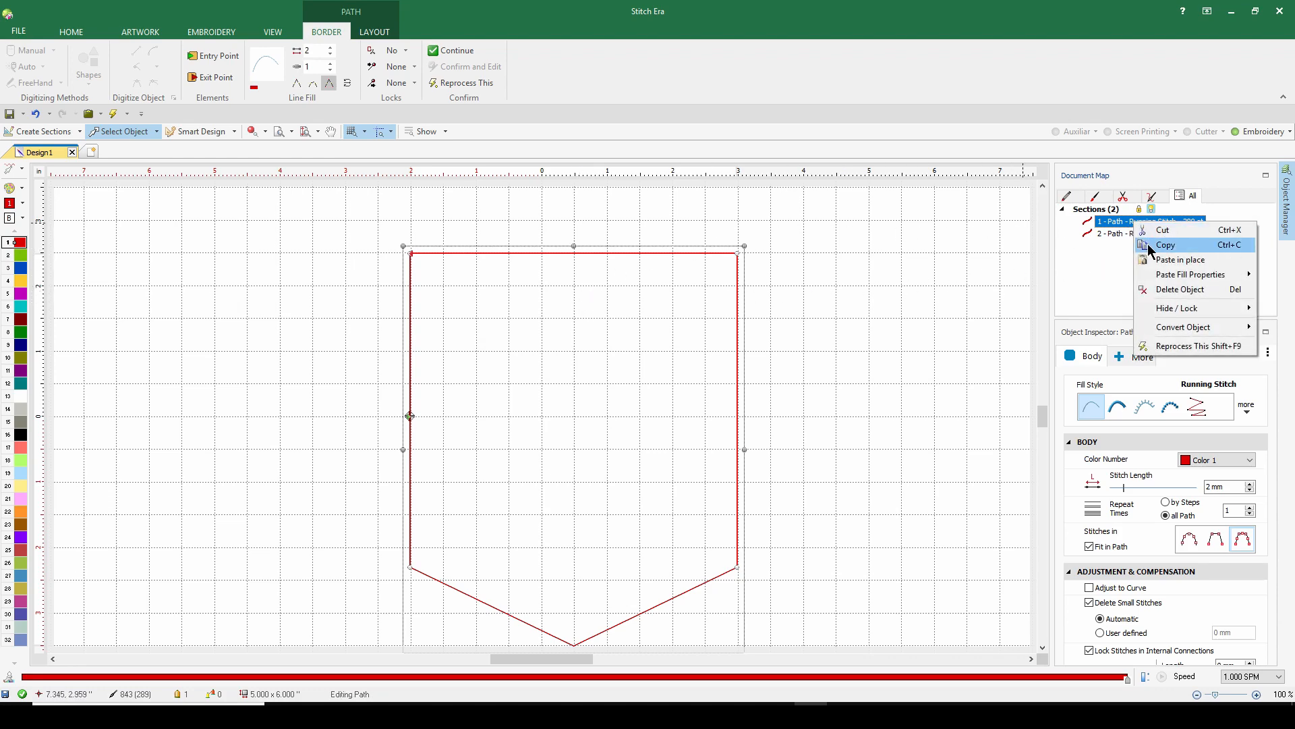
pyautogui.click(1149, 262)
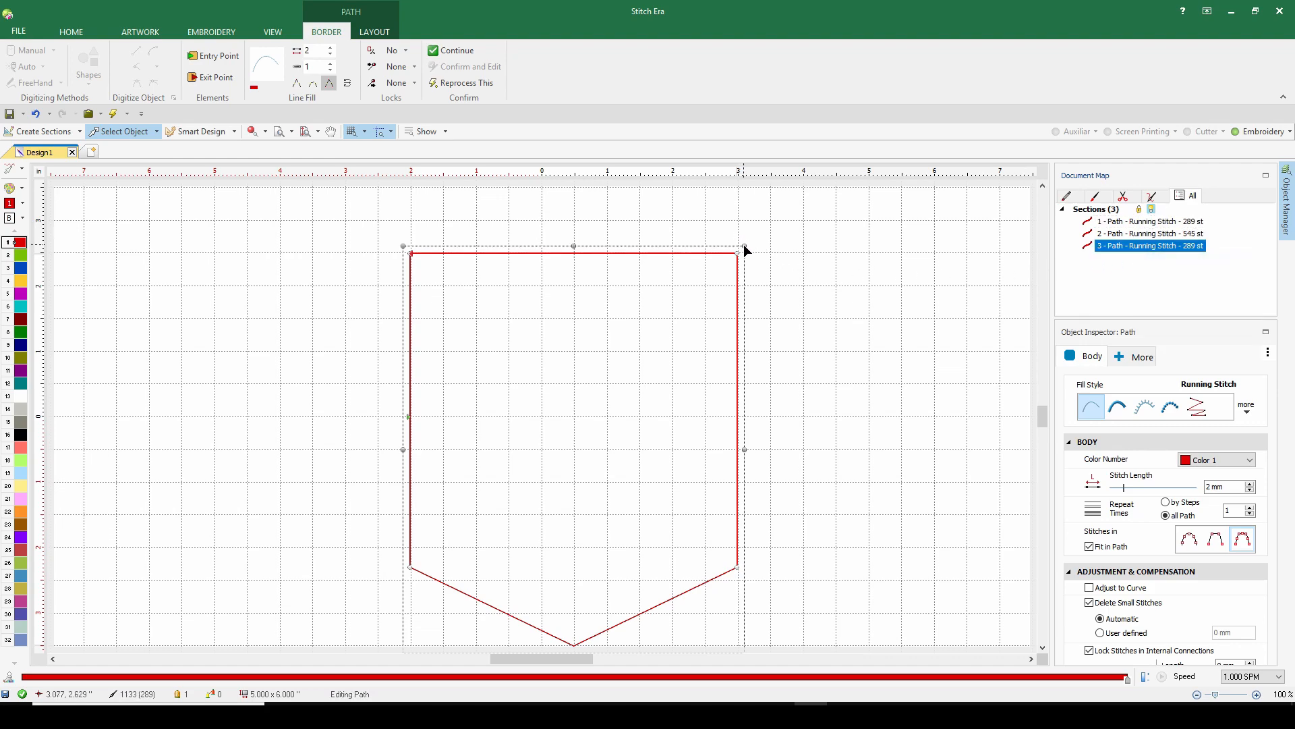
# - Resize the third path to 3.7 in wide by 3.7 in high and move it inside the large pocket outline, roughly centred horizontally
pyautogui.moveTo(745, 247); pyautogui.dragTo(616, 394)
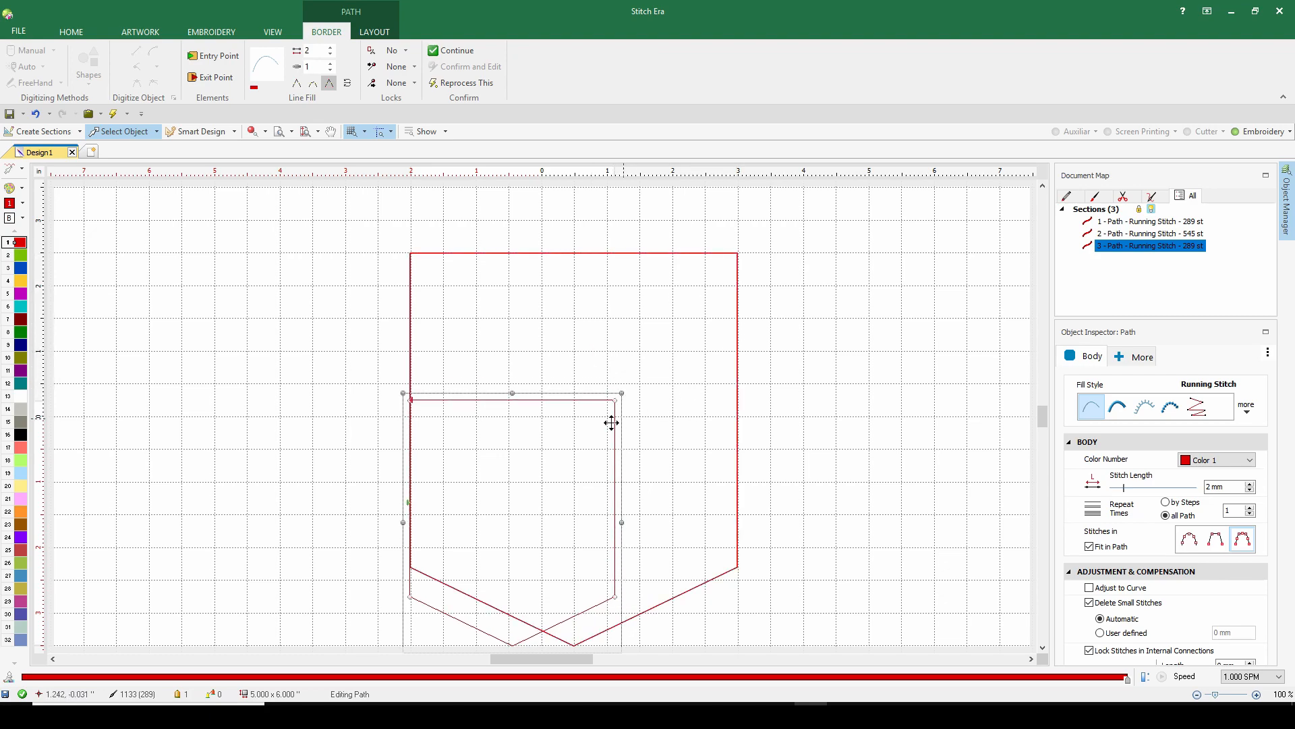
pyautogui.click(211, 32)
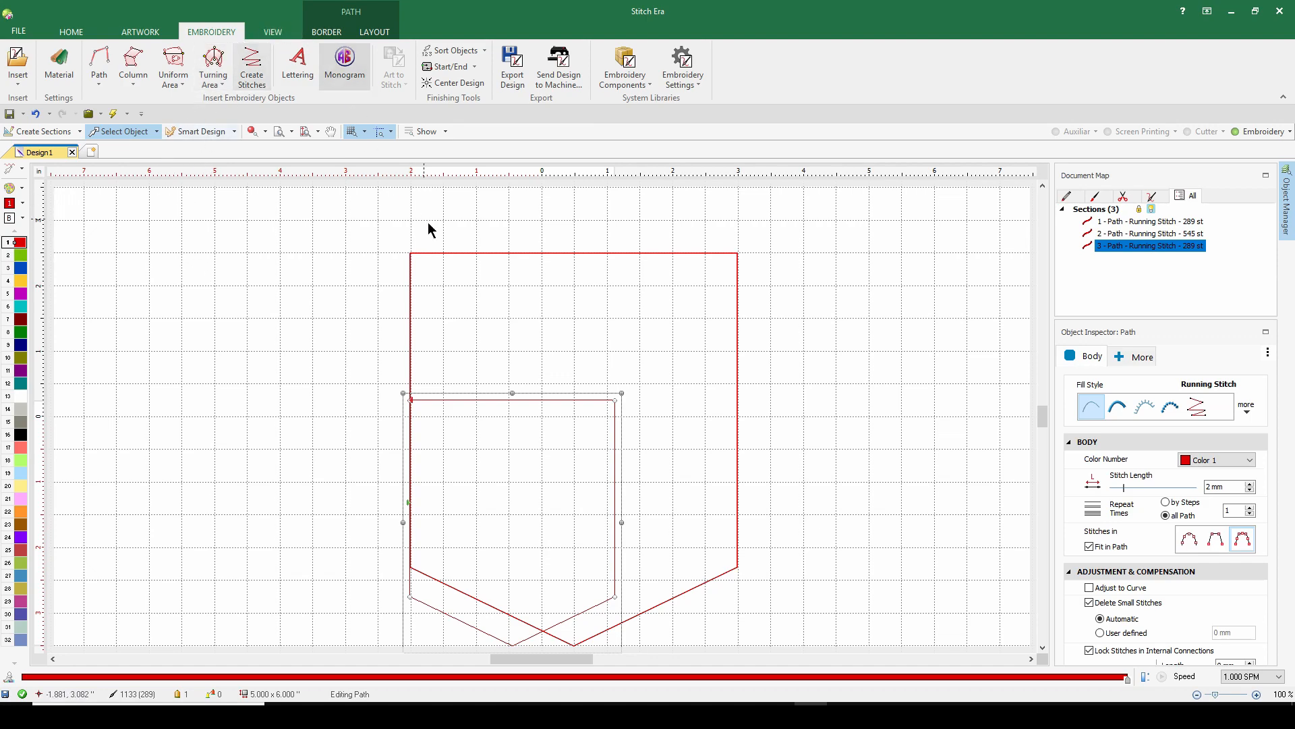
pyautogui.click(375, 33)
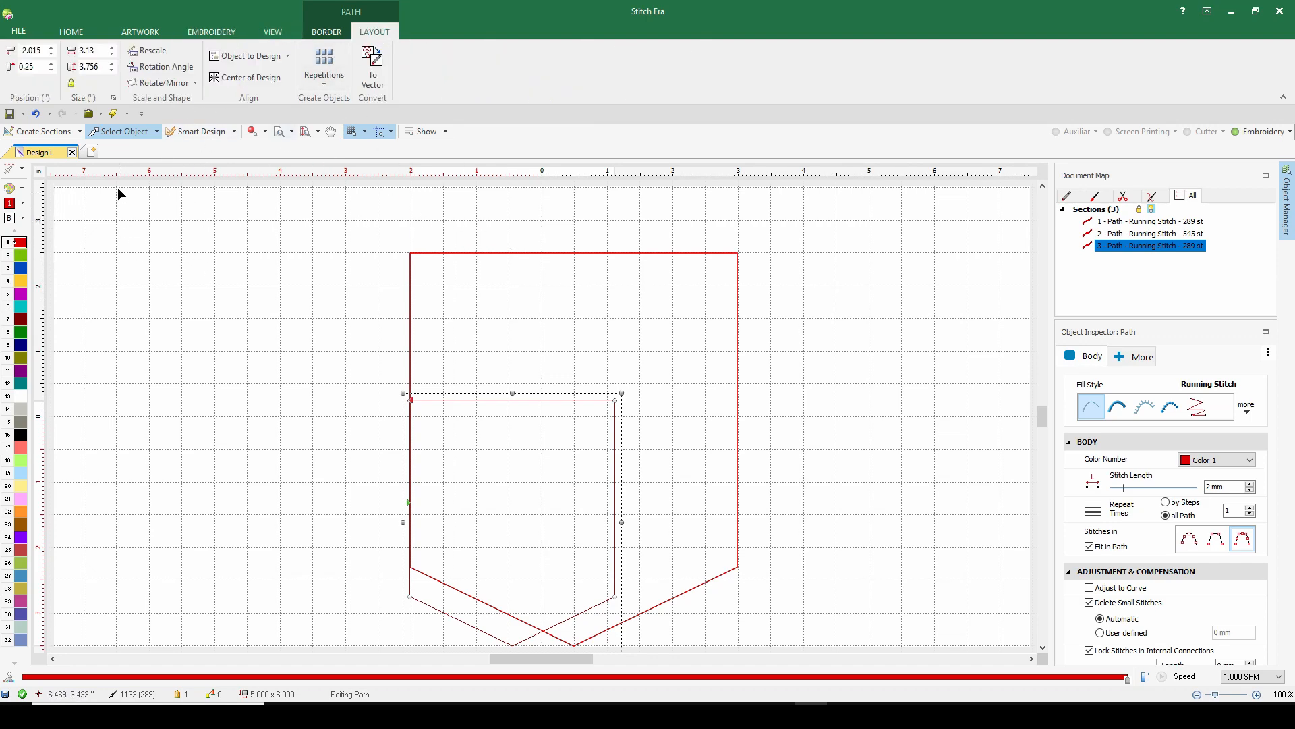
pyautogui.doubleClick(92, 51)
pyautogui.write('3.')
pyautogui.press('Return')
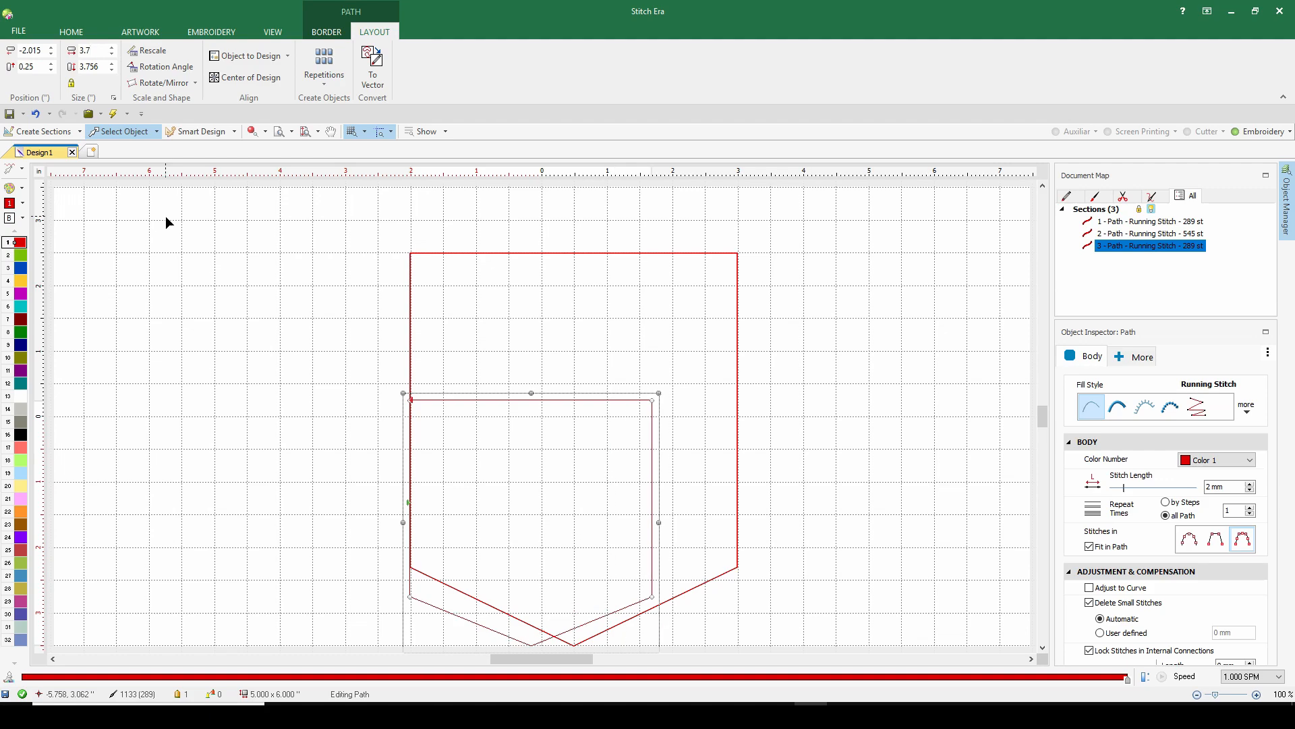
pyautogui.doubleClick(95, 66)
pyautogui.write('3.7')
pyautogui.press('Return')
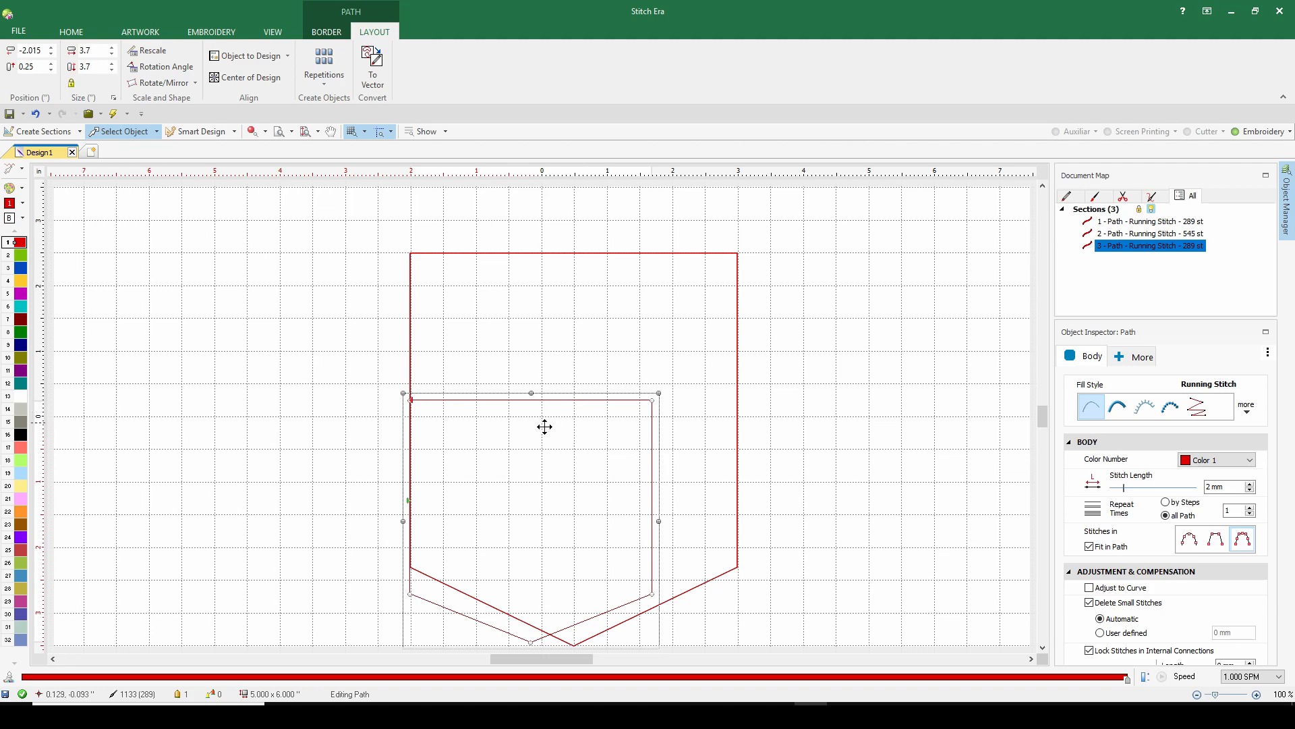
pyautogui.moveTo(535, 456); pyautogui.dragTo(581, 413)
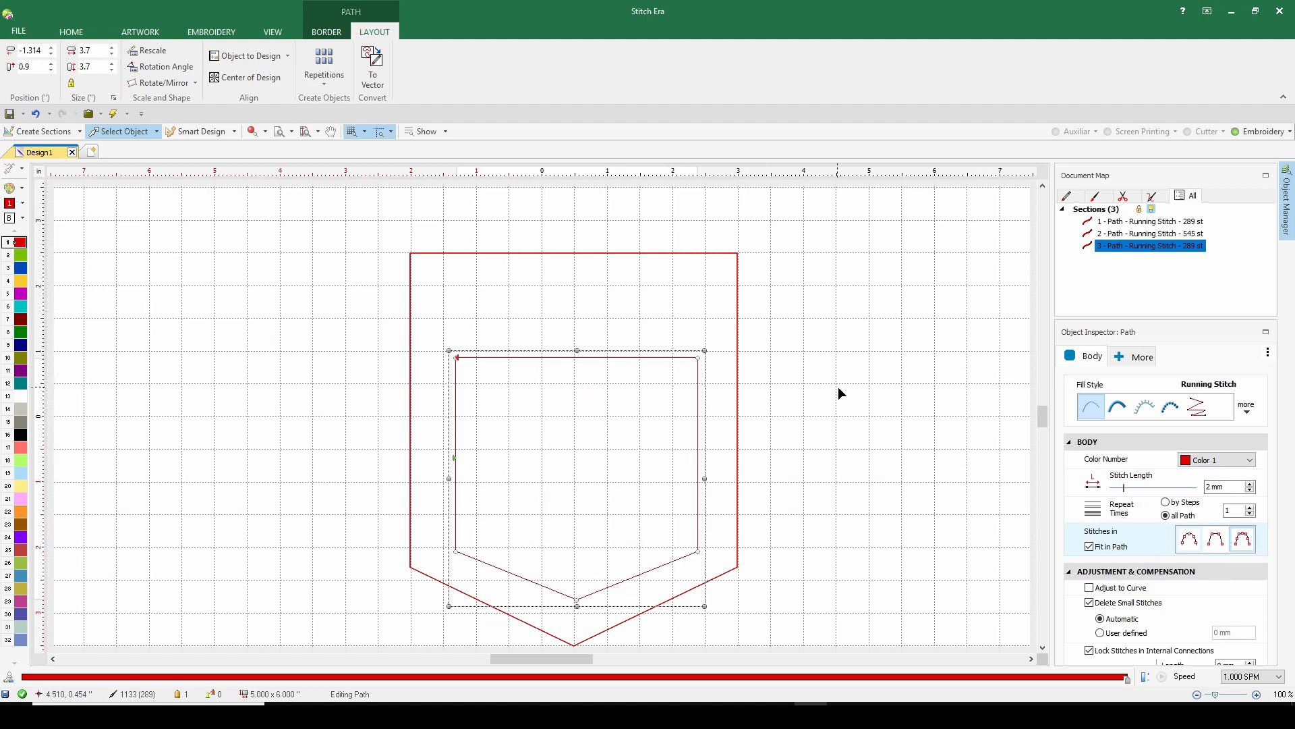
# - Change the second pocket path to the green thread, Color 2
pyautogui.click(1129, 224)
pyautogui.click(1125, 235)
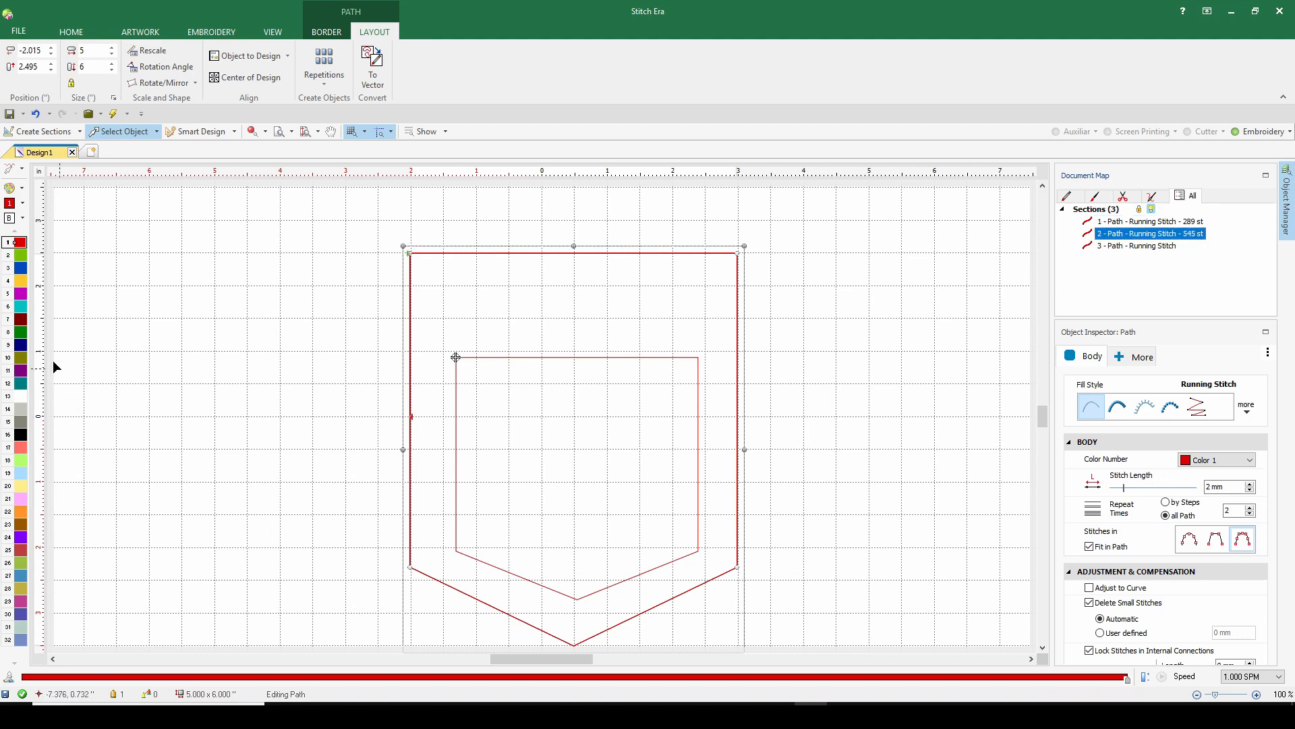
pyautogui.click(19, 257)
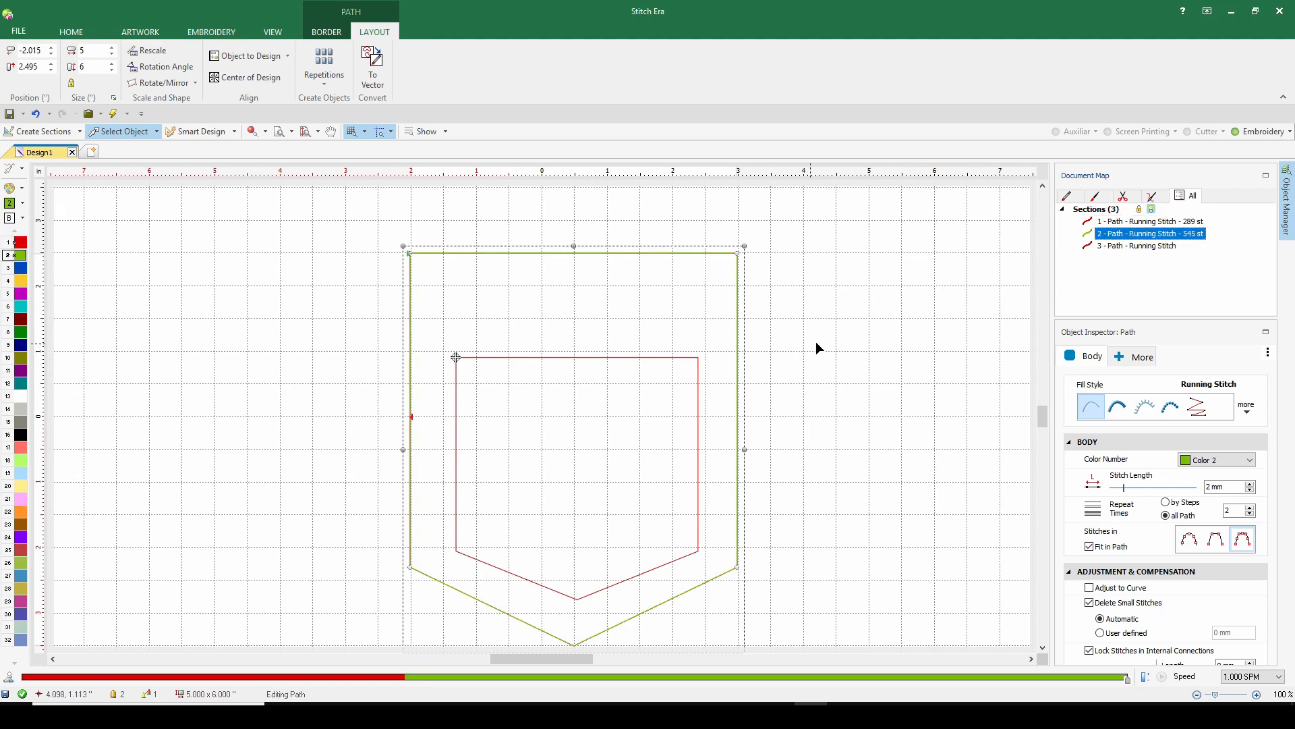
# - Copy the third path, paste it in place as a fourth path, and set the copy to Color 2 with 2 repeats
pyautogui.click(1123, 245)
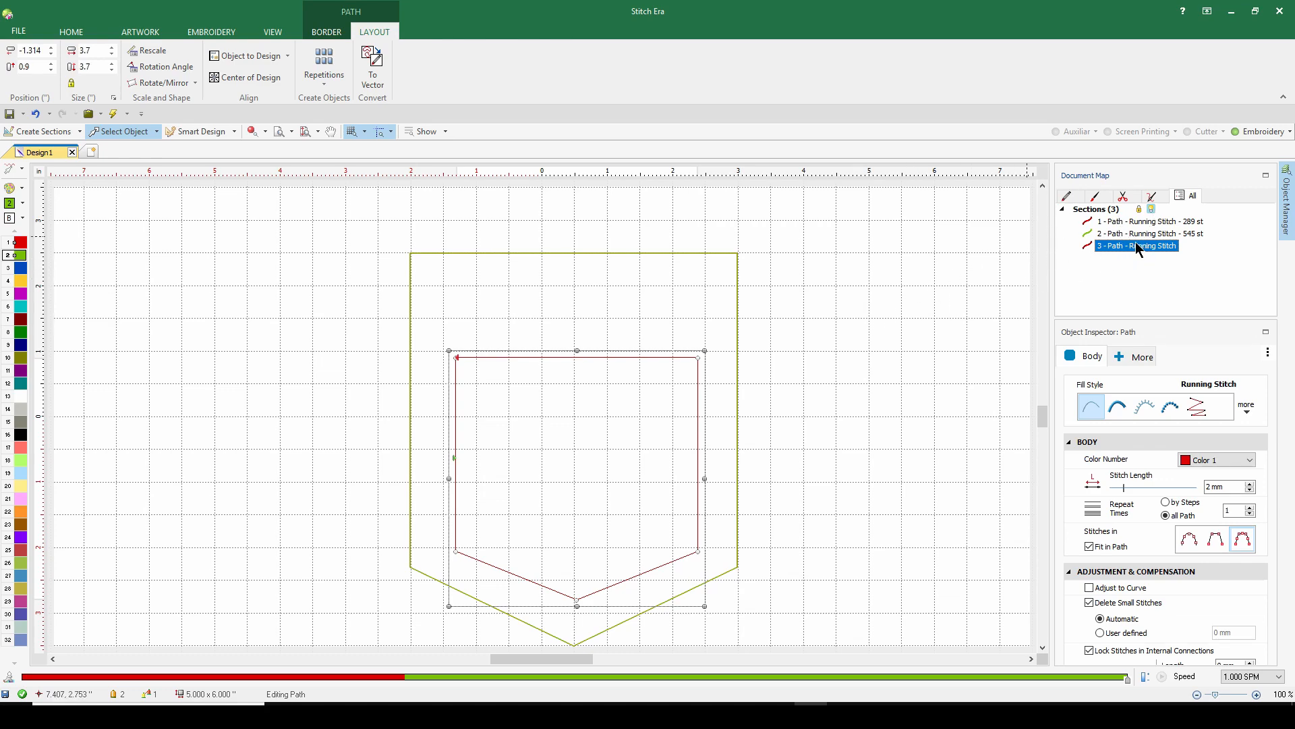
pyautogui.rightClick(1136, 247)
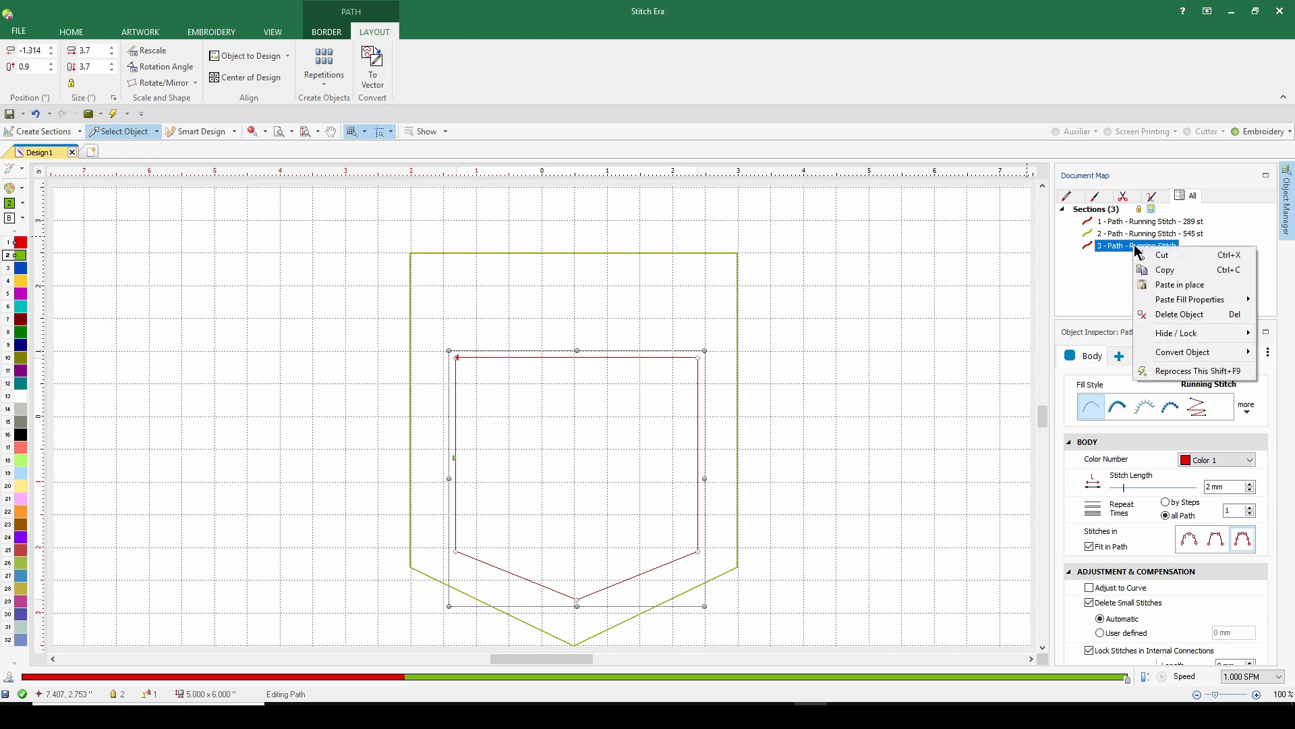
pyautogui.click(1158, 270)
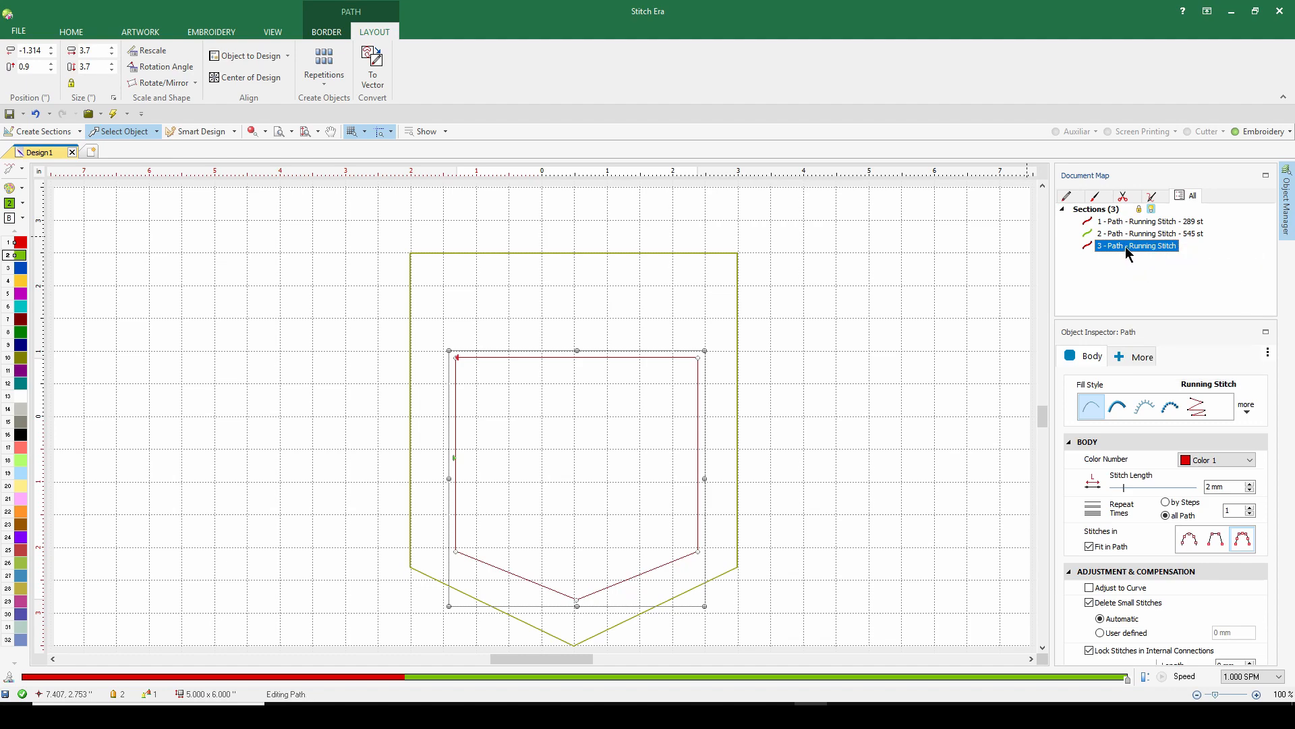
pyautogui.rightClick(1125, 246)
pyautogui.click(1142, 286)
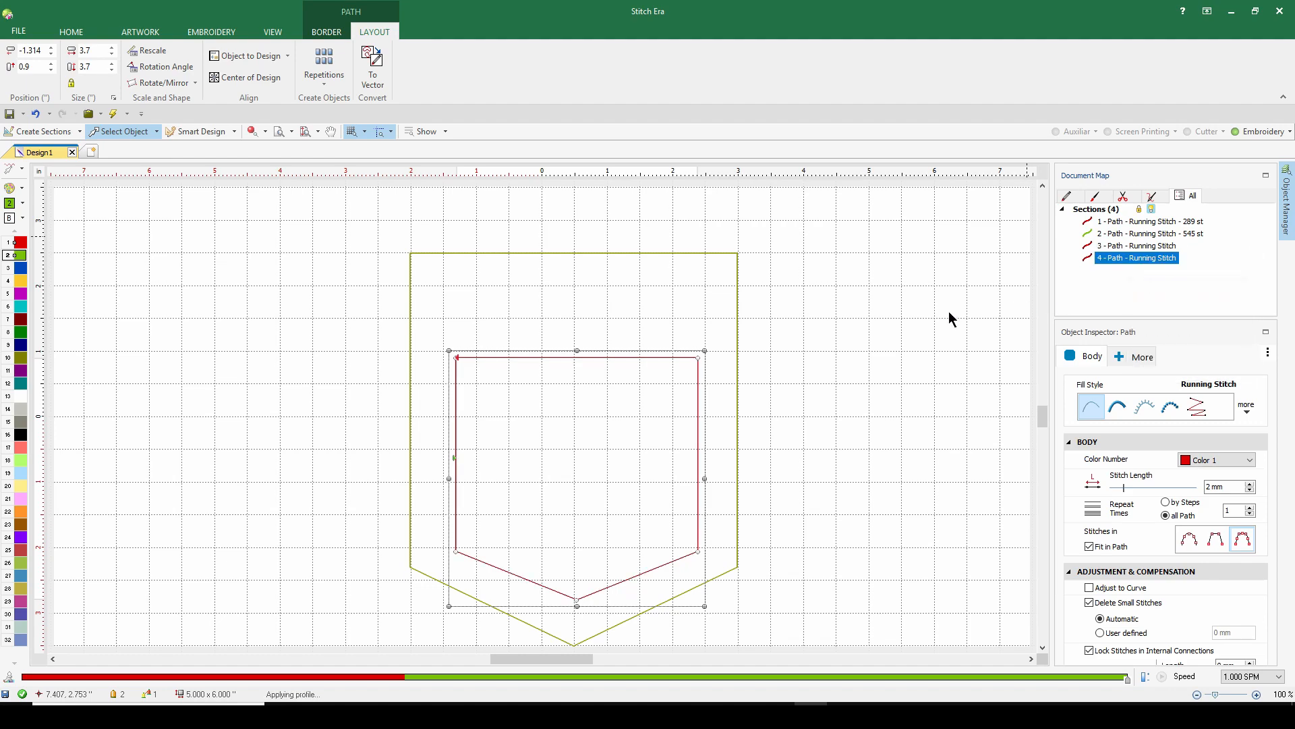
pyautogui.click(23, 257)
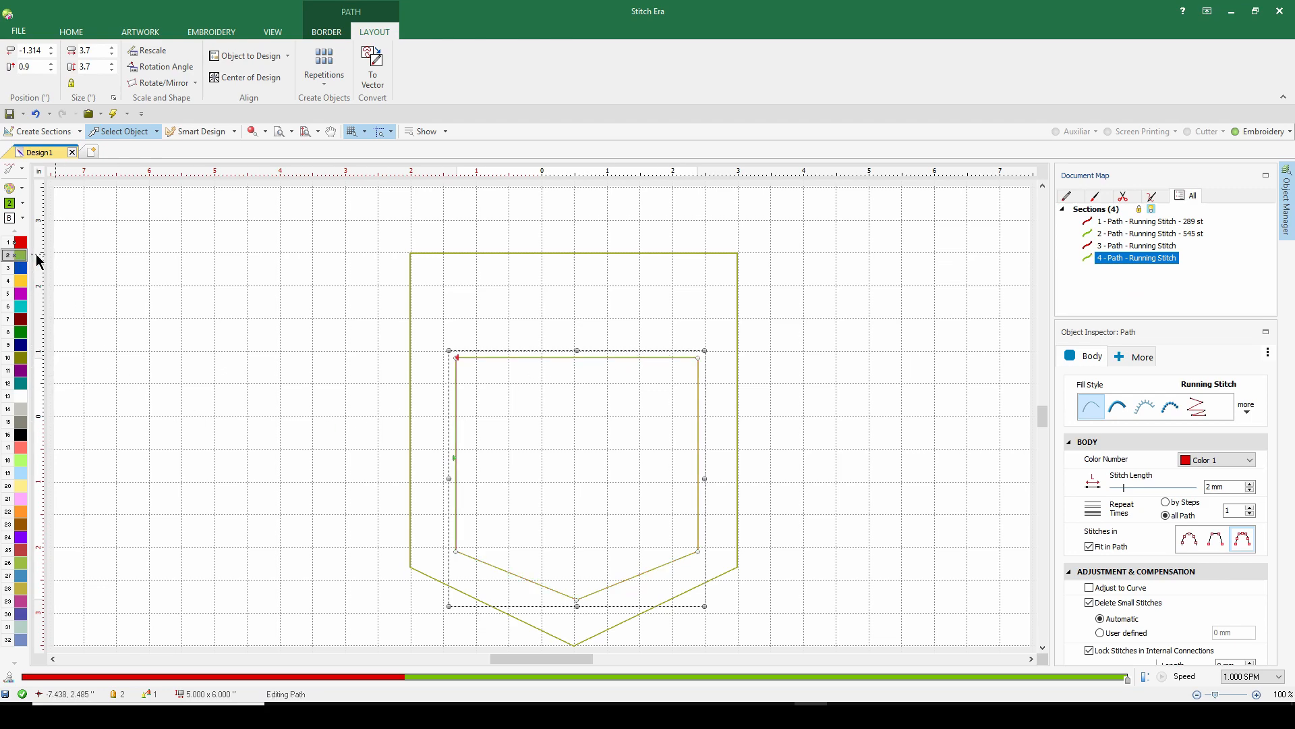
pyautogui.click(1251, 506)
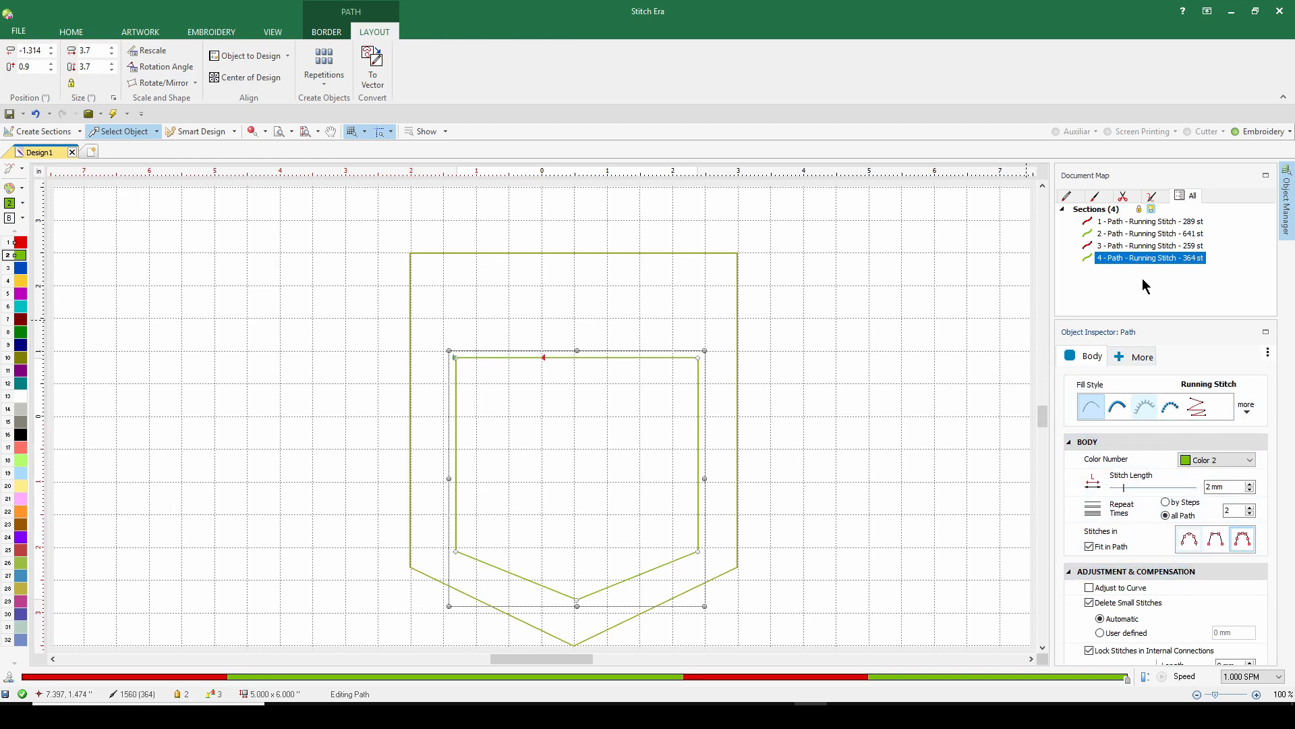
# - Copy the fourth path and paste it in place as a fifth path
pyautogui.rightClick(1140, 258)
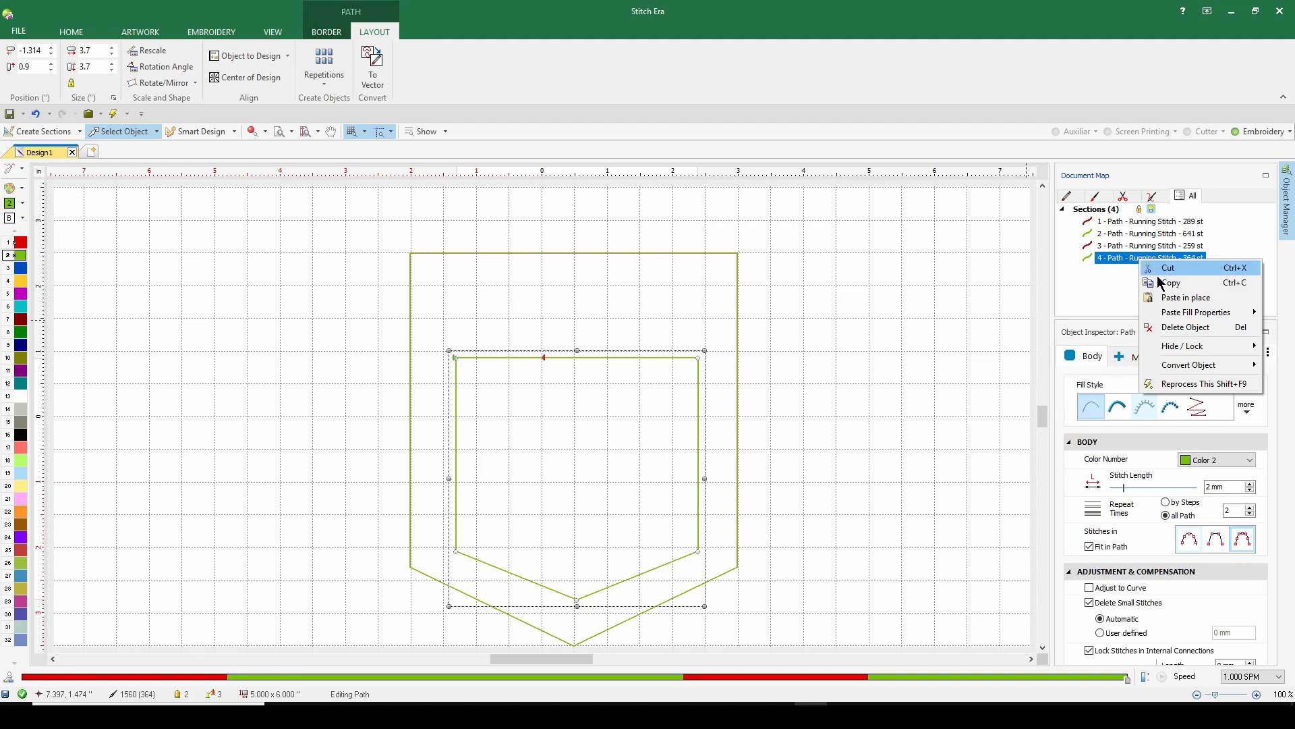
pyautogui.click(1155, 284)
pyautogui.rightClick(1124, 257)
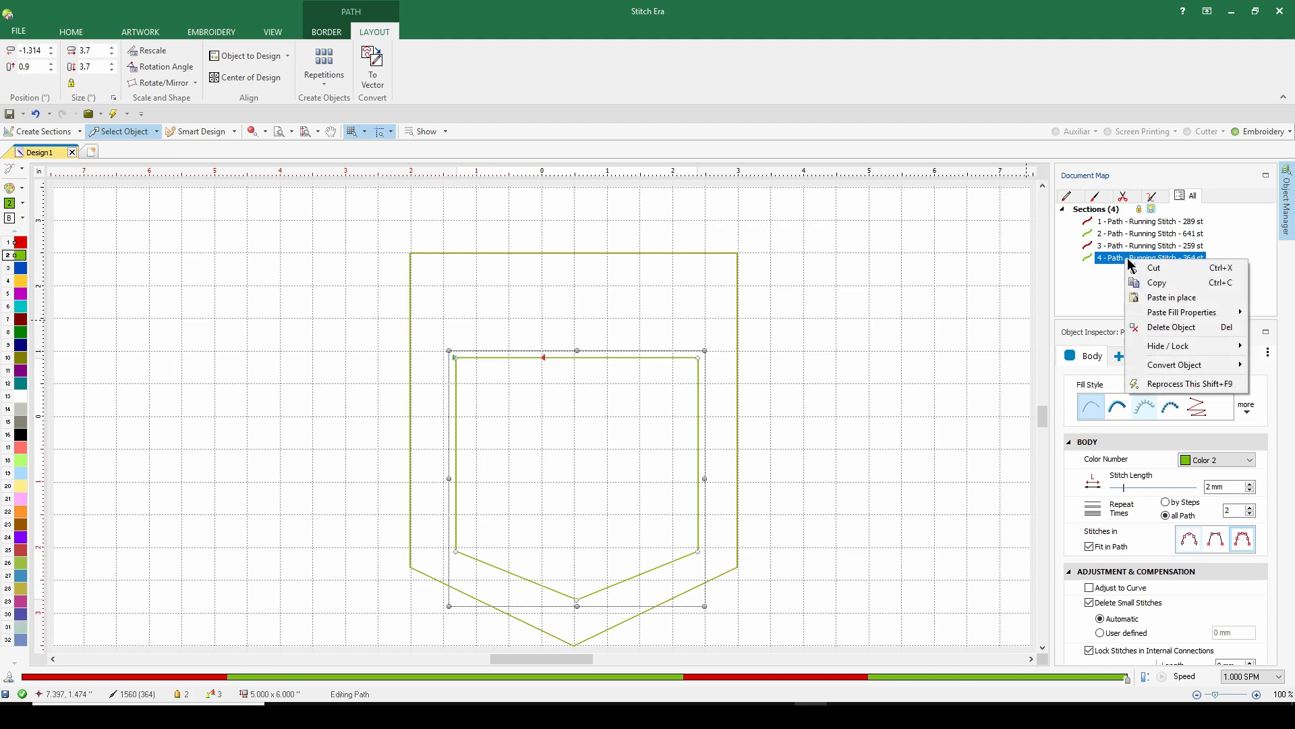
pyautogui.click(1147, 297)
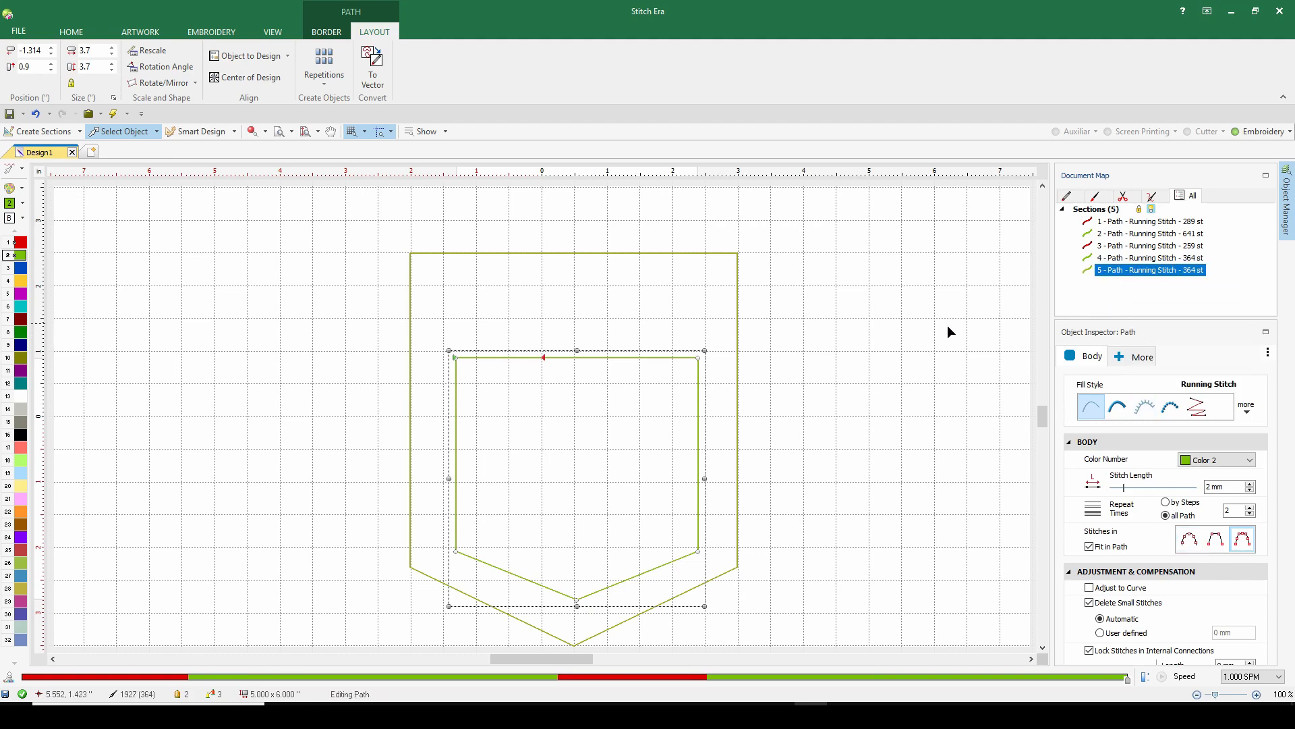
# - Change the fifth path to a Zig-Zag fill with a 3 mm path width, process its stitches and assign blue Color 3
pyautogui.click(1118, 408)
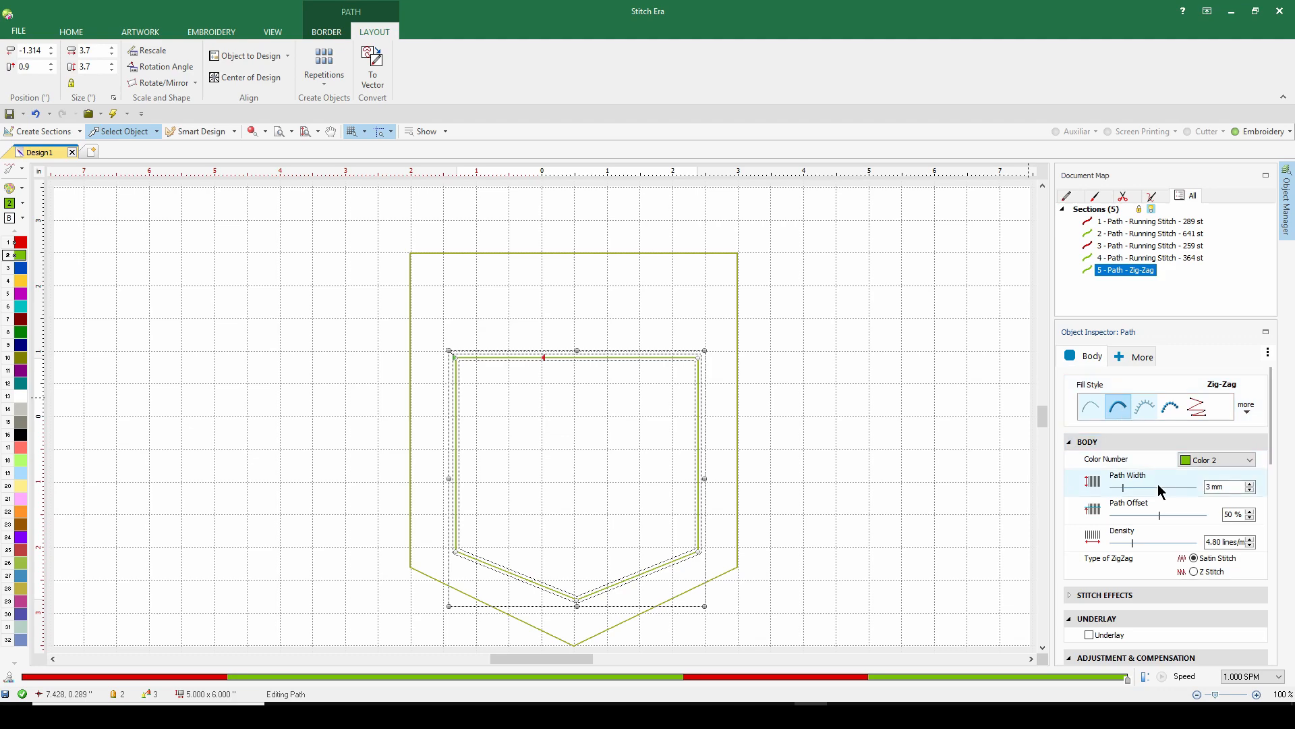
pyautogui.click(1249, 484)
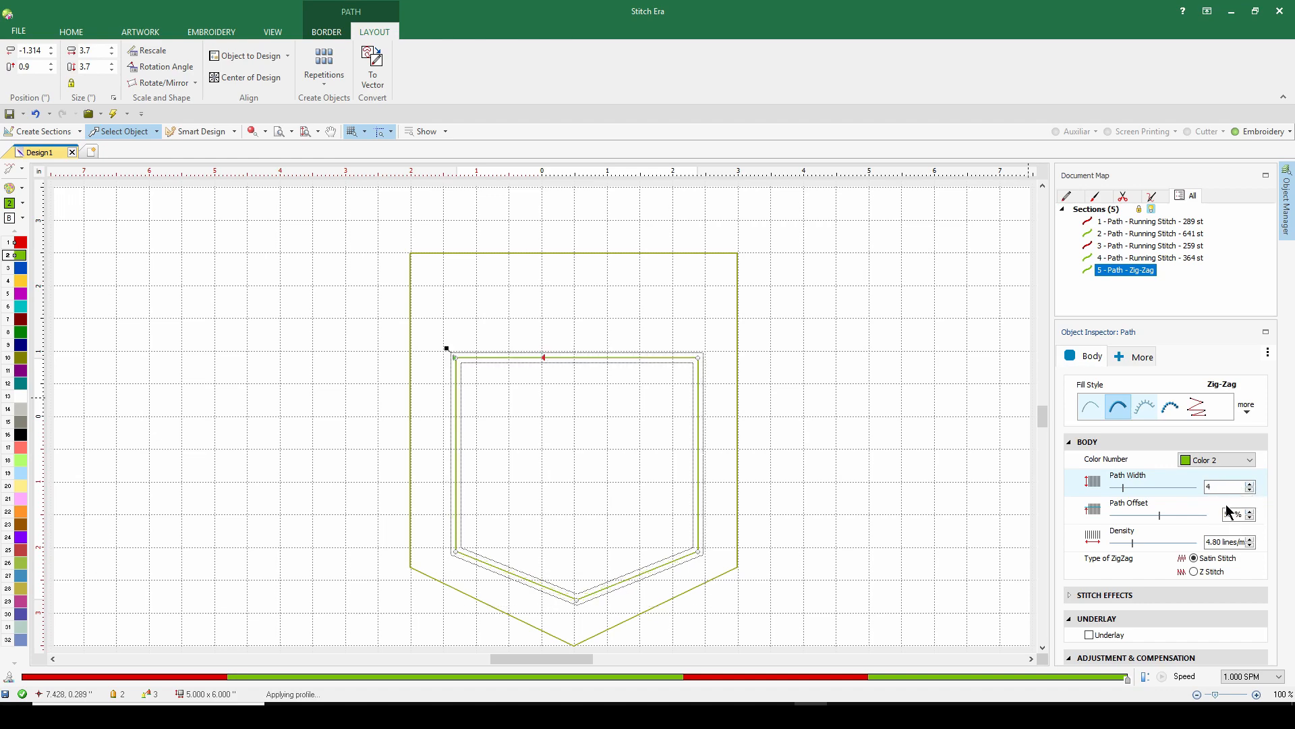
pyautogui.click(1251, 490)
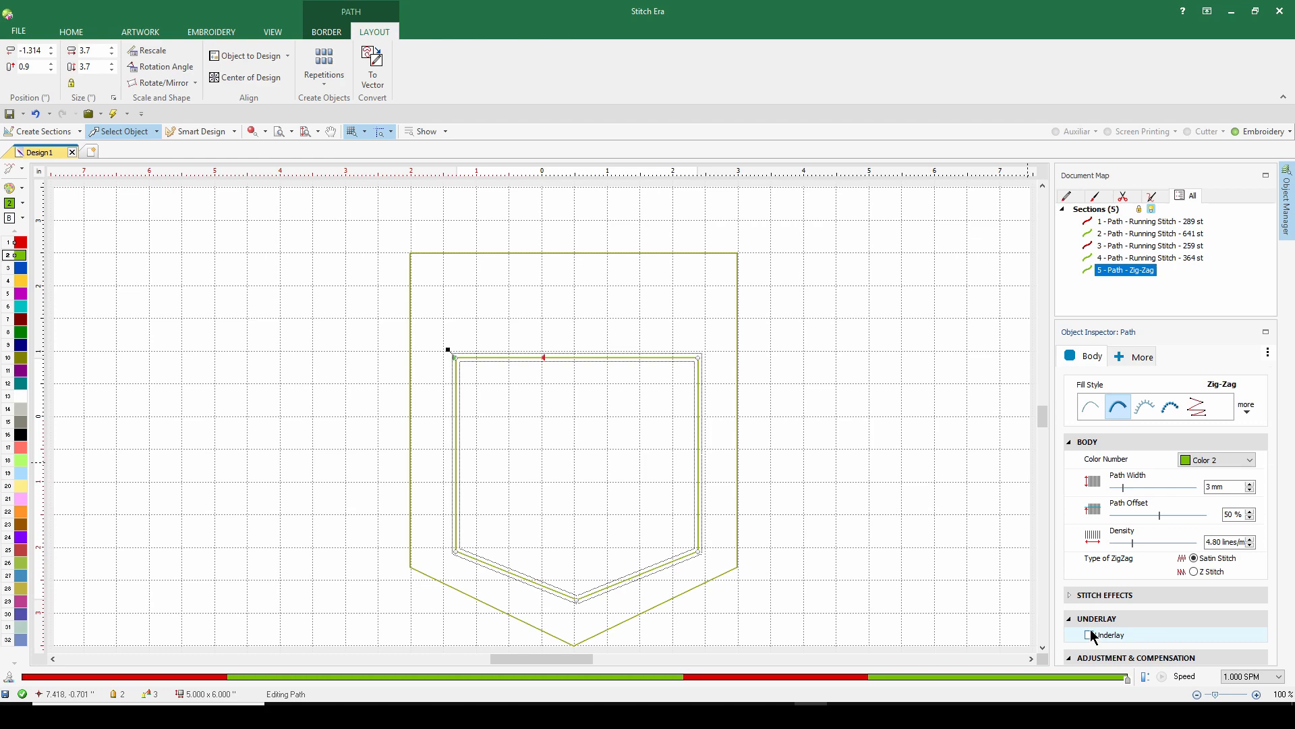
pyautogui.rightClick(822, 415)
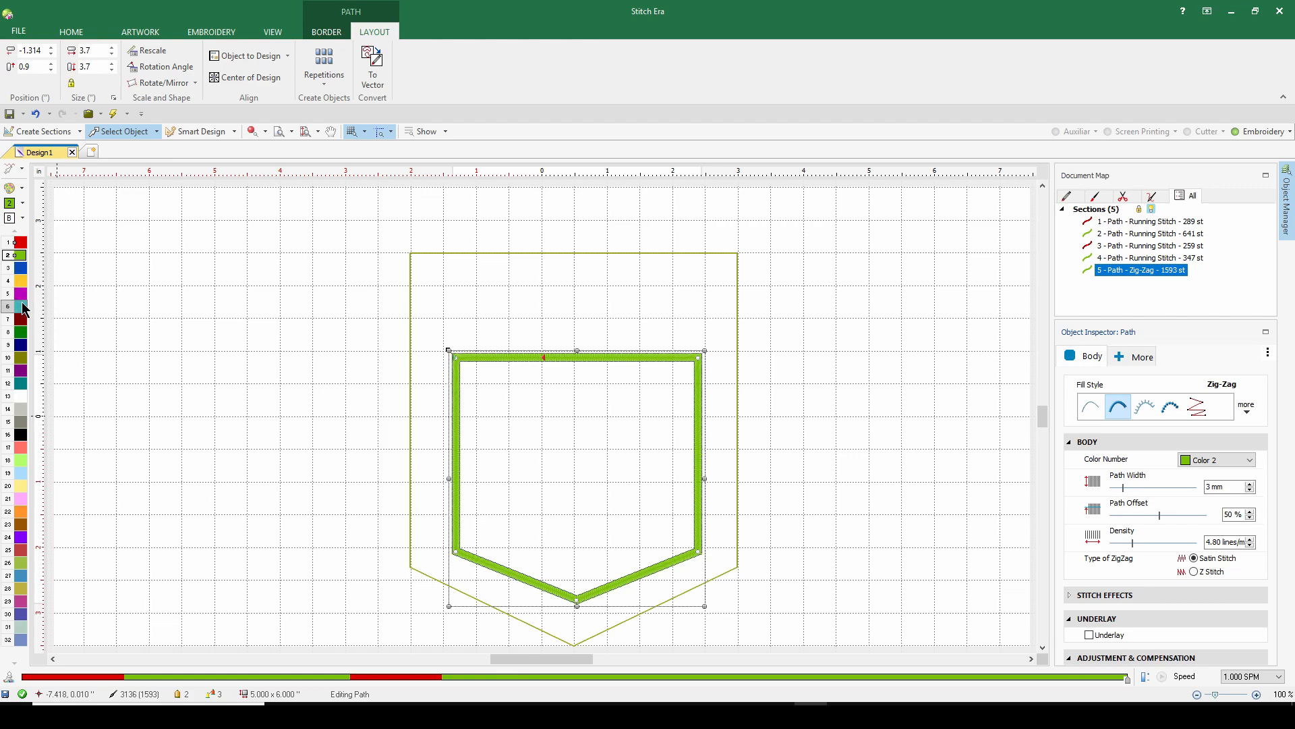
pyautogui.click(20, 270)
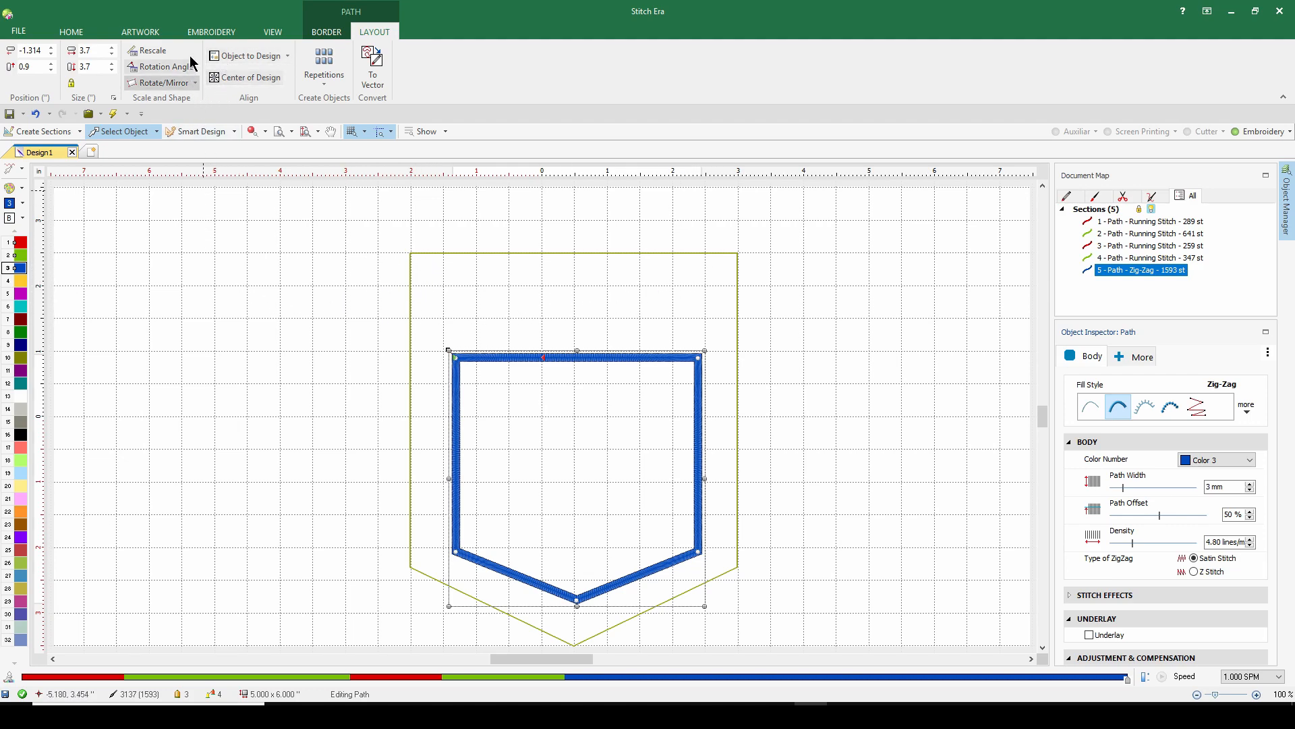
# - Draw a running stitch rectangle about 0.5 in wide by 2 in high to the left of the large pocket outline
pyautogui.click(211, 32)
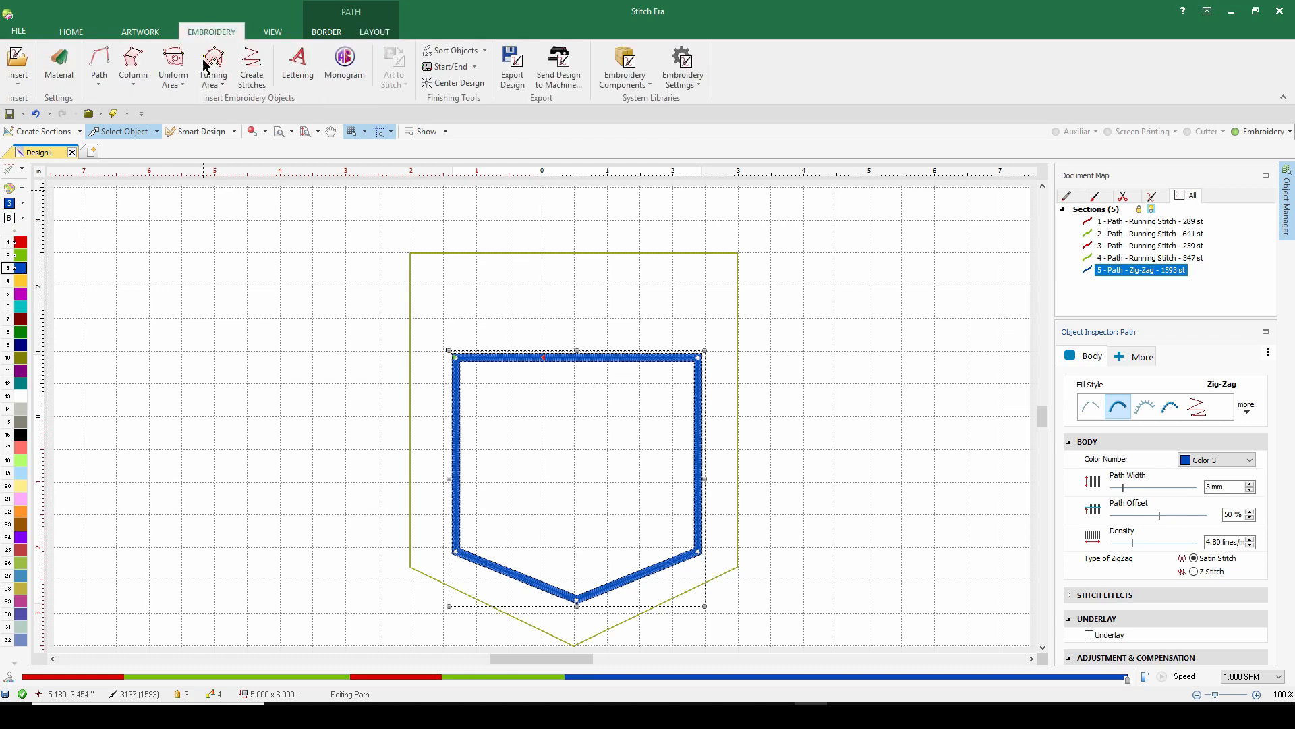
pyautogui.click(98, 84)
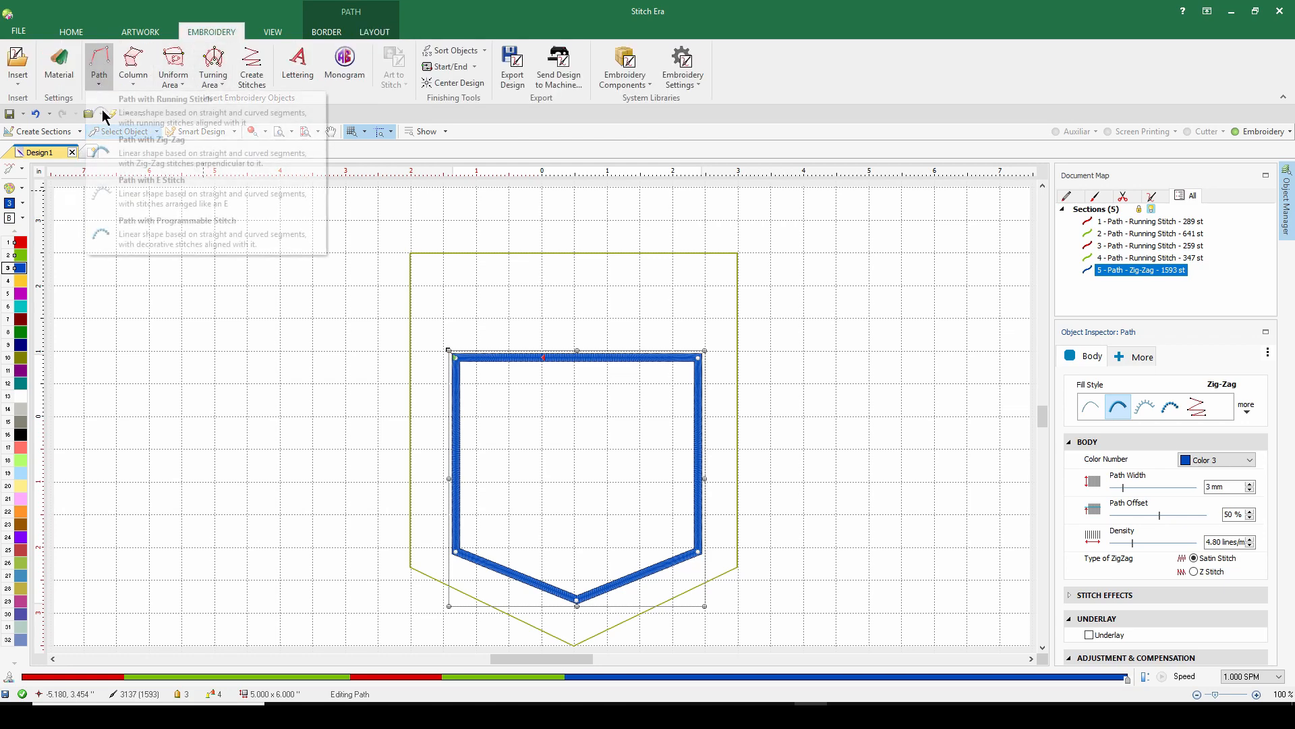
pyautogui.click(149, 112)
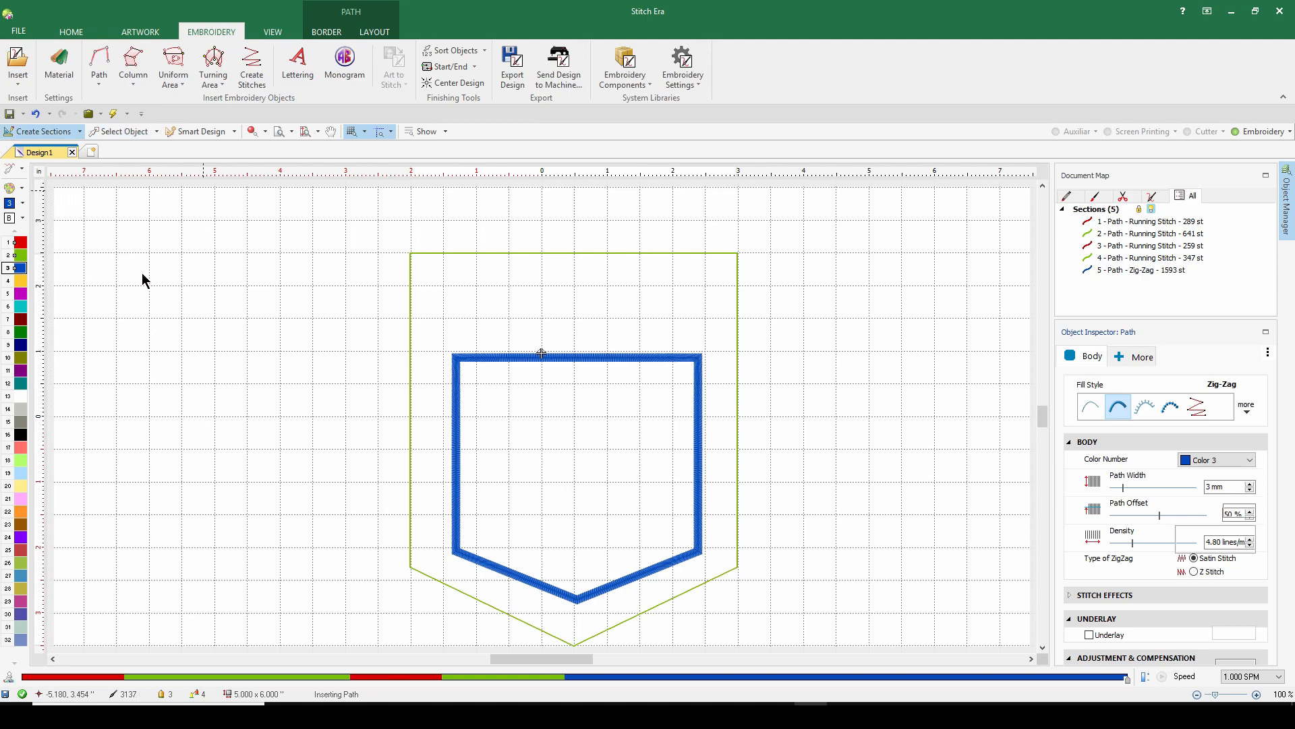
pyautogui.click(89, 68)
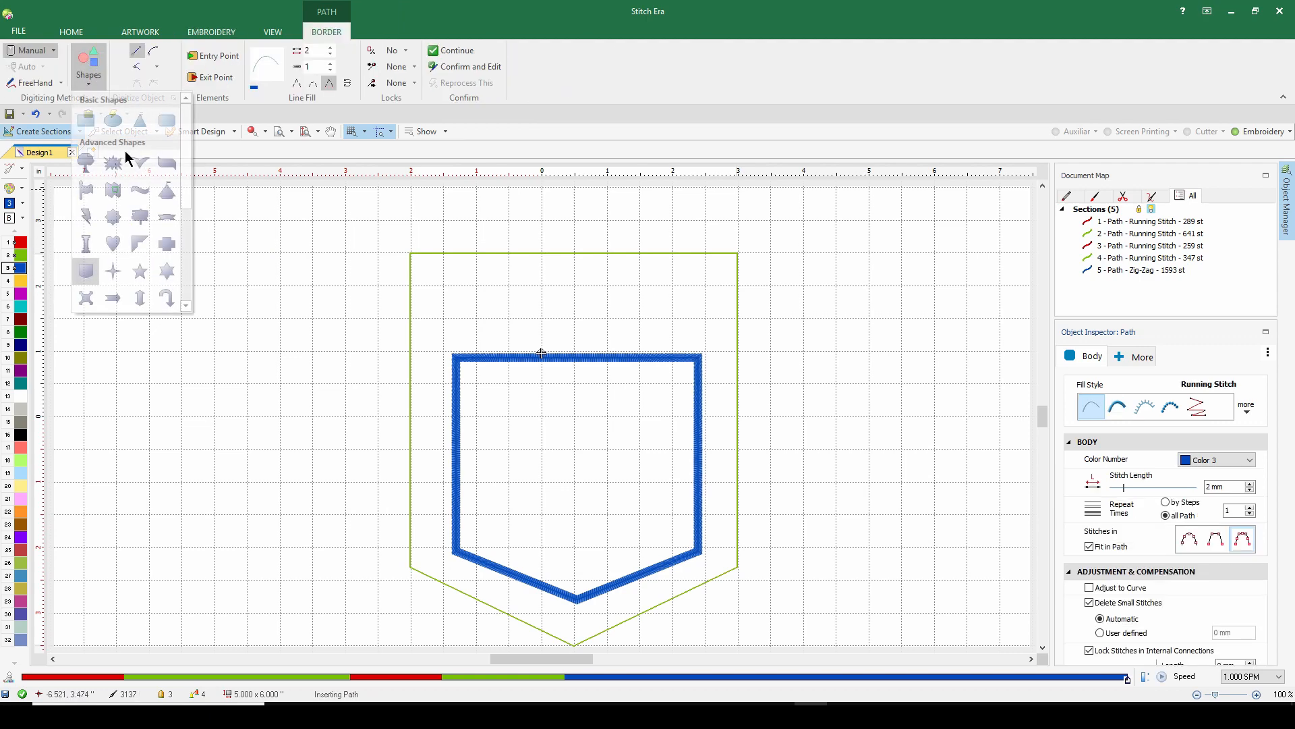
pyautogui.click(86, 122)
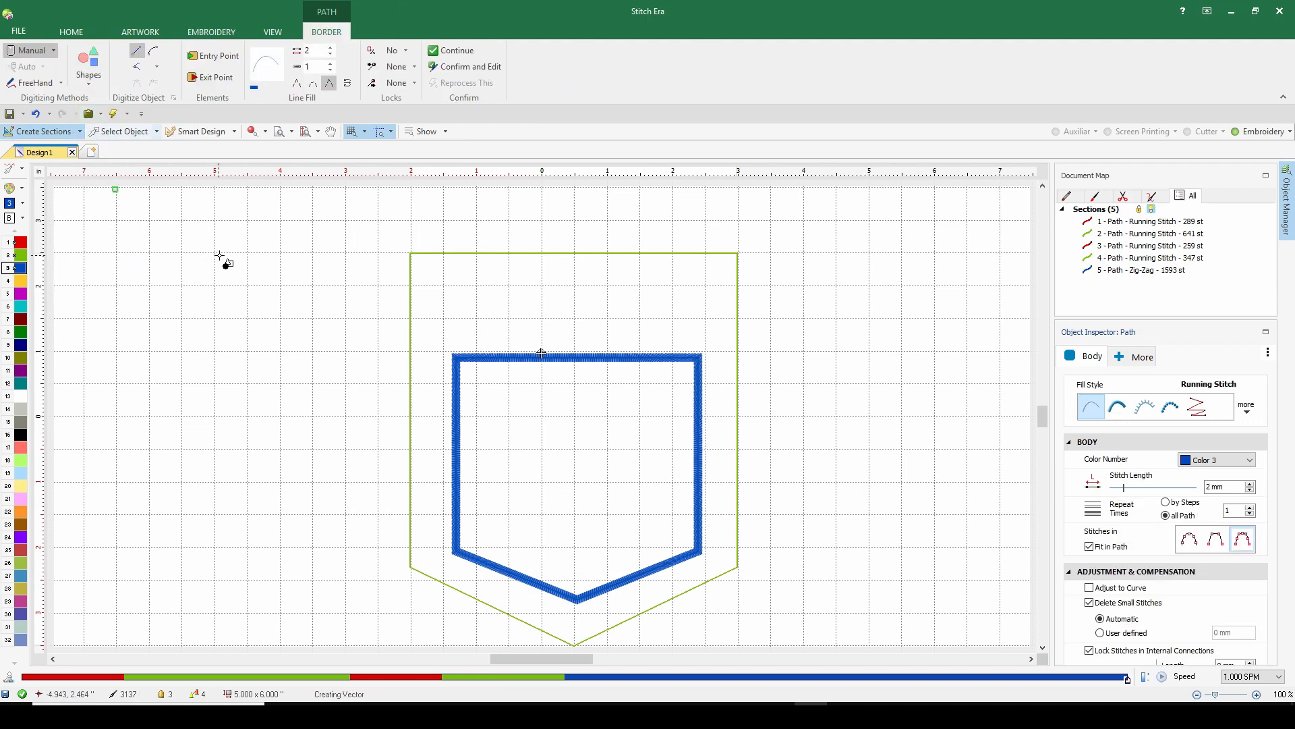
pyautogui.moveTo(216, 252); pyautogui.dragTo(246, 382)
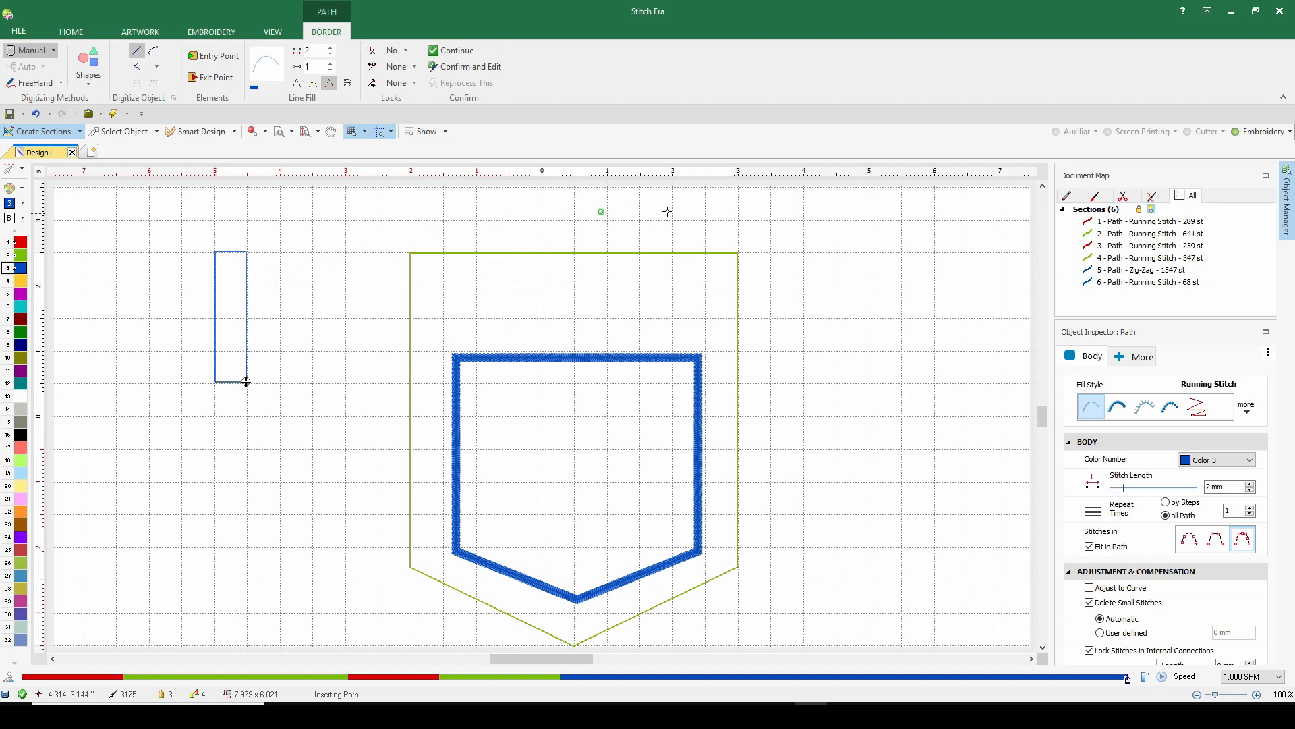
# - Resize the running stitch rectangle to 0.2 in wide by 1.25 in high
pyautogui.click(1117, 283)
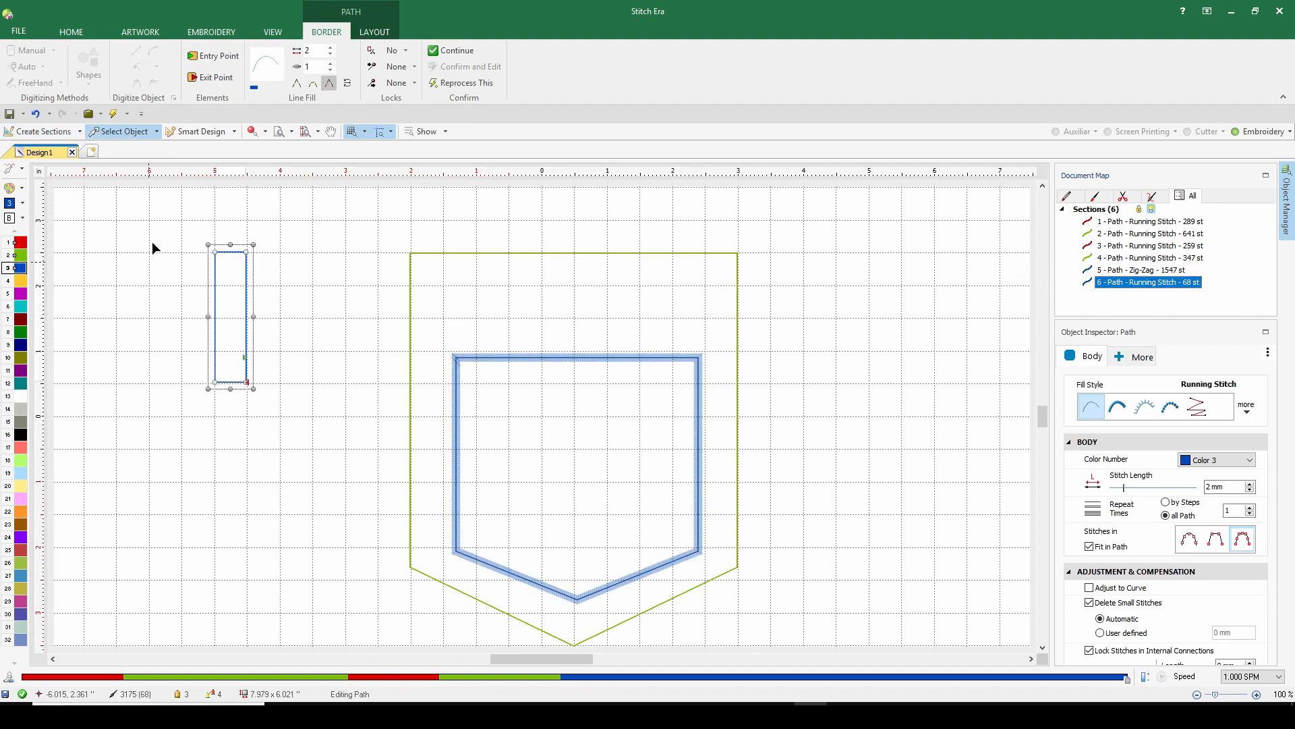
pyautogui.click(373, 32)
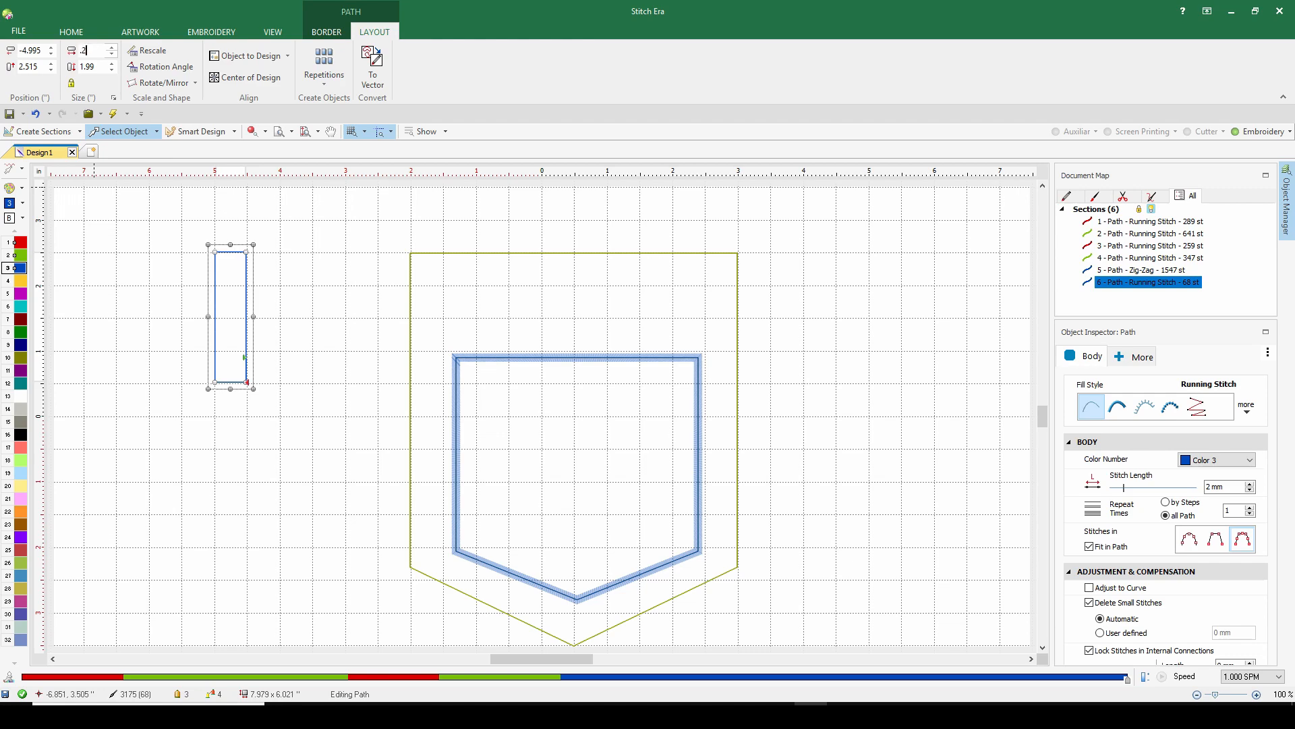
pyautogui.press('Return')
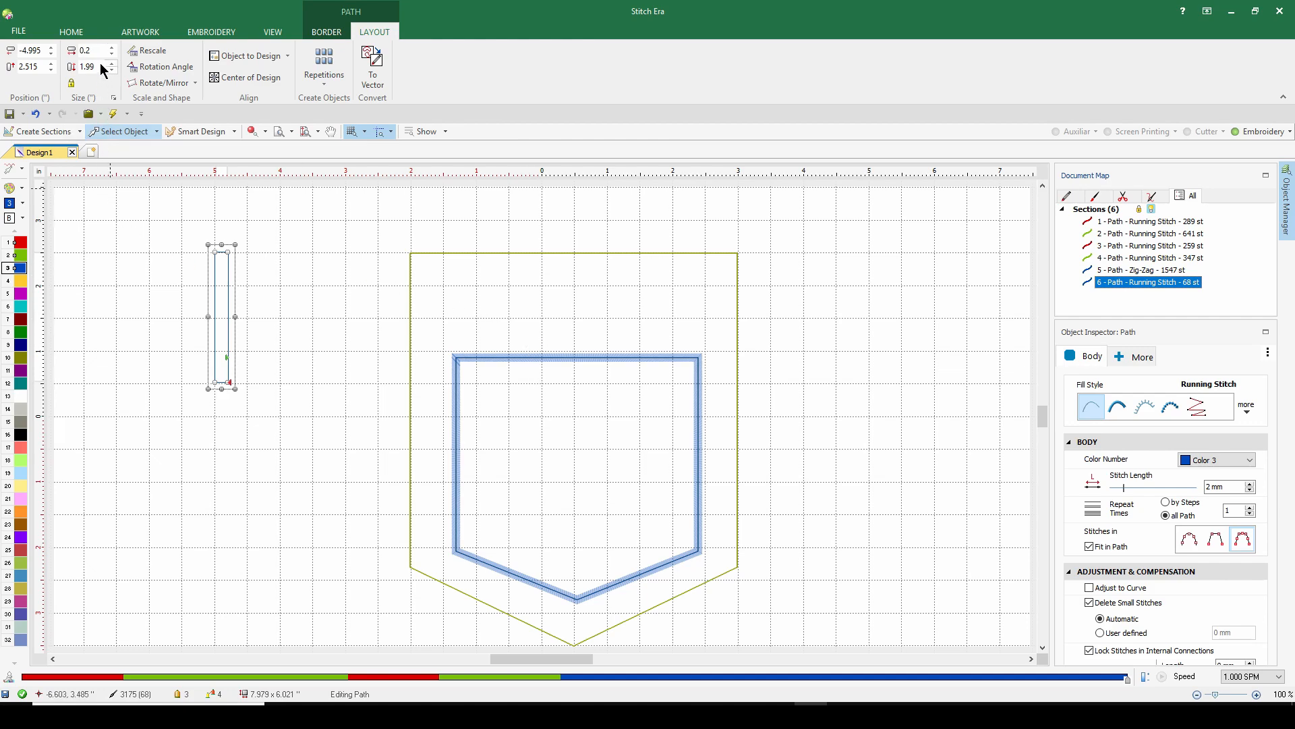
pyautogui.click(94, 69)
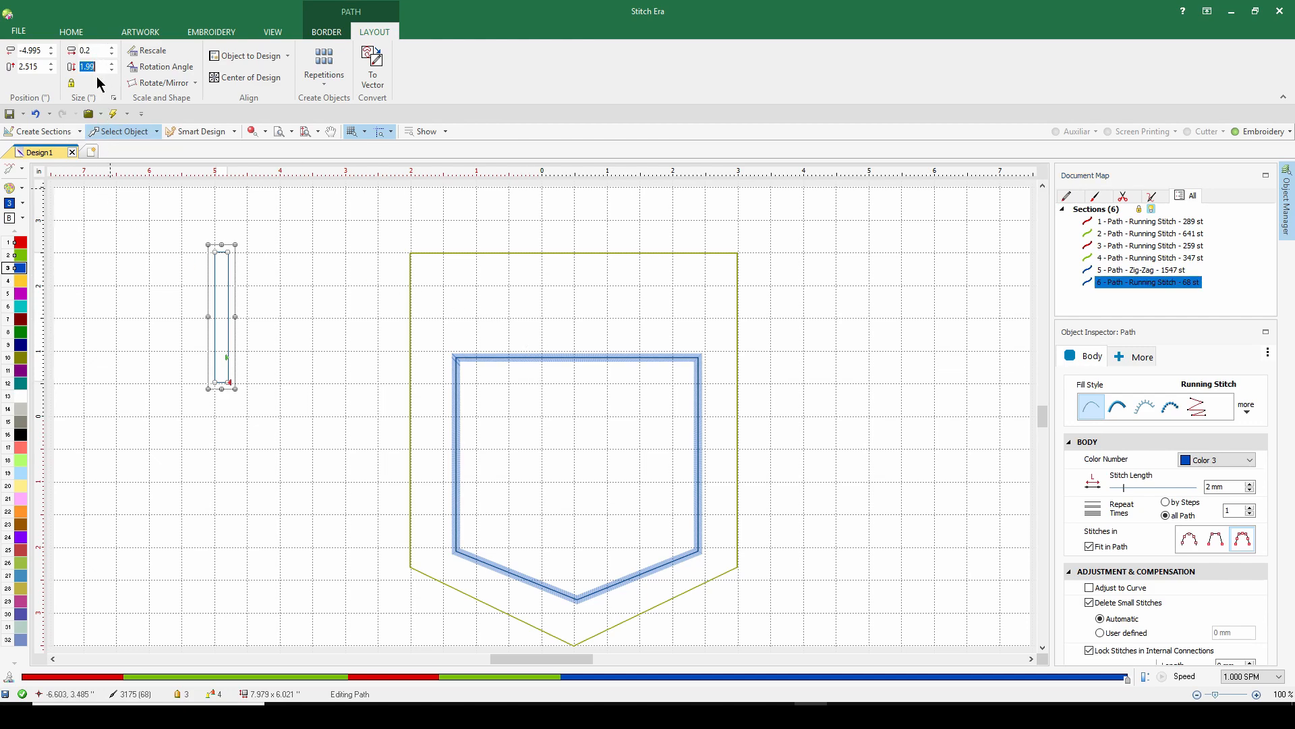
pyautogui.write('1')
pyautogui.press('Return')
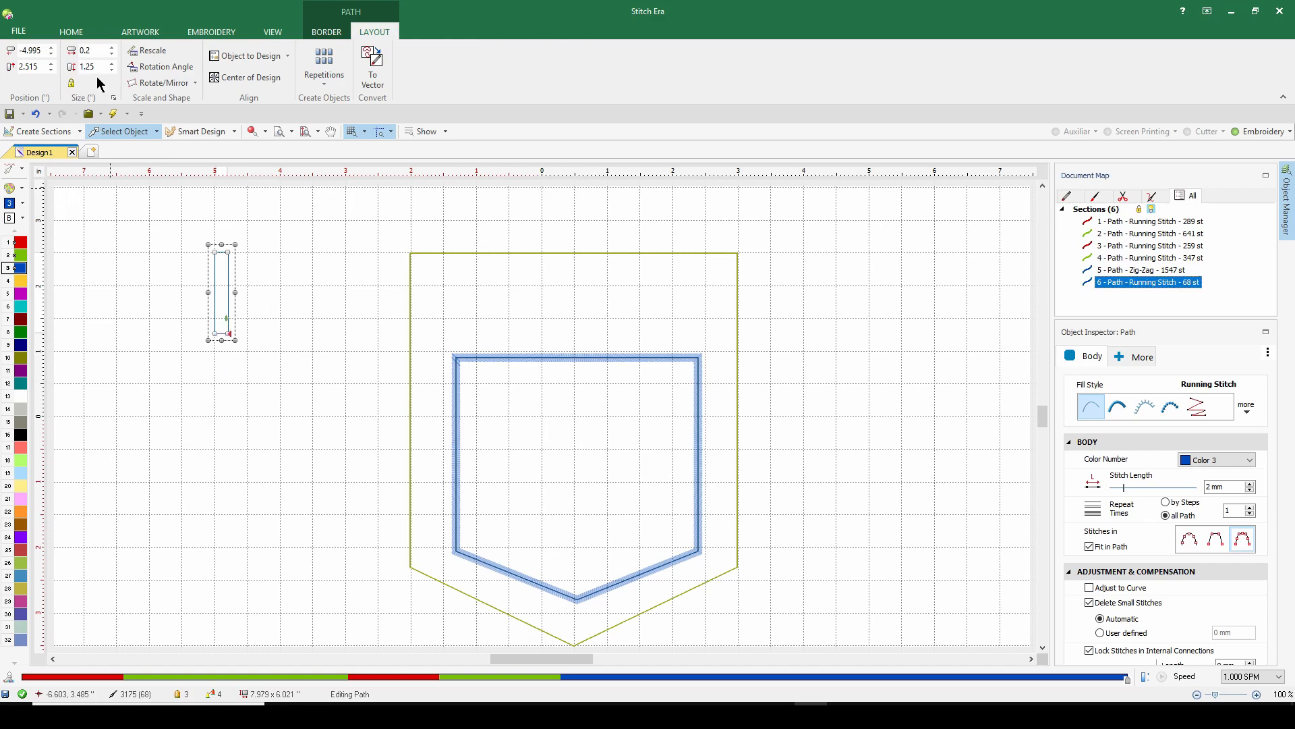
# - Move the narrow rectangle inside the upper-left corner of the large pocket outline, above the zig-zag pocket
pyautogui.click(220, 282)
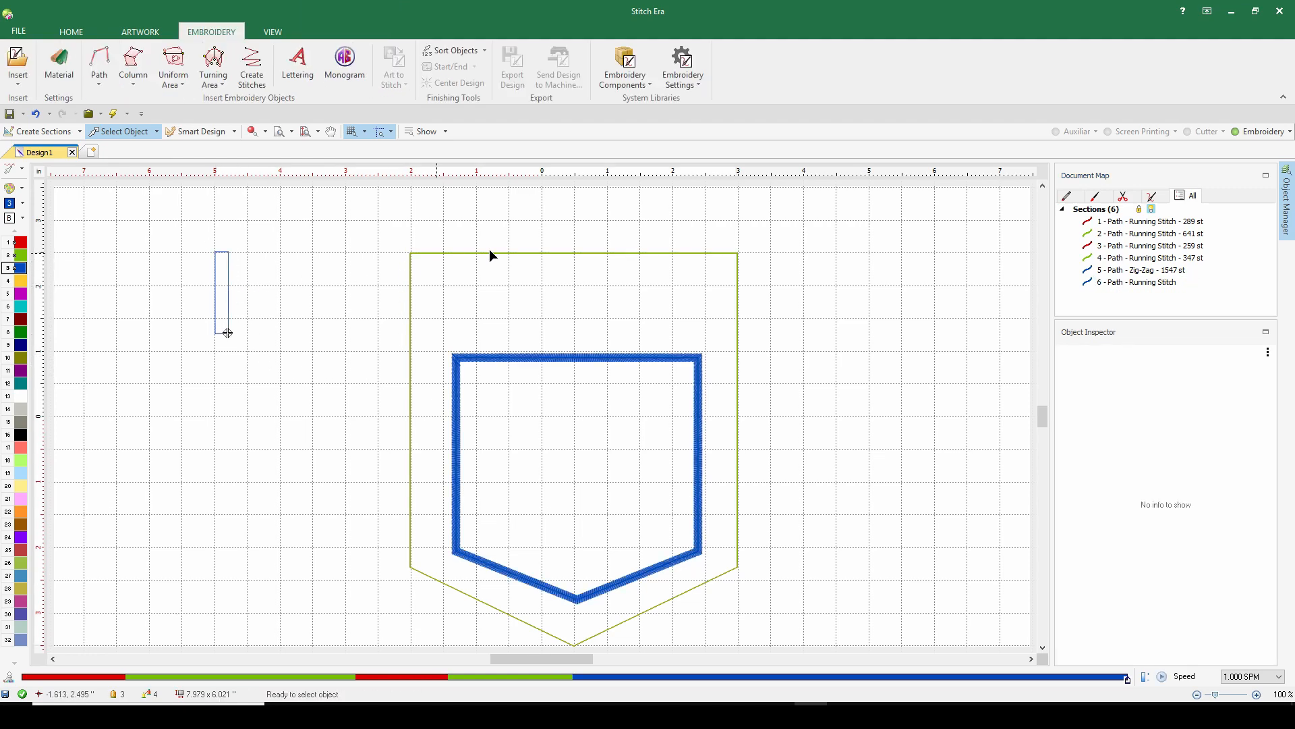
pyautogui.click(1134, 282)
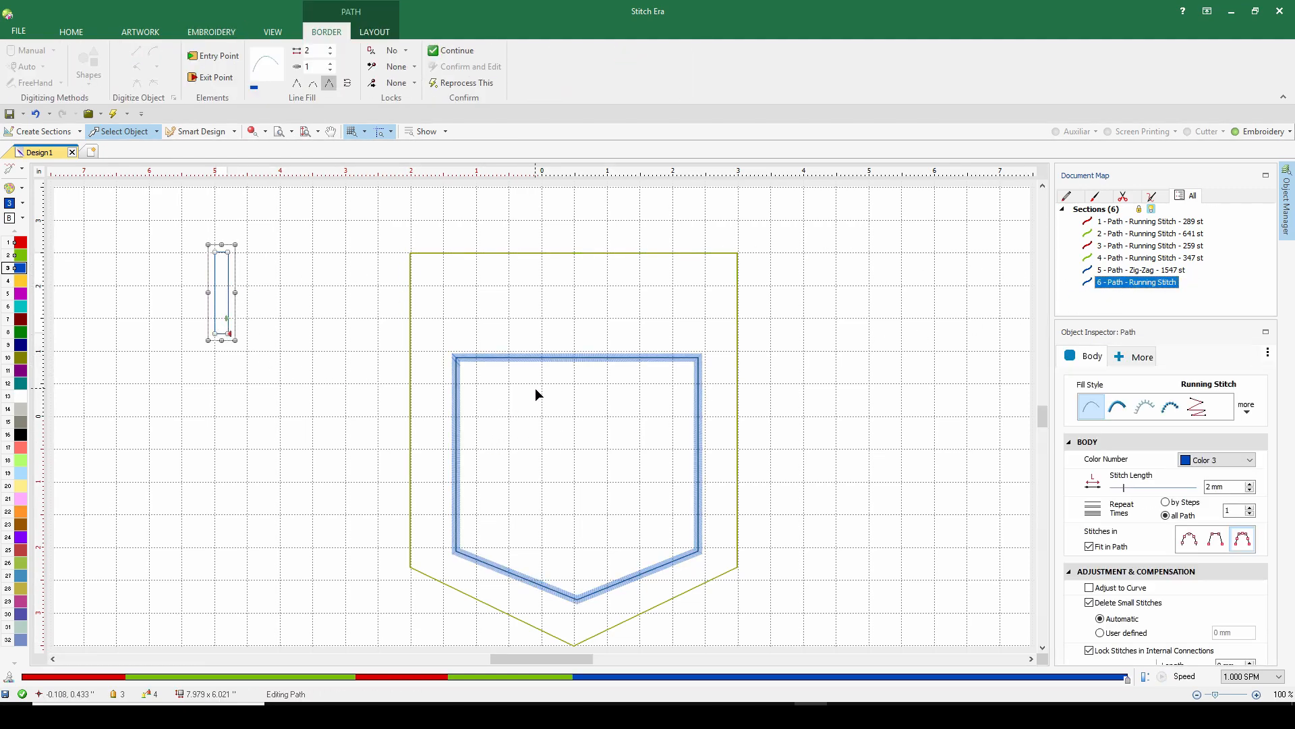
pyautogui.moveTo(220, 282); pyautogui.dragTo(439, 307)
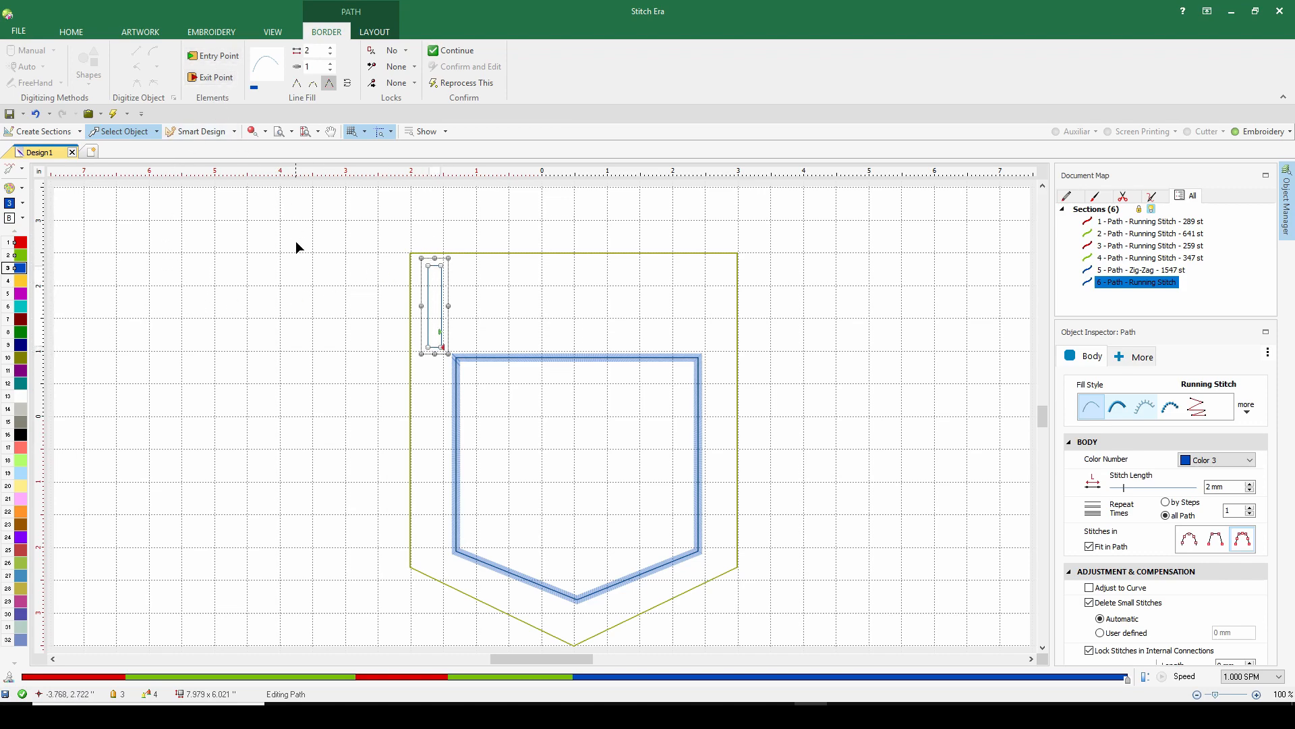
# - Move the narrow rectangle's entry and exit points to just beneath its lower-left corner
pyautogui.click(213, 56)
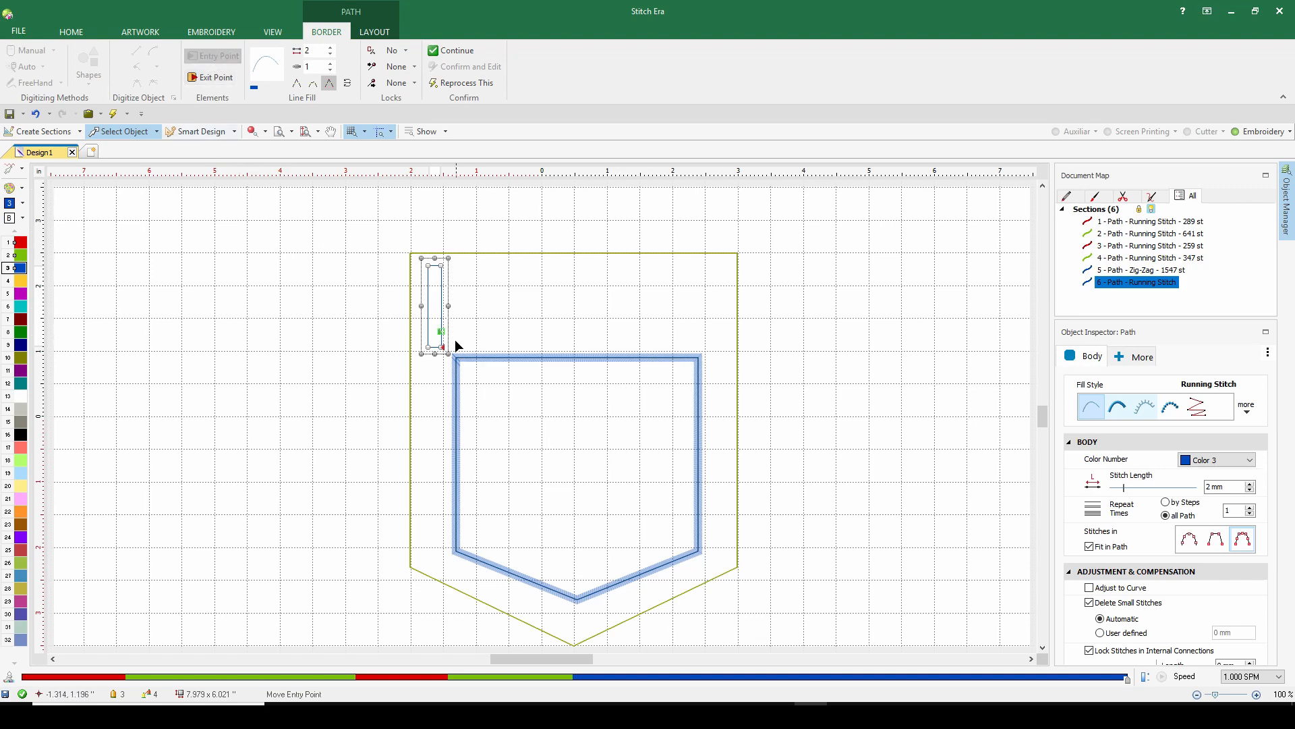
pyautogui.moveTo(450, 340); pyautogui.dragTo(423, 356)
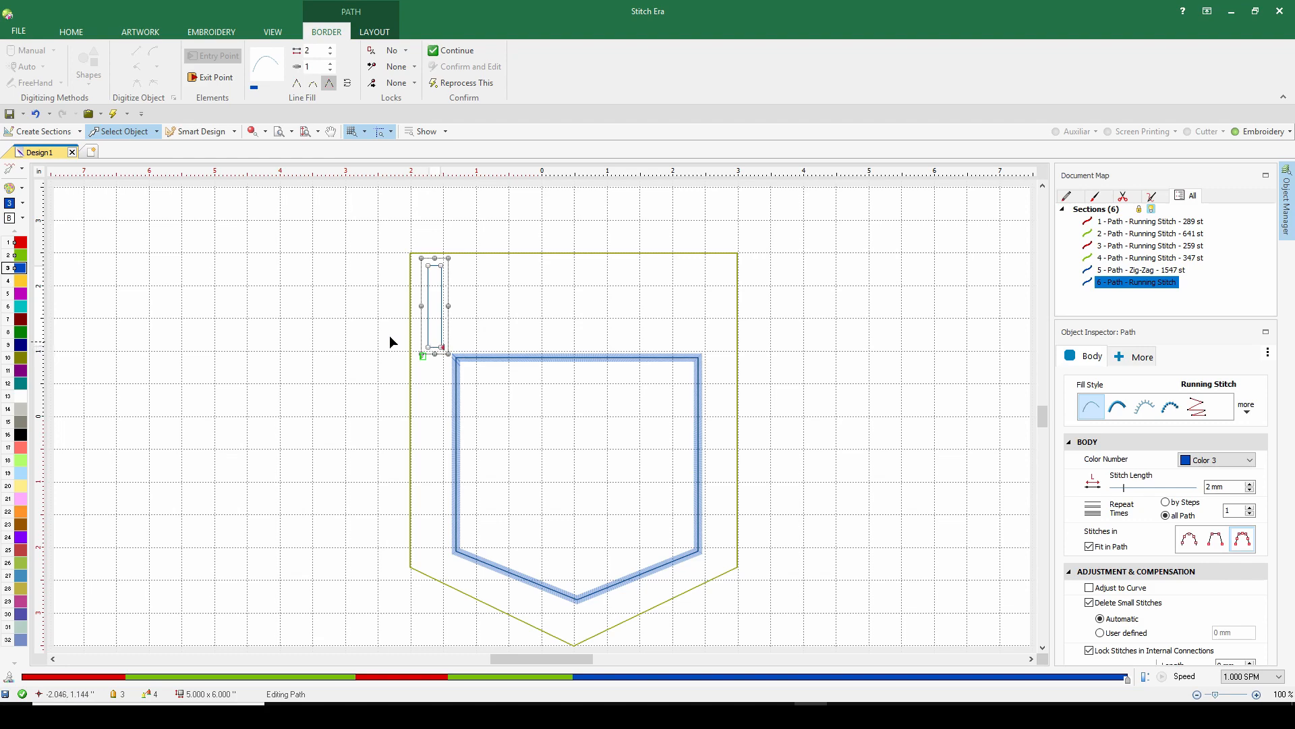
pyautogui.click(211, 77)
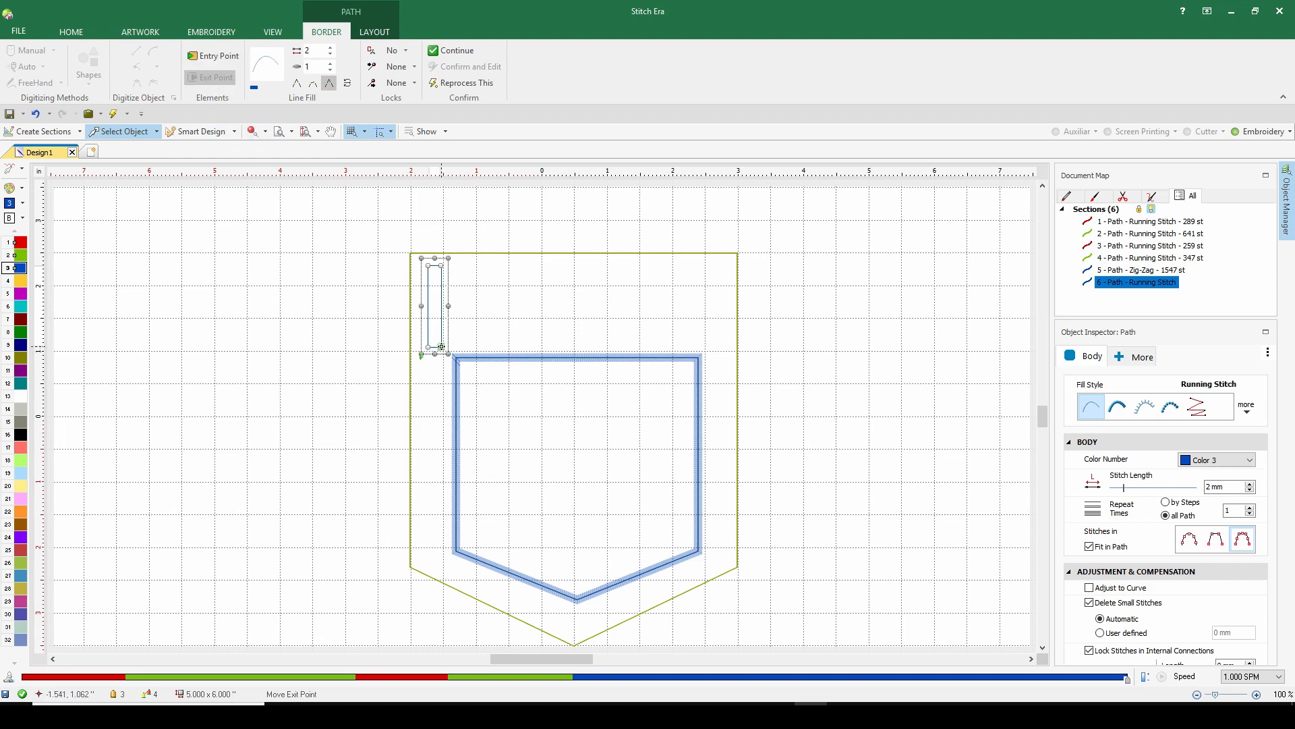
pyautogui.click(441, 347)
pyautogui.scroll(5, 451, 344)
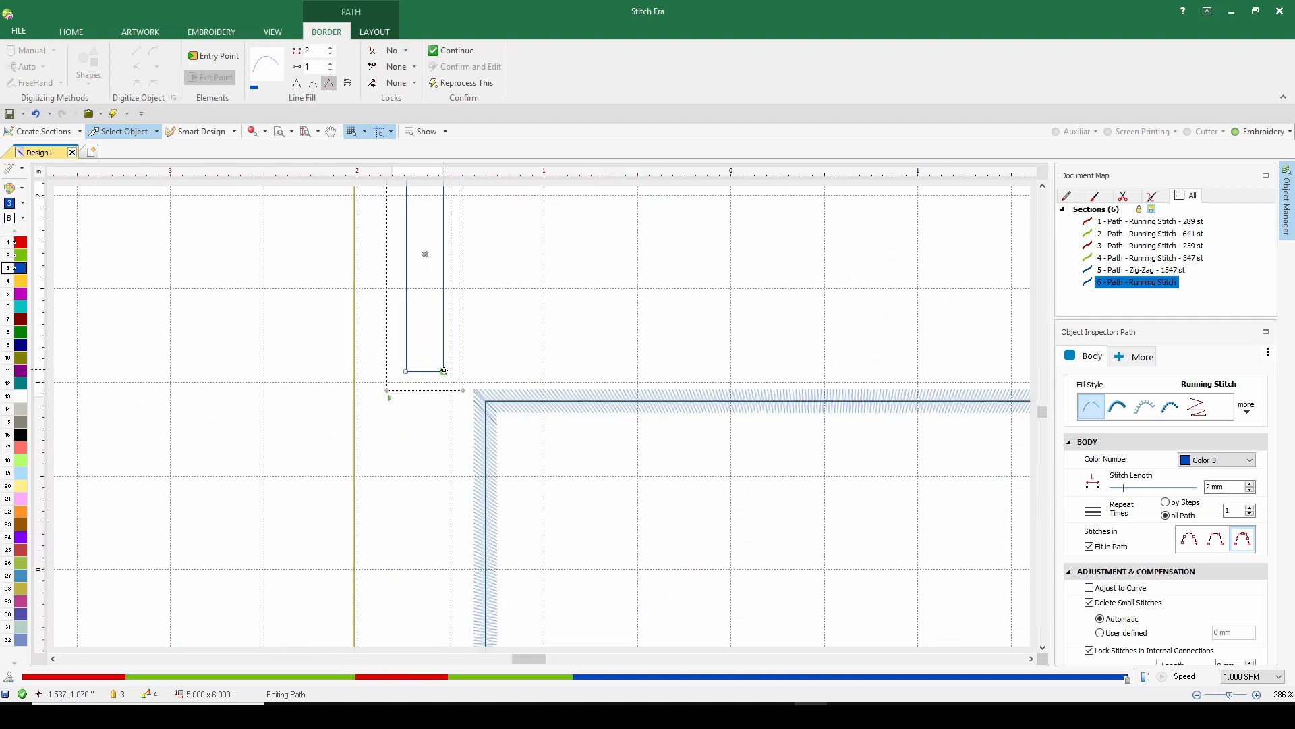
pyautogui.click(443, 410)
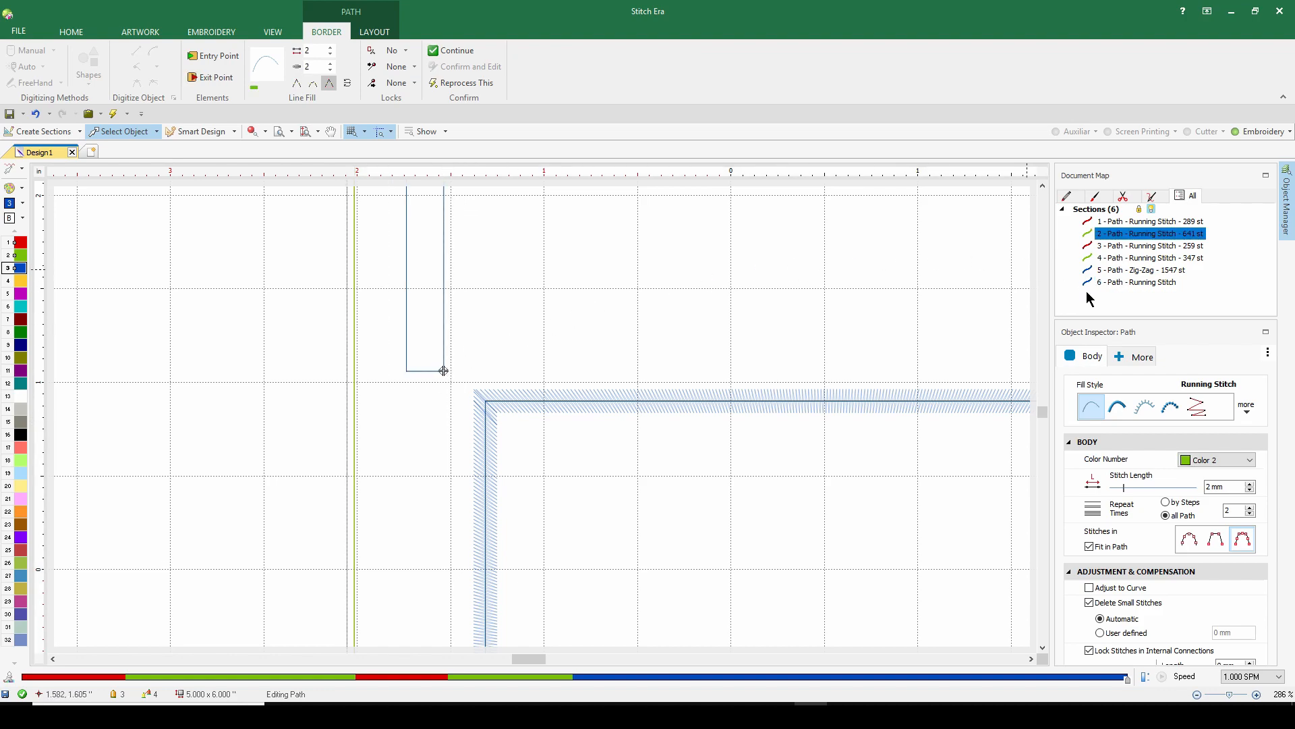
pyautogui.click(1125, 282)
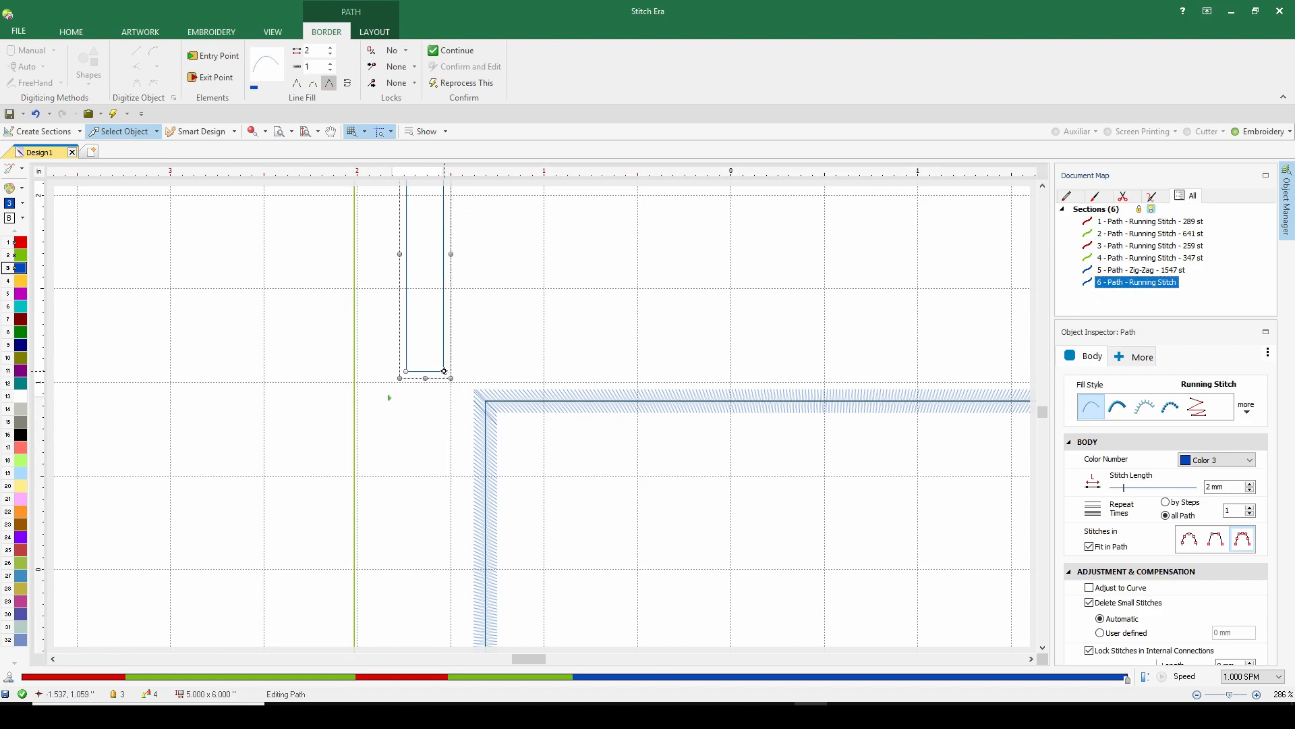
pyautogui.press('alt')
pyautogui.moveTo(452, 380)
pyautogui.mouseDown()
pyautogui.moveTo(425, 397)
pyautogui.moveTo(400, 383)
pyautogui.mouseUp()
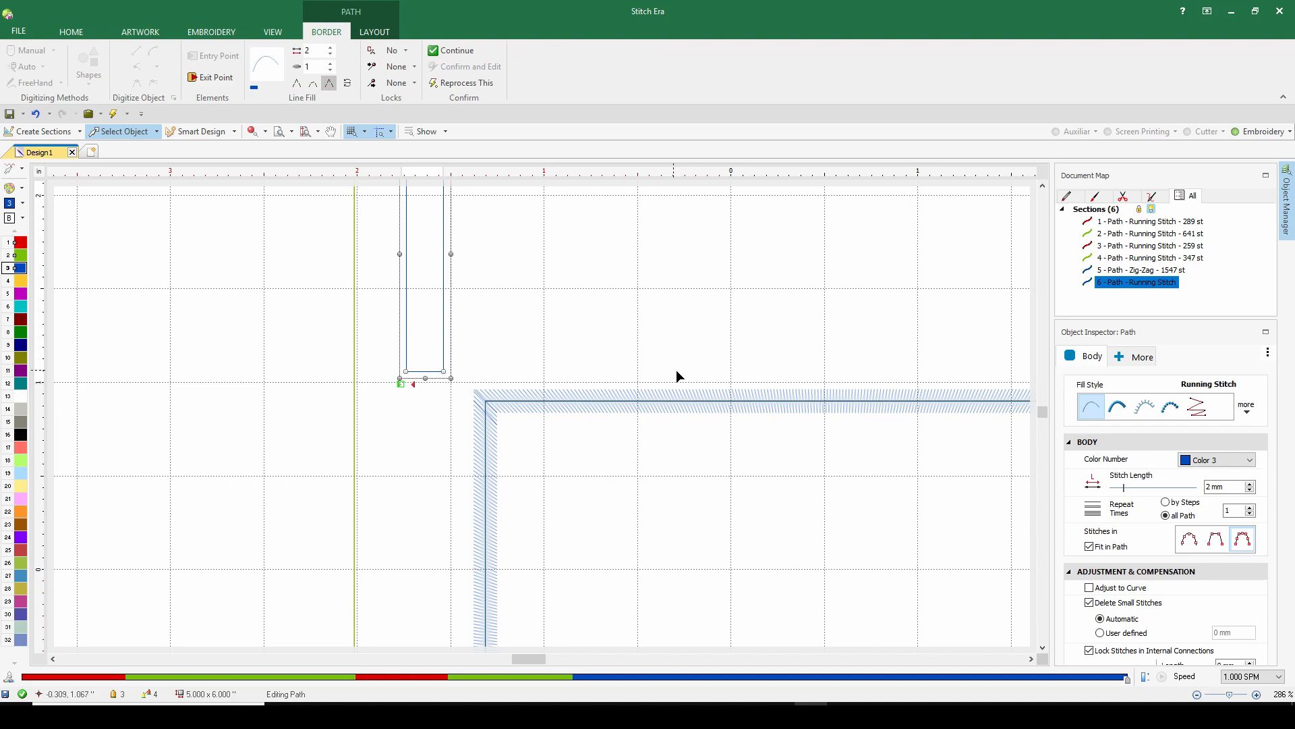
# - Set the narrow rectangle's running stitch to repeat 2 times and paste a copy of it in place
pyautogui.click(330, 63)
pyautogui.click(381, 296)
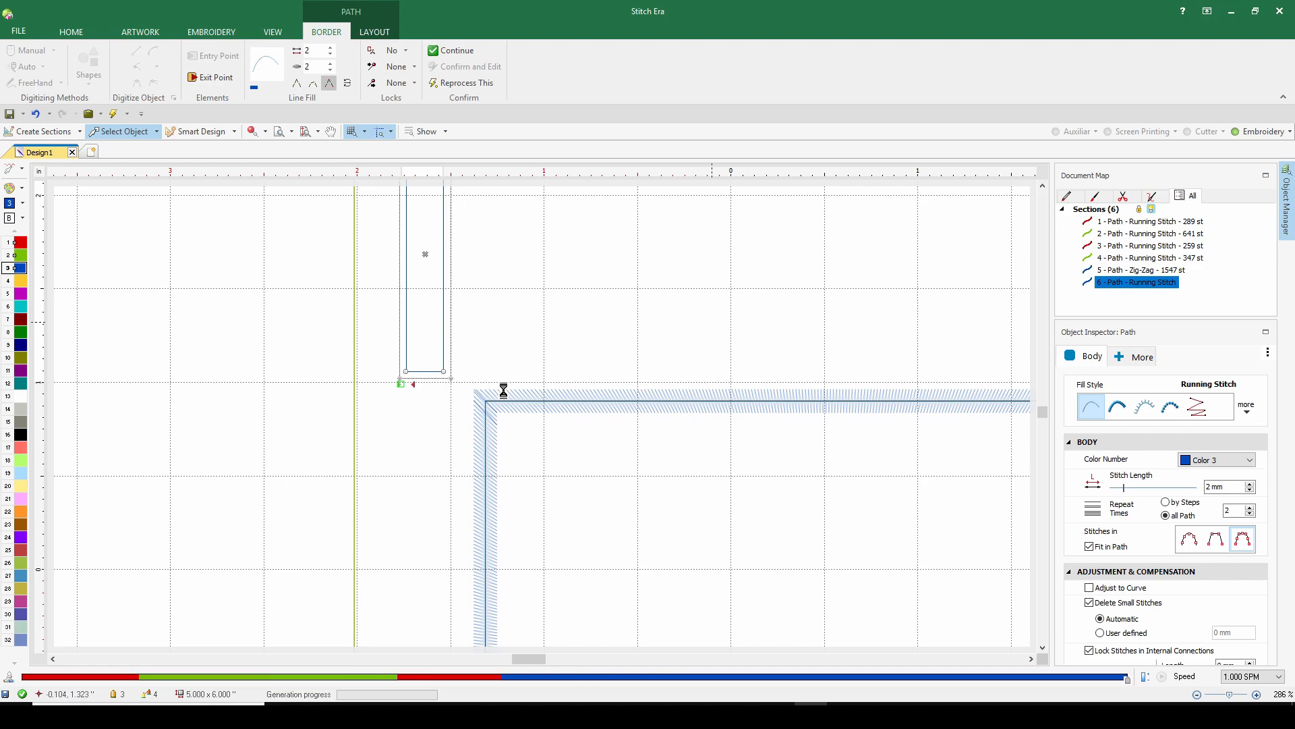
pyautogui.rightClick(1131, 283)
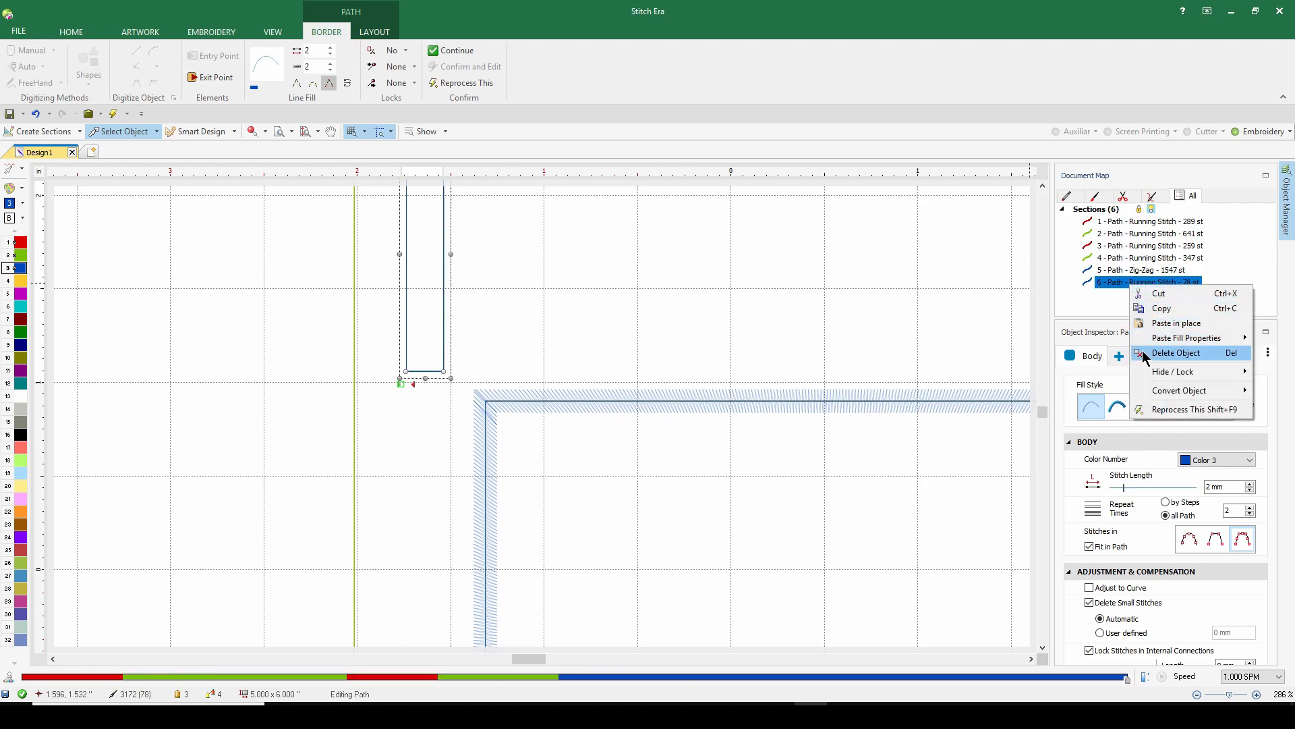
pyautogui.click(1160, 312)
pyautogui.rightClick(1144, 280)
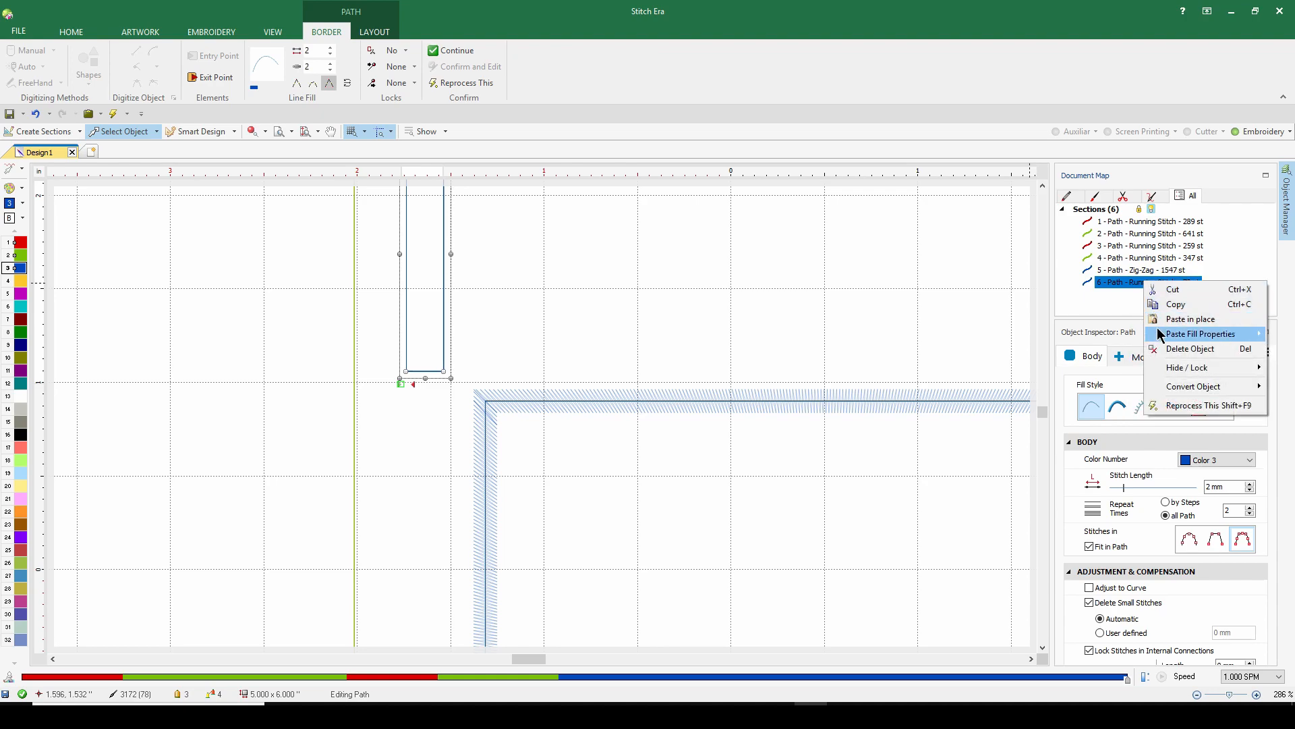
pyautogui.click(1181, 319)
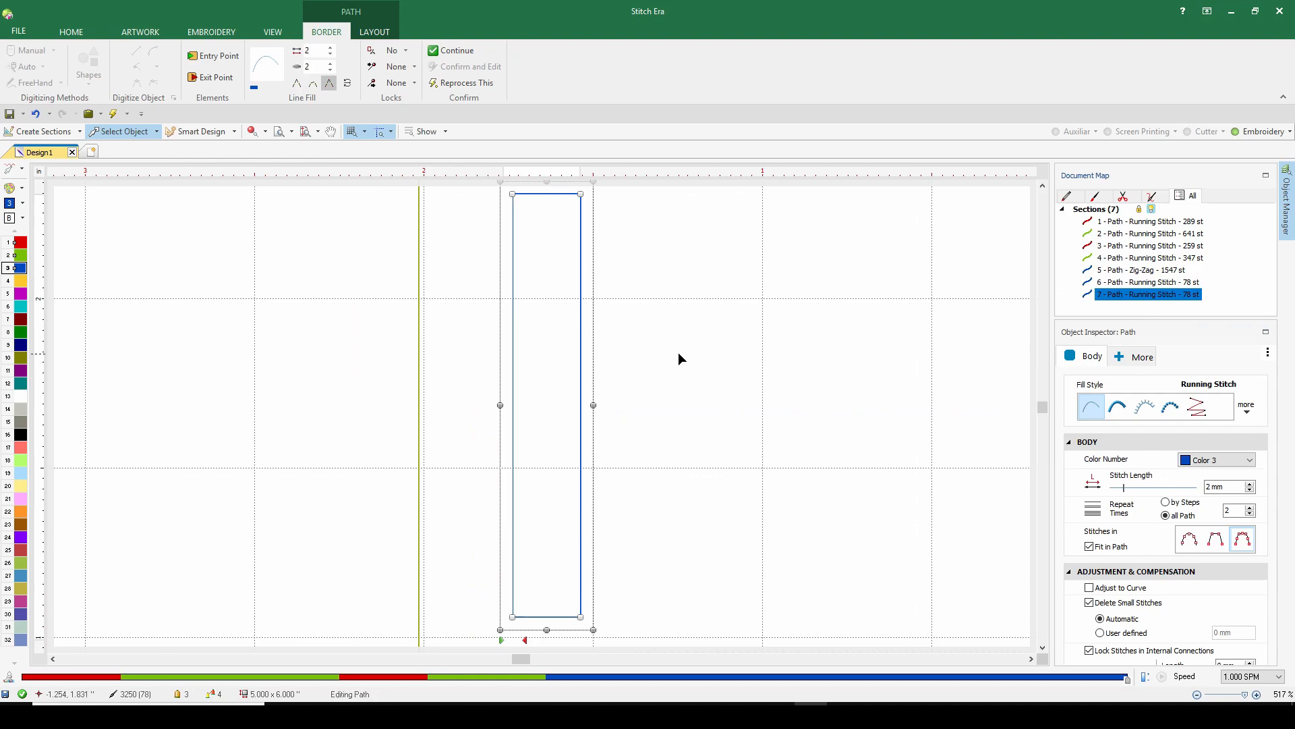
# - Move the duplicated narrow rectangle across to the upper-right corner inside the large pocket outline, level with the original
pyautogui.press('F4')
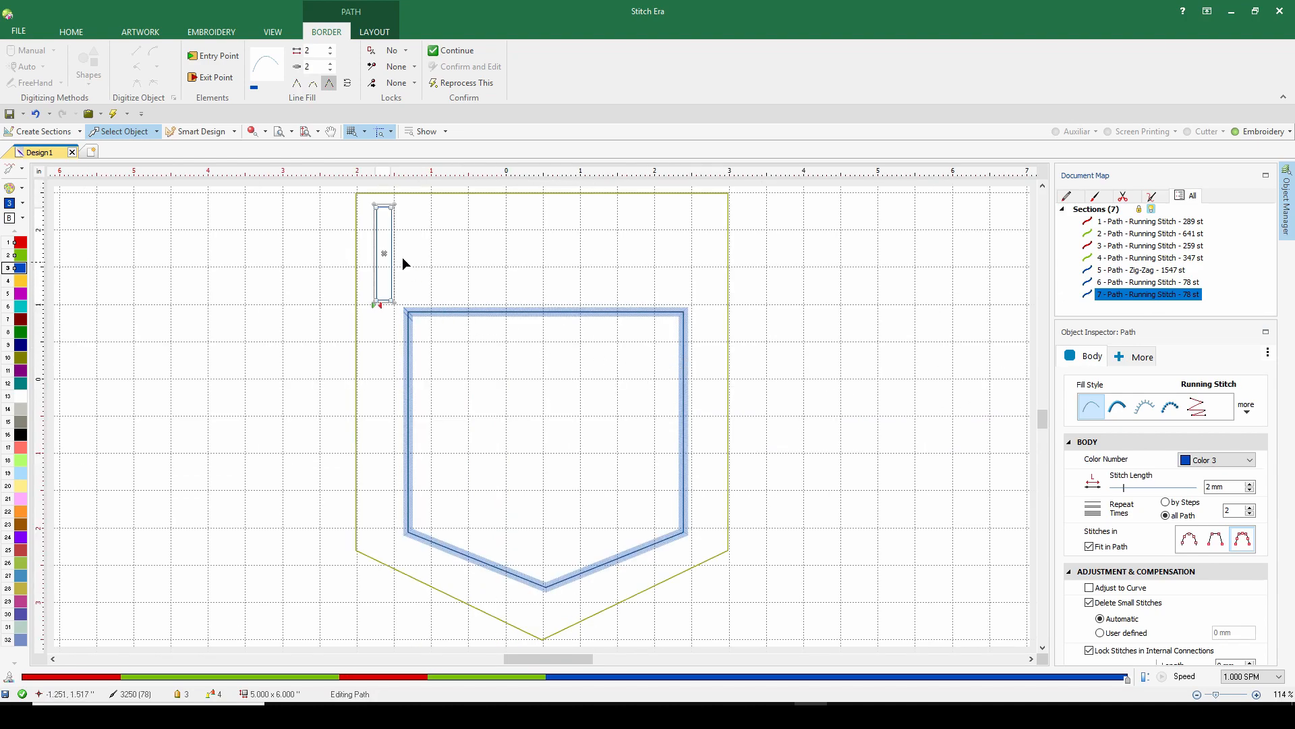
pyautogui.moveTo(386, 254); pyautogui.dragTo(642, 253)
pyautogui.moveTo(386, 238); pyautogui.dragTo(698, 238)
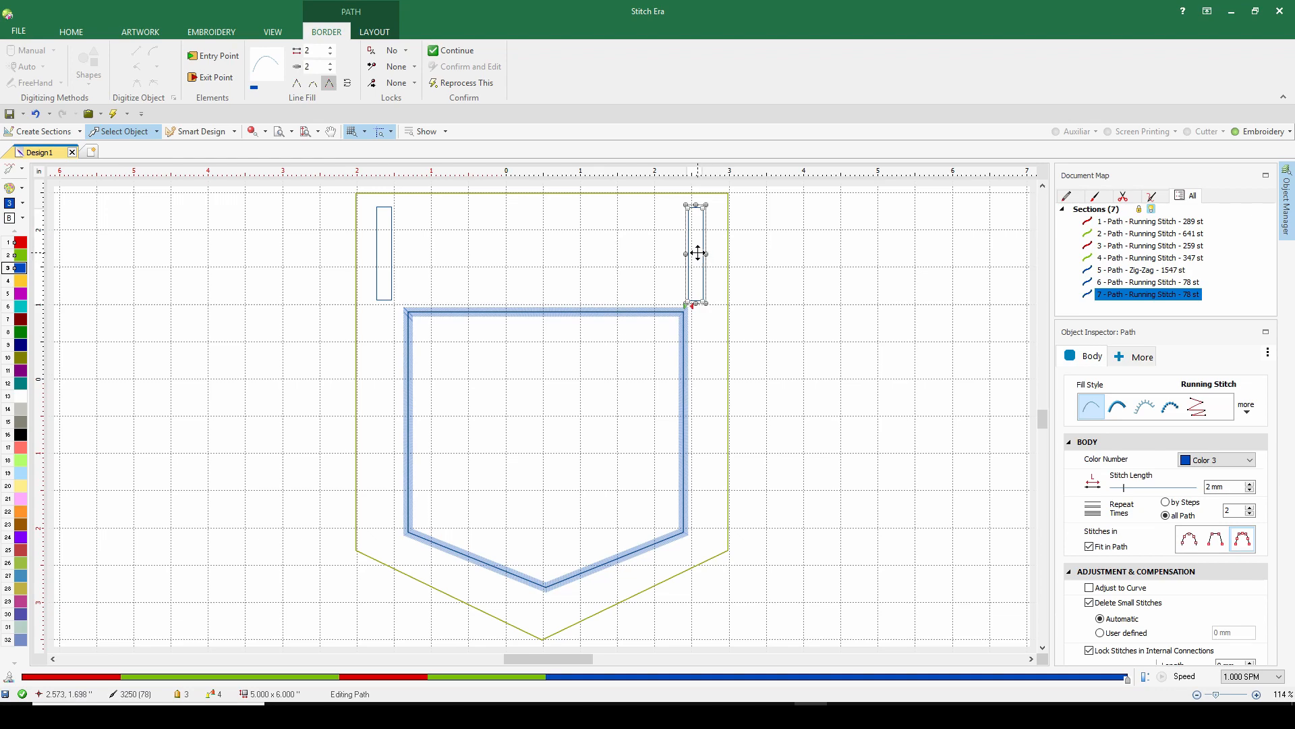
pyautogui.moveTo(699, 252); pyautogui.dragTo(704, 254)
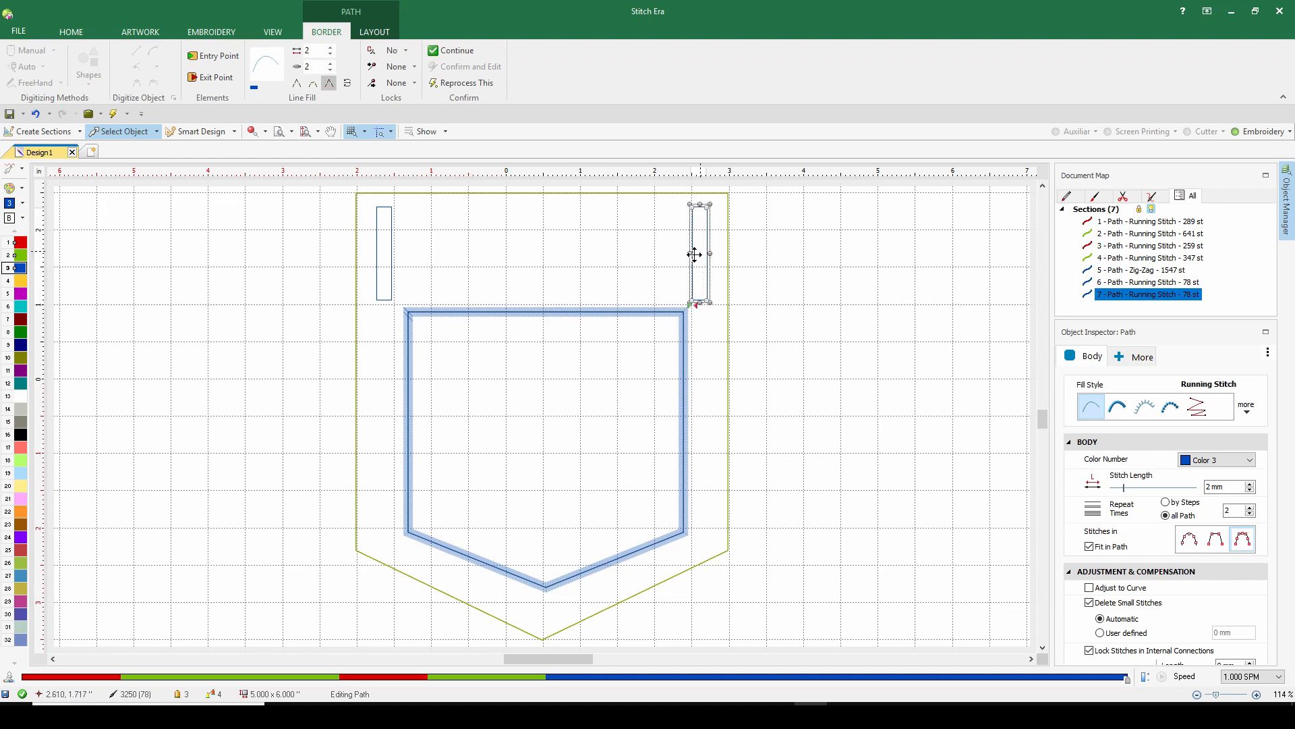
# - Align the two narrow rectangles to each other with Center H
pyautogui.keyDown('ctrl'); pyautogui.click(1114, 282); pyautogui.keyUp('ctrl')
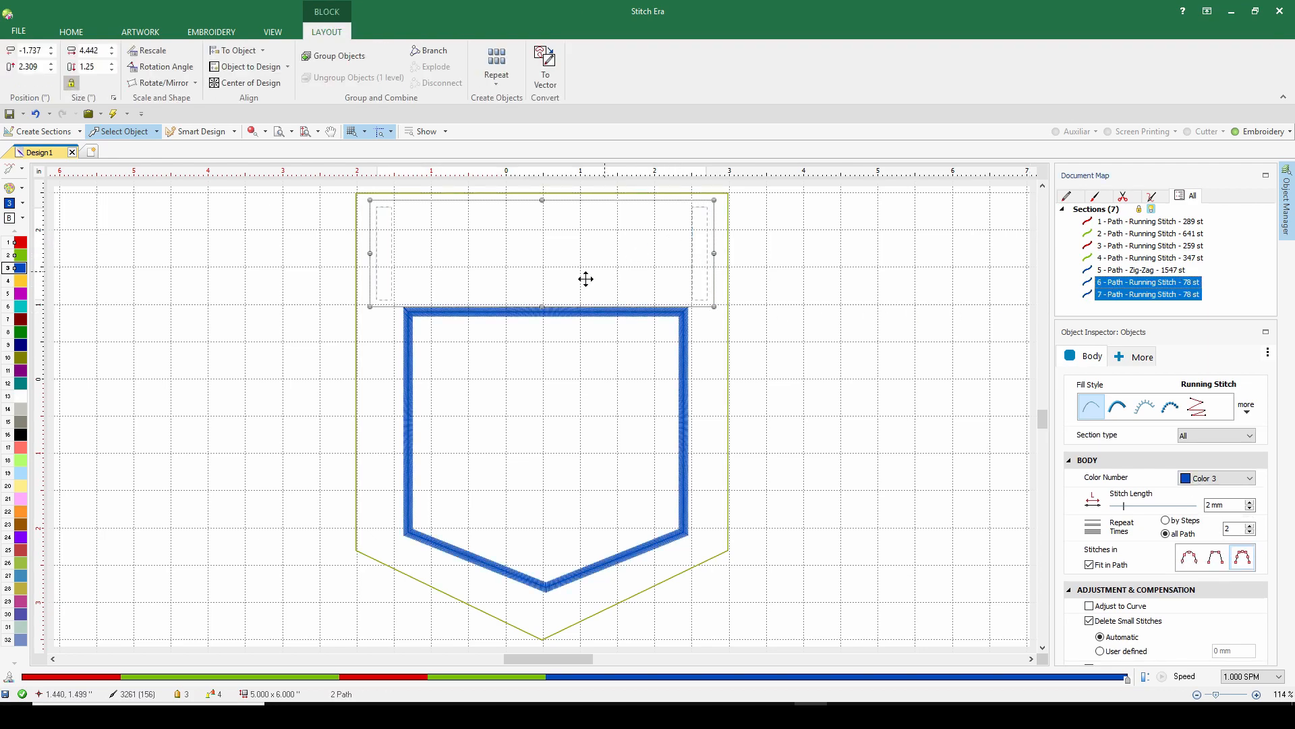
pyautogui.click(242, 52)
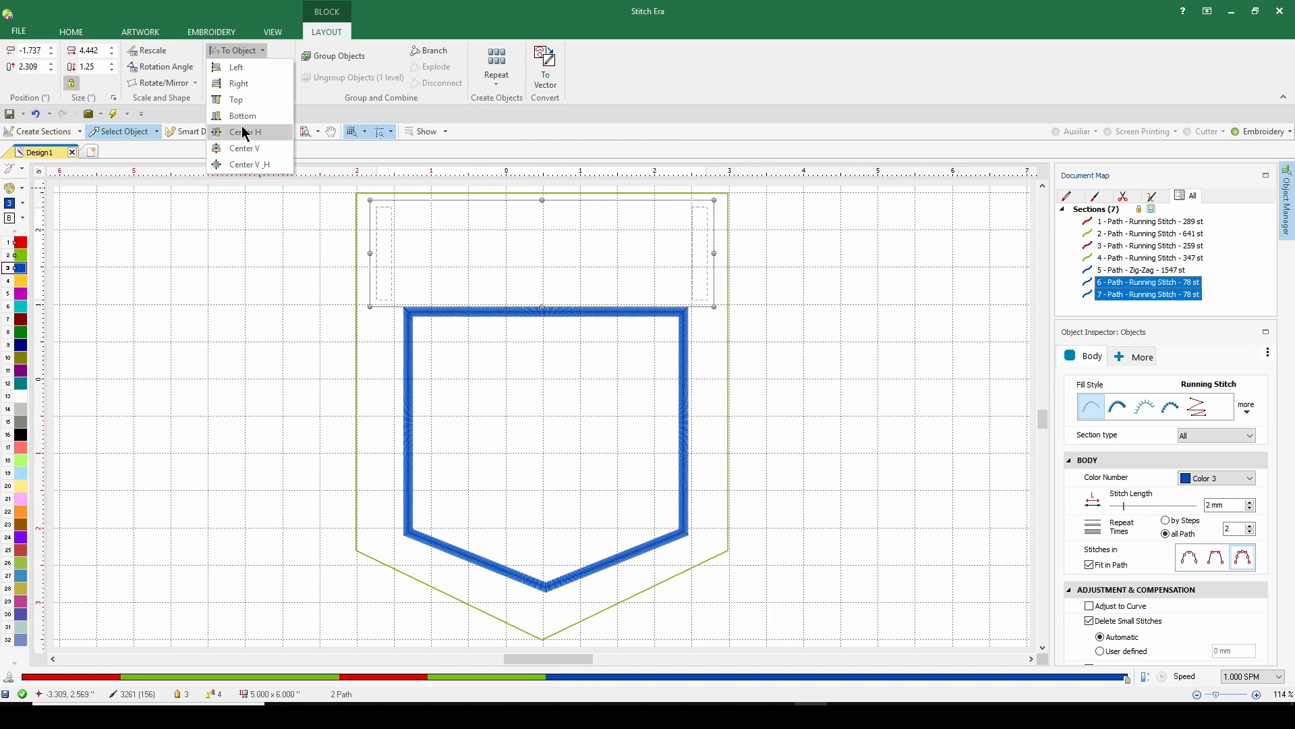
pyautogui.click(243, 132)
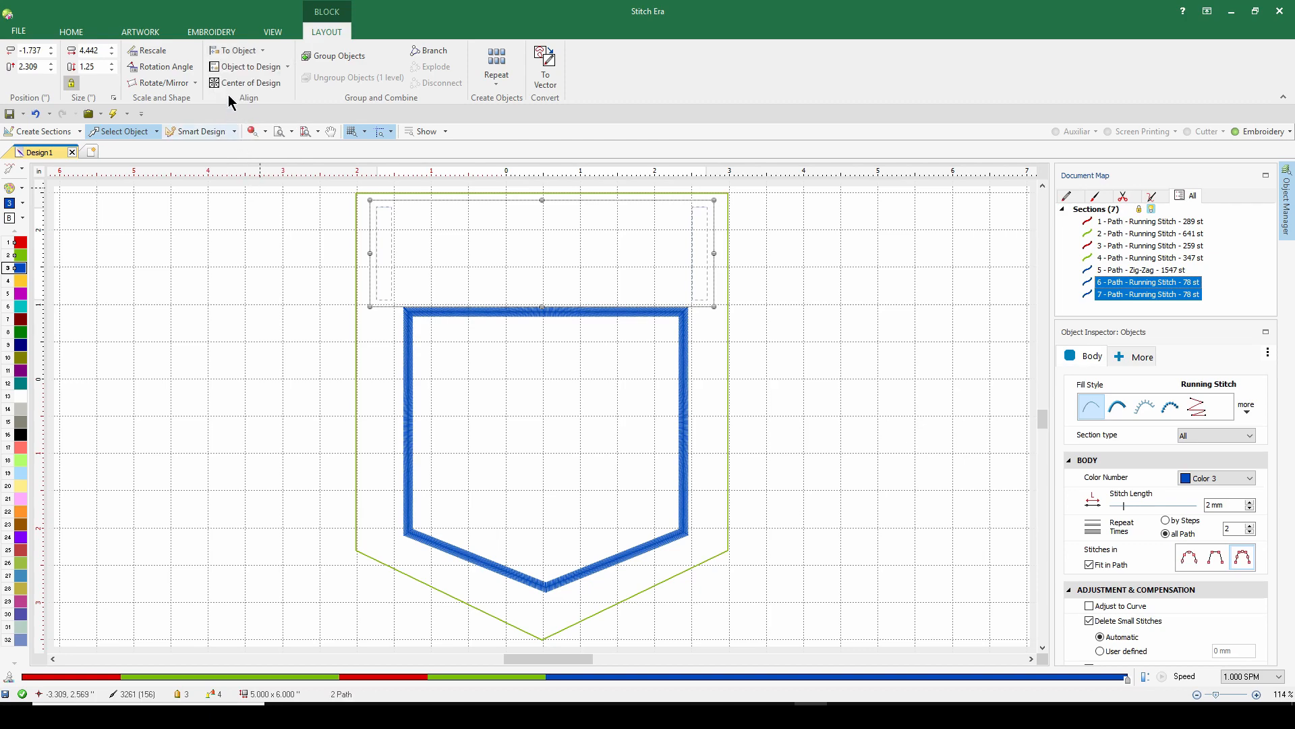
pyautogui.click(796, 288)
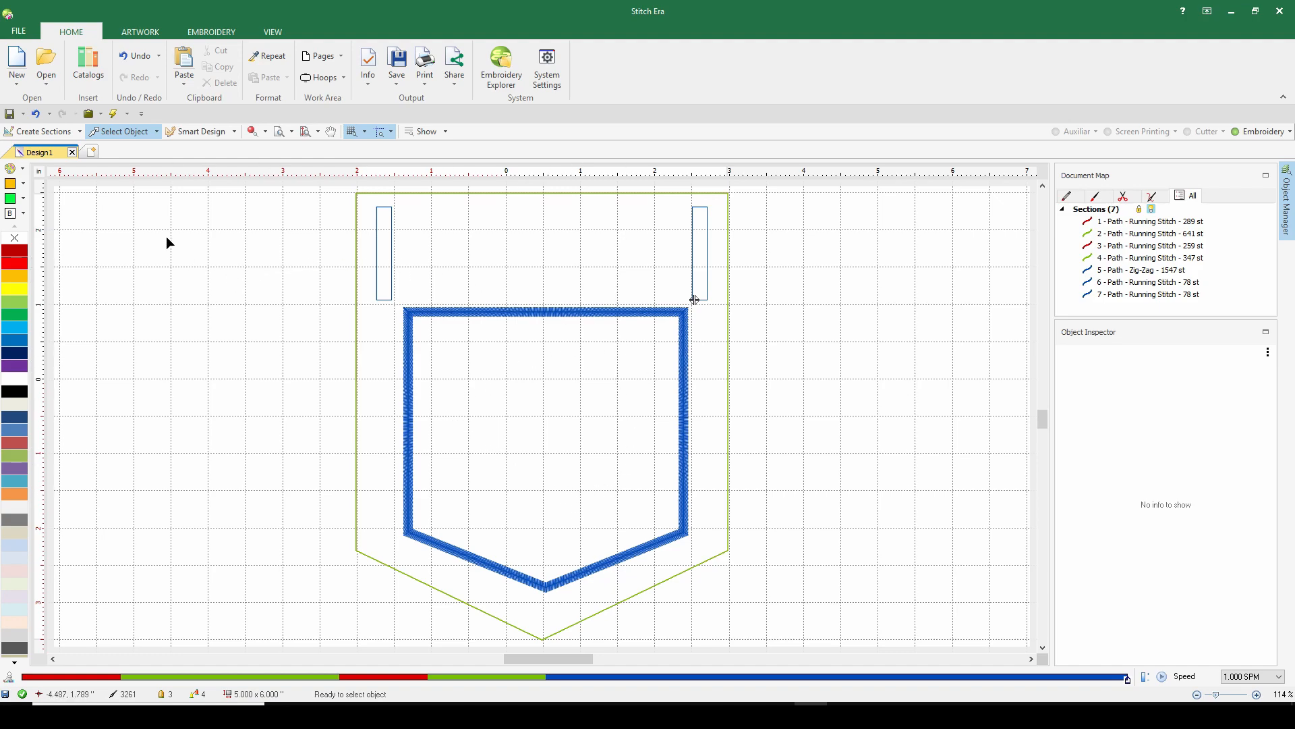
# - Add embroidery lettering reading "O" with a height of 3 in inside the zig-zag pocket
pyautogui.click(212, 34)
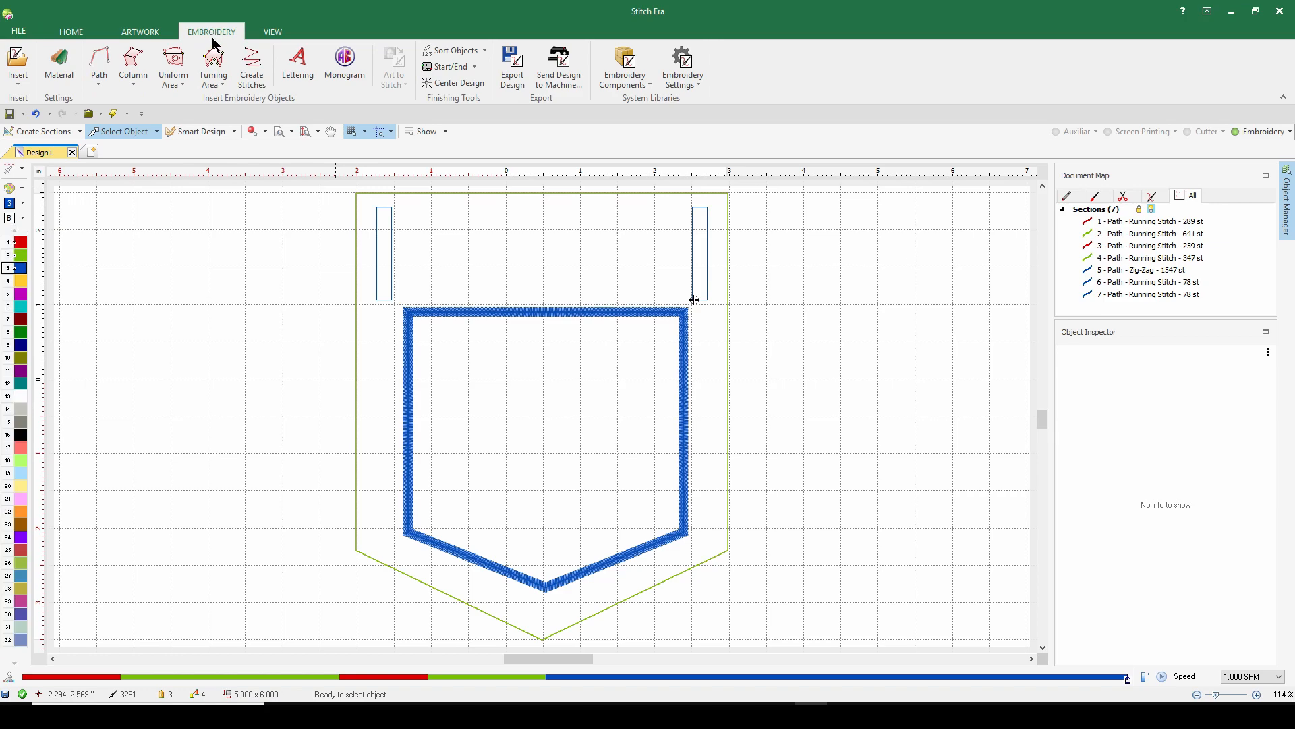
pyautogui.click(297, 67)
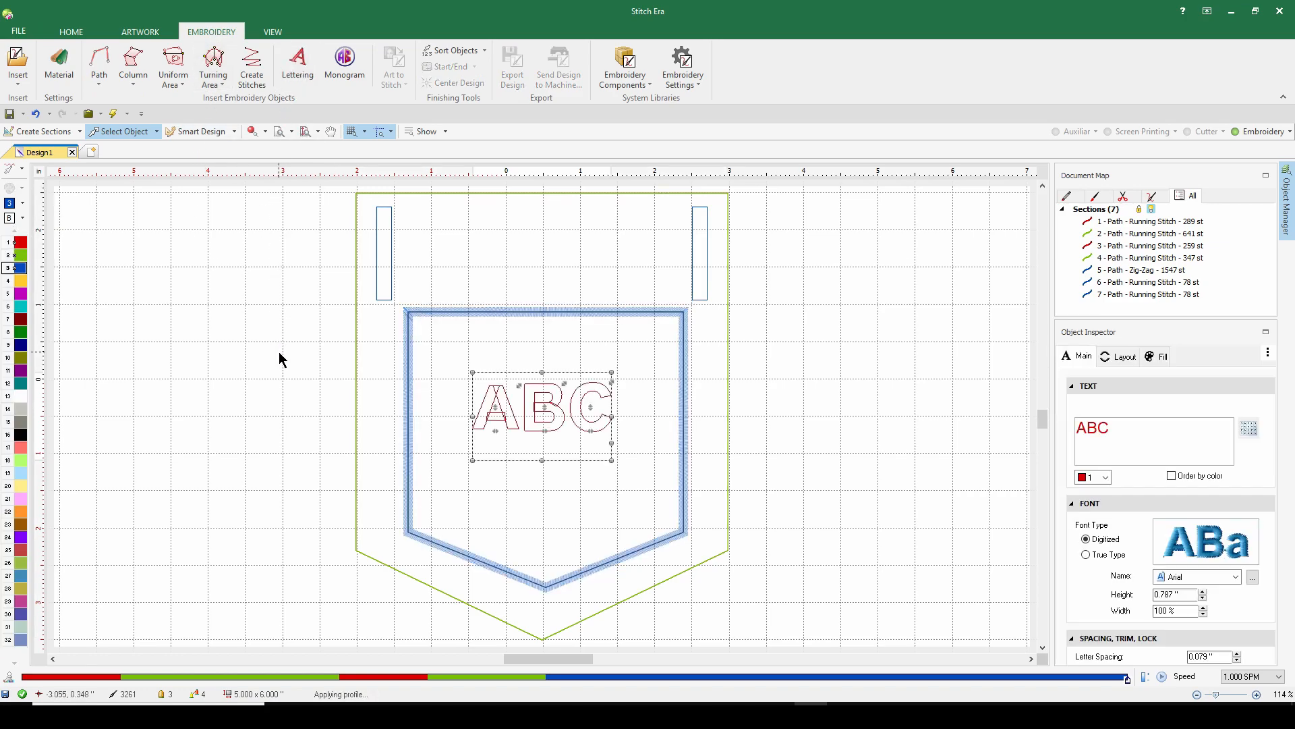
pyautogui.click(140, 78)
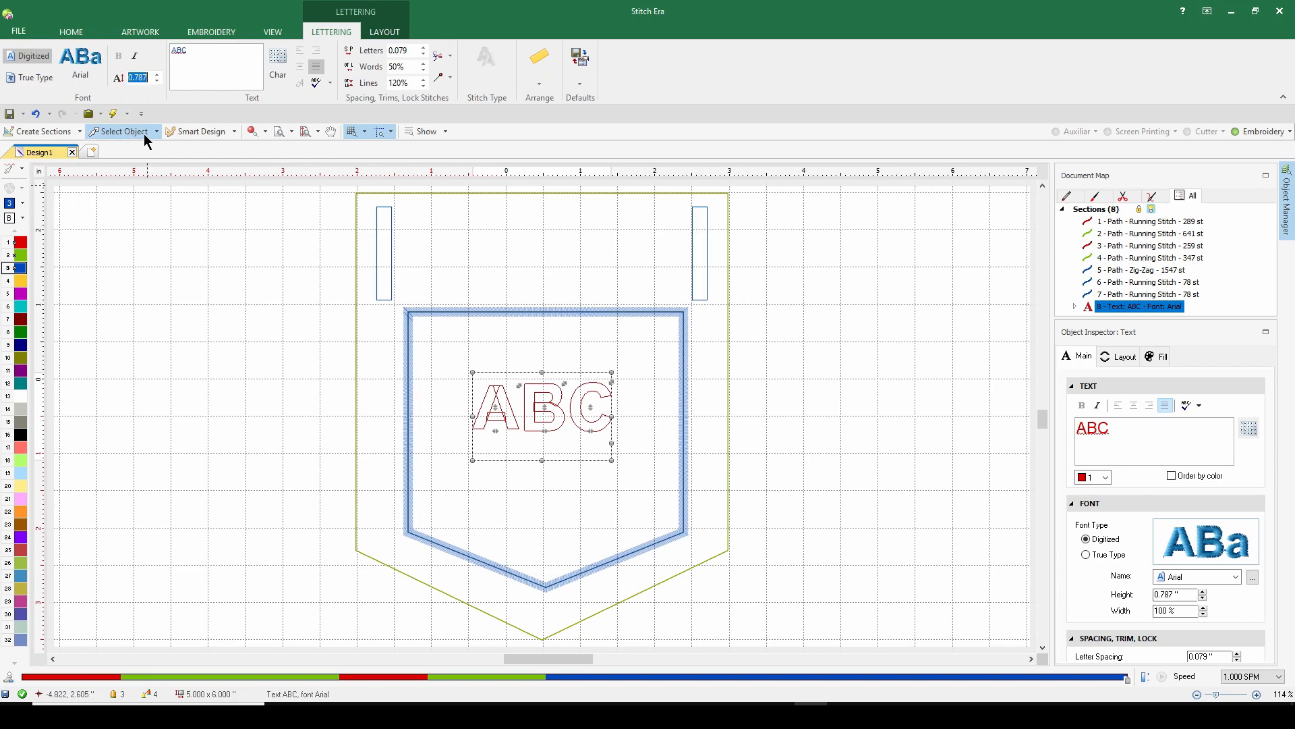
pyautogui.write('3')
pyautogui.press('Return')
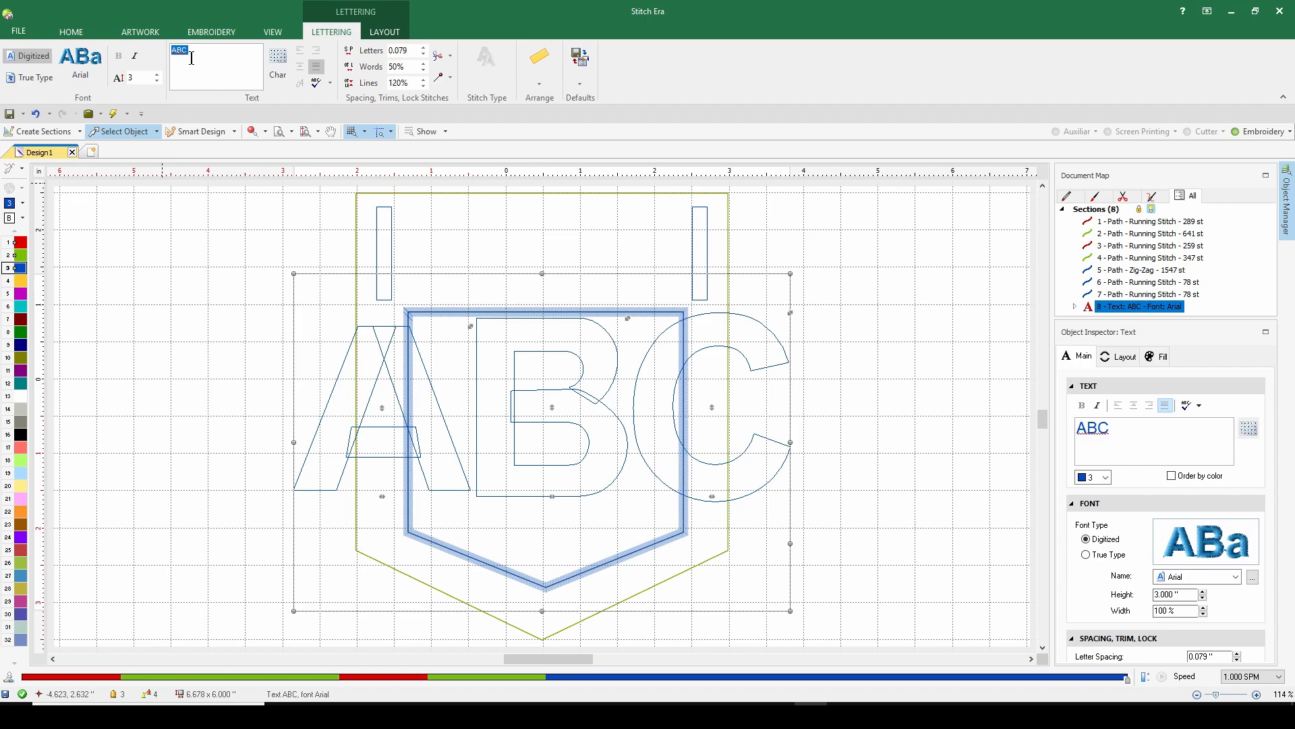
pyautogui.write('0')
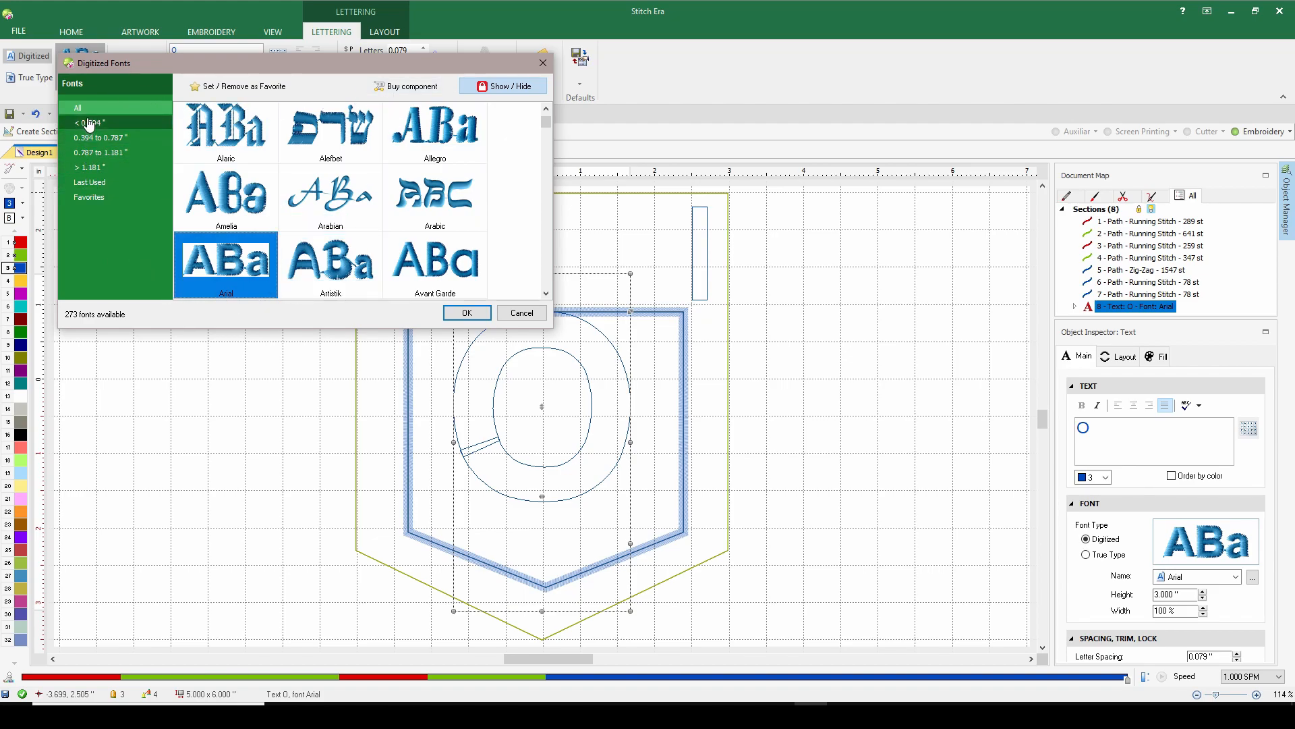
# - Change the lettering to the Futura digitized font from the fonts larger than 1.181 in
pyautogui.click(91, 169)
pyautogui.click(455, 217)
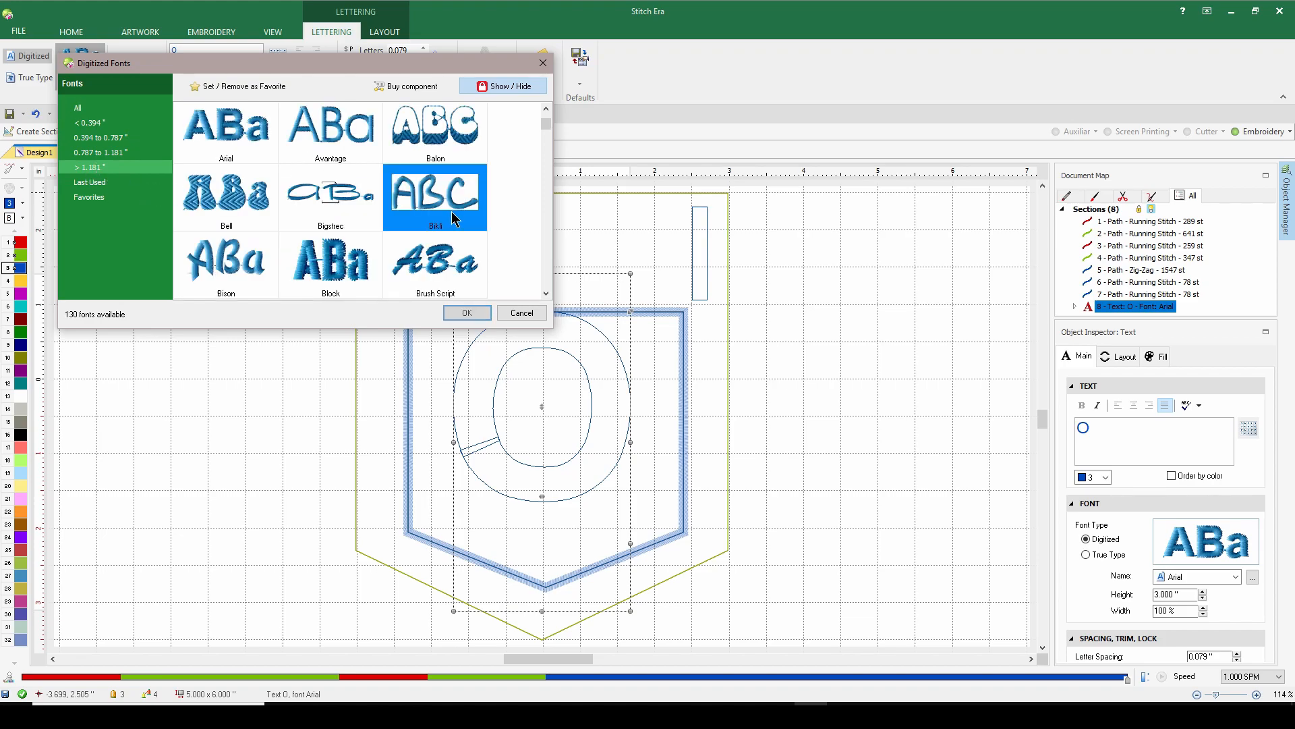
pyautogui.moveTo(545, 125); pyautogui.dragTo(545, 140)
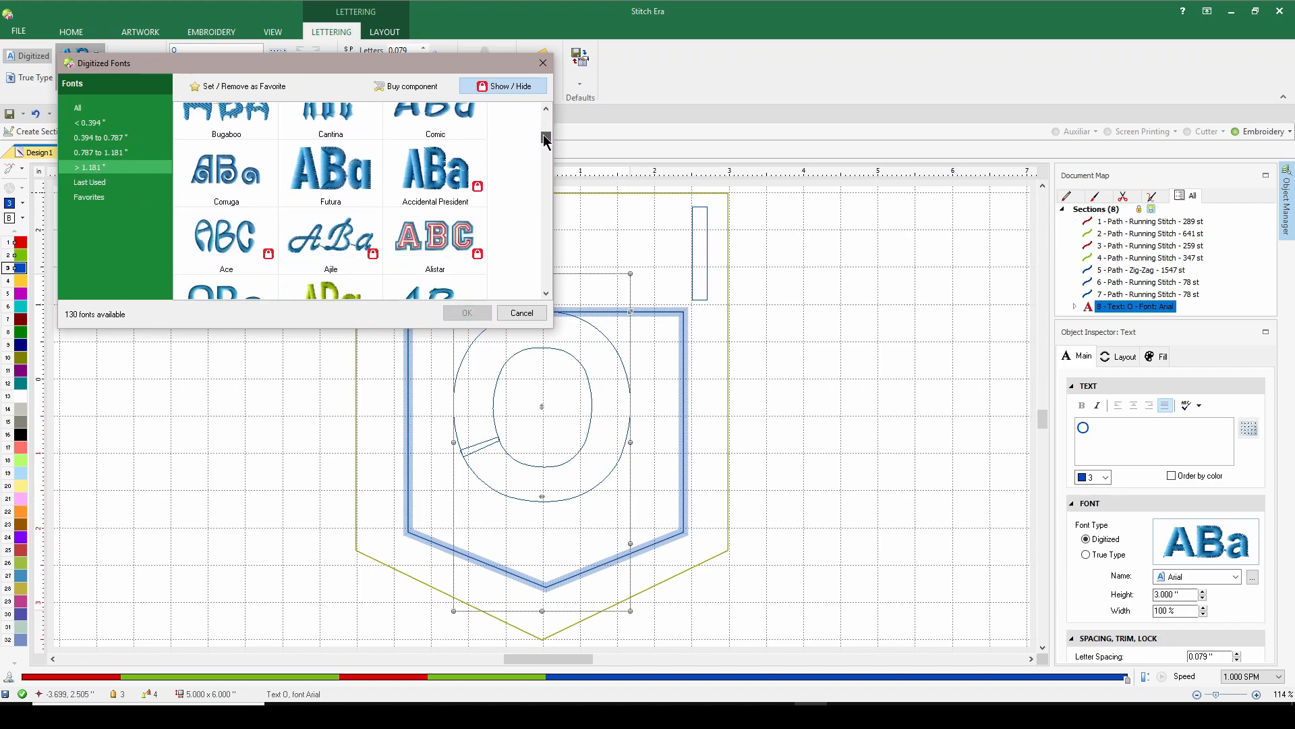
pyautogui.click(352, 168)
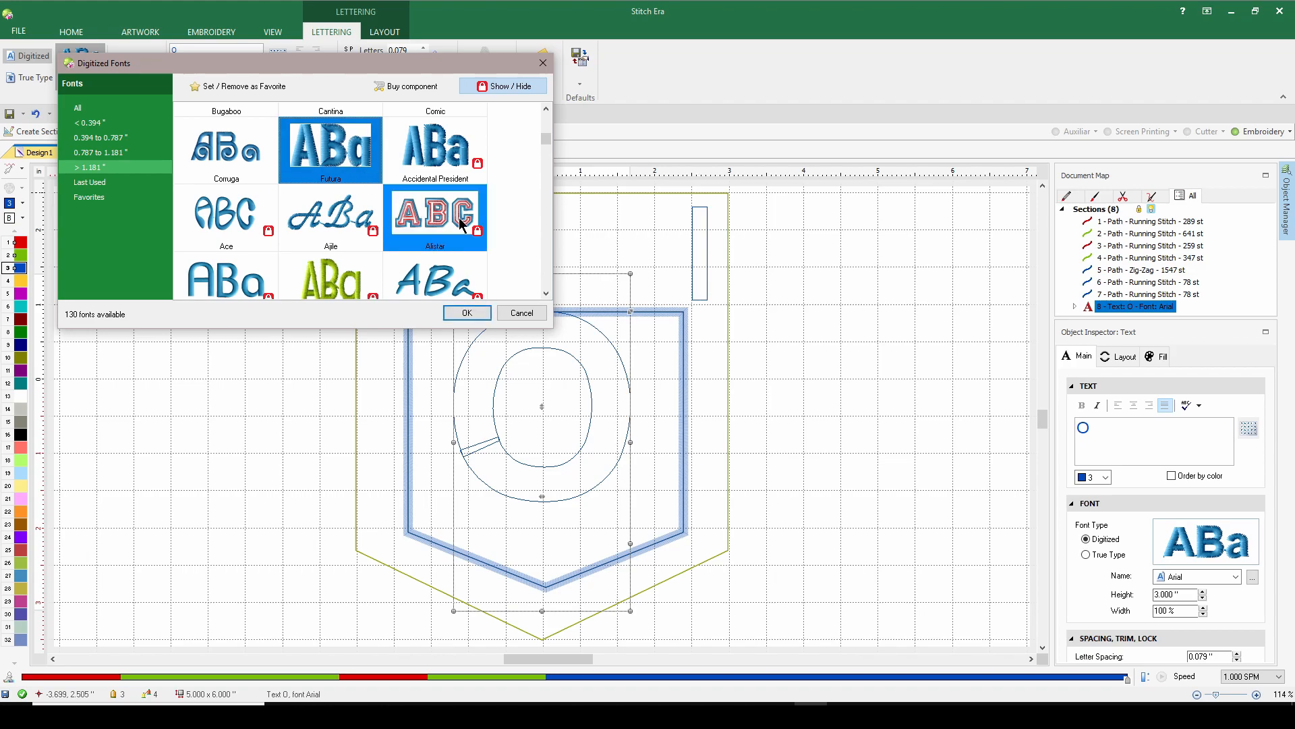
pyautogui.click(467, 313)
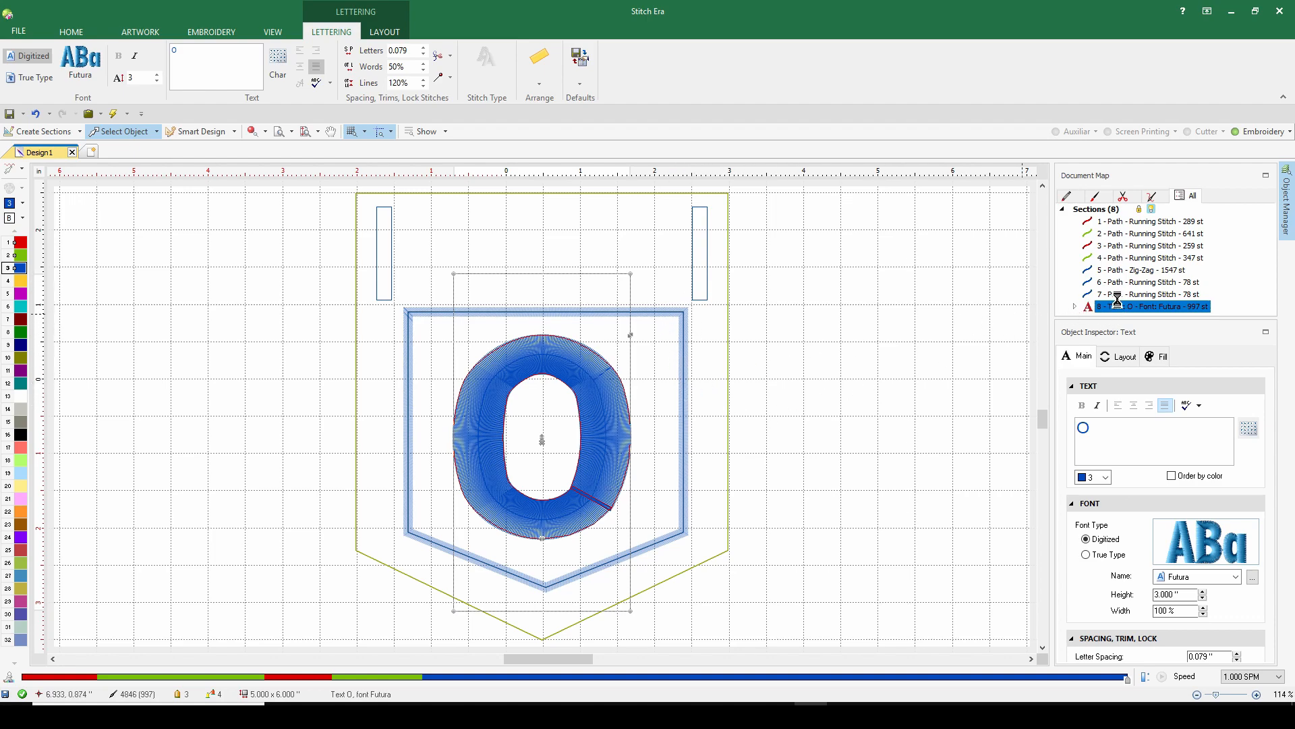
# - Move the "O" lettering up the stitching order, ahead of both narrow rectangles and the zig-zag border
pyautogui.moveTo(1114, 307); pyautogui.dragTo(1115, 299)
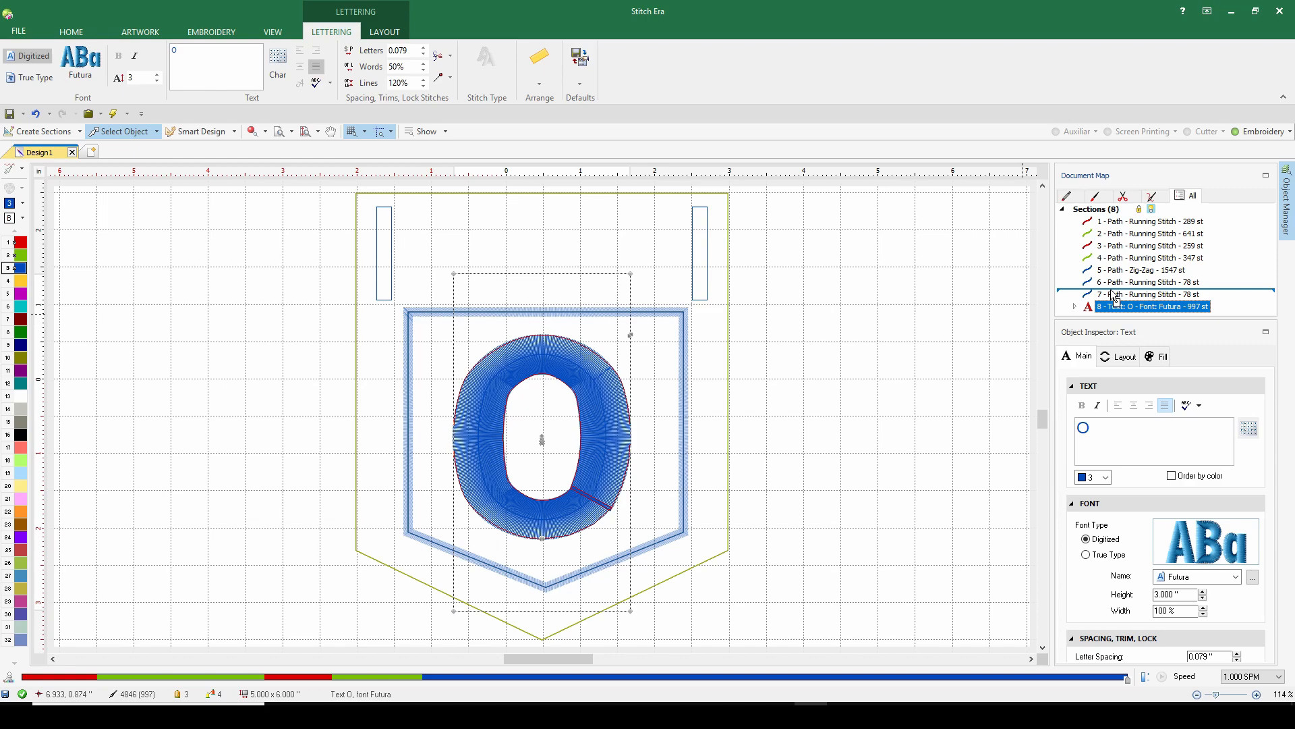
pyautogui.moveTo(1115, 299); pyautogui.dragTo(1114, 298)
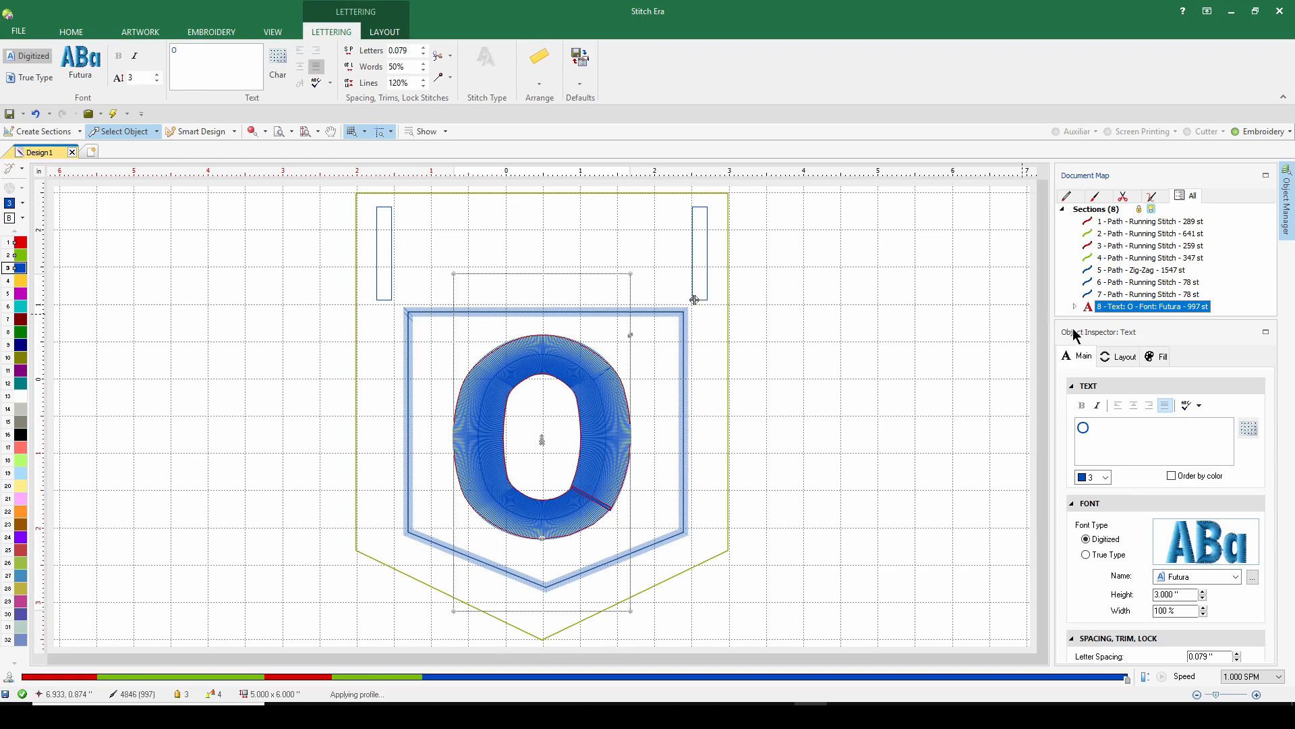
pyautogui.click(1147, 307)
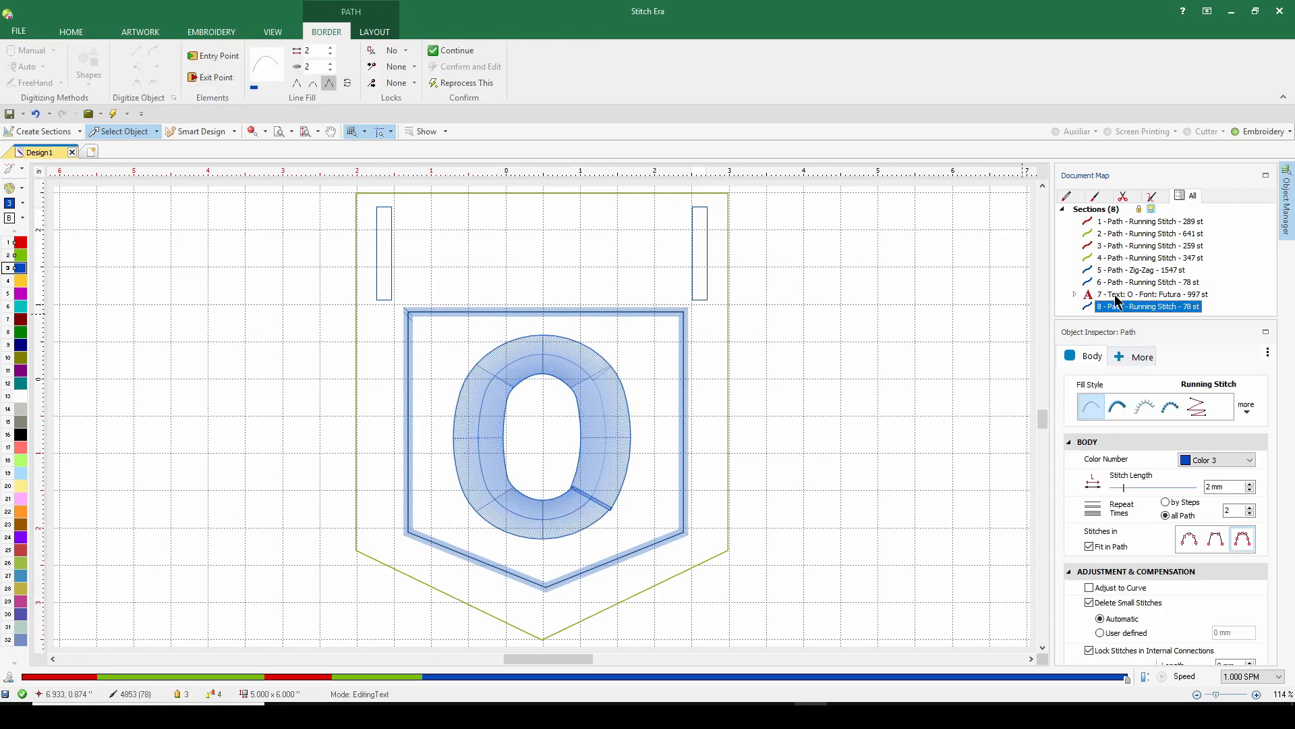
pyautogui.click(1118, 295)
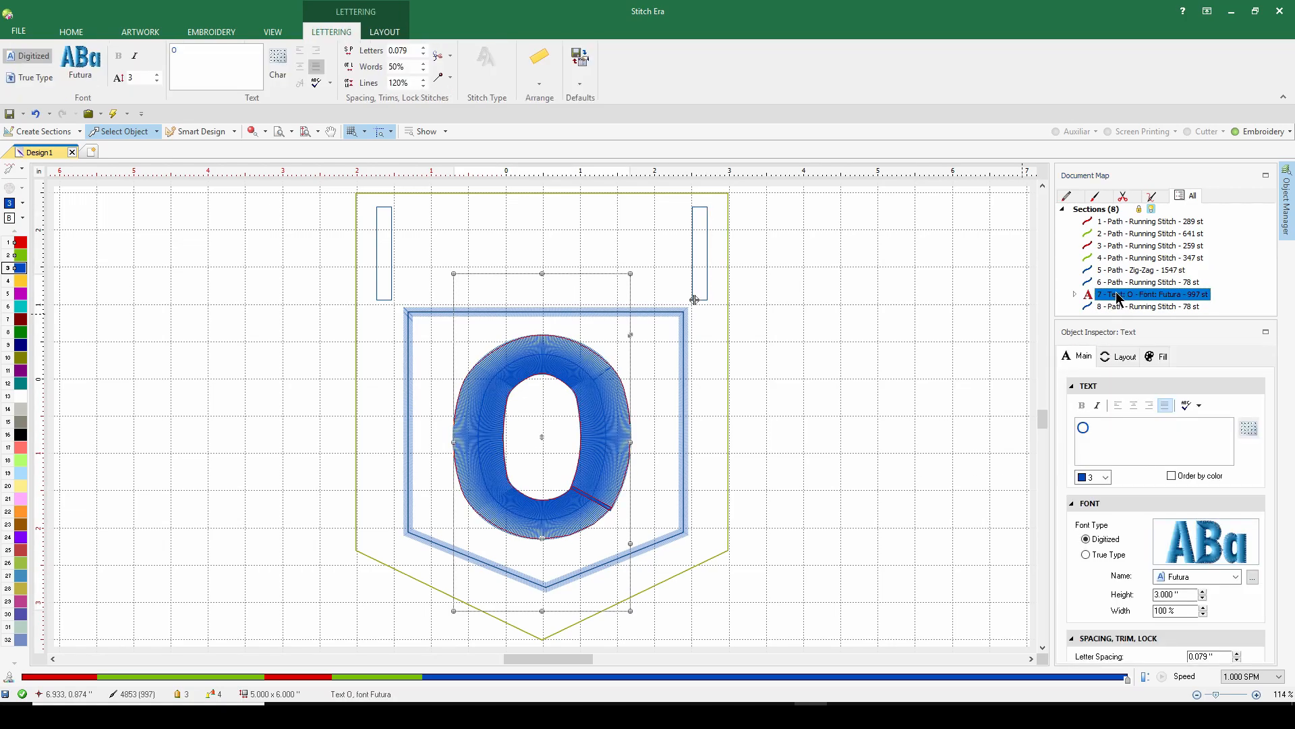
pyautogui.moveTo(1118, 297); pyautogui.dragTo(1118, 271)
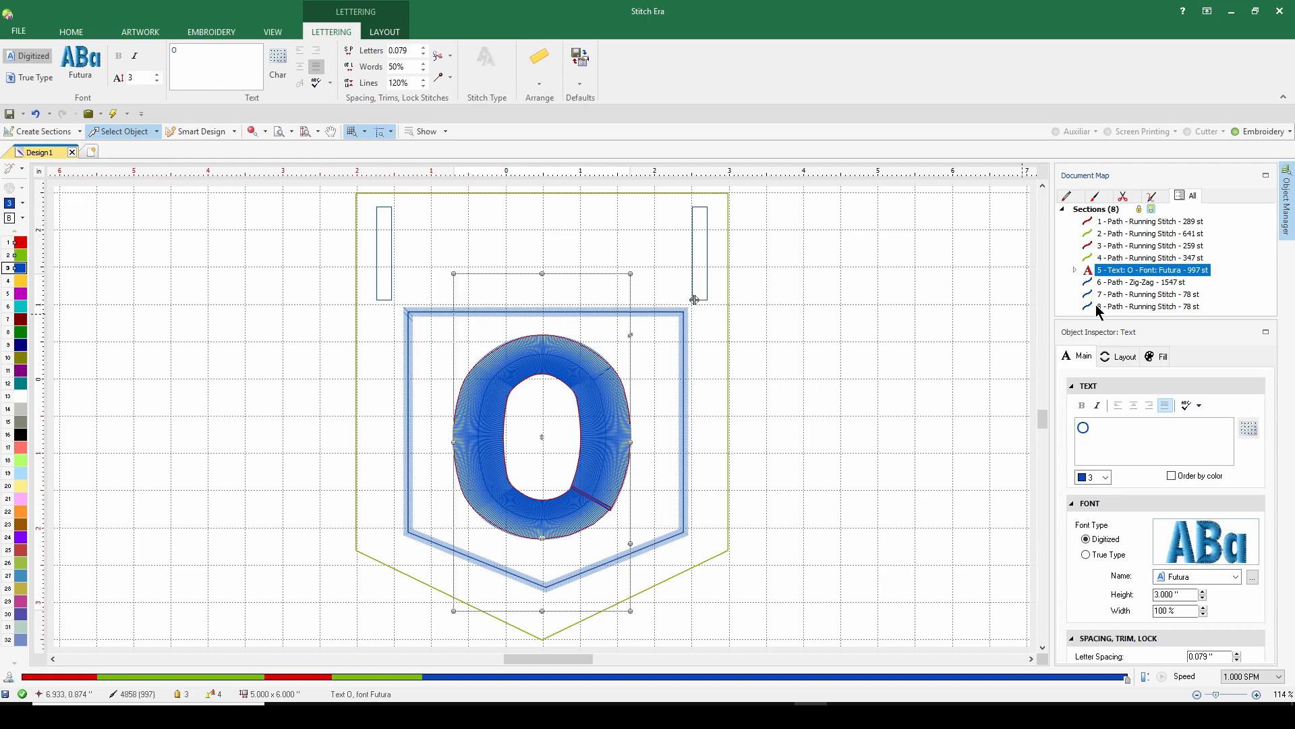
# - Move the zig-zag border ahead of the "O" lettering in the stitching order
pyautogui.click(1117, 259)
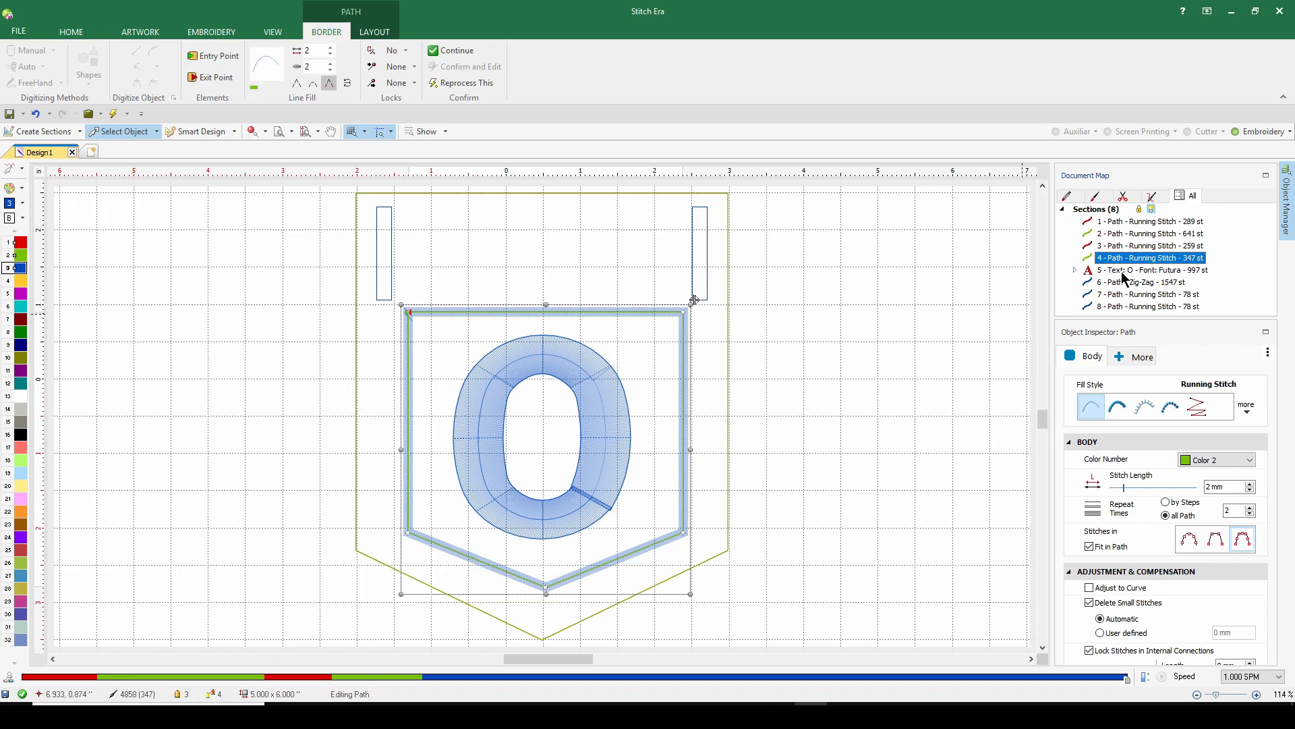
pyautogui.click(1123, 271)
pyautogui.click(1115, 283)
pyautogui.moveTo(1115, 285); pyautogui.dragTo(1113, 267)
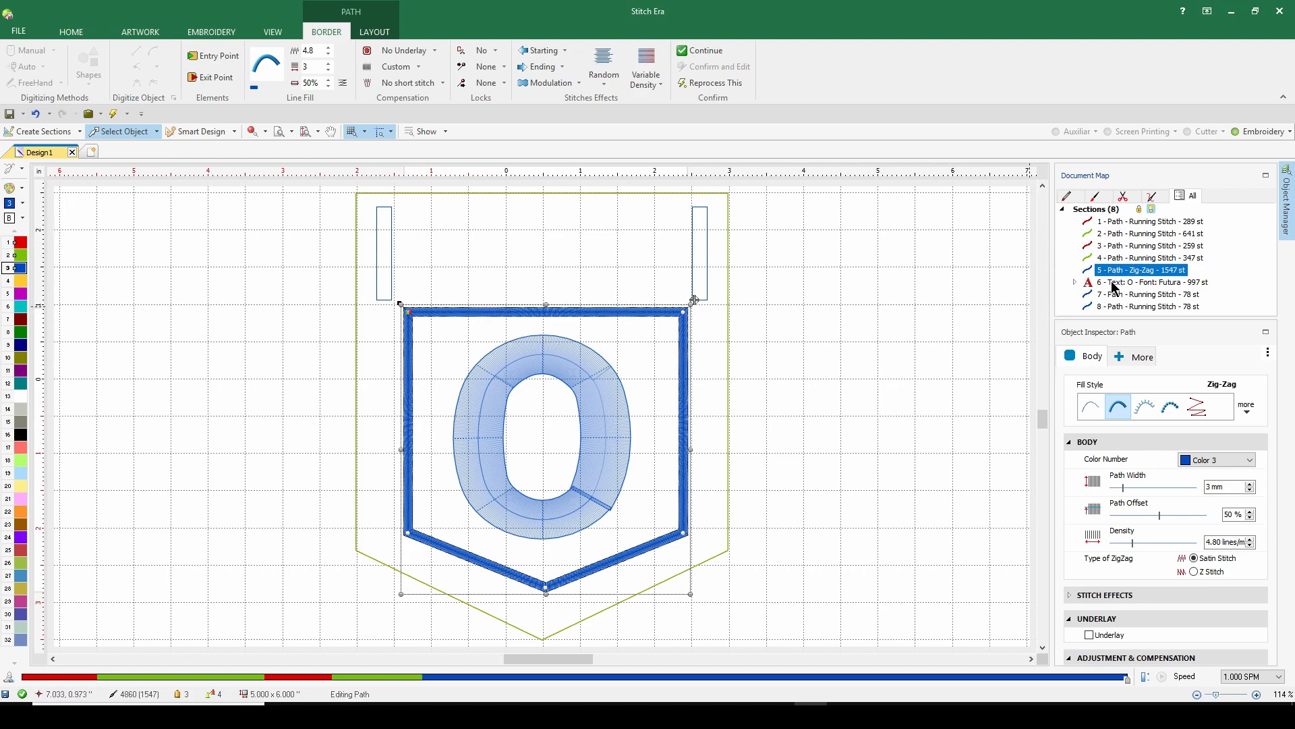
# - Set the color of the "O" character's column to Color 16 and preview the design in the stitch simulation
pyautogui.click(1115, 282)
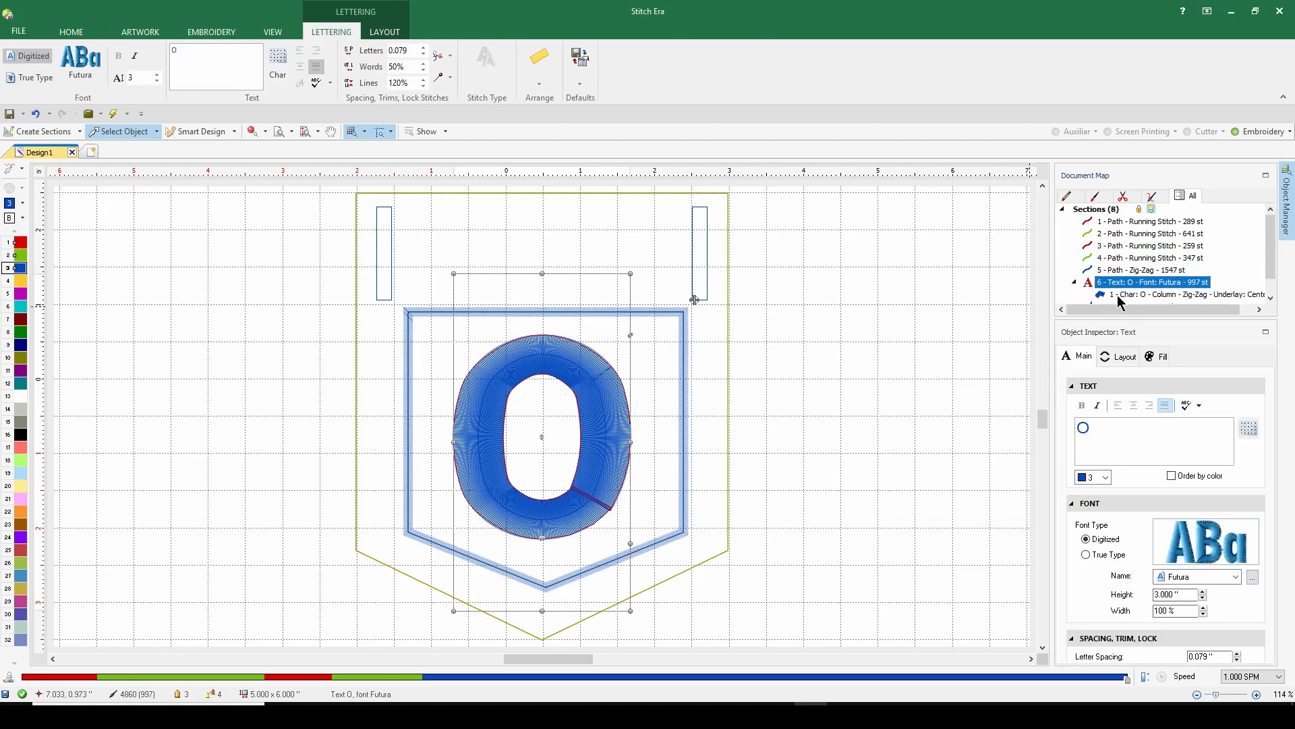
pyautogui.click(1118, 296)
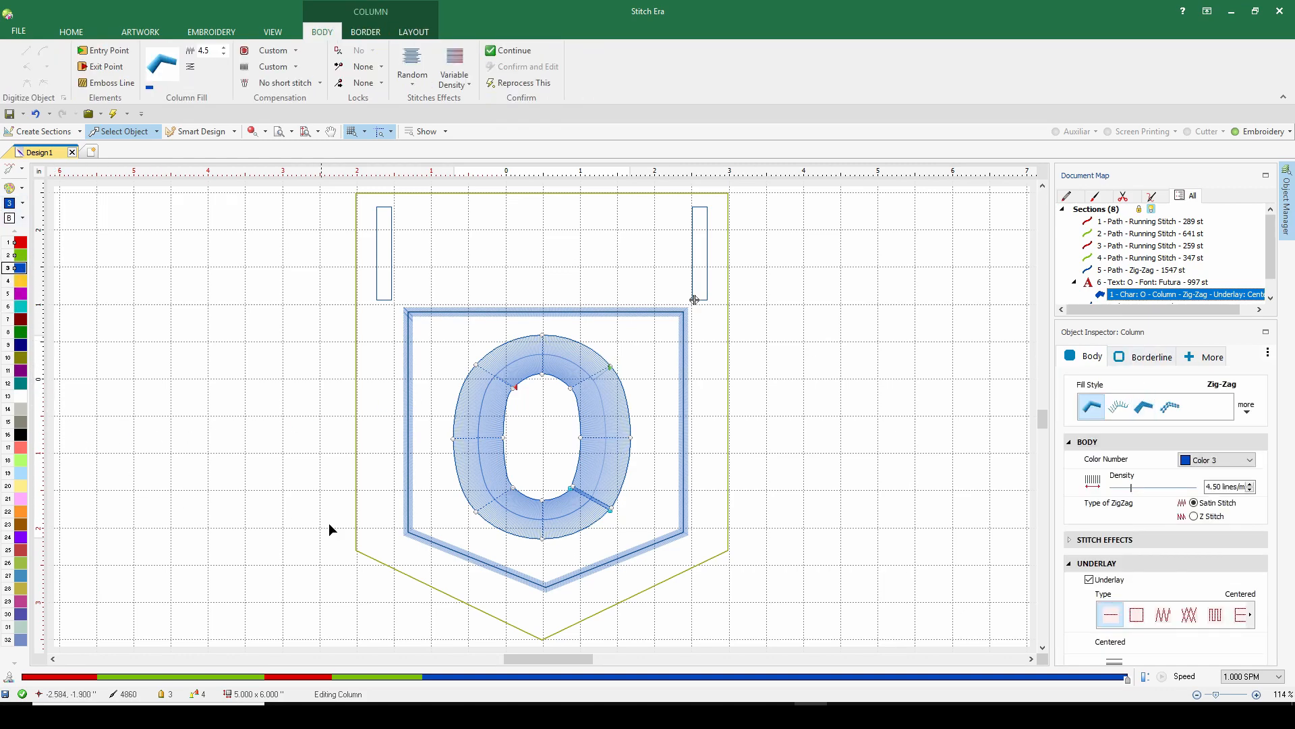
pyautogui.click(1181, 463)
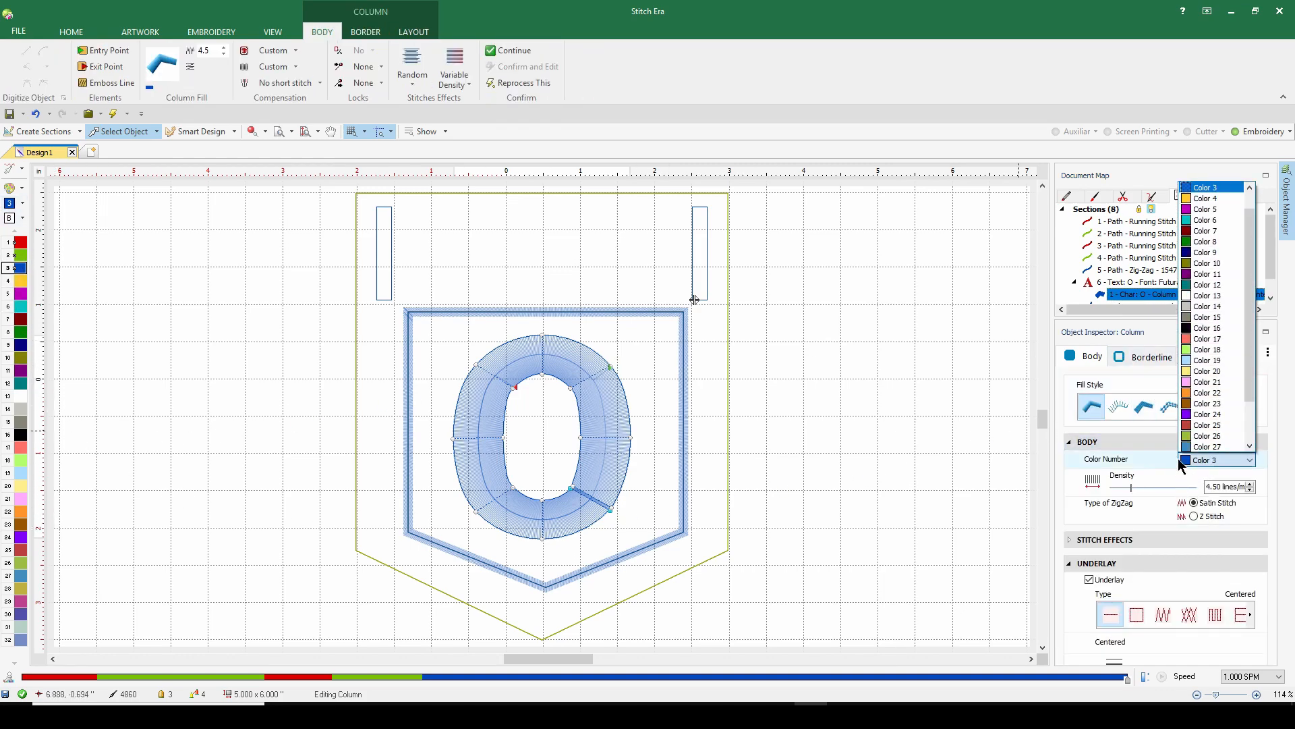
pyautogui.click(1206, 328)
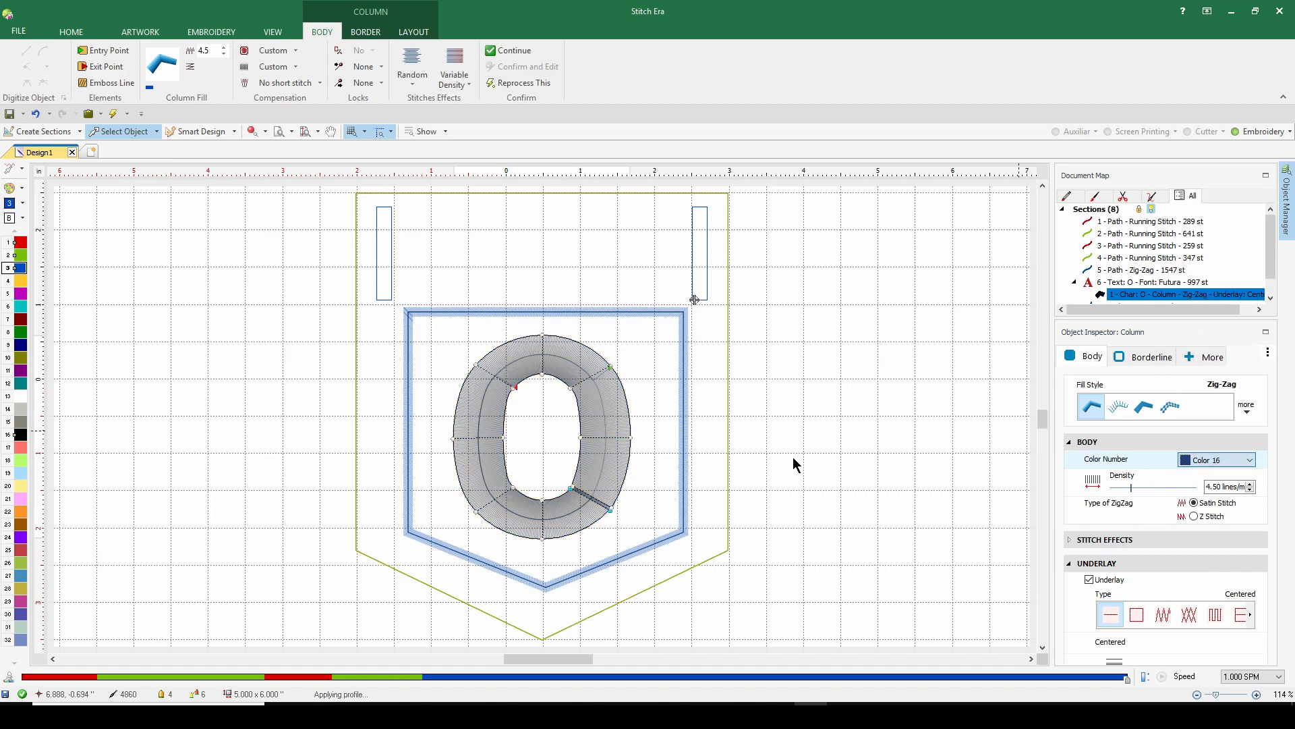
pyautogui.press('F3')
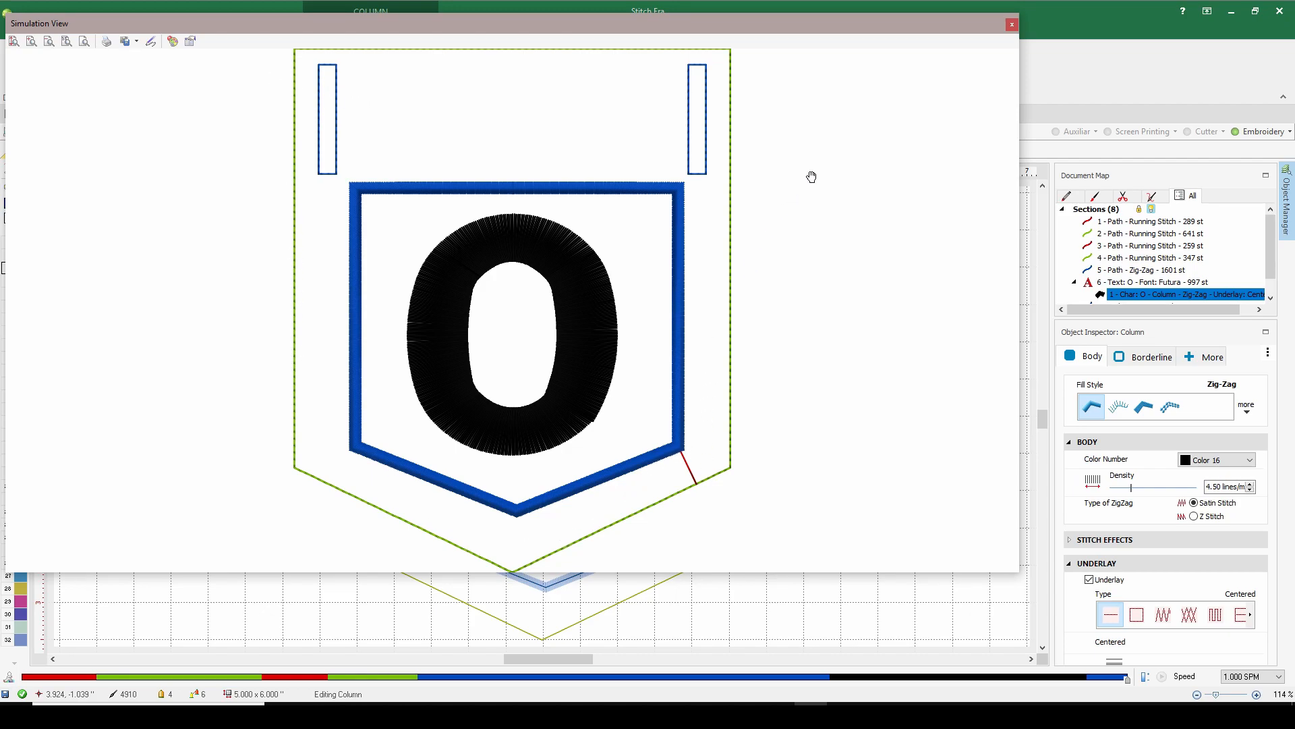
pyautogui.click(1013, 26)
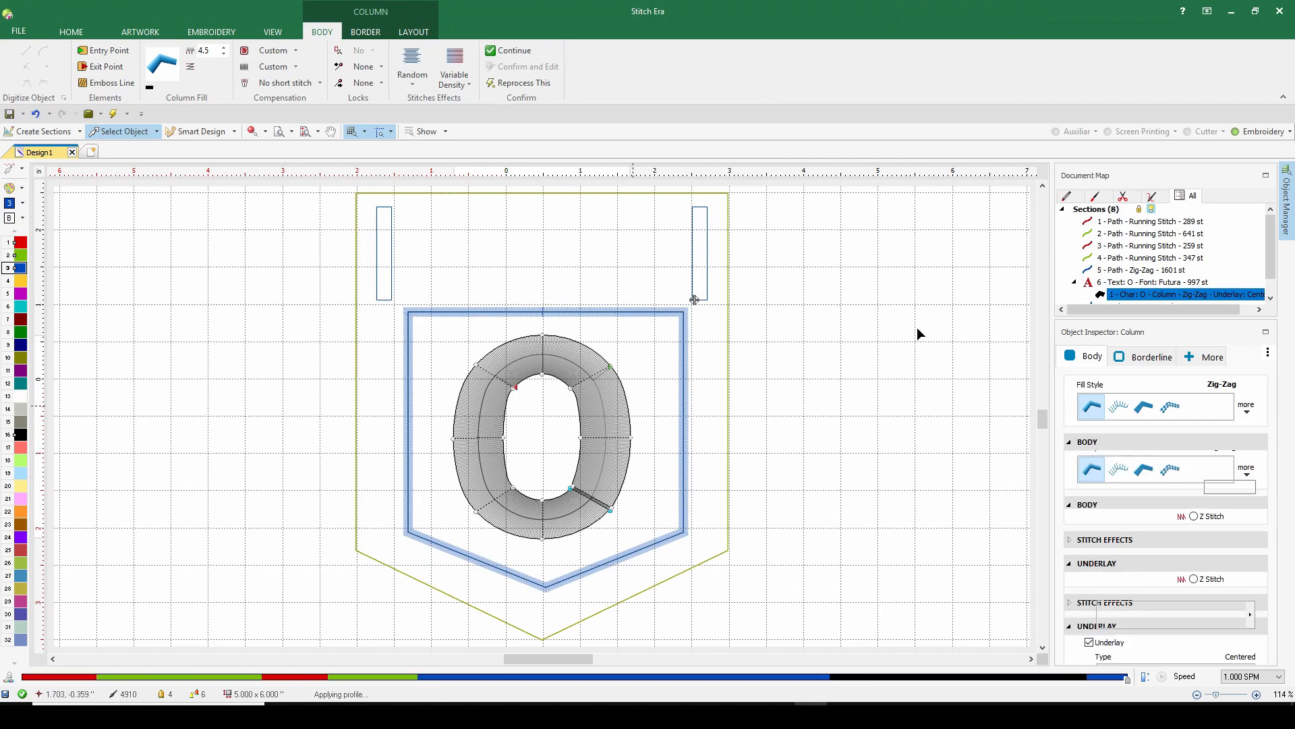
# - Move the entry point of the "O" character's column to the upper-left outer side of the letter
pyautogui.scroll(-2, 1269, 257)
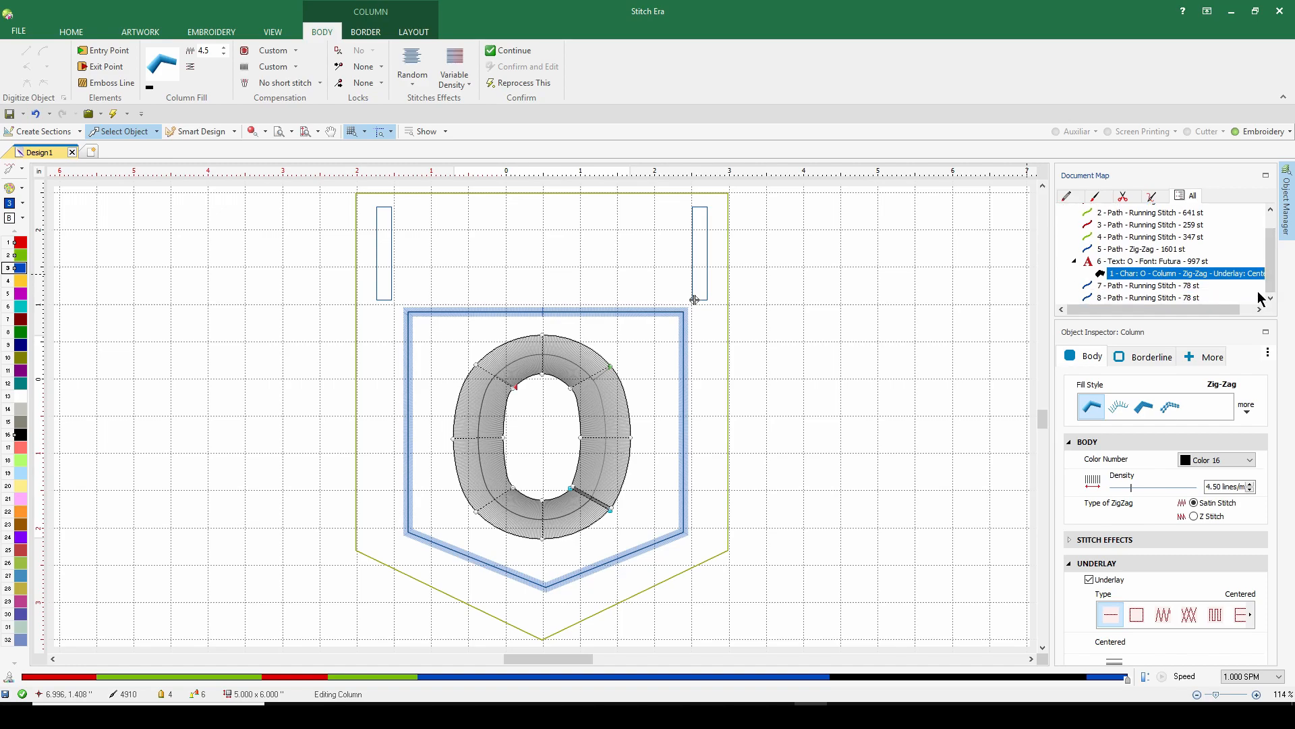
pyautogui.click(1117, 288)
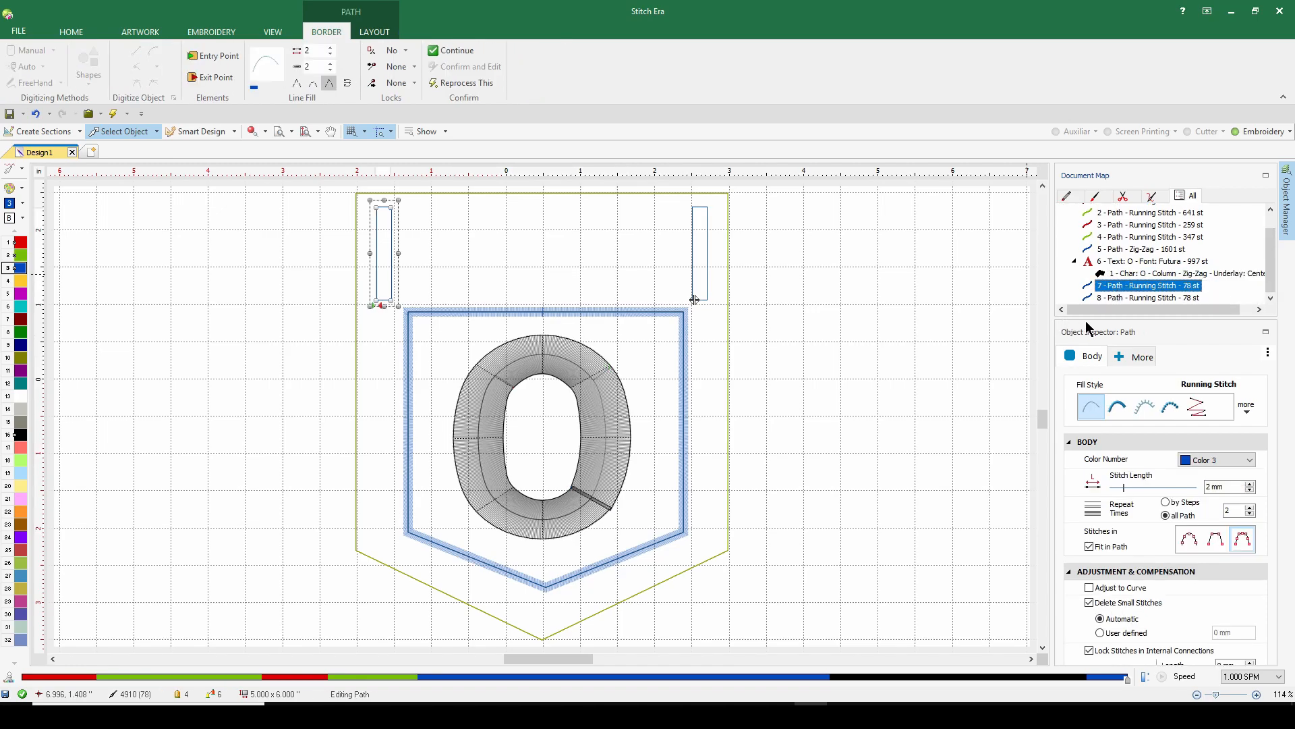
pyautogui.click(1124, 299)
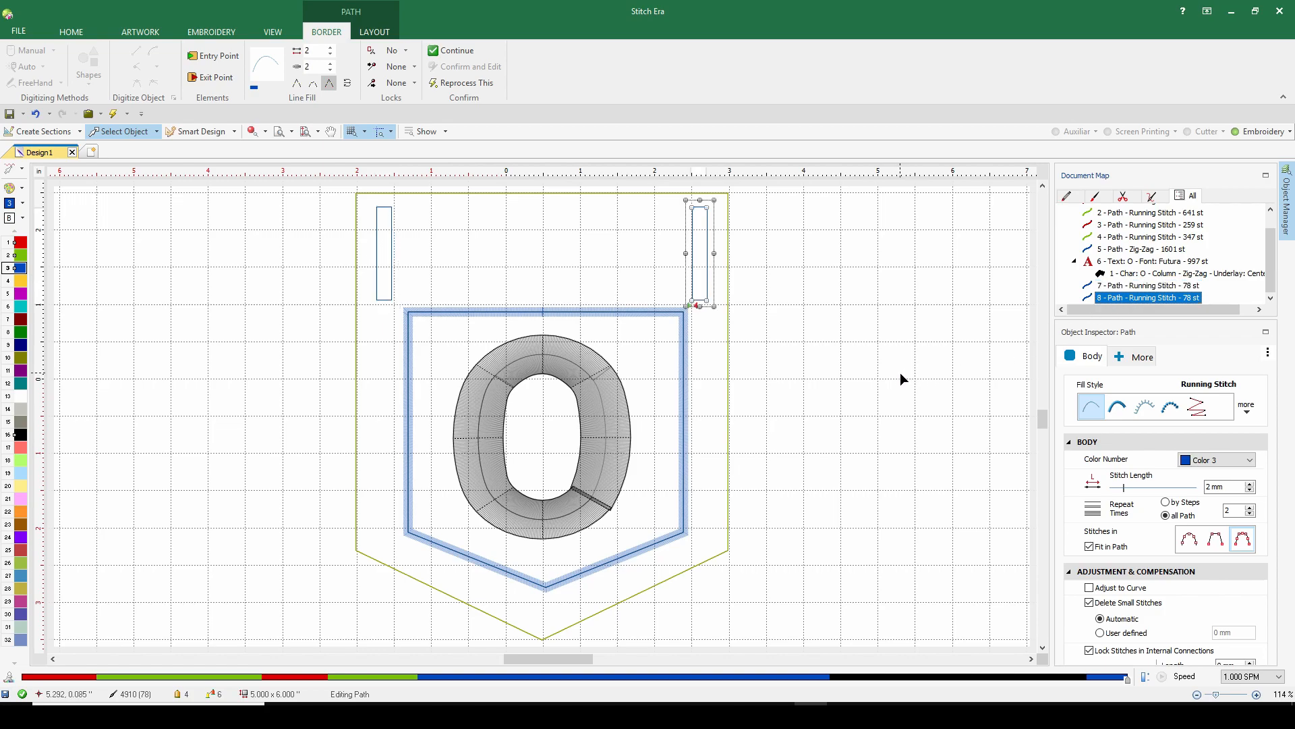
pyautogui.click(1132, 274)
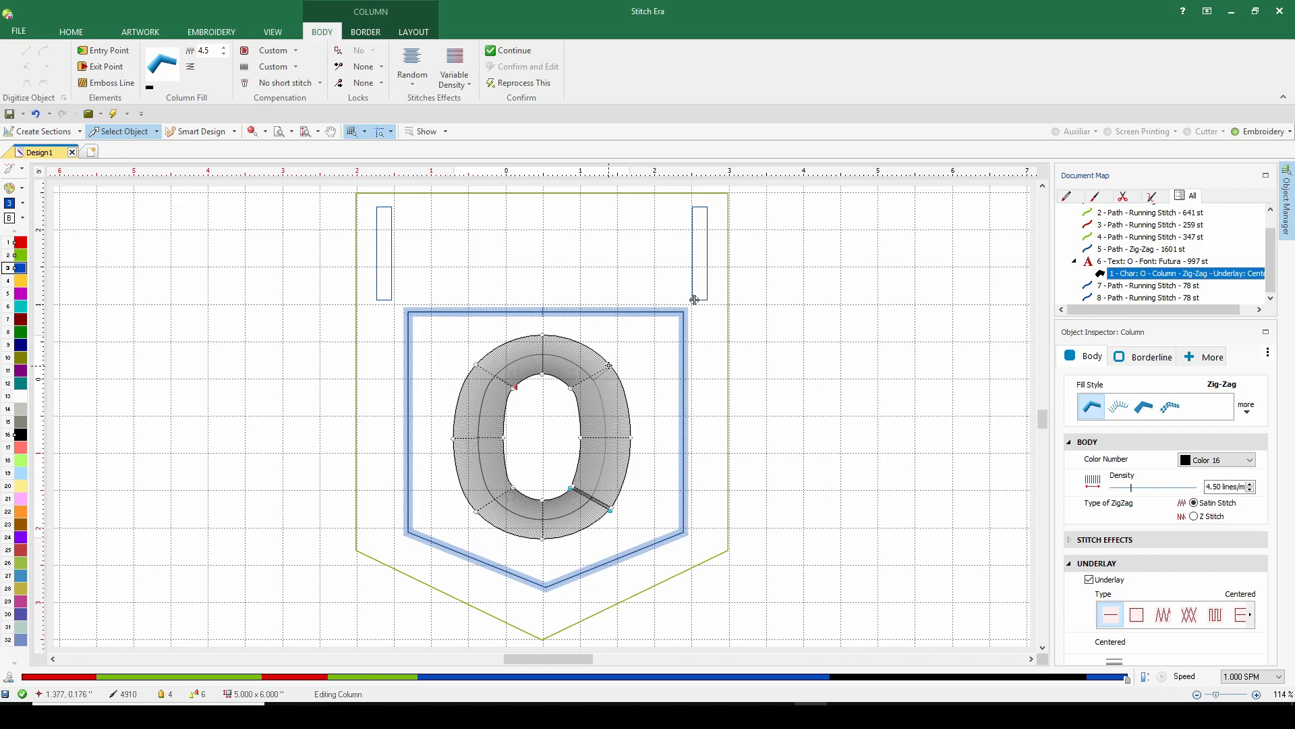
pyautogui.click(644, 368)
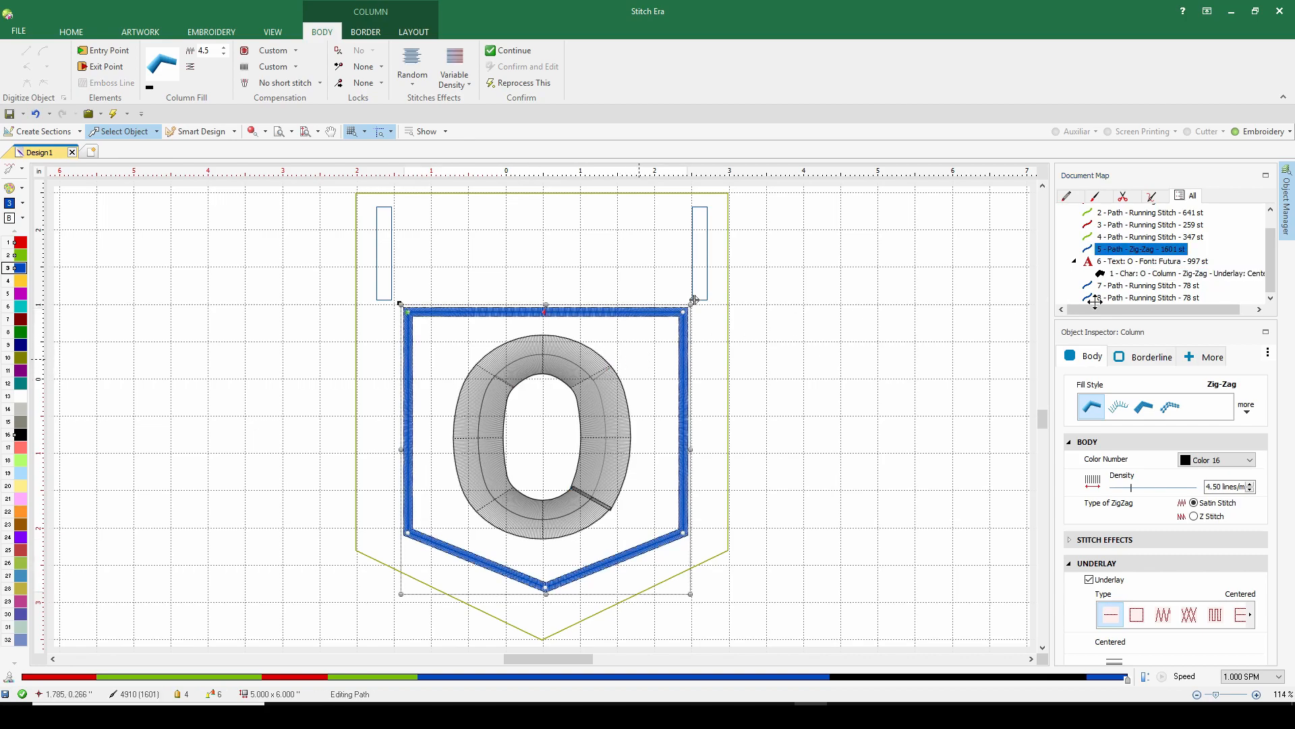
pyautogui.click(1131, 273)
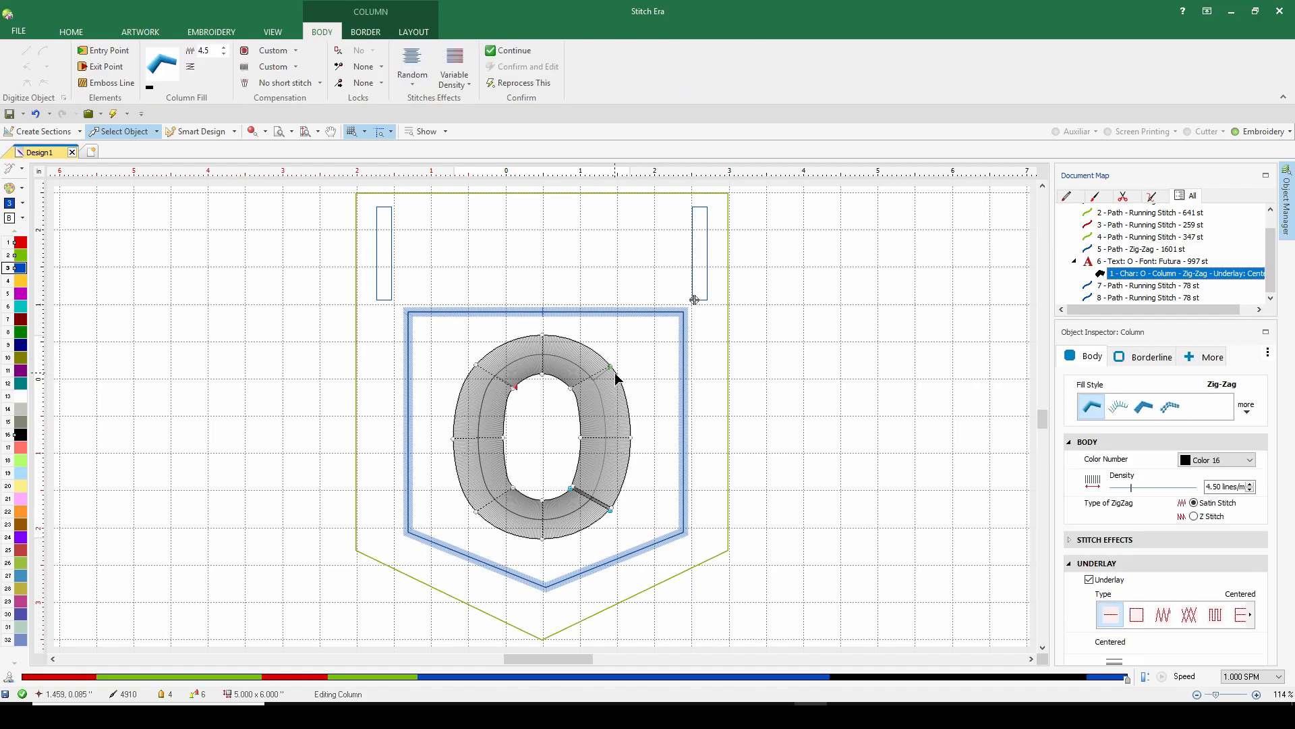
pyautogui.moveTo(610, 367)
pyautogui.mouseDown()
pyautogui.moveTo(468, 485)
pyautogui.moveTo(442, 392)
pyautogui.moveTo(486, 388)
pyautogui.moveTo(464, 387)
pyautogui.mouseUp()
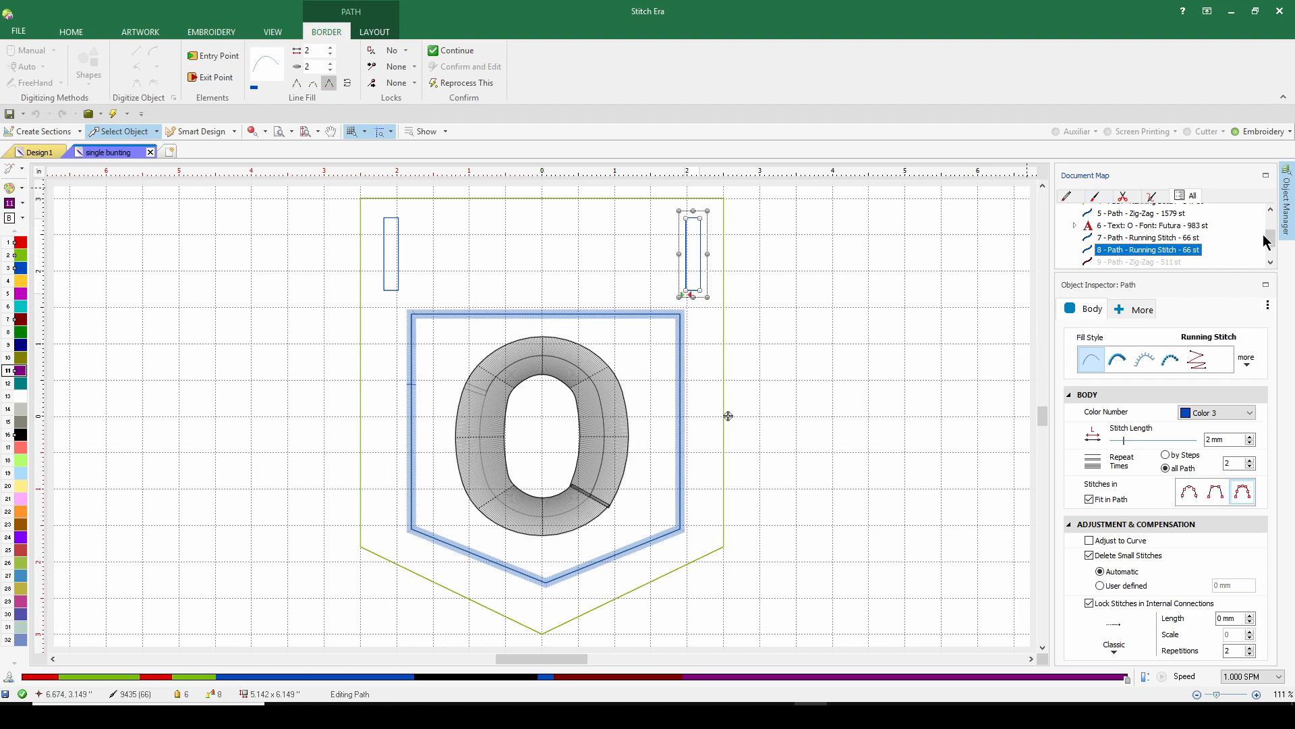
# - In the single bunting design, copy the first running stitch outline of the outer shape and paste it in place
pyautogui.moveTo(1272, 241); pyautogui.dragTo(1271, 217)
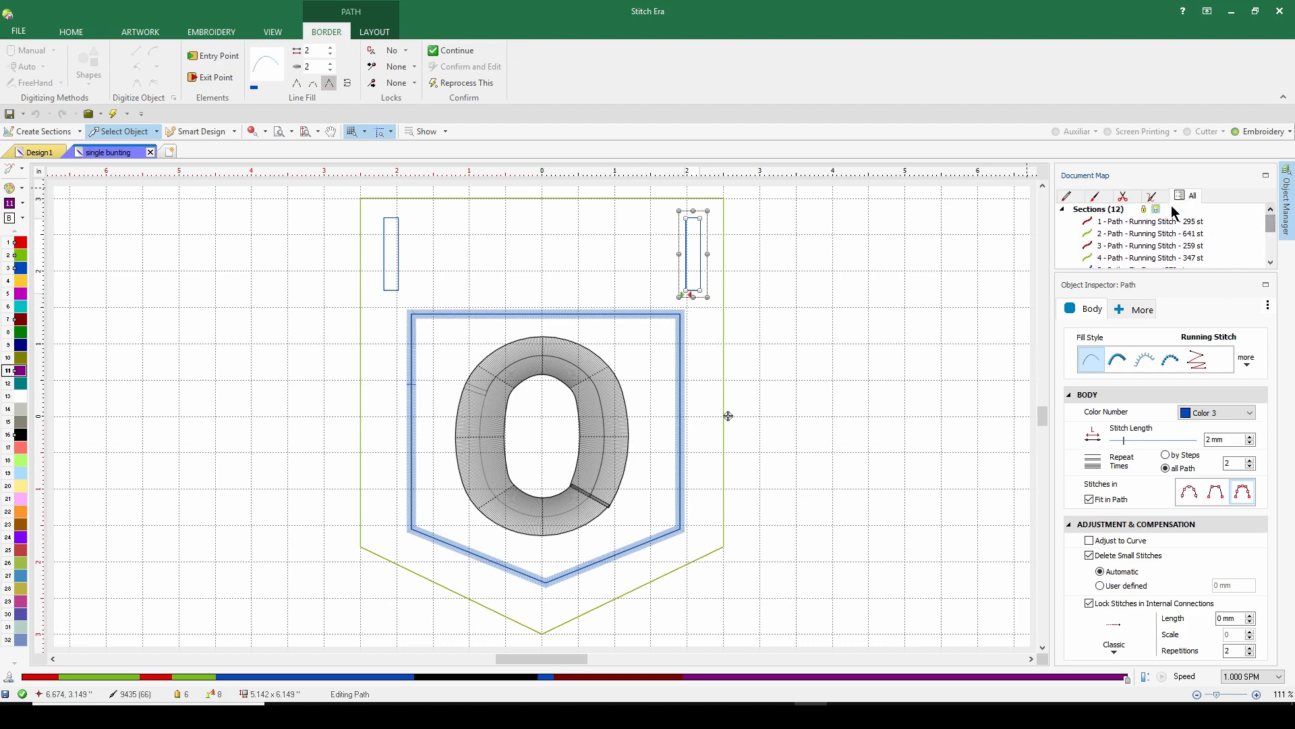
pyautogui.click(1152, 222)
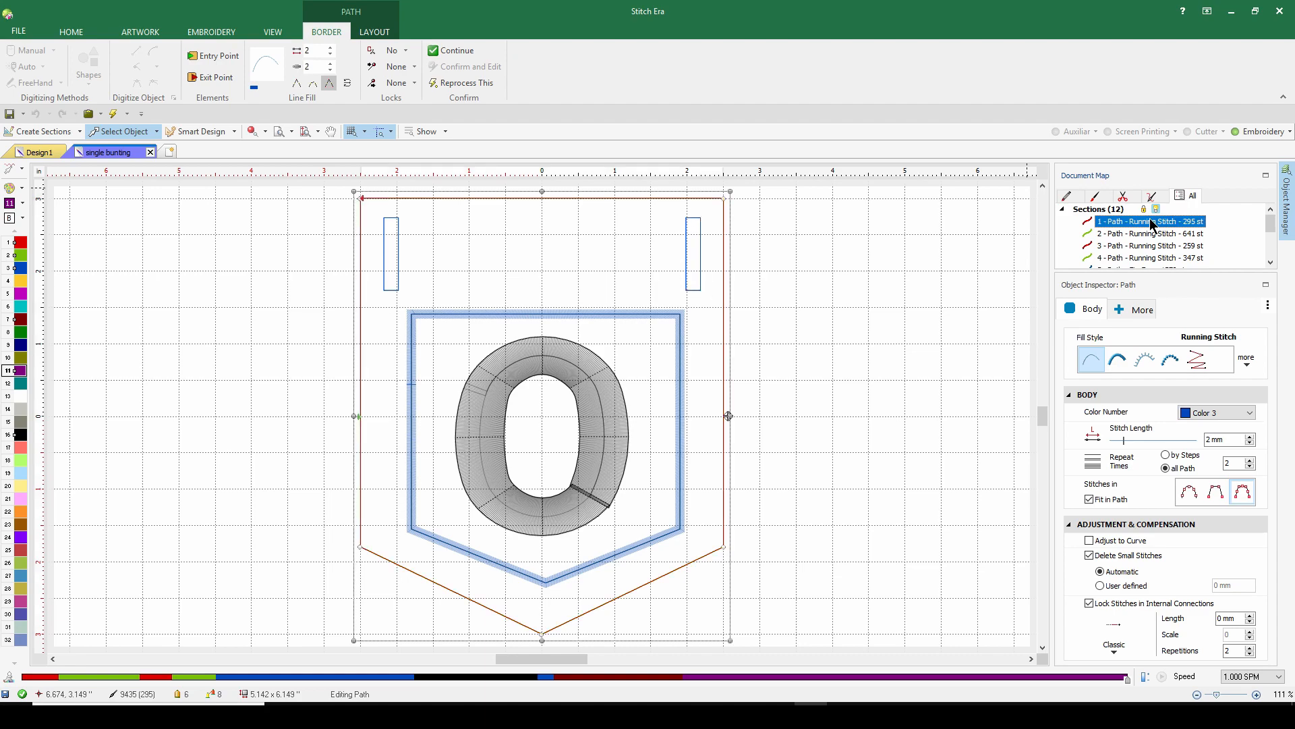
pyautogui.rightClick(1152, 226)
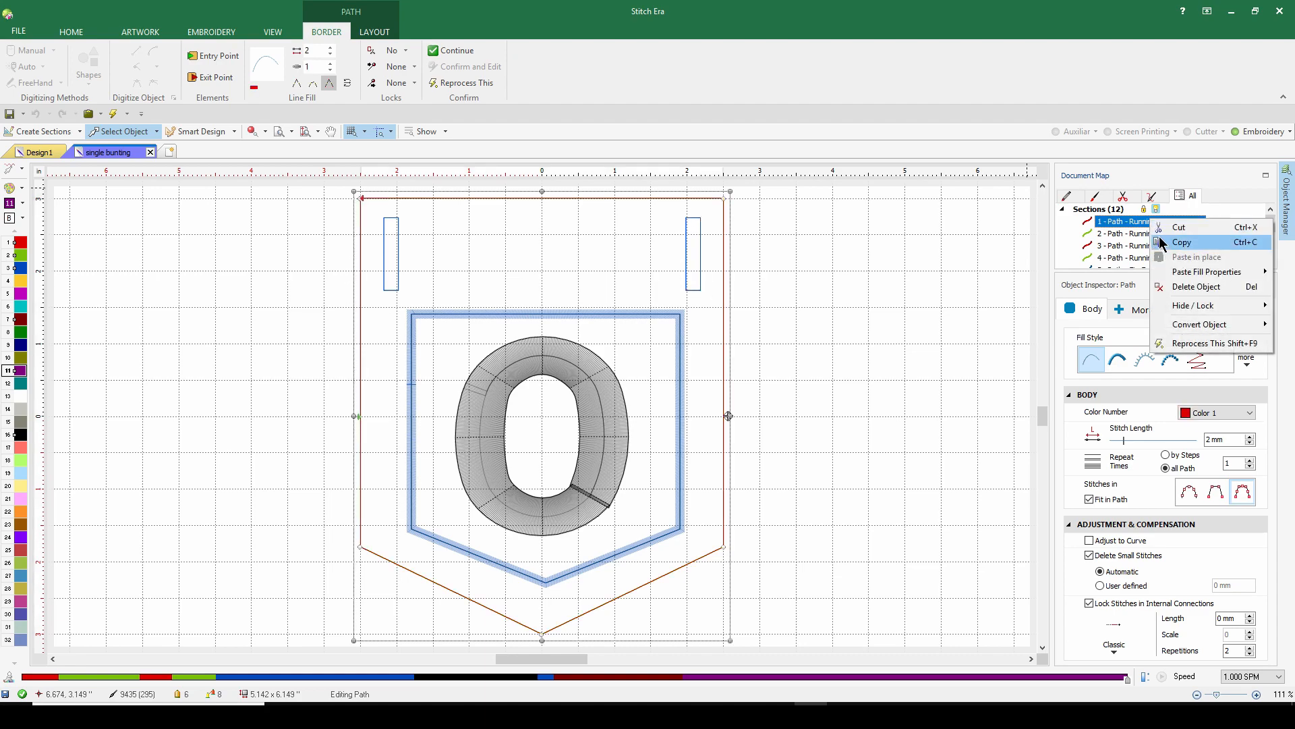
pyautogui.click(1163, 243)
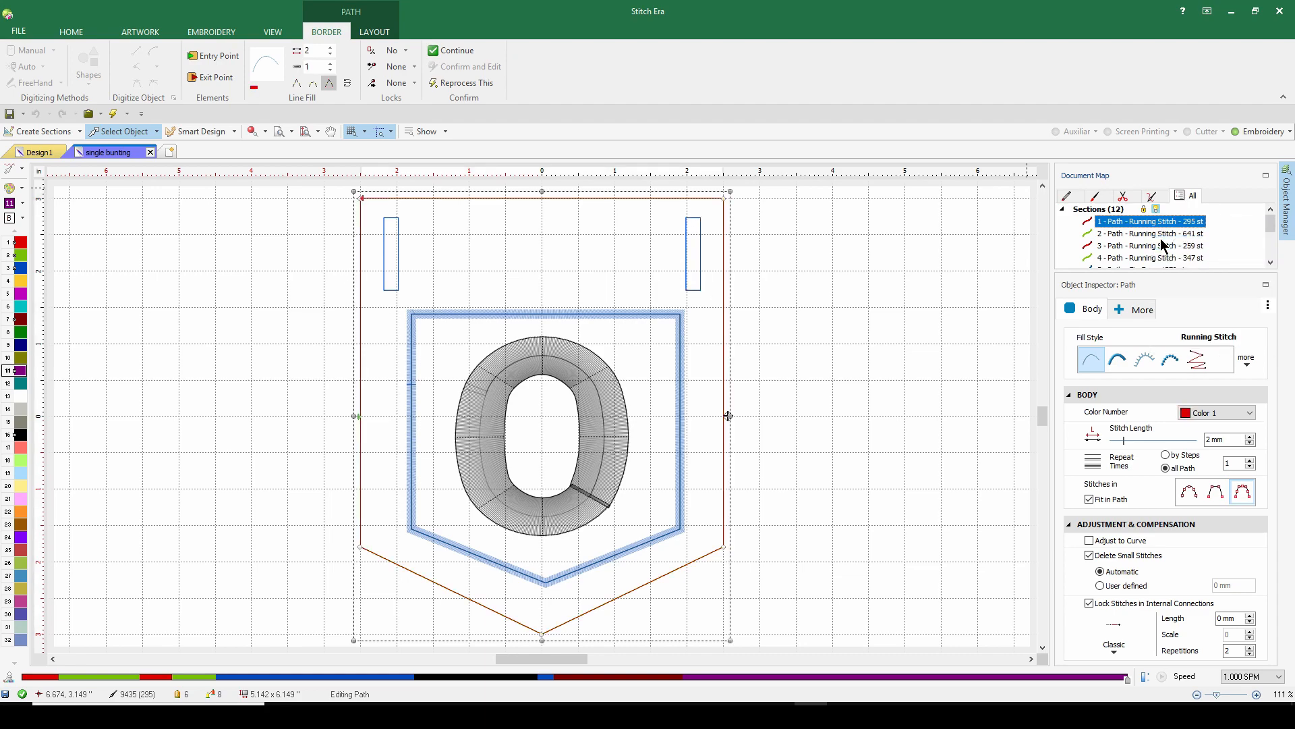
pyautogui.rightClick(1156, 222)
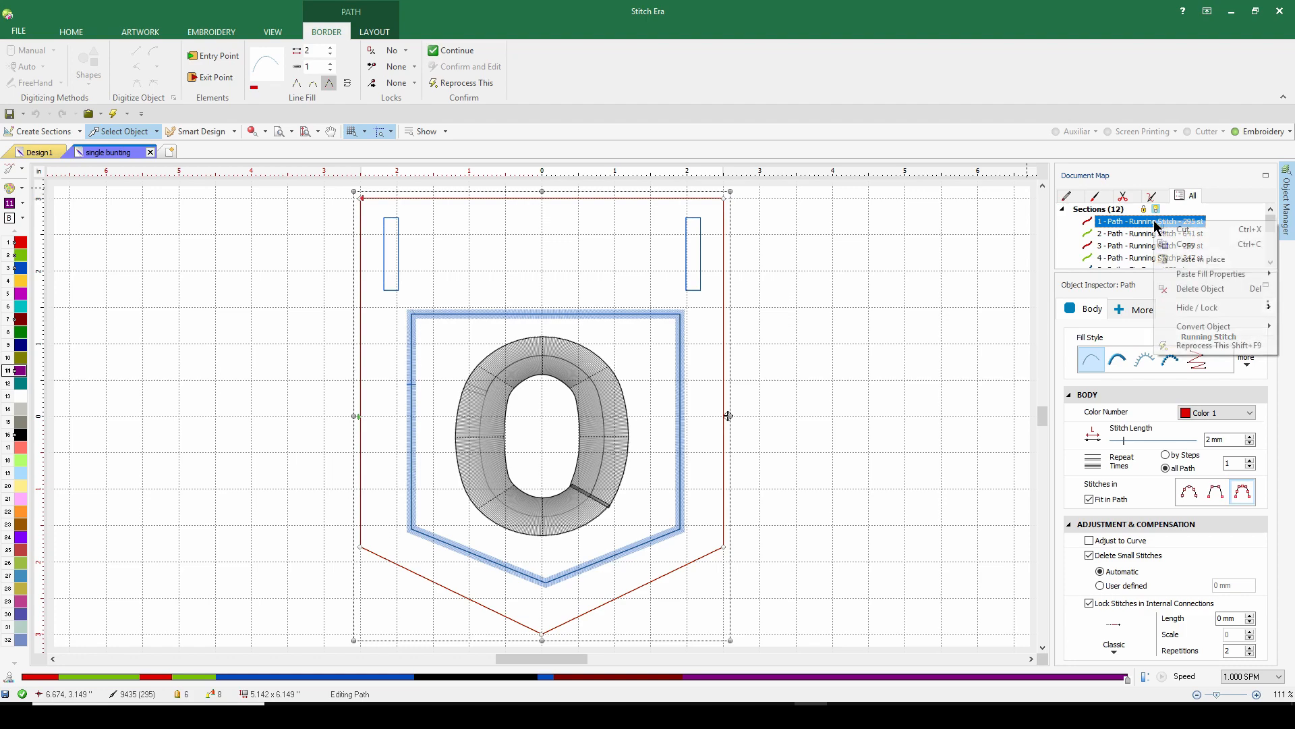
pyautogui.click(1163, 246)
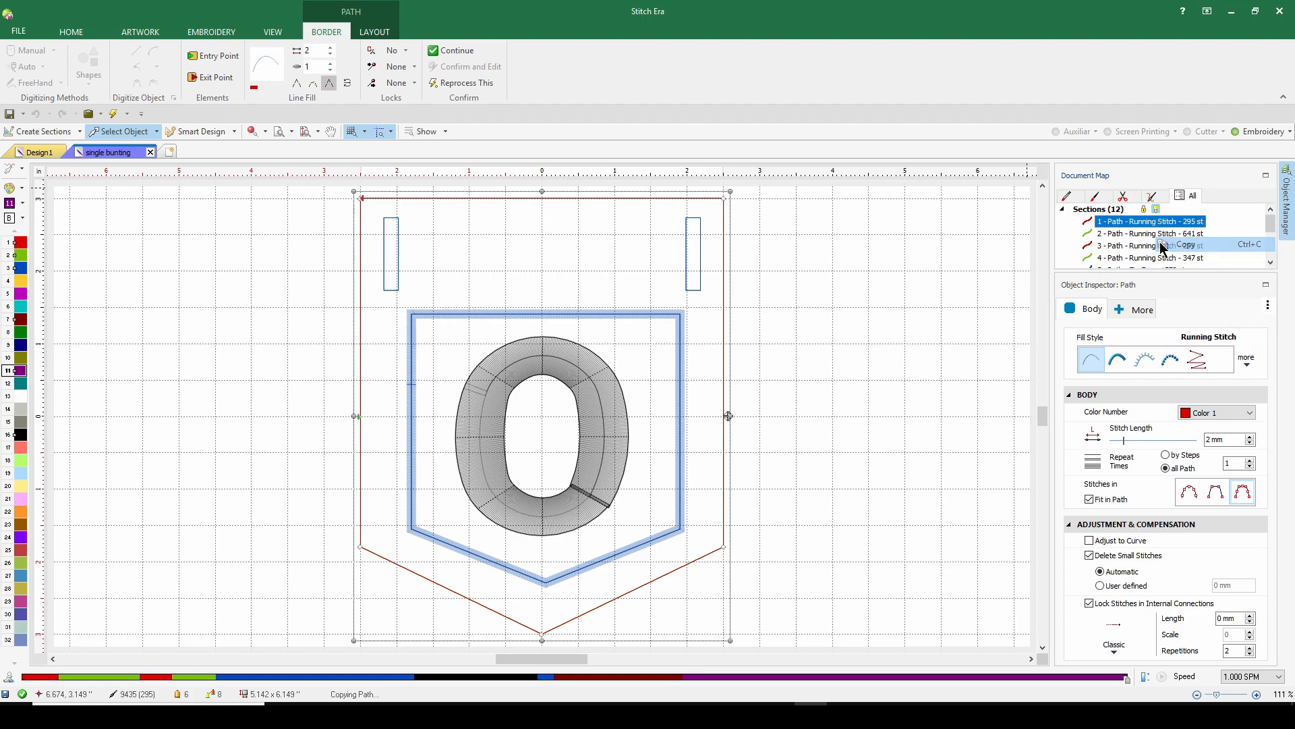
pyautogui.rightClick(1156, 225)
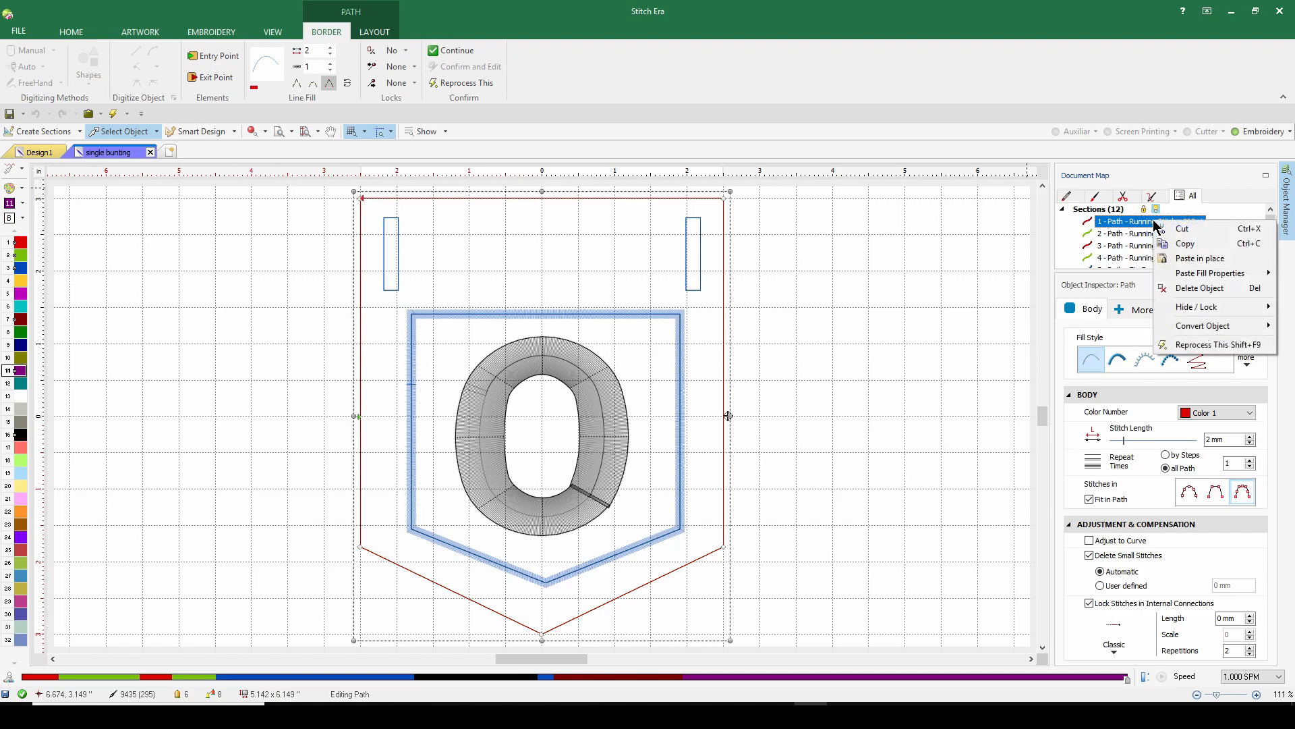
pyautogui.click(1168, 260)
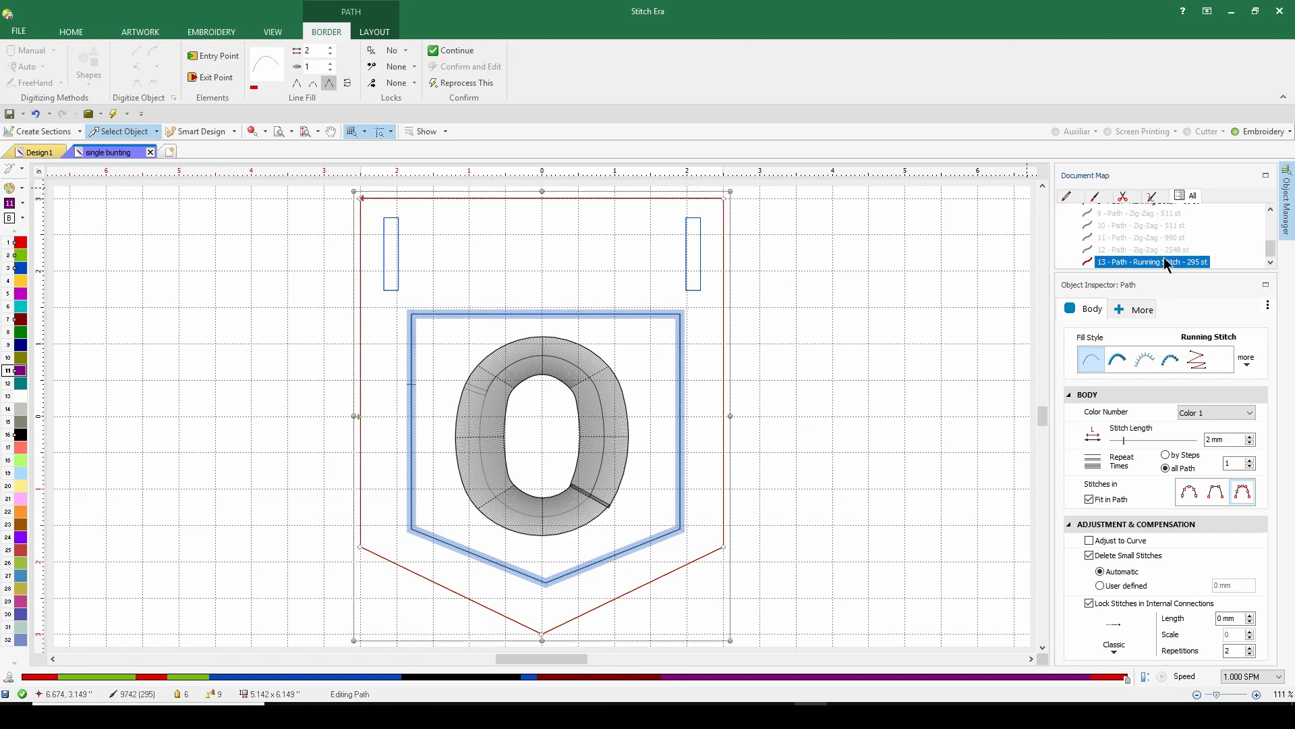
# - Move the pasted outline directly after the two narrow rectangles in the stitching order and set its repeat times to 2
pyautogui.moveTo(1173, 262); pyautogui.dragTo(1143, 241)
pyautogui.scroll(-1, 1156, 237)
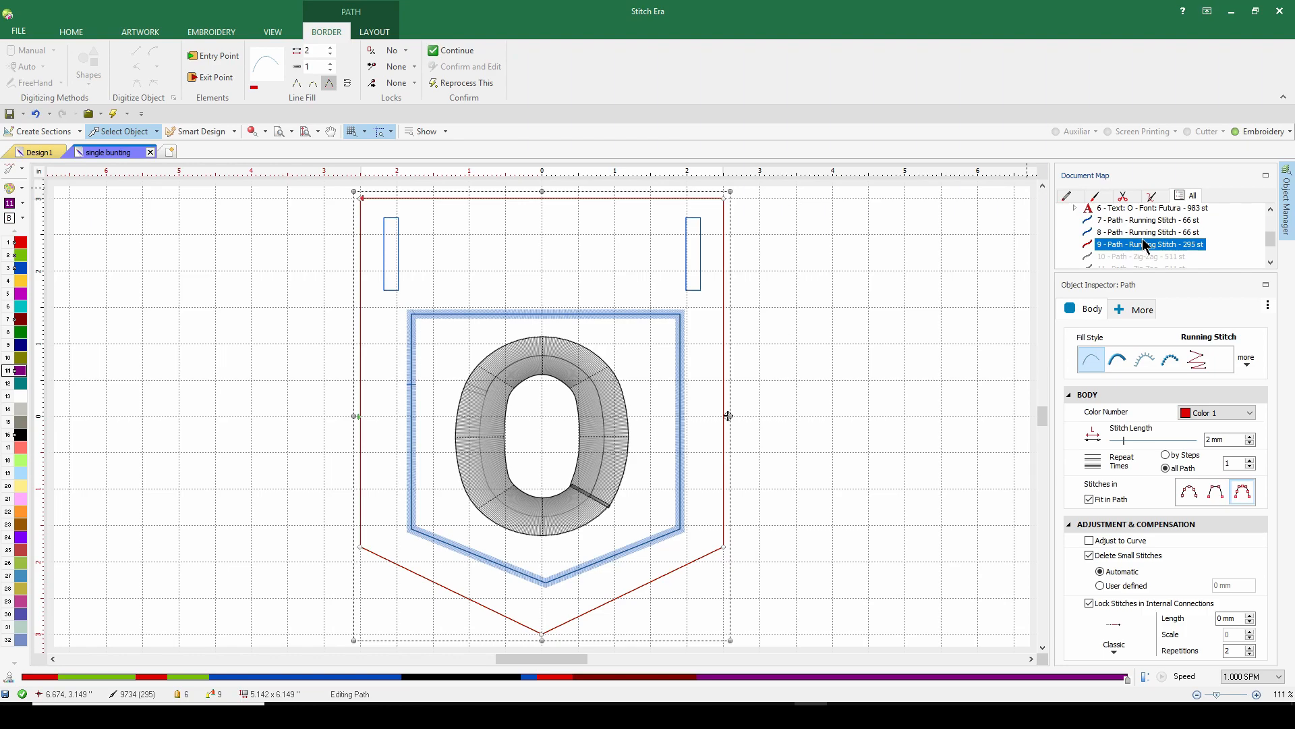
pyautogui.click(1249, 459)
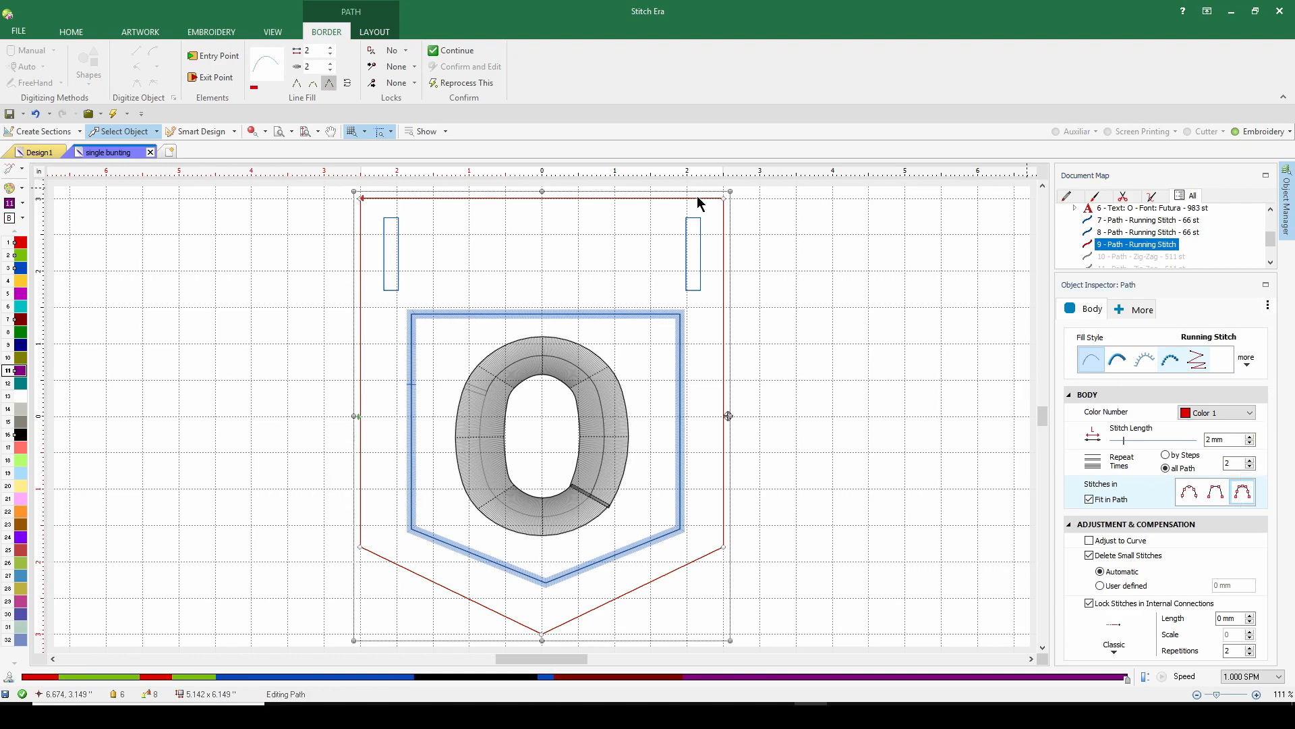
pyautogui.click(451, 51)
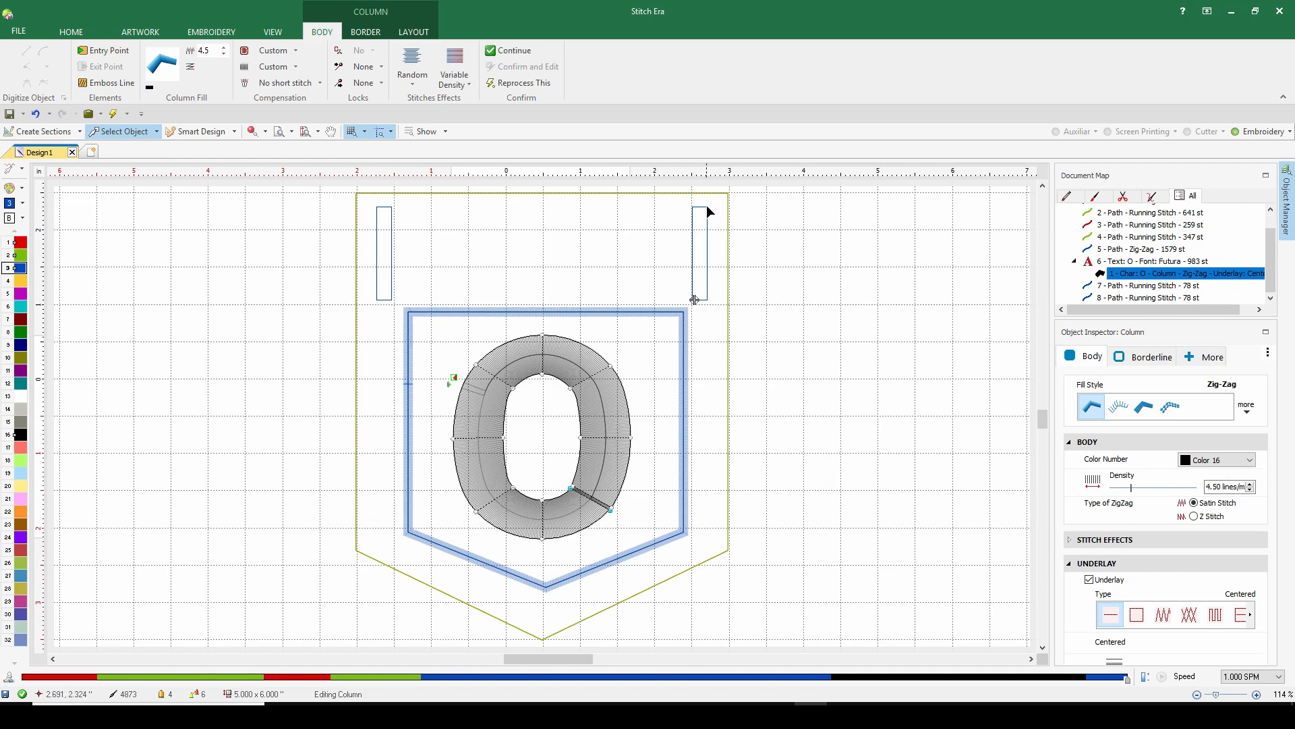
# - In Design1, copy the left narrow running stitch rectangle and paste it in place
pyautogui.click(1126, 286)
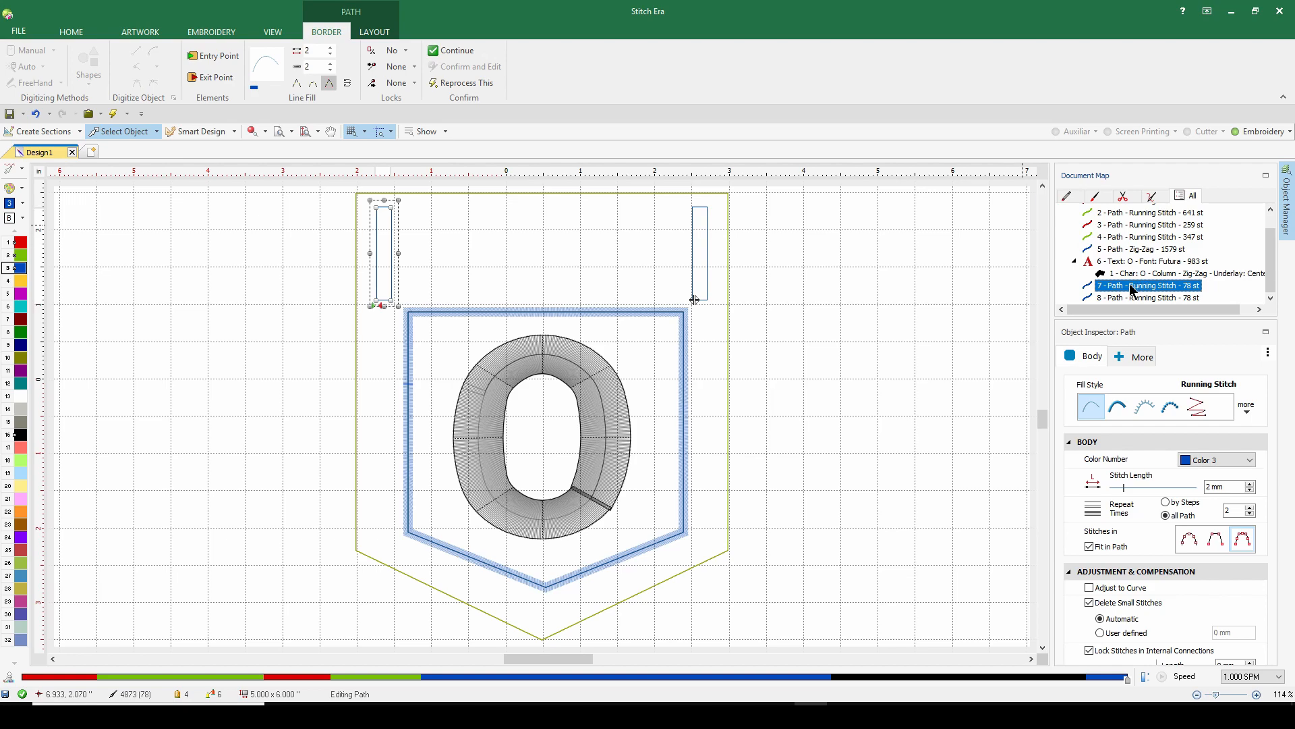
pyautogui.rightClick(1138, 288)
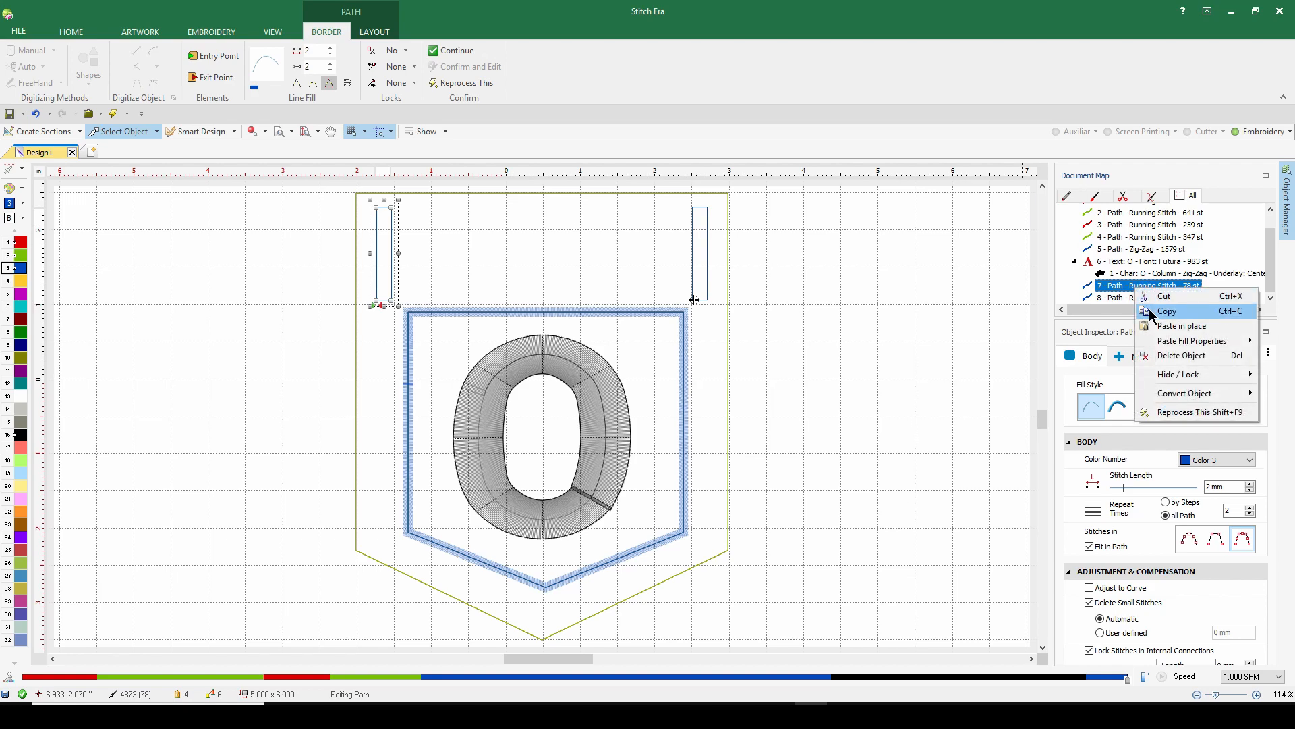
pyautogui.press('Escape')
pyautogui.rightClick(1136, 291)
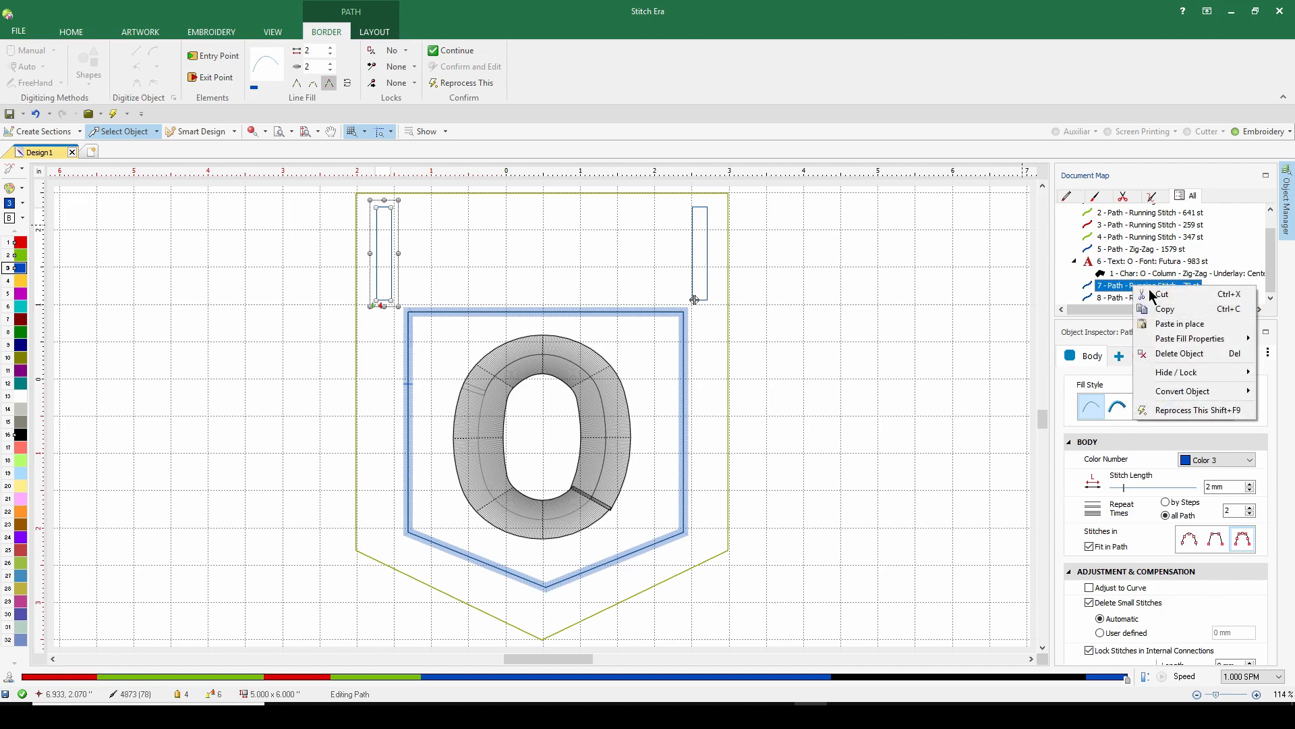
pyautogui.click(1158, 325)
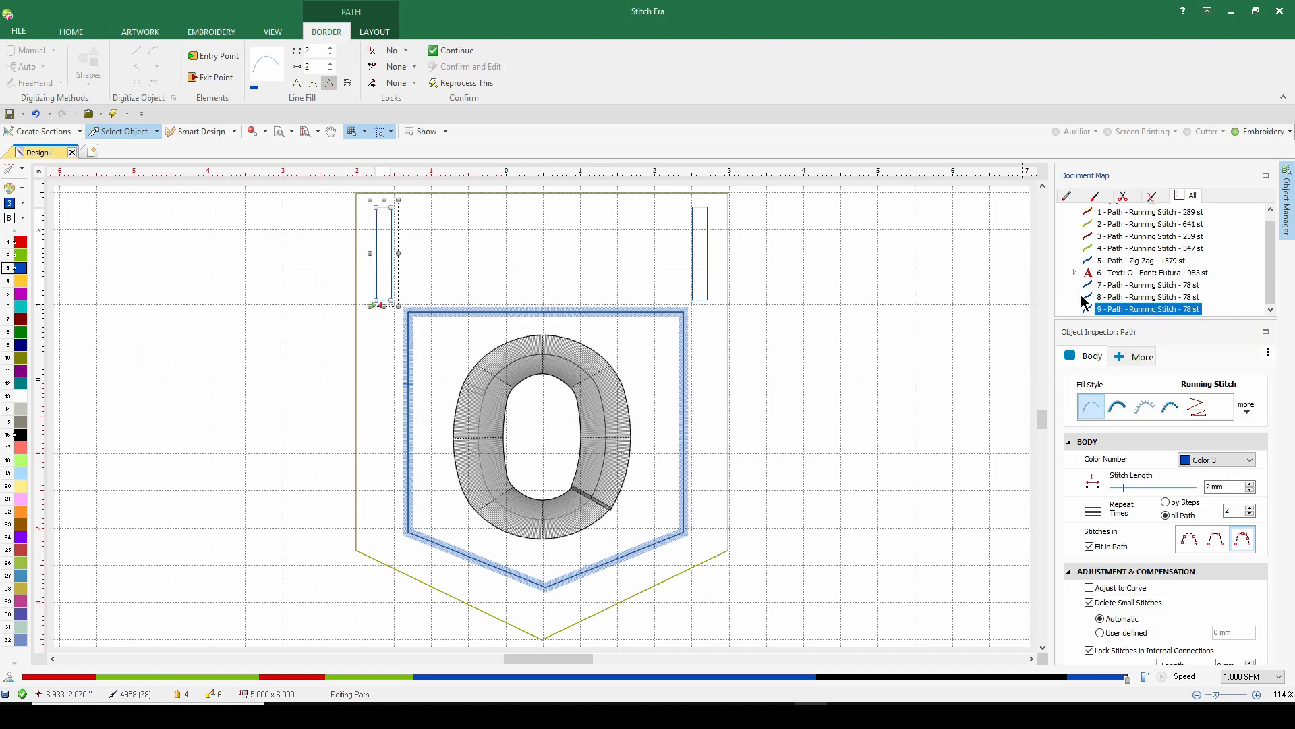
# - Set the pasted rectangle's color to Color 7 and its fill style to Zig-Zag, generating the stitches
pyautogui.click(20, 319)
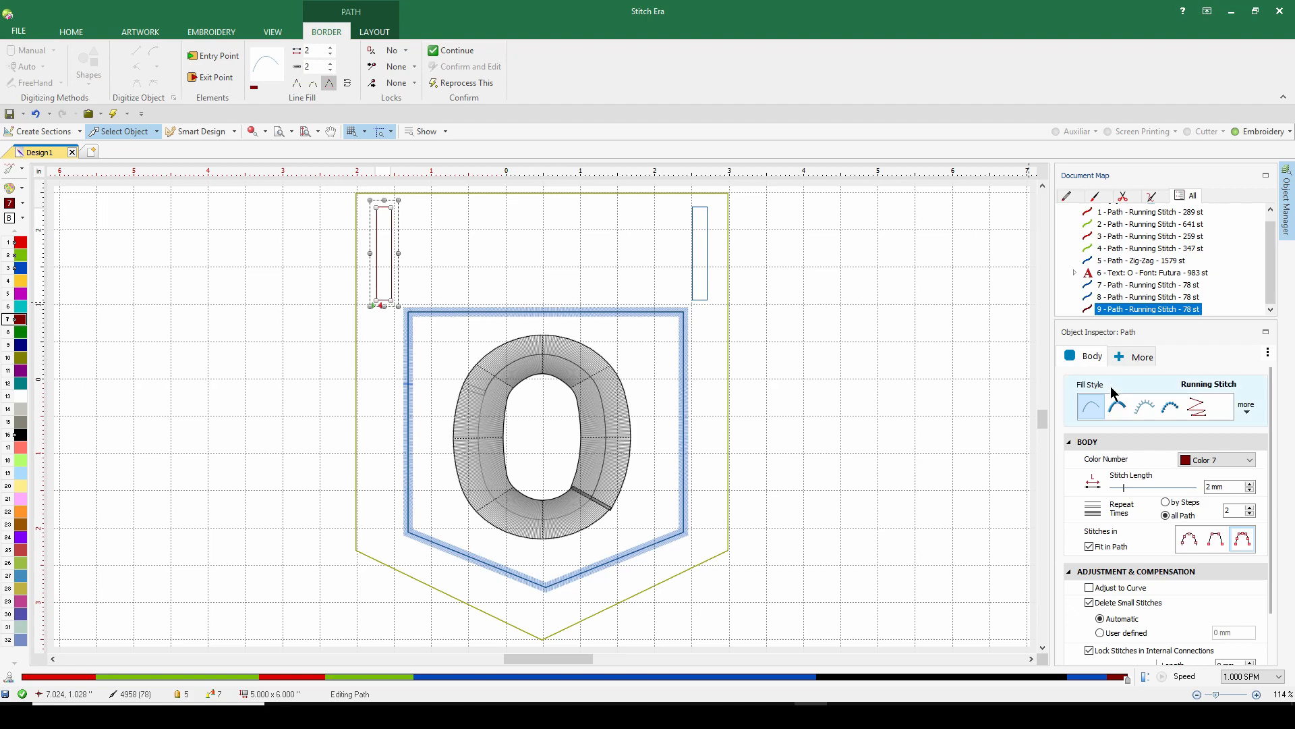
pyautogui.click(1118, 407)
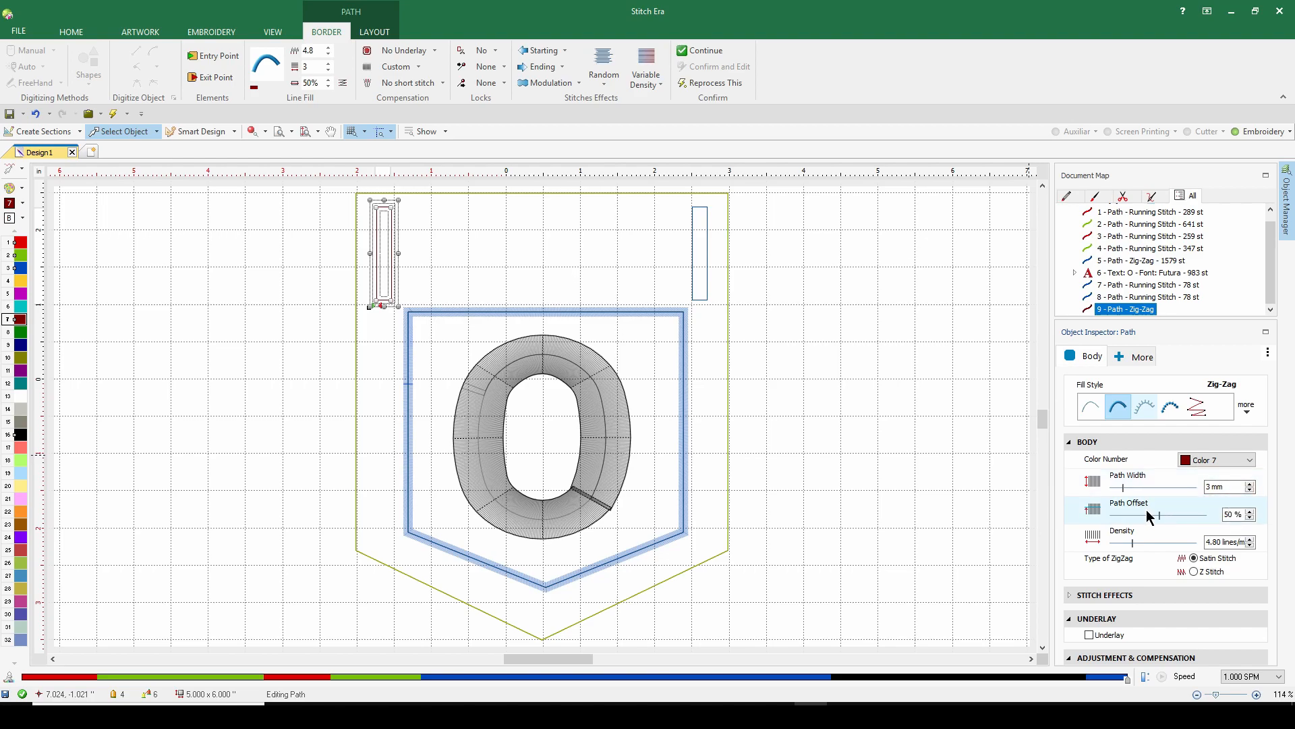
pyautogui.press('Return')
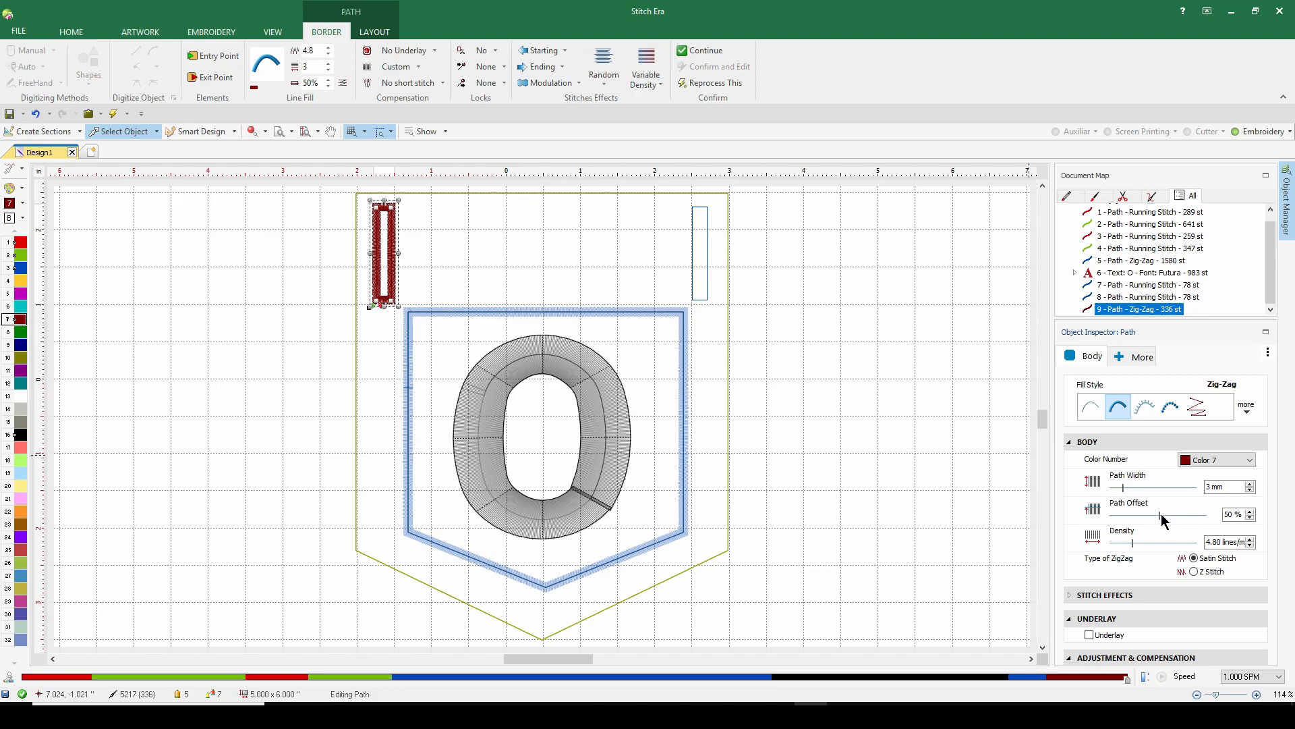
# - Set the path offset of the zig-zag rectangle to 80 %
pyautogui.moveTo(1159, 513); pyautogui.dragTo(1183, 516)
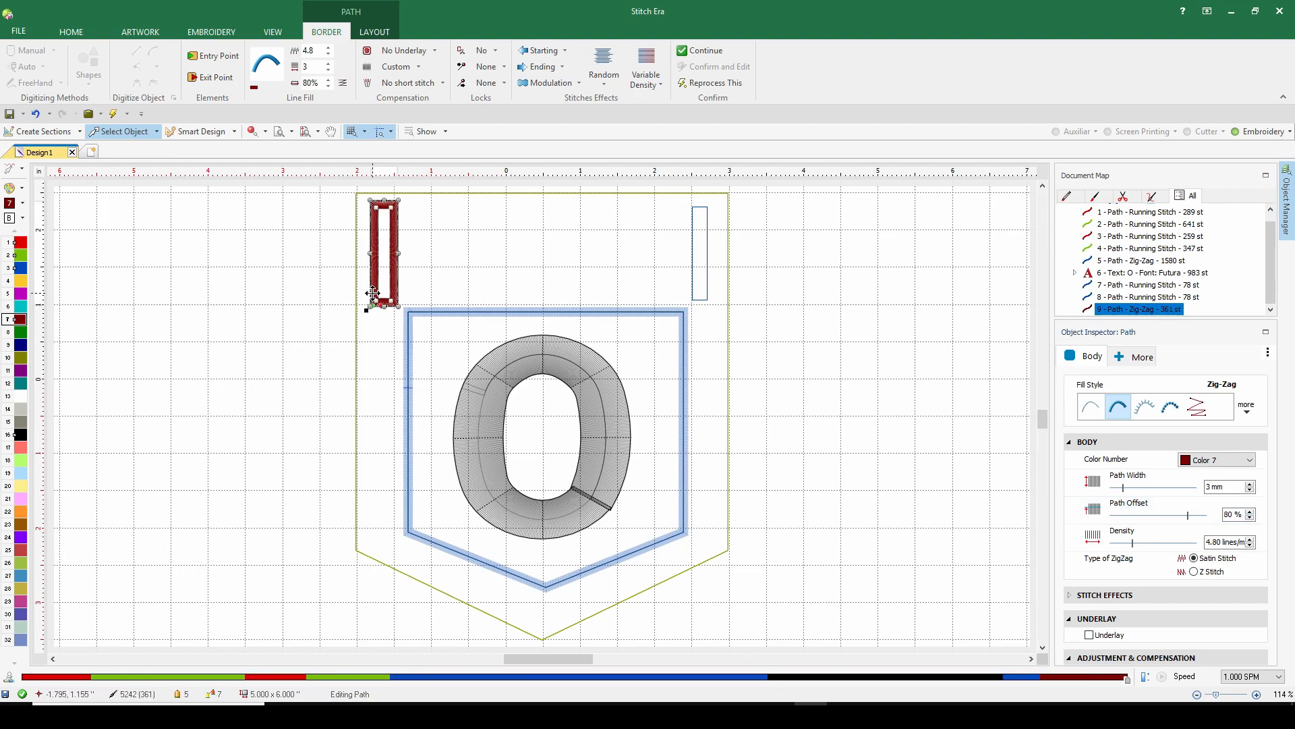
pyautogui.scroll(3, 379, 295)
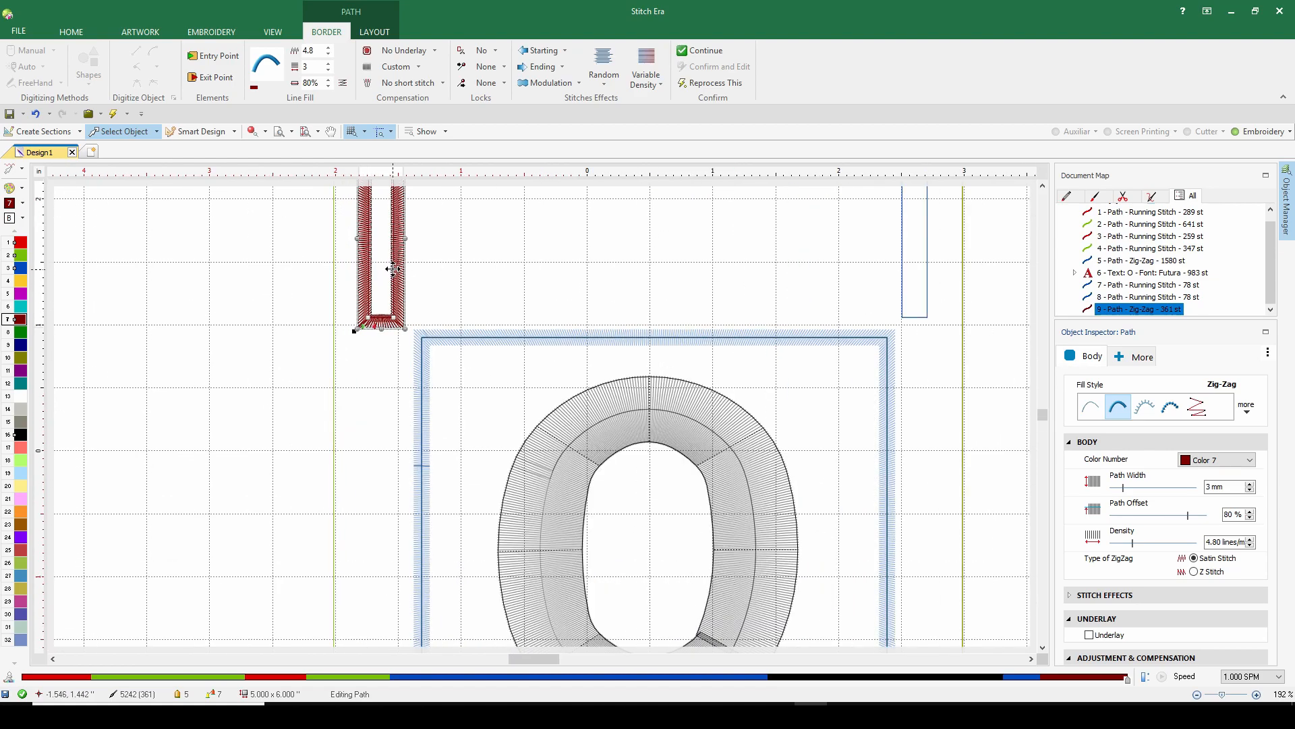
pyautogui.scroll(2, 408, 367)
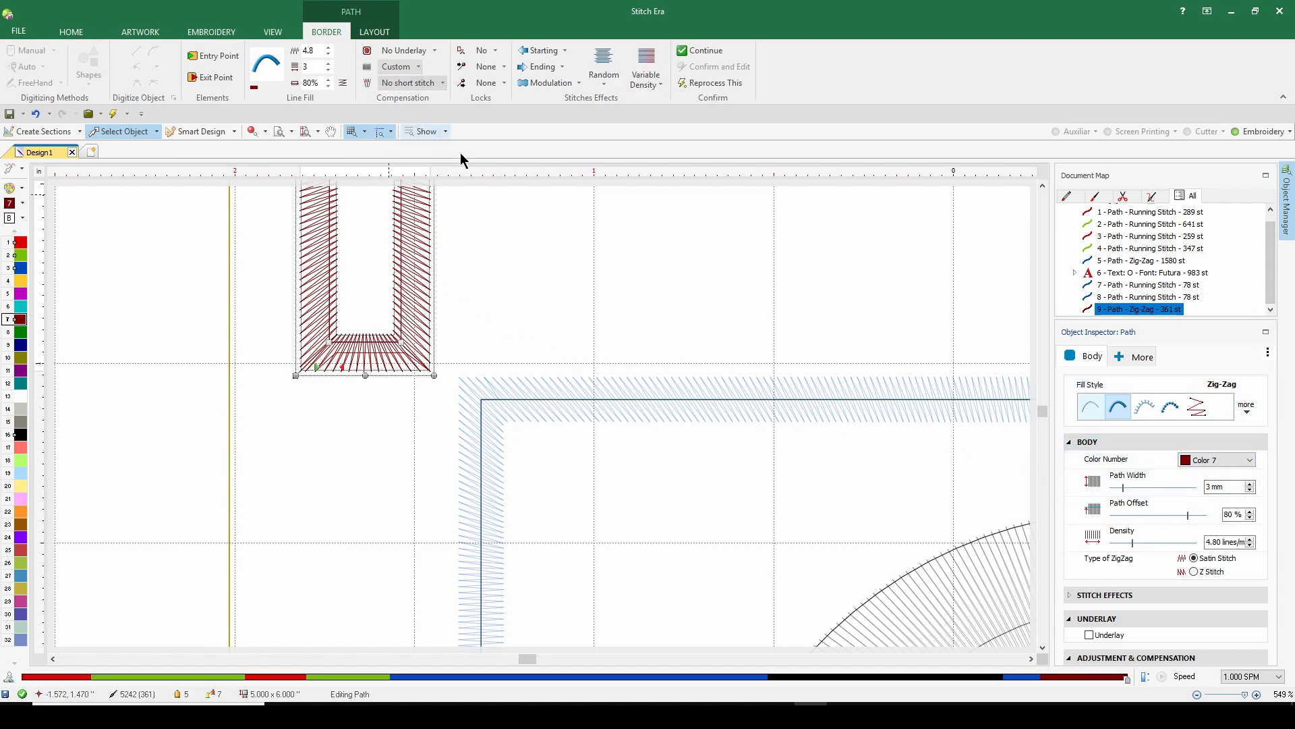
# - Turn on underlay for the zig-zag rectangle with the Edge Centered type and inspect its stitches along the full length
pyautogui.click(433, 52)
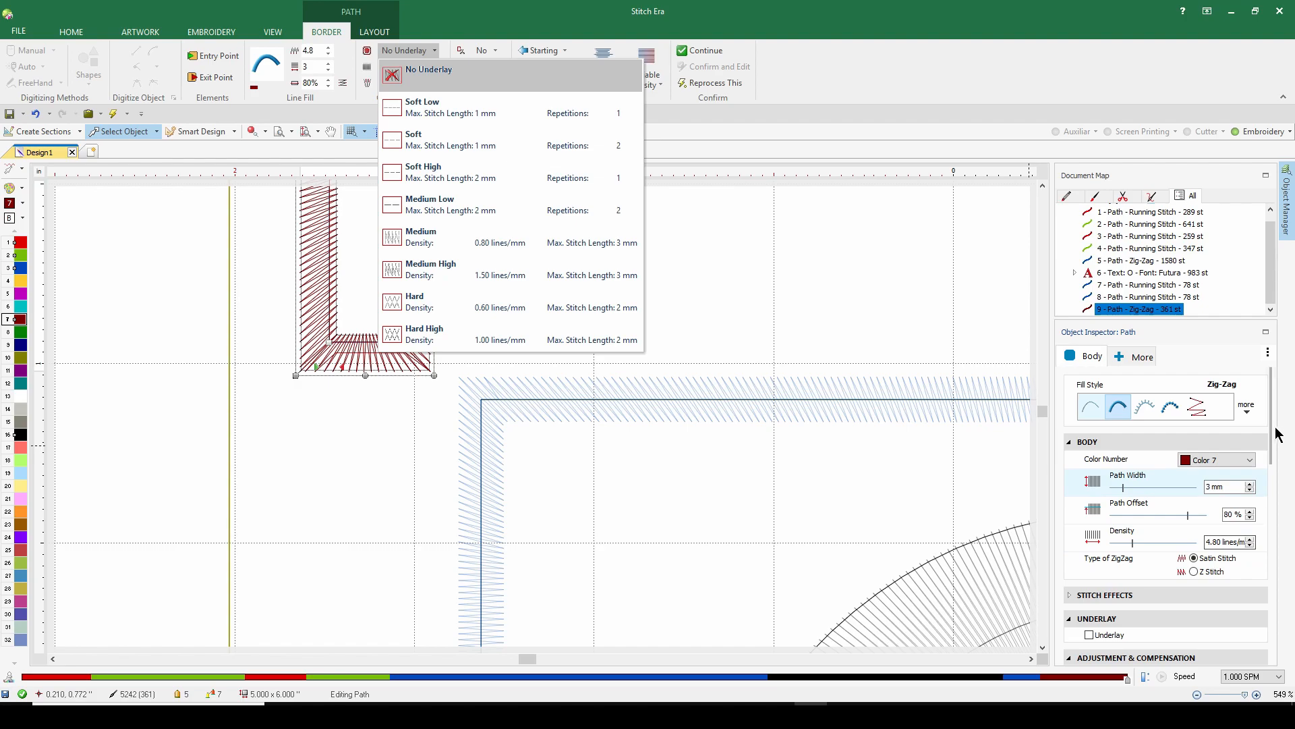
pyautogui.moveTo(1273, 442); pyautogui.dragTo(1273, 538)
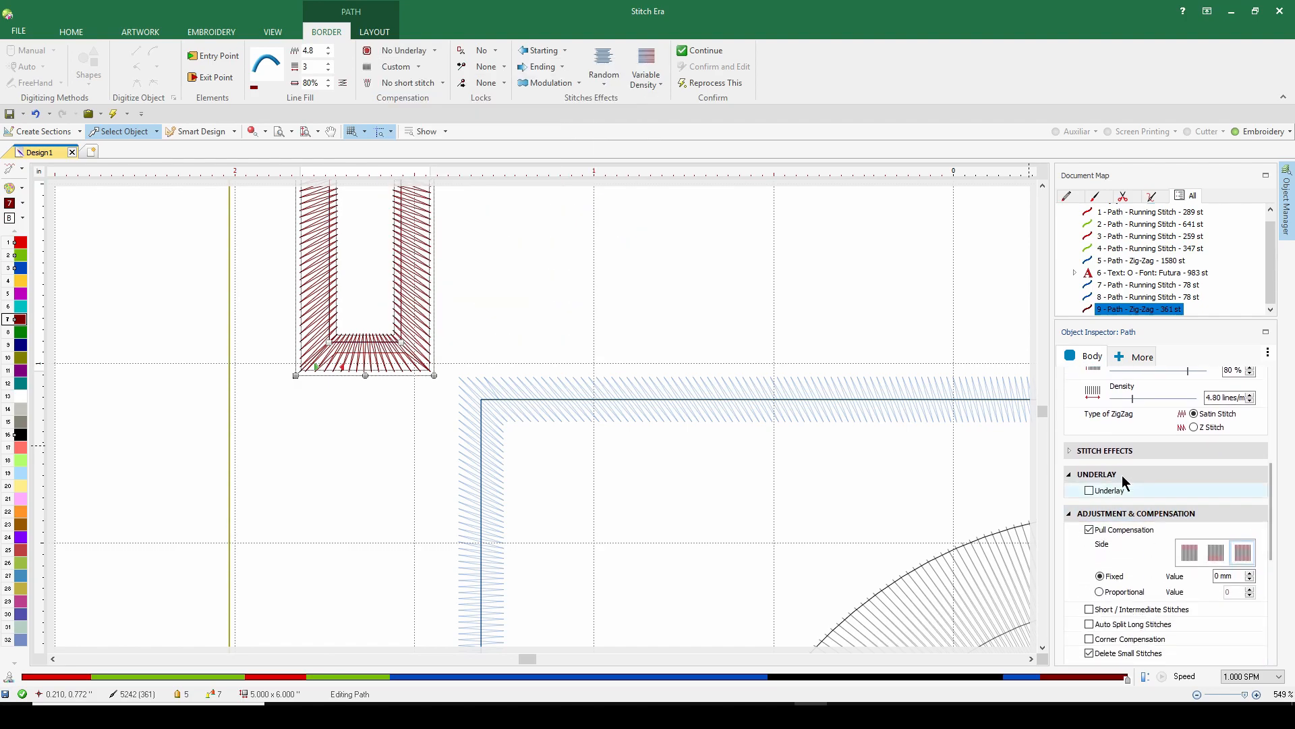
pyautogui.click(1088, 489)
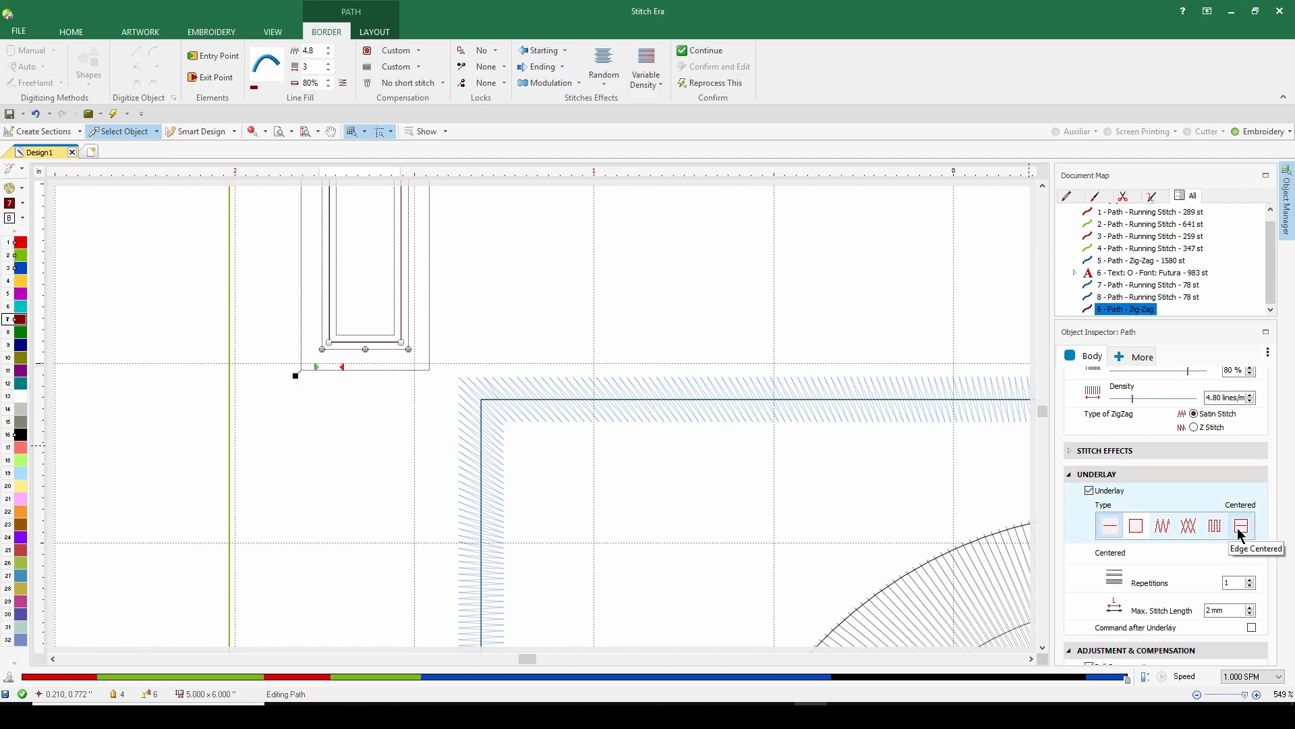
pyautogui.click(1241, 528)
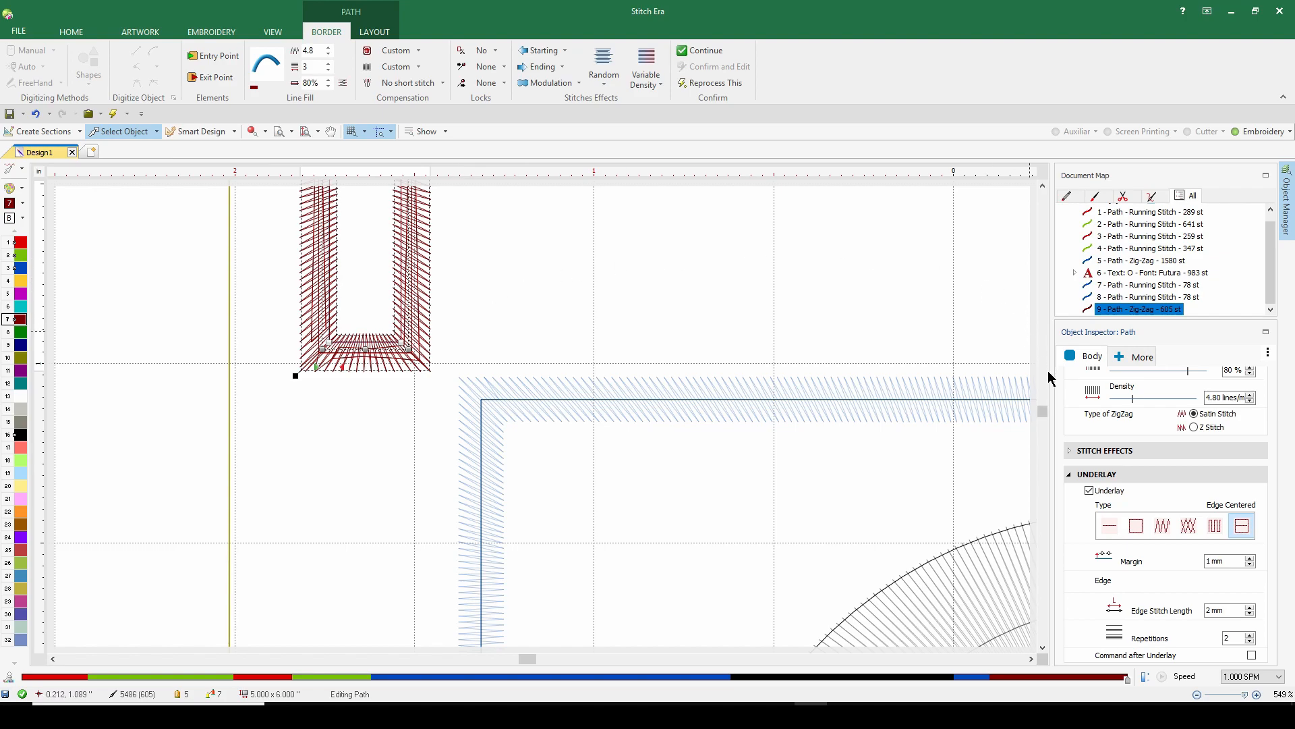
pyautogui.scroll(5, 1045, 412)
pyautogui.scroll(1, 1045, 411)
pyautogui.scroll(1, 1045, 411)
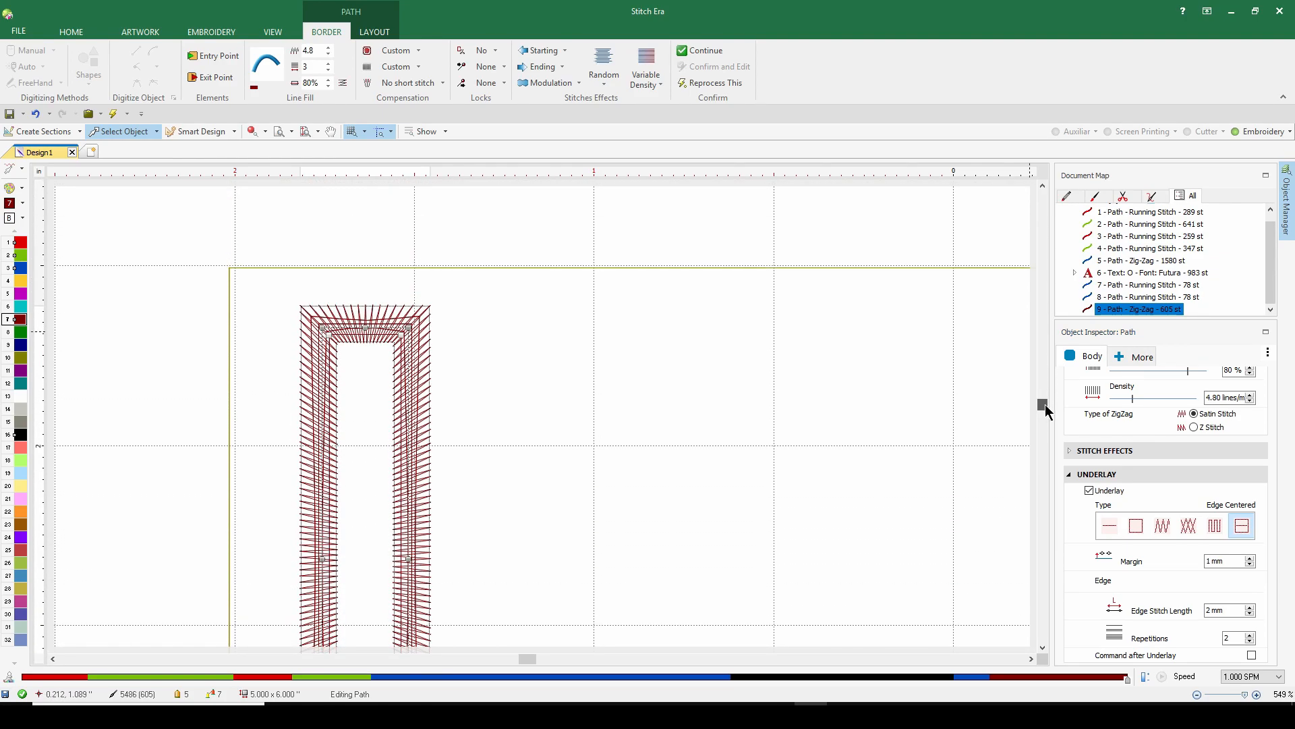
pyautogui.scroll(5, 1045, 409)
pyautogui.scroll(-5, 1045, 409)
pyautogui.scroll(-5, 1045, 410)
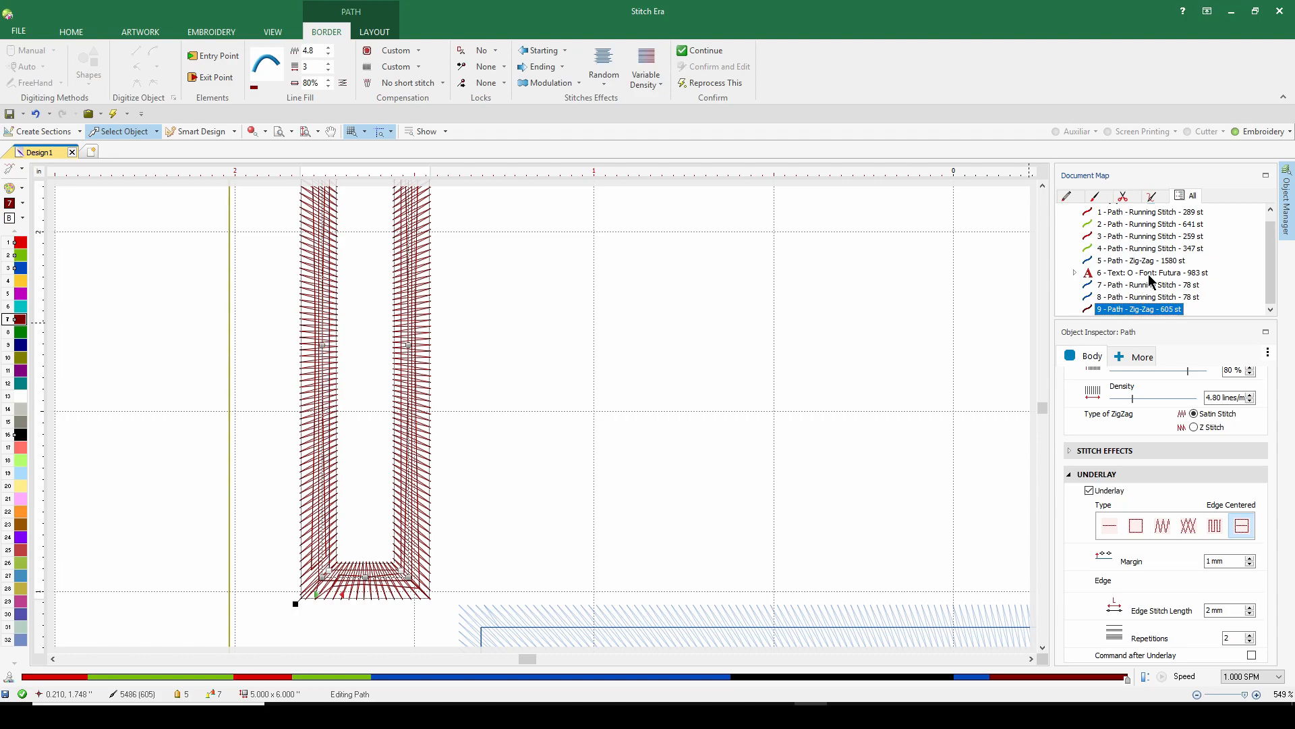
# - Copy the Color 7 zig-zag rectangle and paste the copy in place
pyautogui.click(1127, 312)
pyautogui.rightClick(1128, 315)
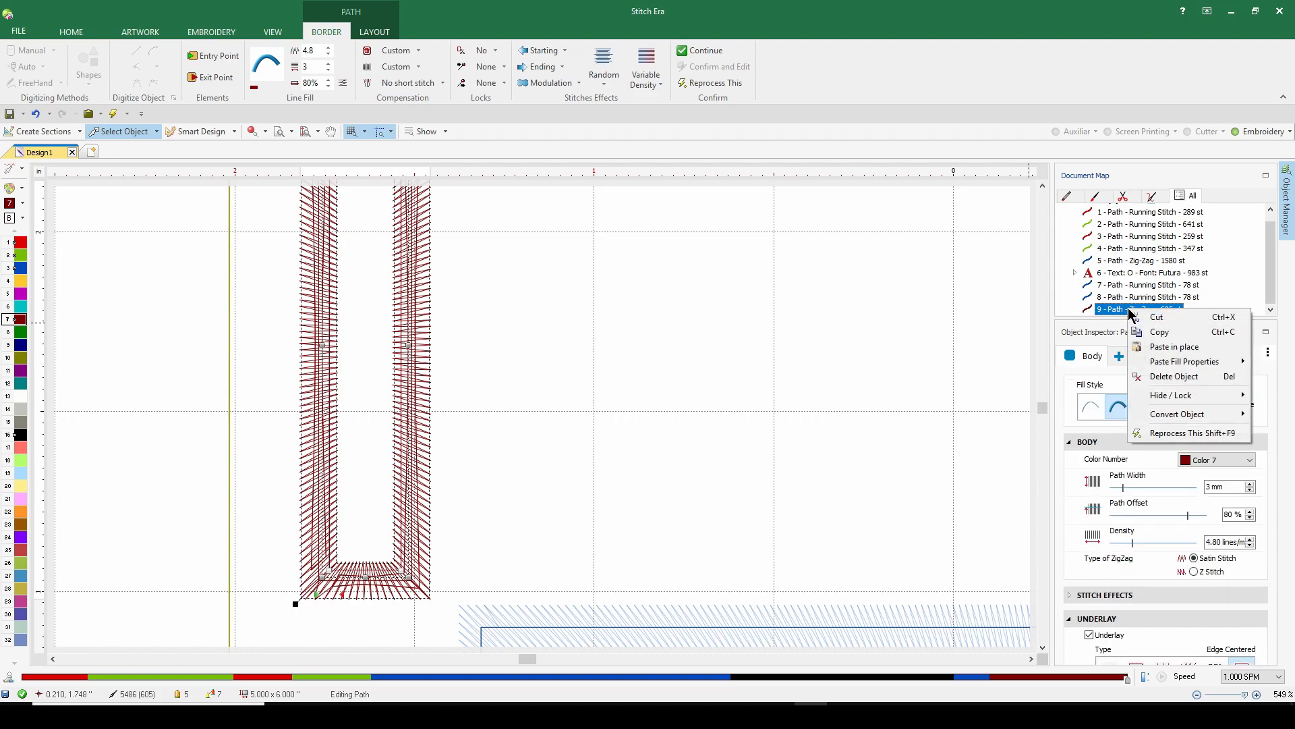
pyautogui.click(1157, 334)
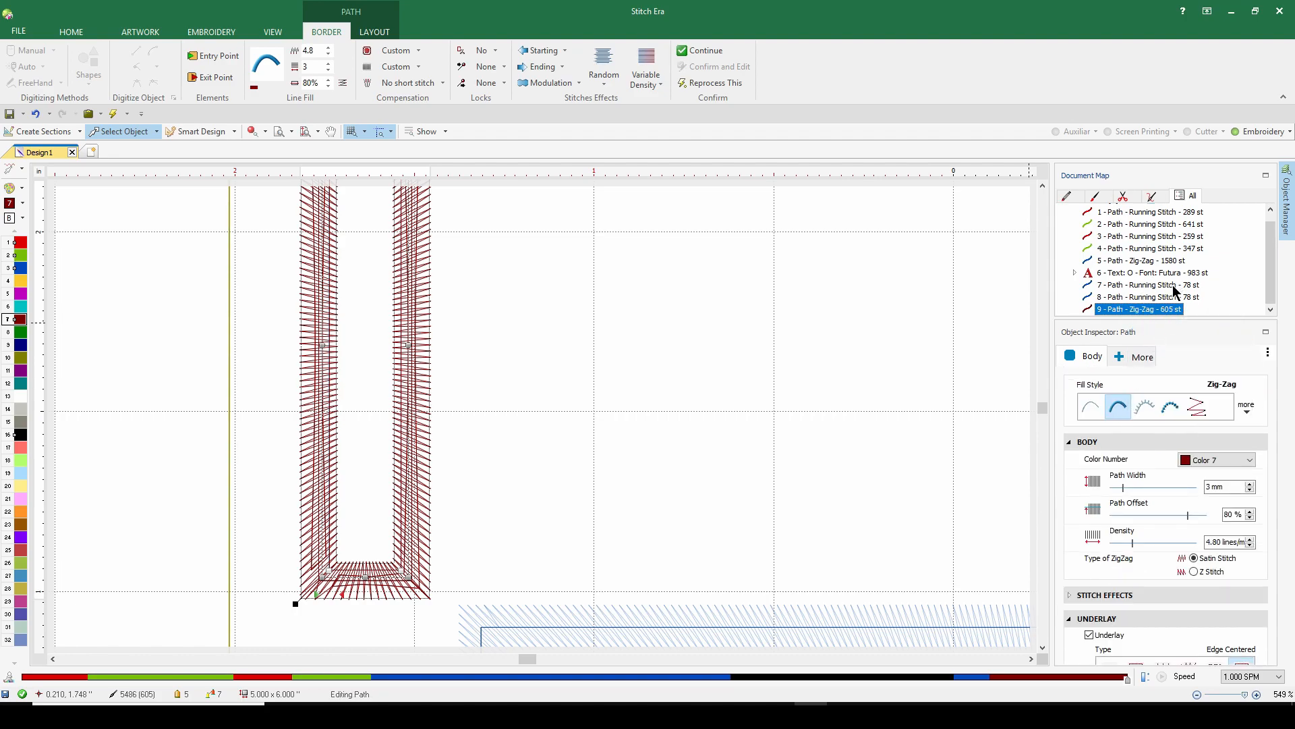
pyautogui.rightClick(1151, 309)
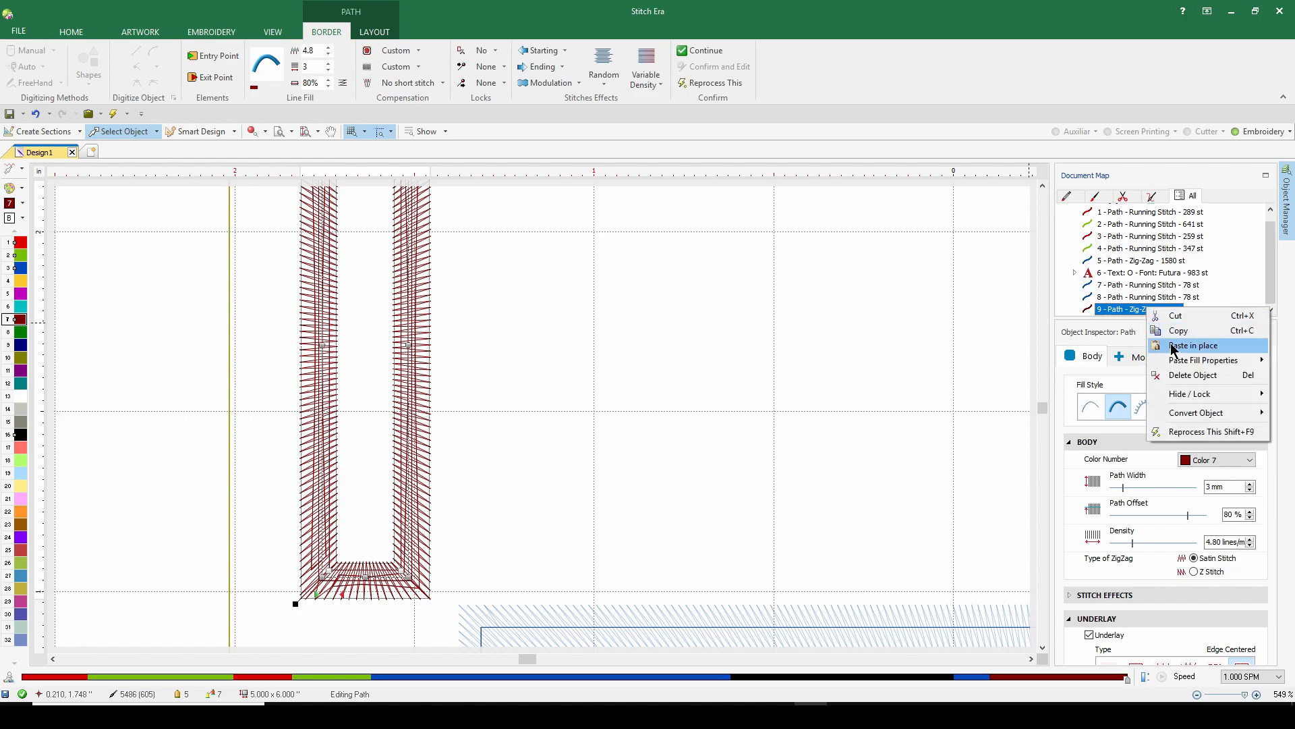
pyautogui.click(1173, 346)
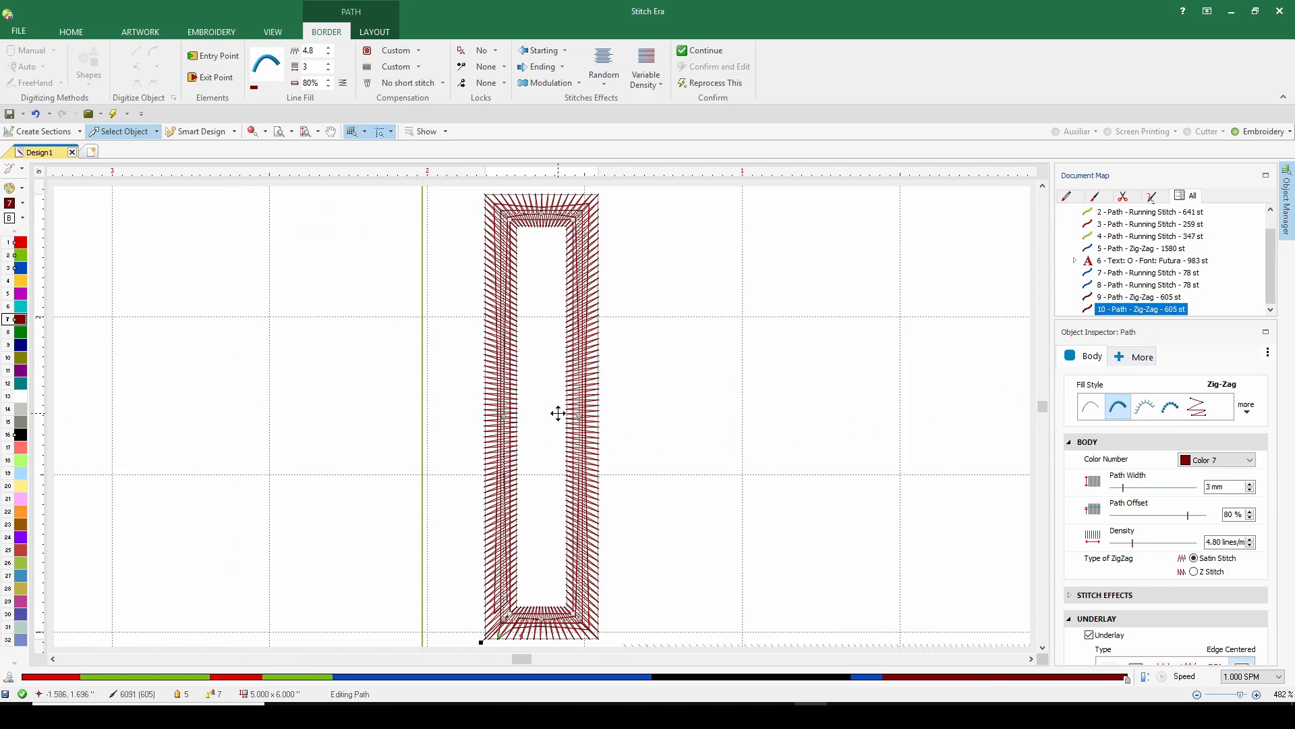
# - Move the pasted zig-zag rectangle over the narrow running stitch rectangle in the pennant's upper-right corner and generate its stitches
pyautogui.press('F4')
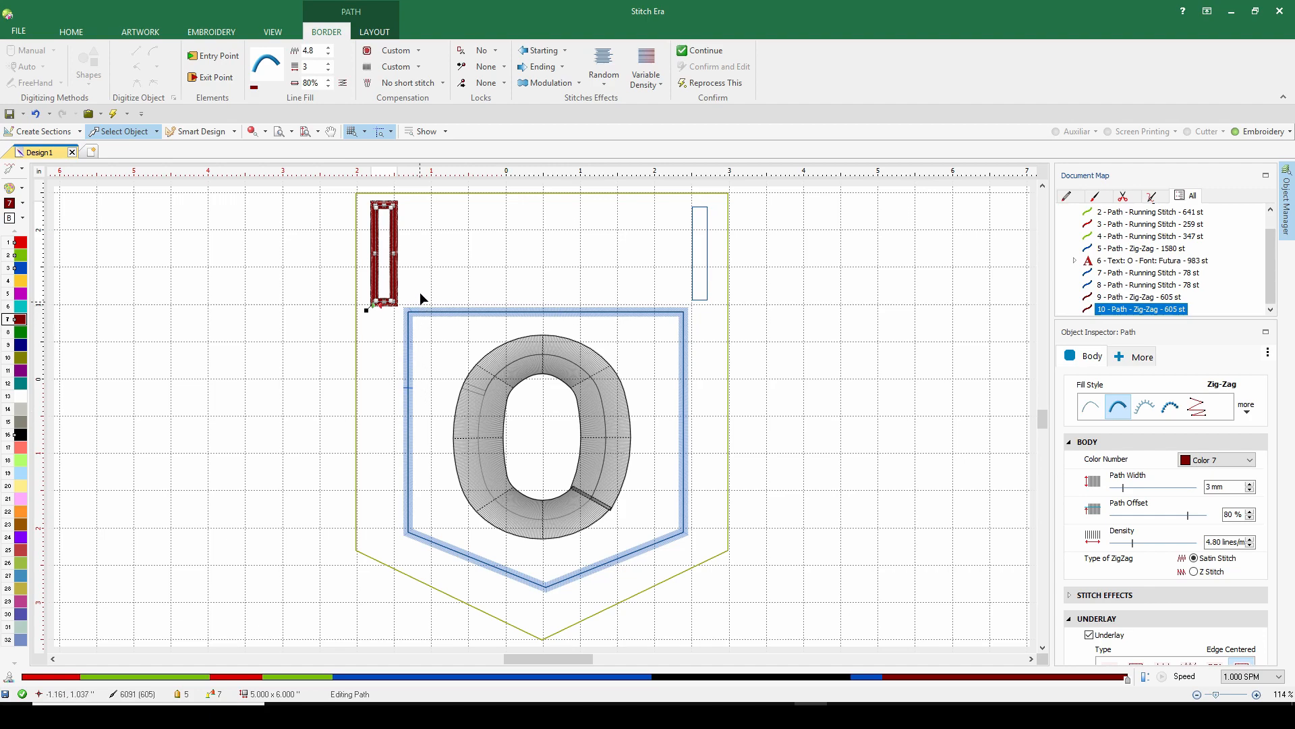
pyautogui.moveTo(395, 258); pyautogui.dragTo(702, 255)
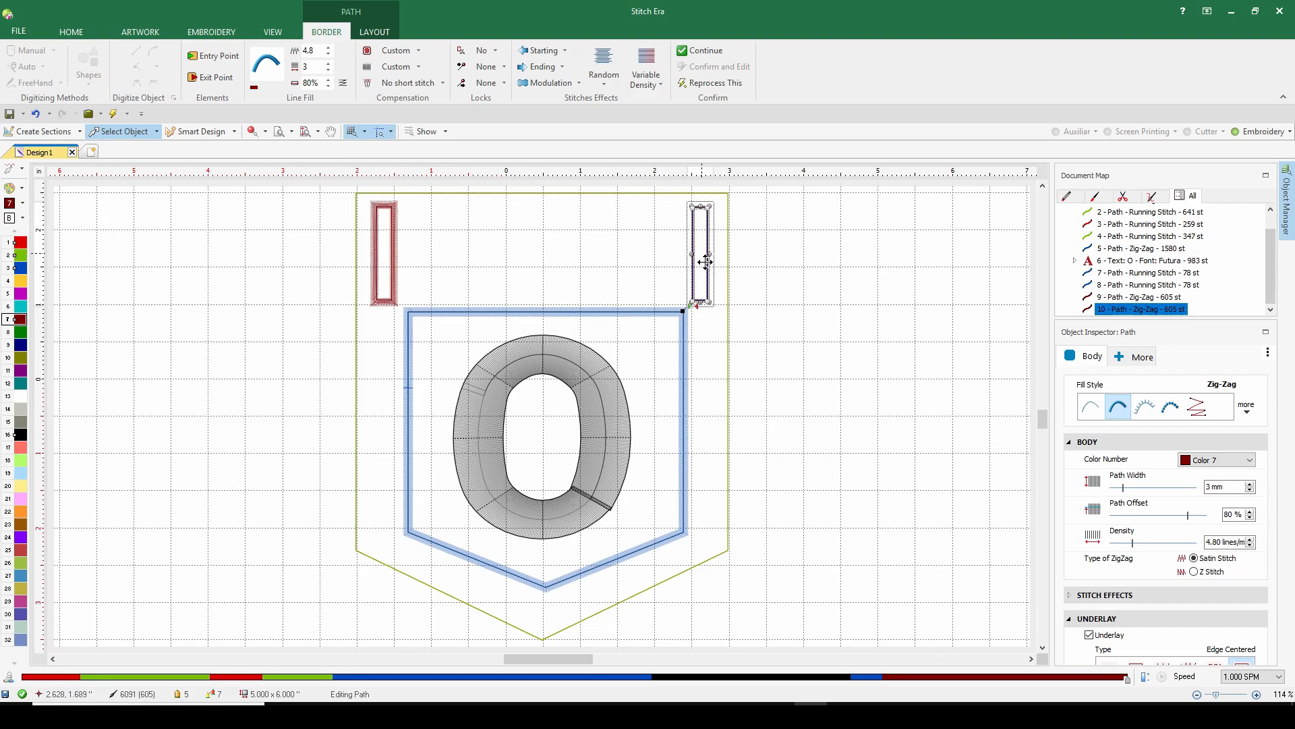
pyautogui.press('Escape')
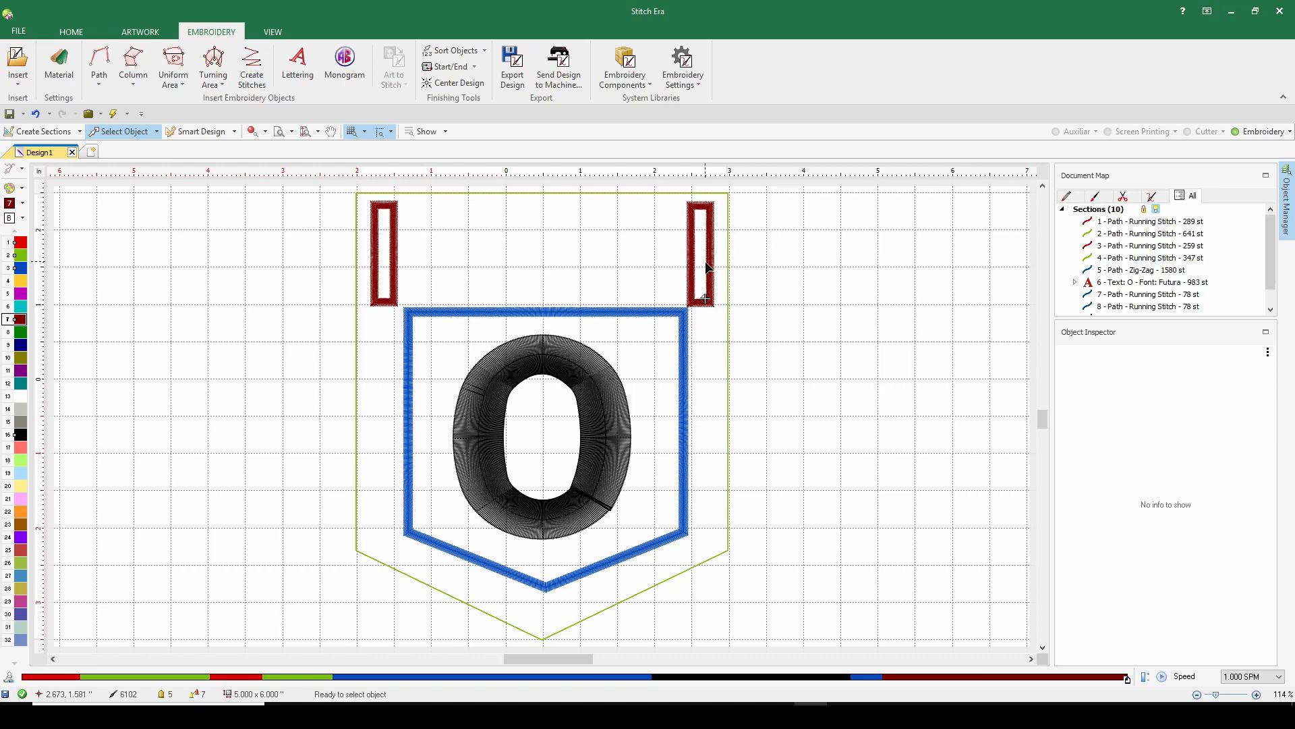
# - Nudge the right-hand zig-zag rectangle slightly up and left to align it with the running stitch rectangle beneath it
pyautogui.scroll(5, 727, 285)
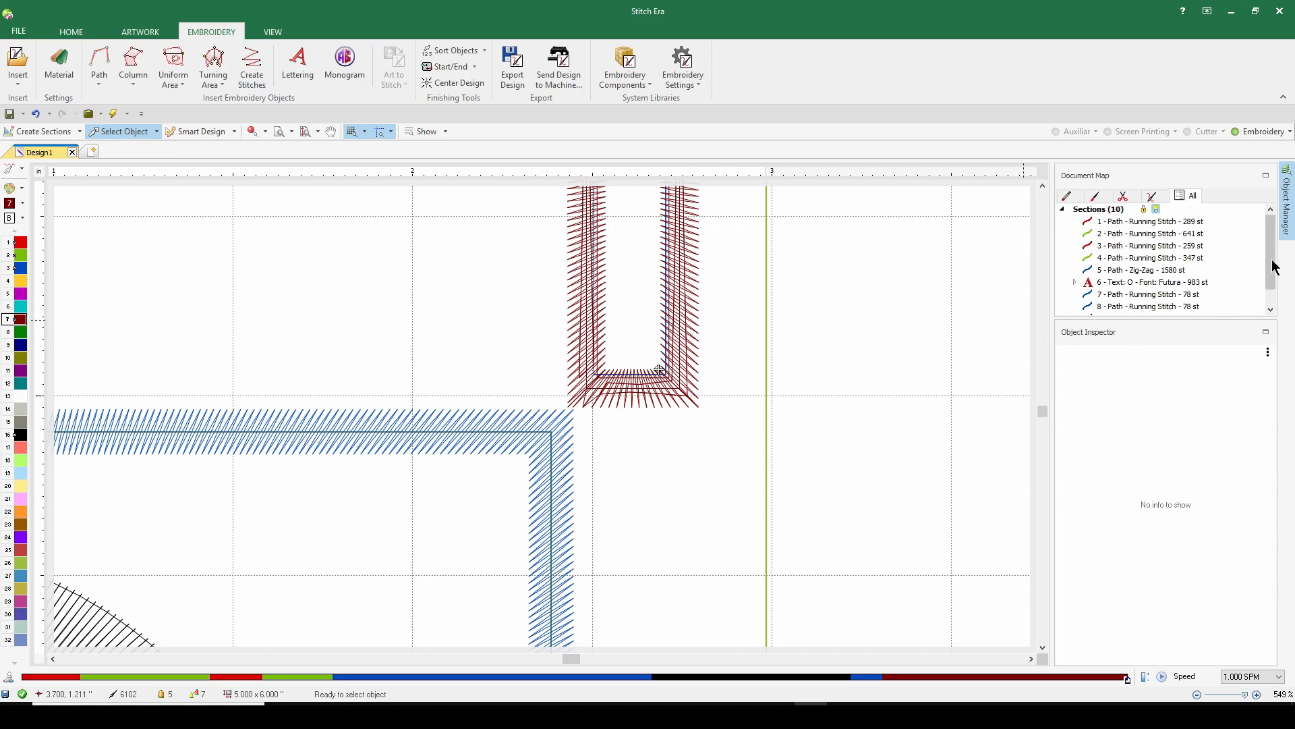
pyautogui.moveTo(1275, 267); pyautogui.dragTo(1276, 282)
pyautogui.click(594, 408)
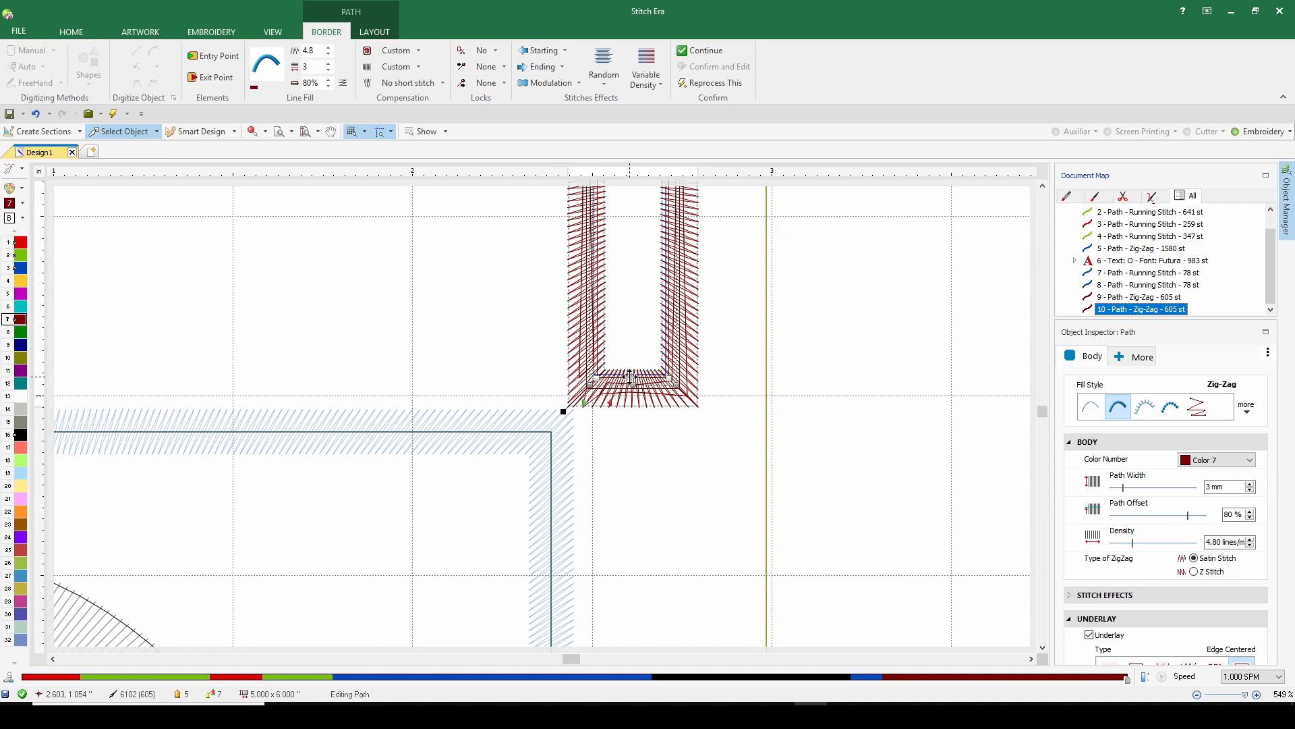
pyautogui.moveTo(630, 365); pyautogui.dragTo(632, 359)
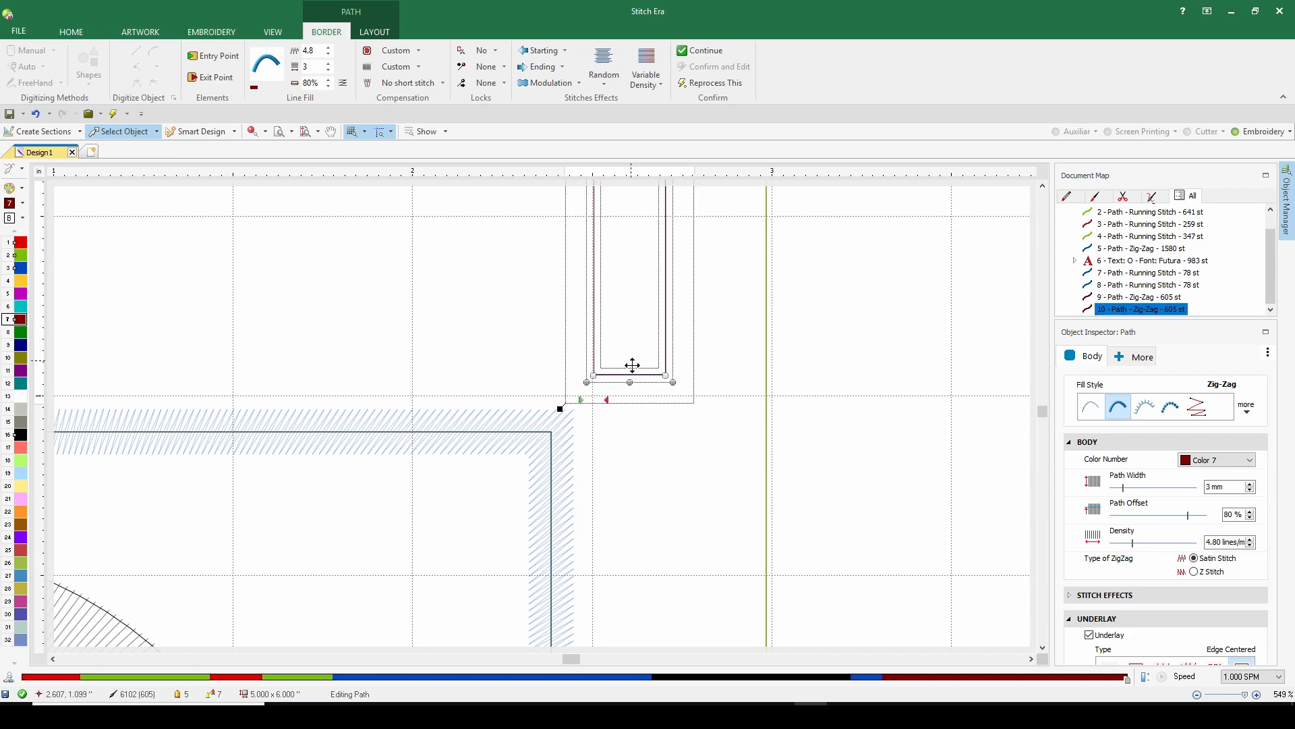
pyautogui.press('Escape')
pyautogui.press('F4')
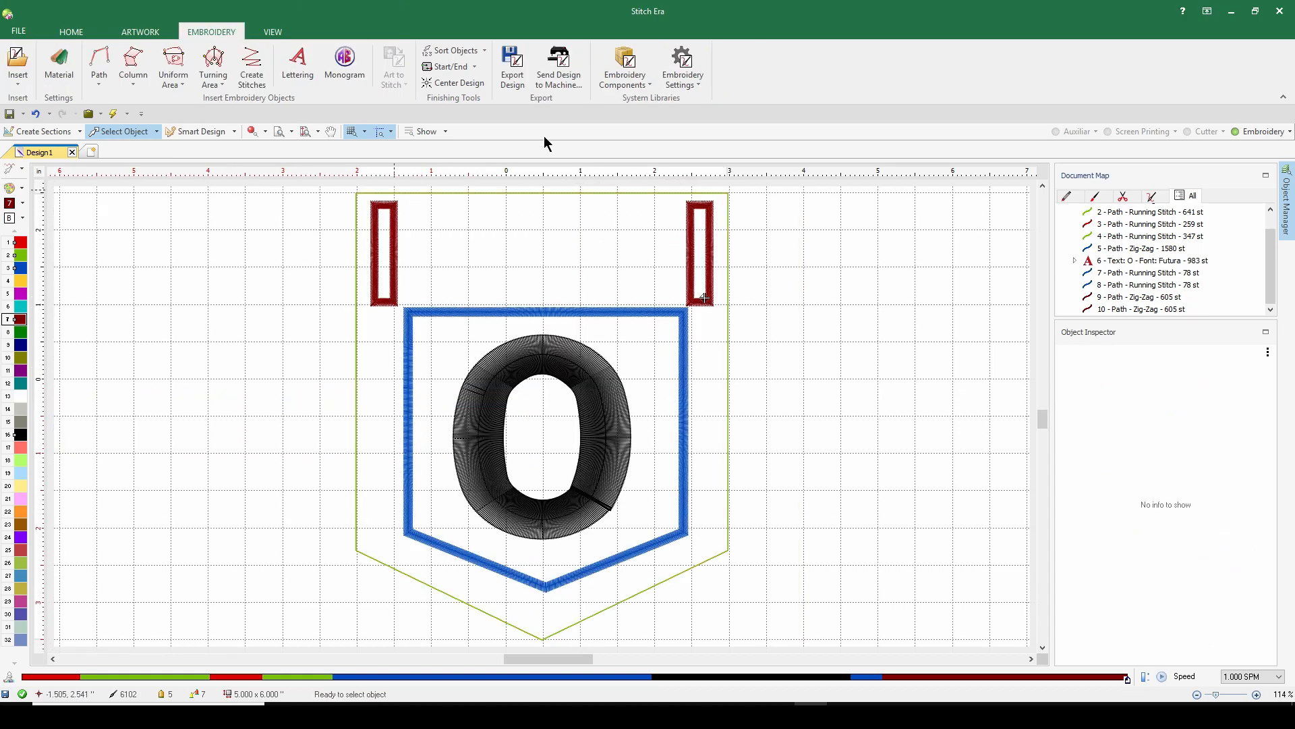
# - Copy the first running stitch outline of the whole pennant and paste it in place
pyautogui.moveTo(1042, 417); pyautogui.dragTo(1047, 419)
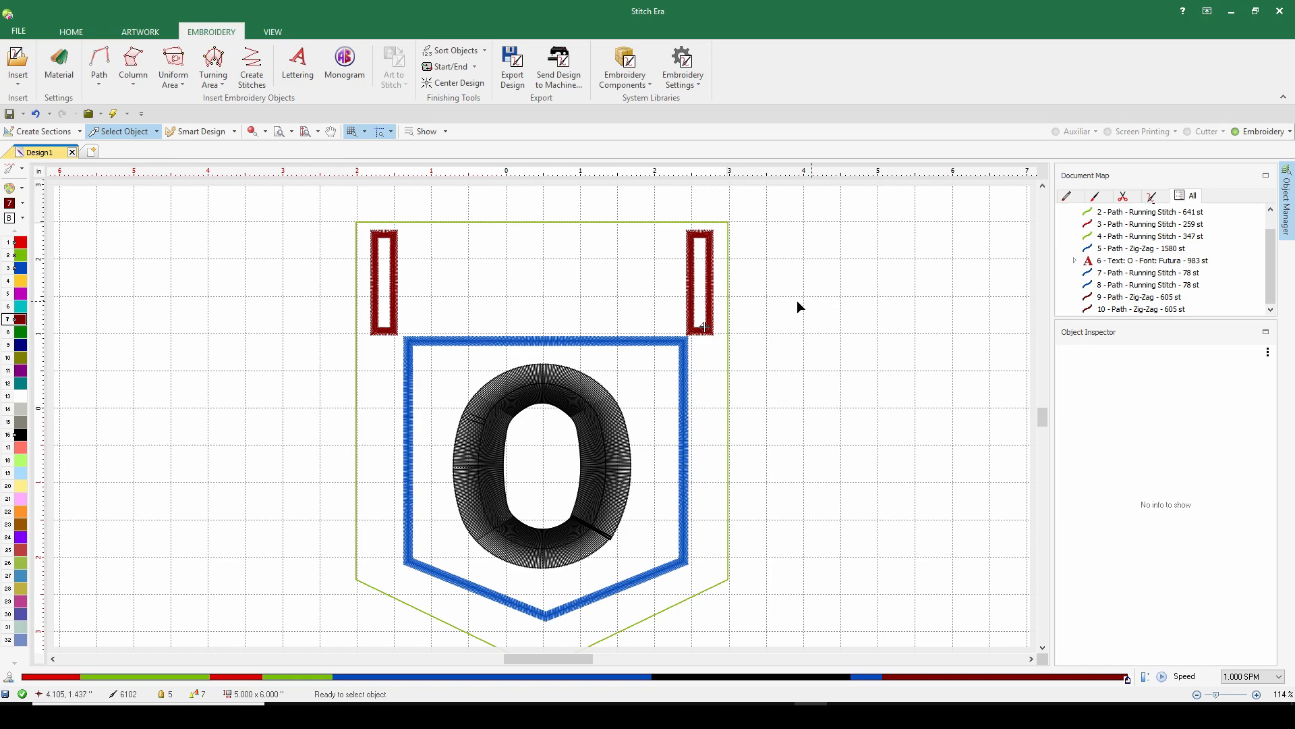
pyautogui.click(1147, 221)
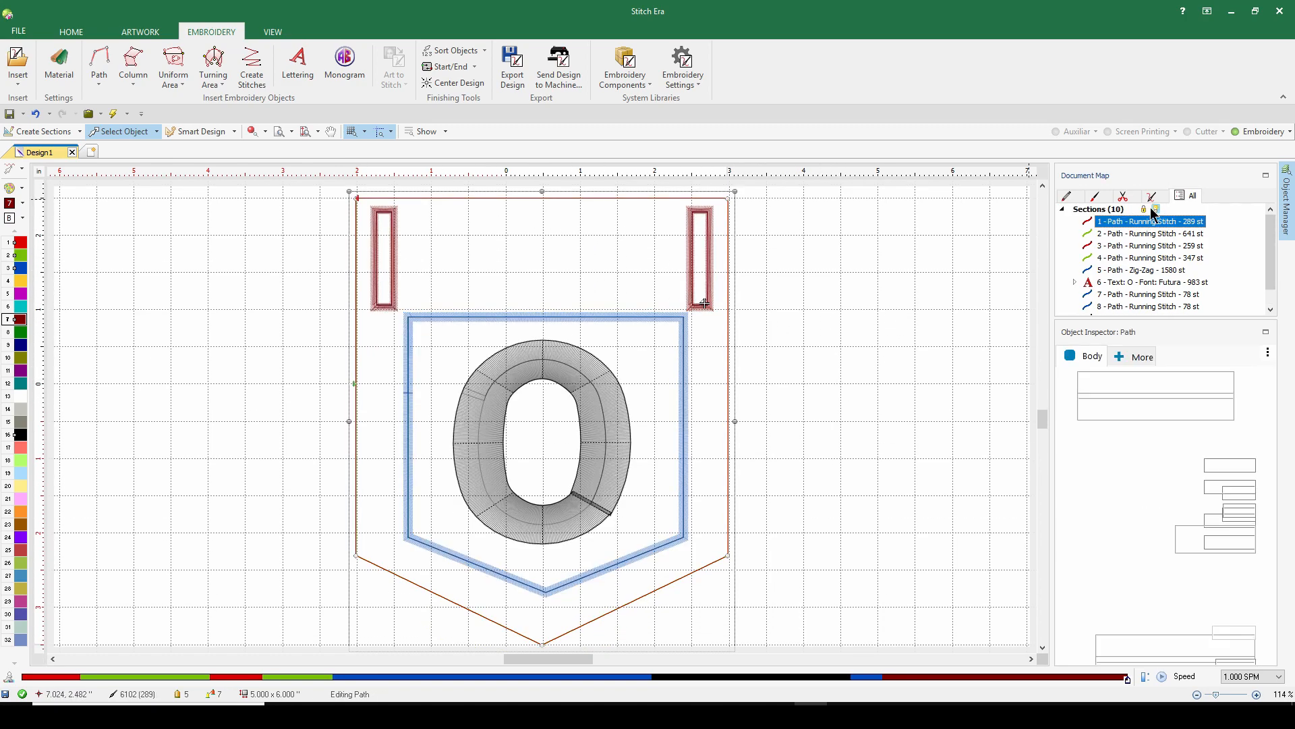
pyautogui.rightClick(1147, 223)
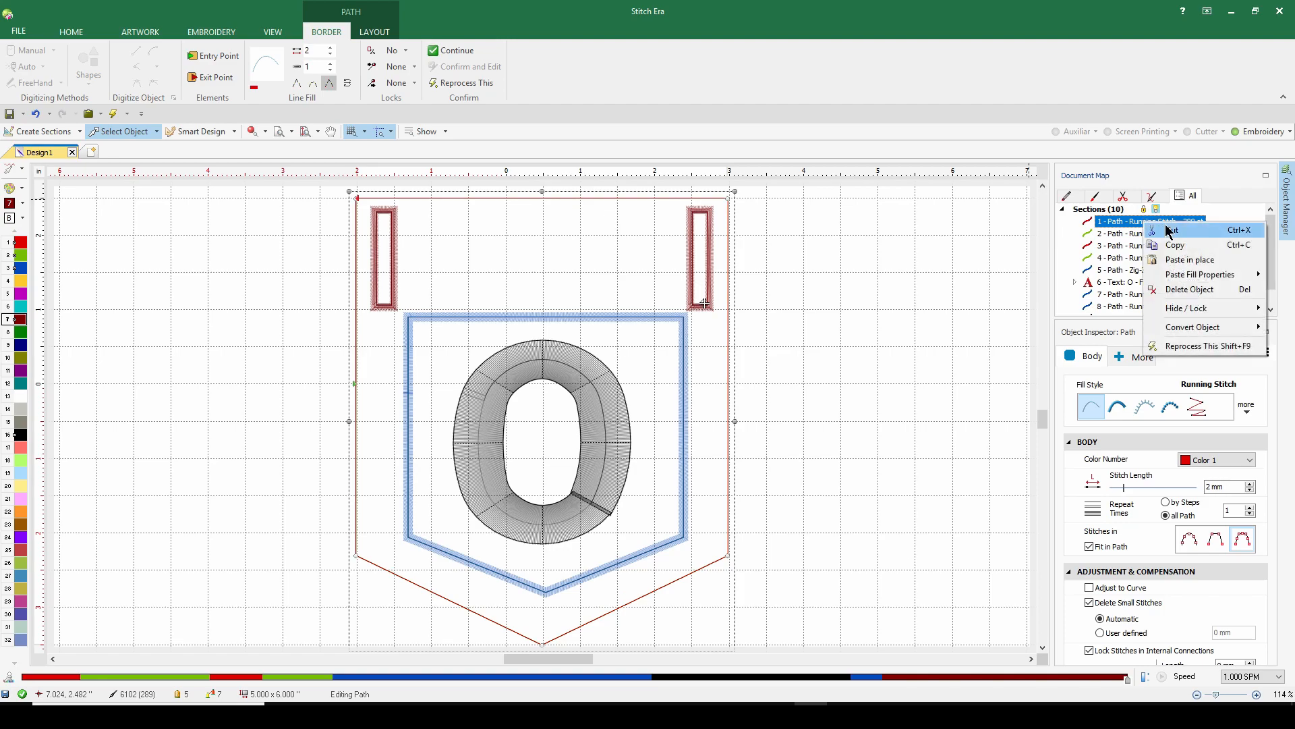
pyautogui.click(1145, 245)
pyautogui.rightClick(1150, 223)
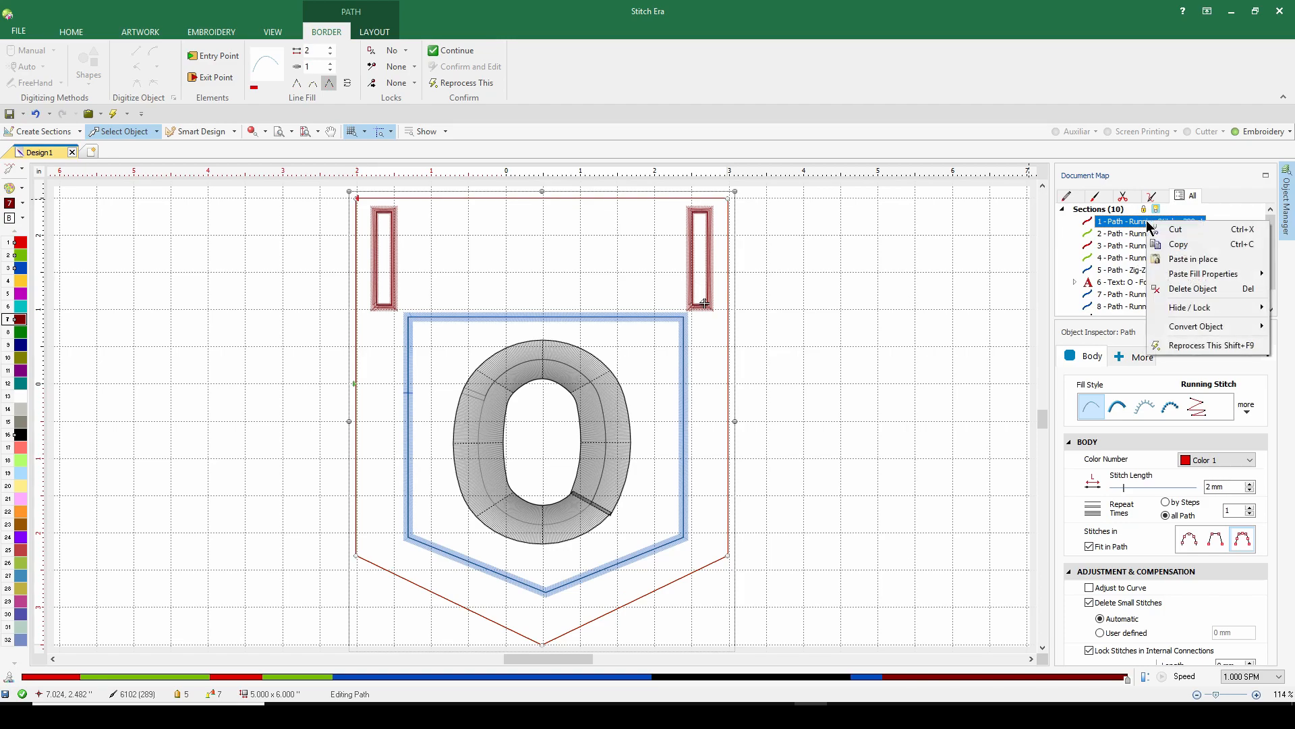
pyautogui.click(1179, 259)
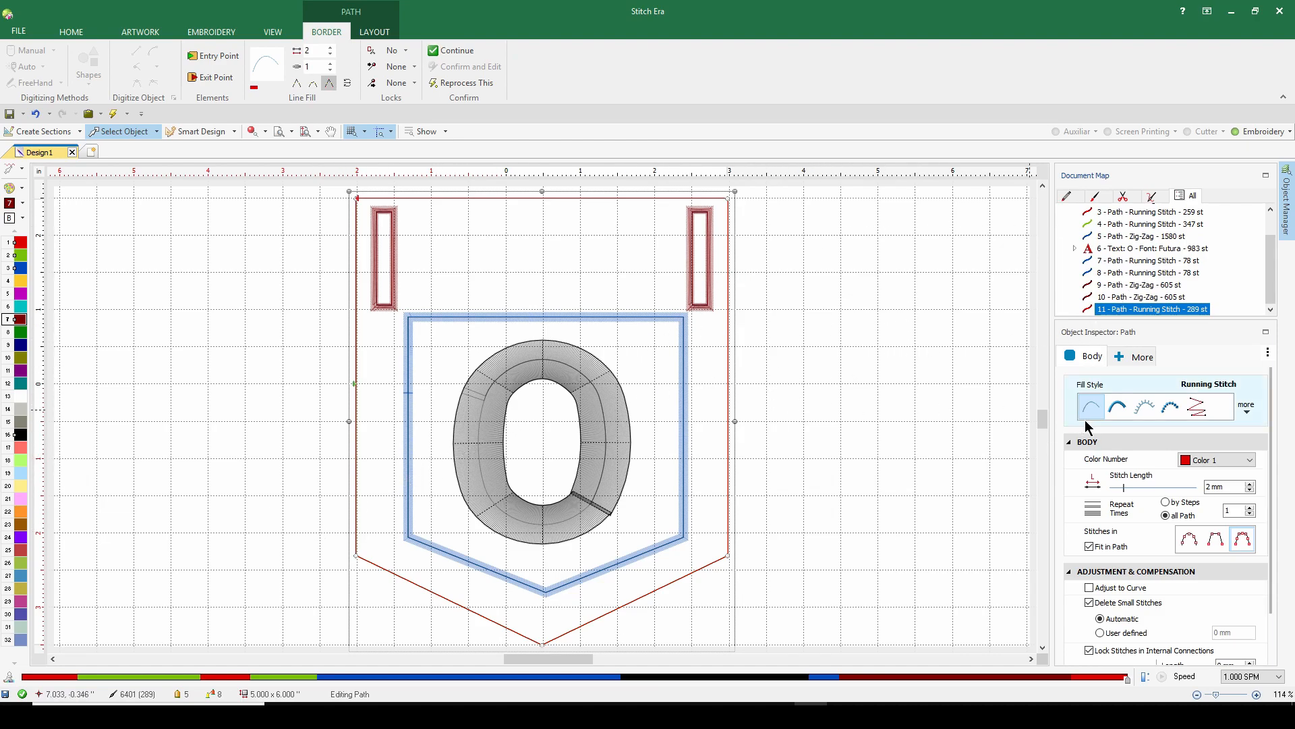
# - Set the pasted pennant outline's fill style to Zig-Zag and color to Color 20, entering 5 as its path width
pyautogui.click(1118, 410)
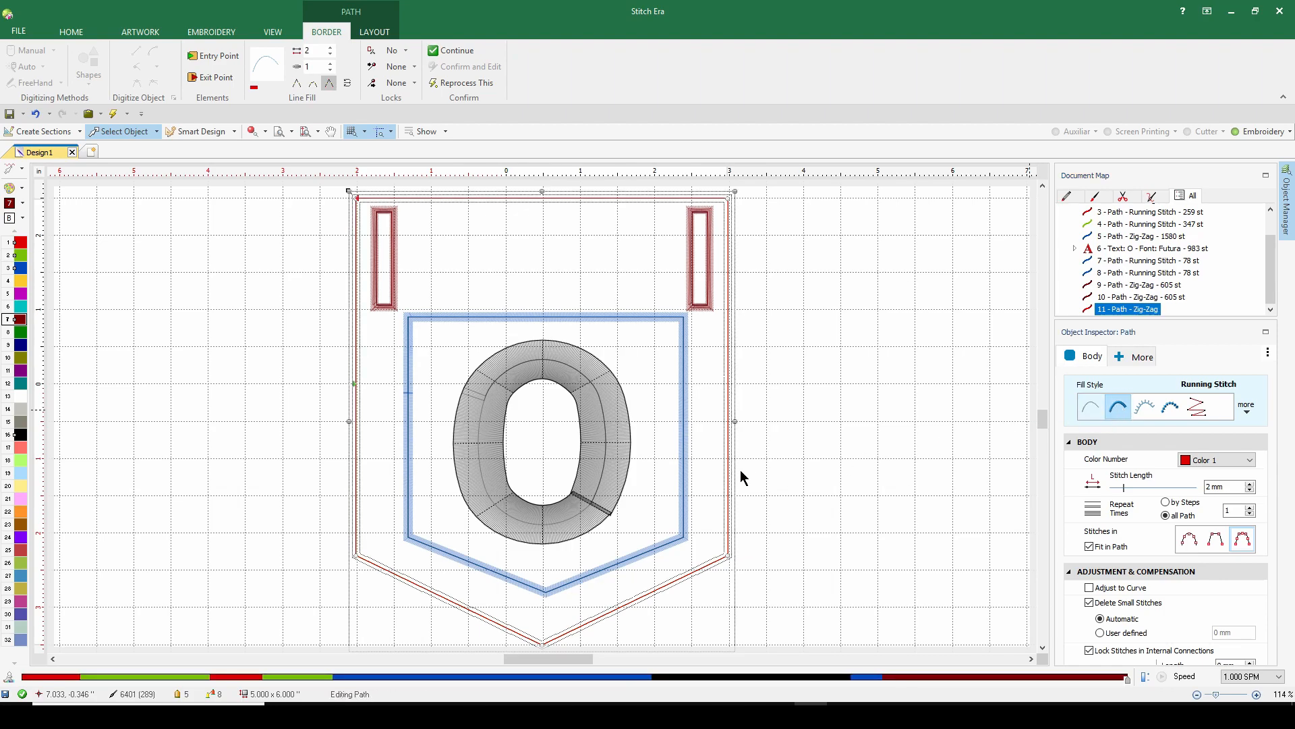
pyautogui.write('5')
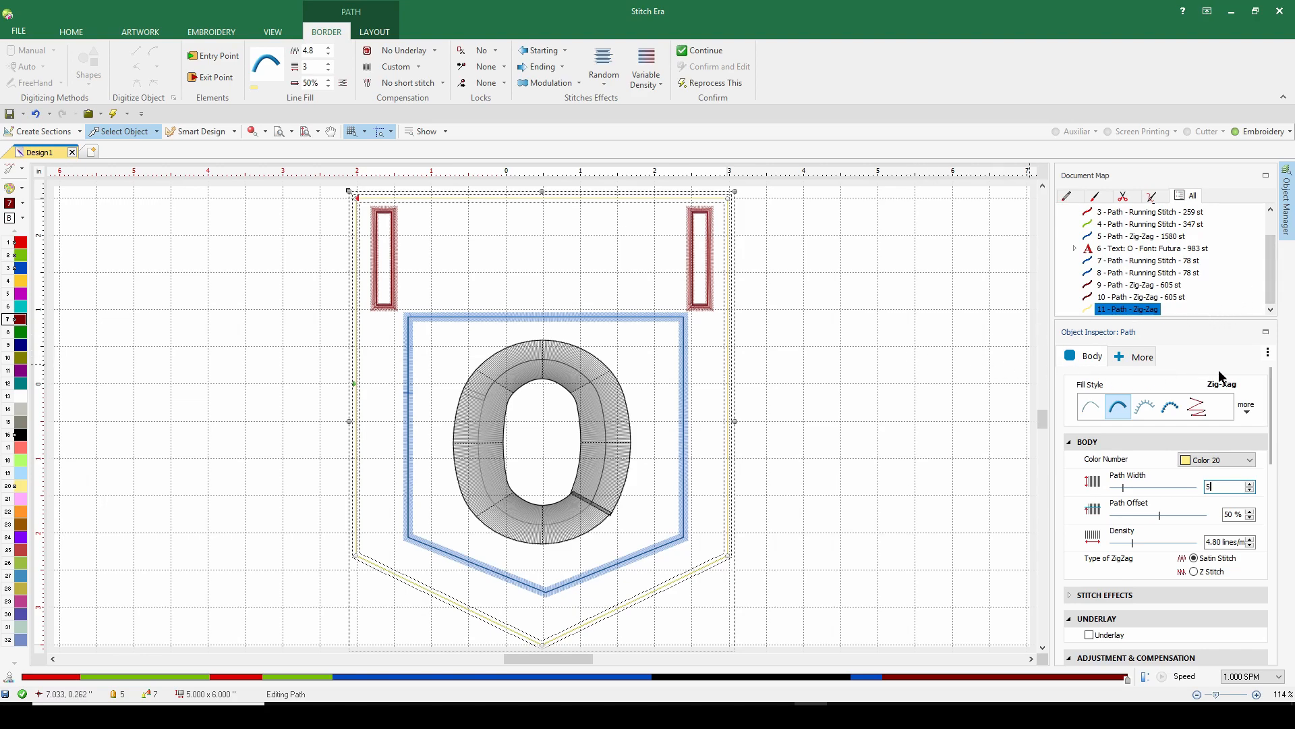
# - Turn on underlay for the outer zig-zag outline and choose the Edge Centered type
pyautogui.moveTo(1277, 446); pyautogui.dragTo(1281, 559)
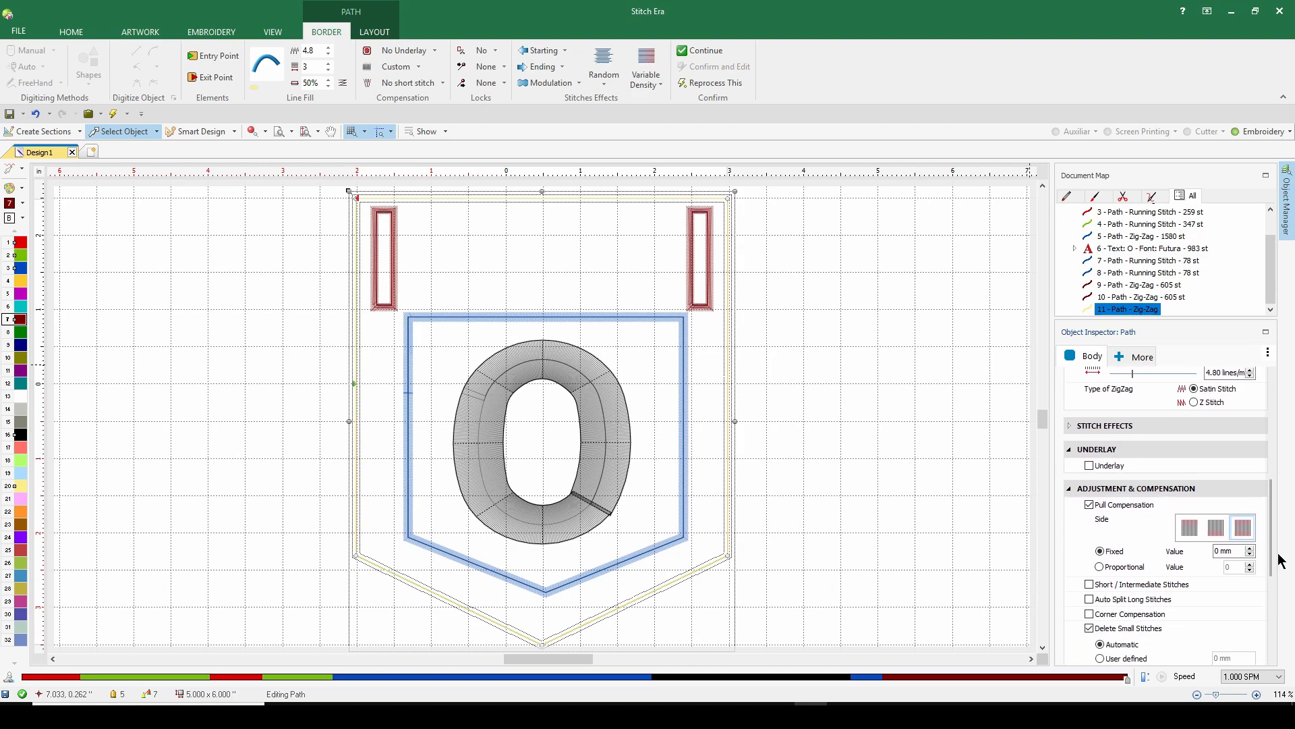
pyautogui.click(1089, 466)
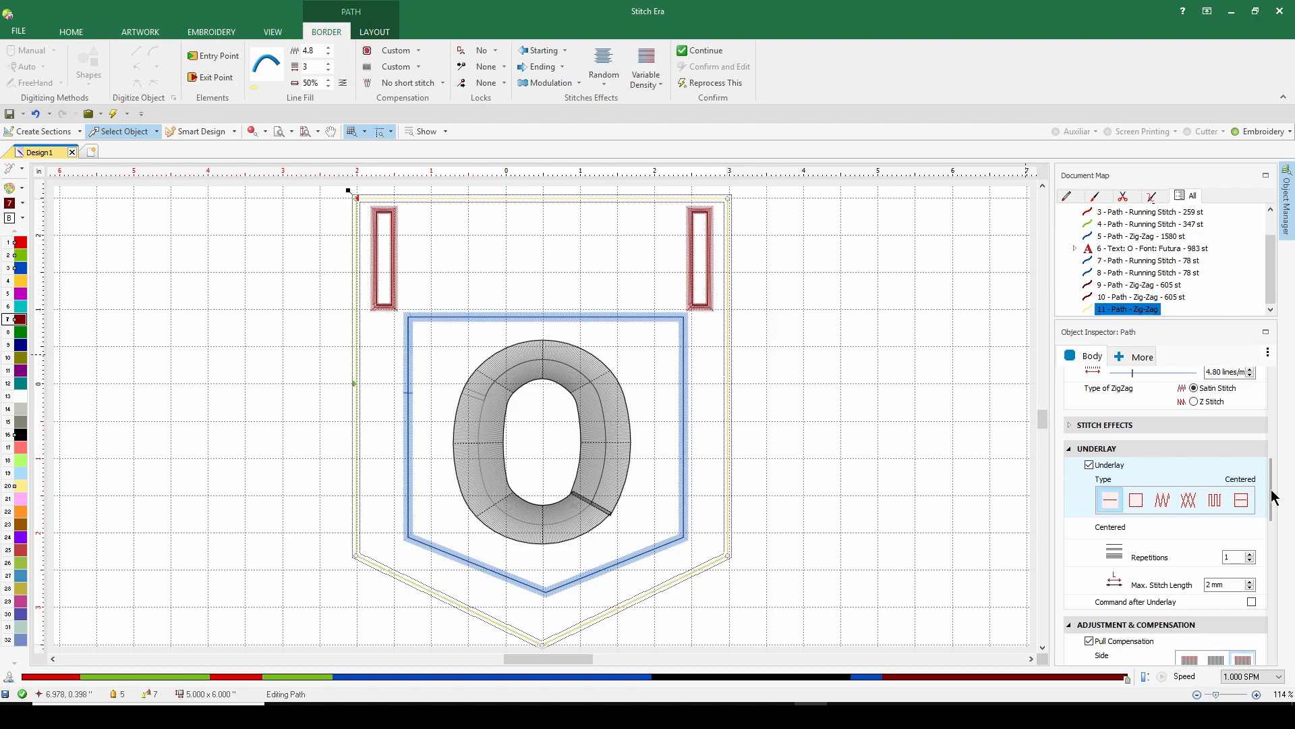
pyautogui.click(1243, 502)
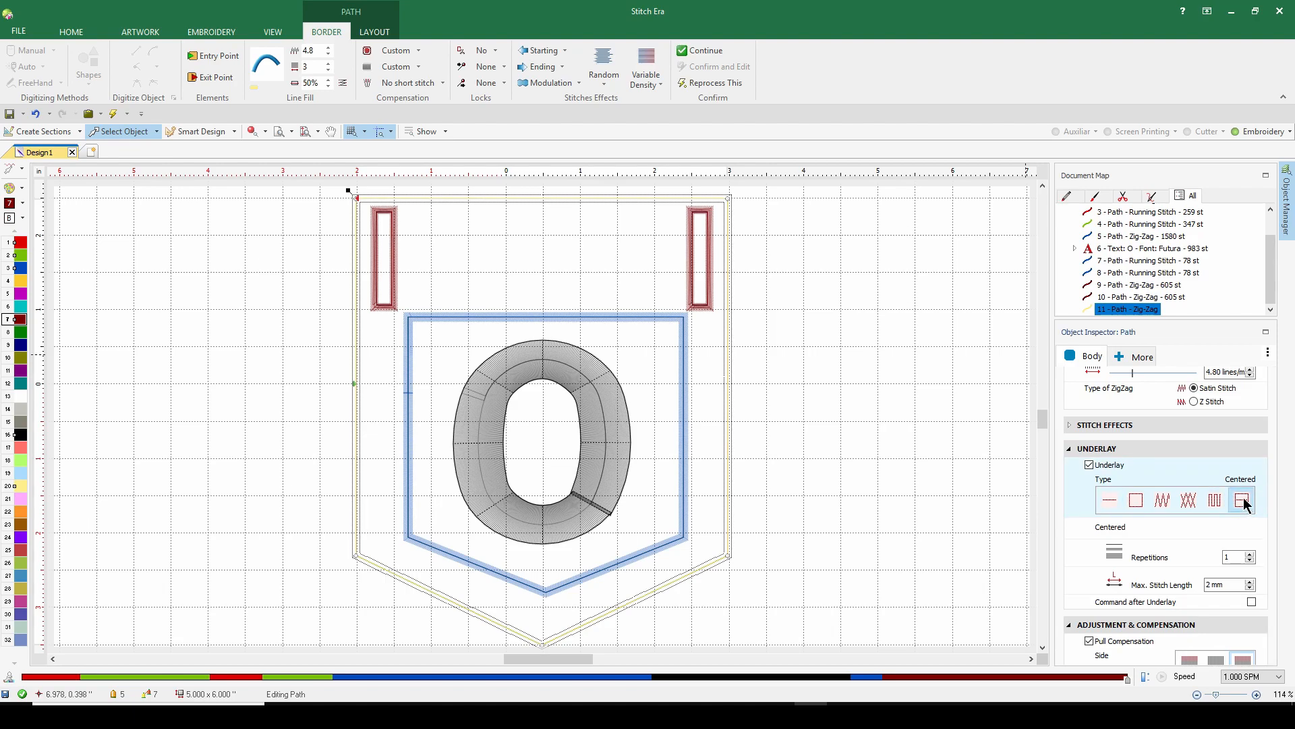
pyautogui.click(1245, 503)
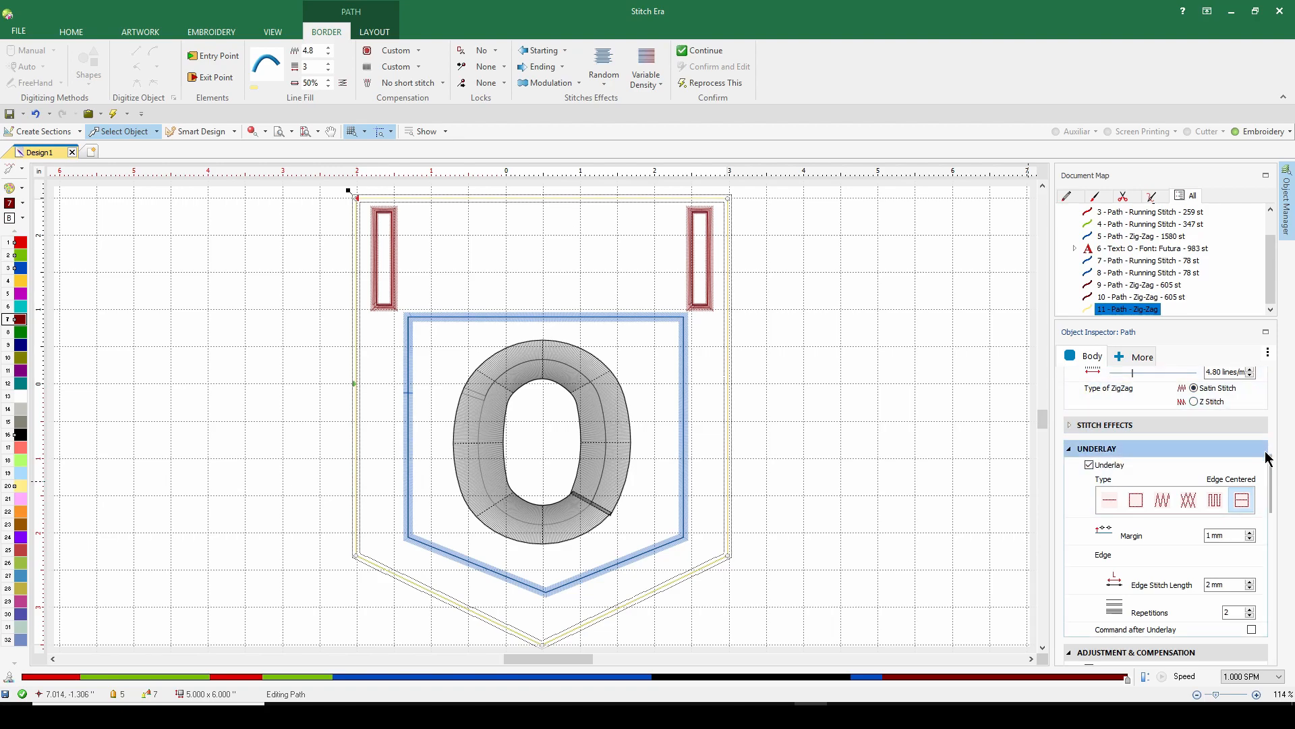
# - Set the path width of the outer zig-zag outline to 5 mm
pyautogui.moveTo(1274, 469); pyautogui.dragTo(1293, 404)
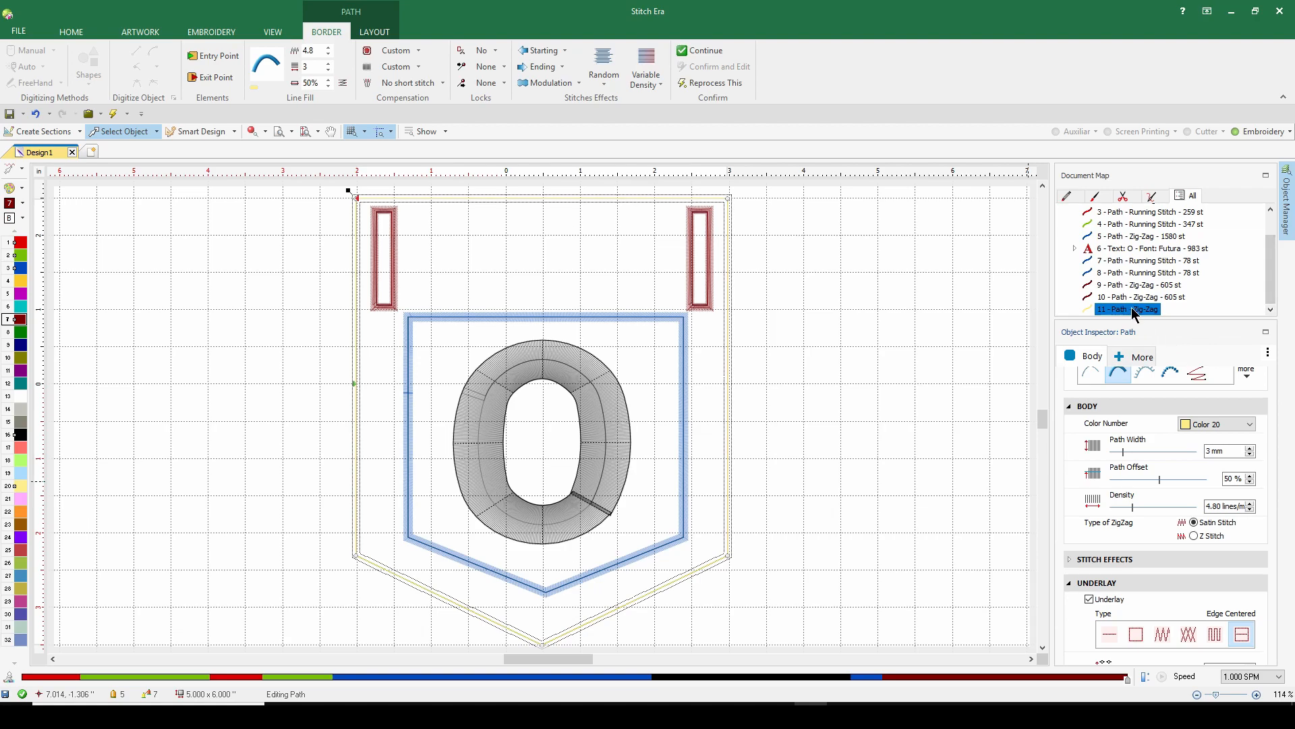
pyautogui.click(1251, 449)
pyautogui.click(1251, 449)
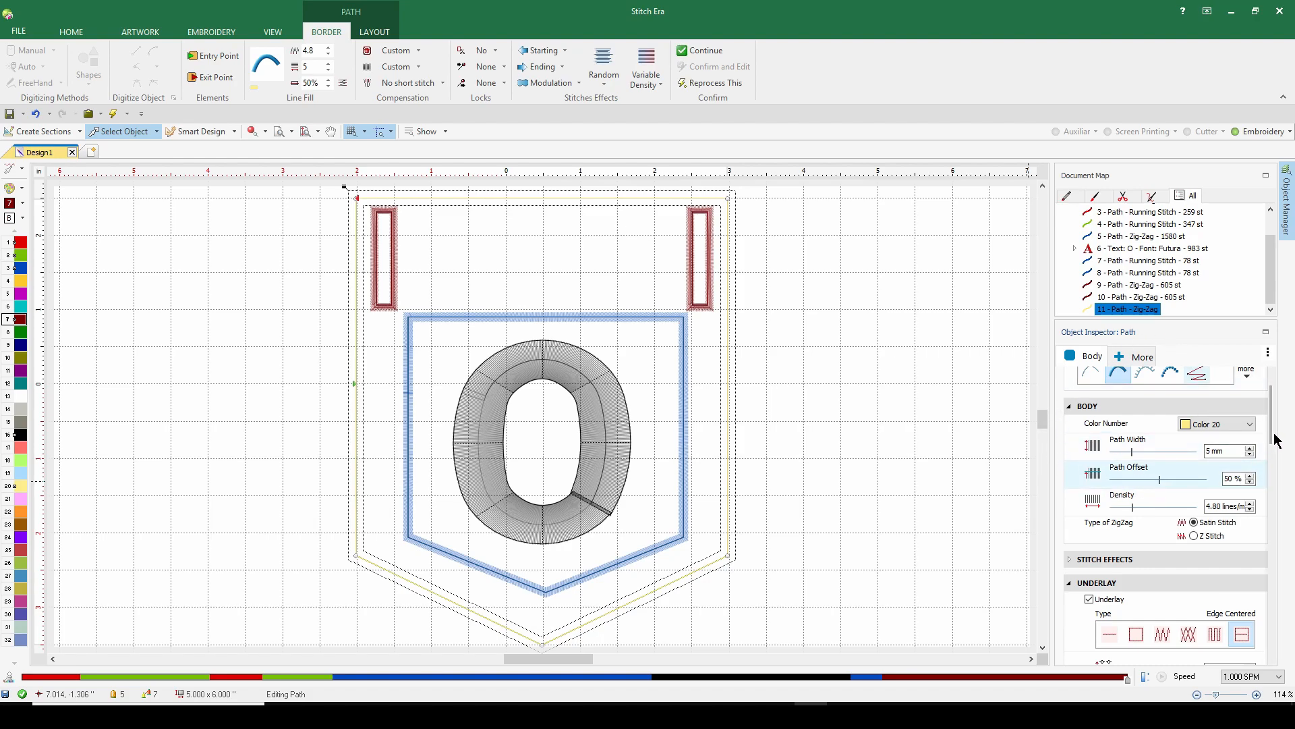
# - Lower the Edge Centered underlay margin of the outer zig-zag outline to less than 1 mm
pyautogui.moveTo(1275, 439); pyautogui.dragTo(1277, 538)
pyautogui.click(1231, 481)
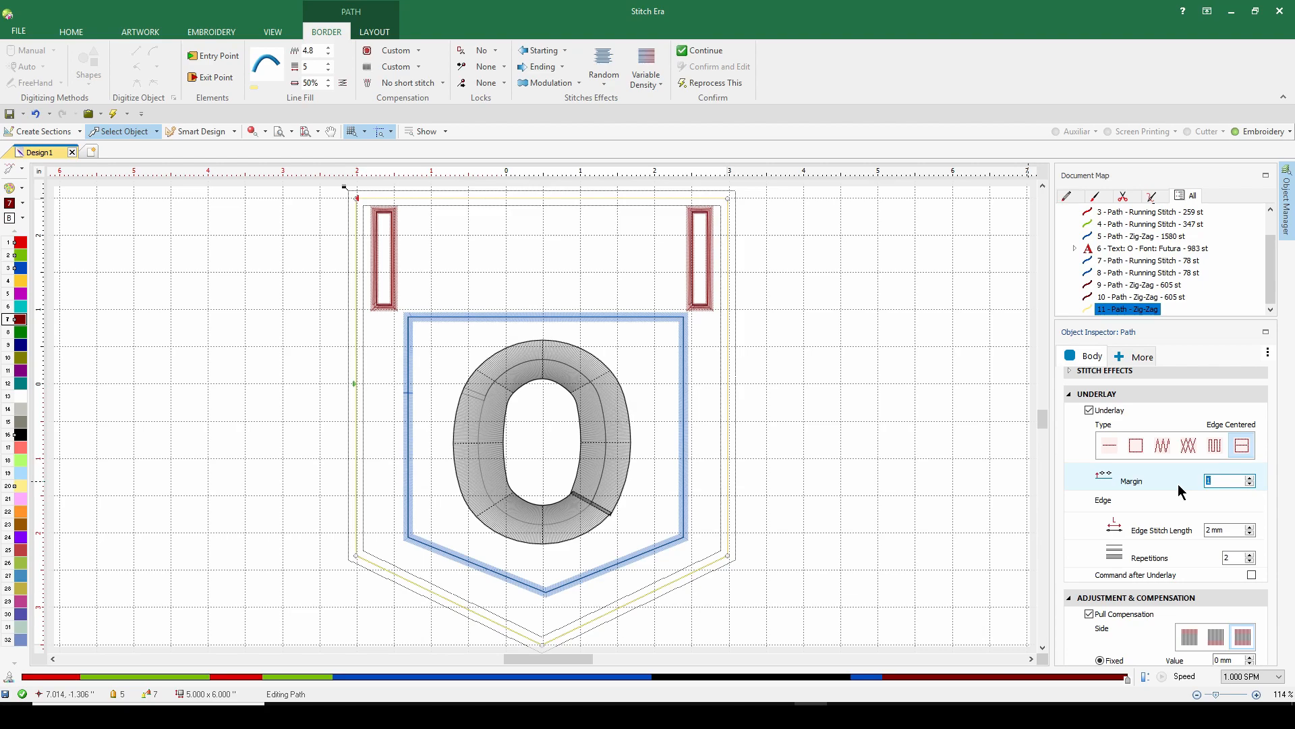
pyautogui.write('0')
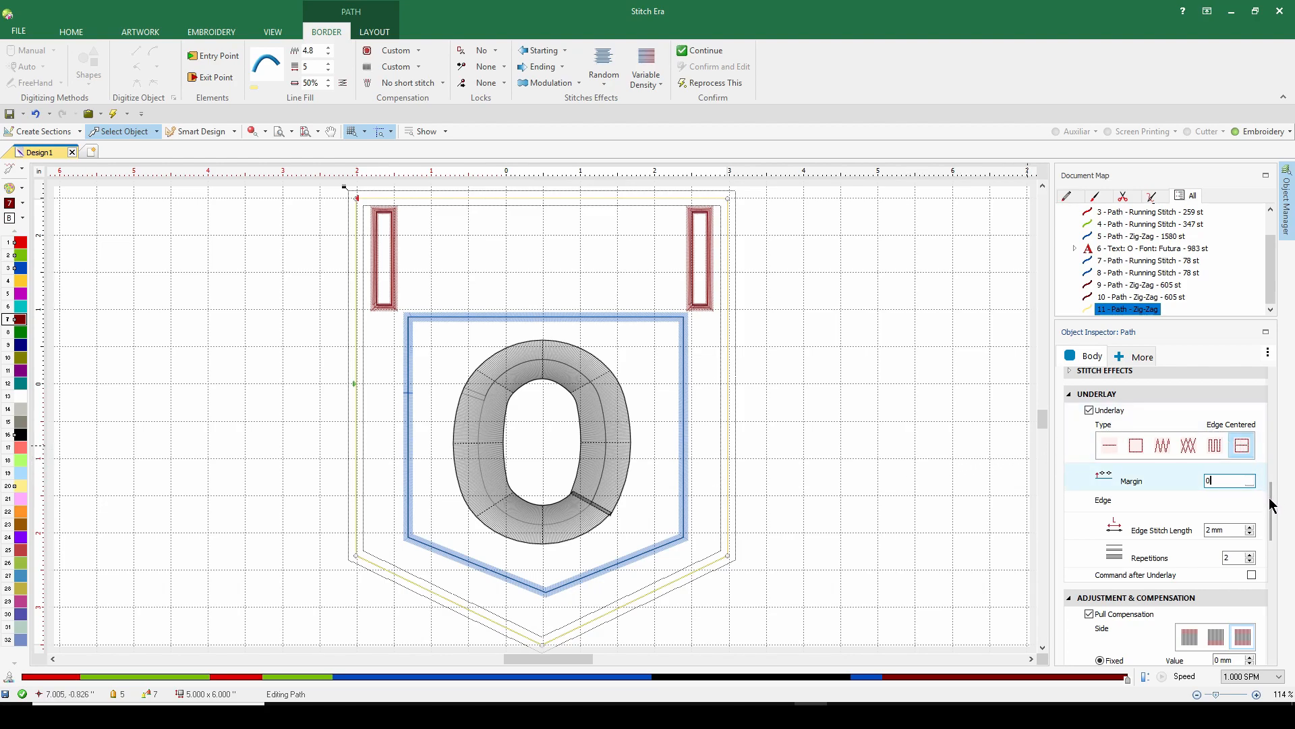
# - Set the outer zig-zag outline's path width to 4 mm and its path offset to 34 %, generating the stitches
pyautogui.moveTo(1272, 508); pyautogui.dragTo(1293, 404)
pyautogui.click(1223, 466)
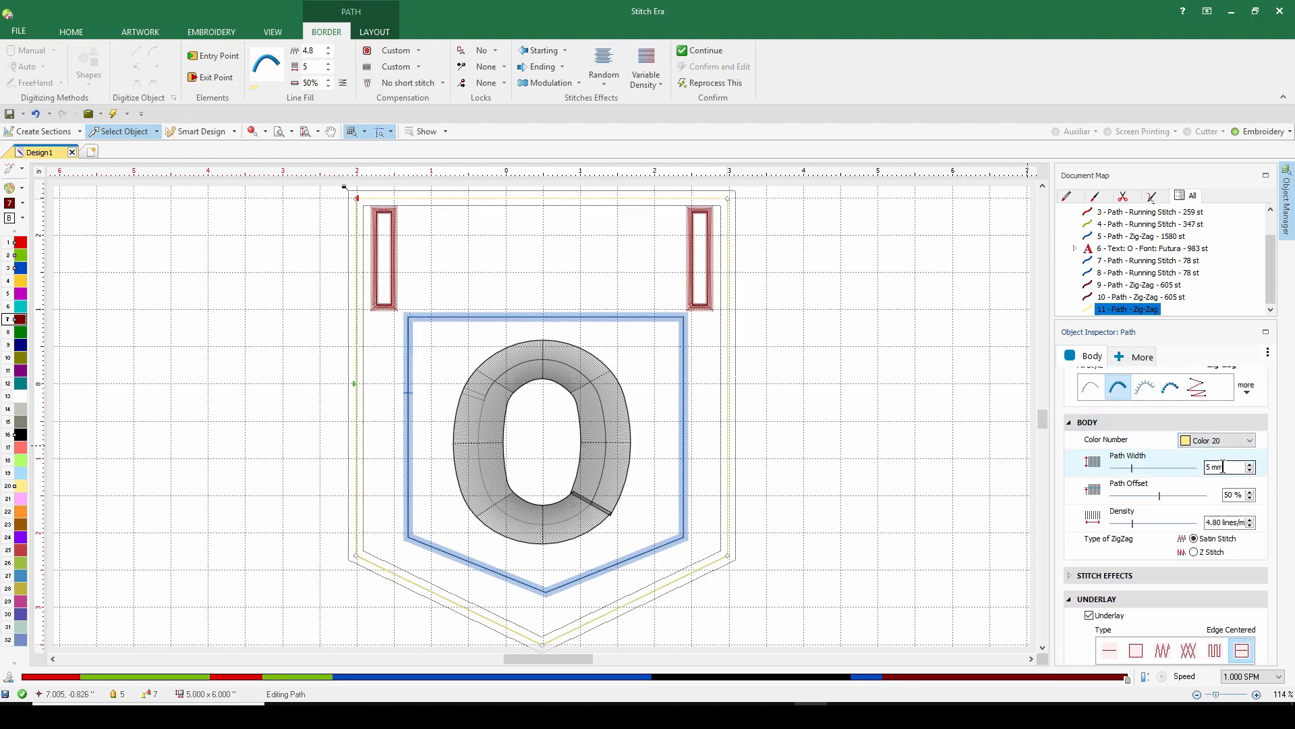
pyautogui.doubleClick(1237, 469)
pyautogui.write('4')
pyautogui.press('Return')
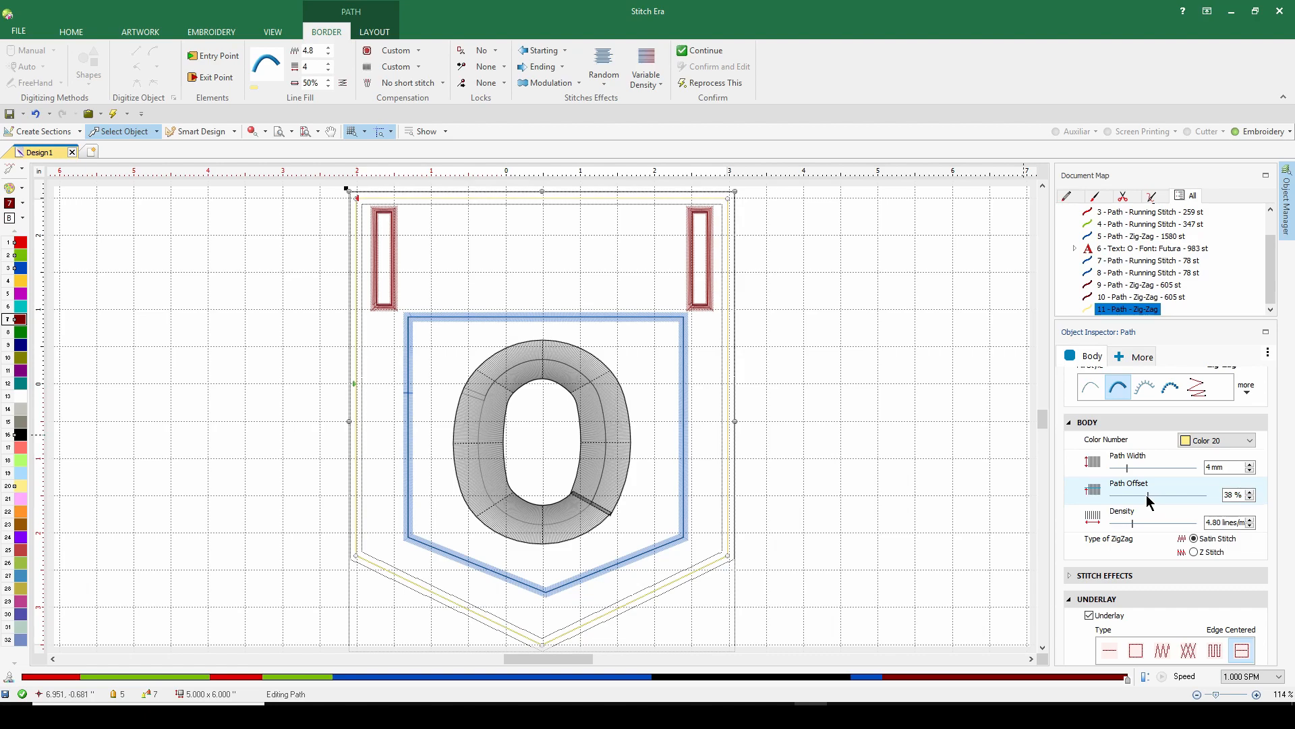
pyautogui.moveTo(1148, 496); pyautogui.dragTo(1146, 489)
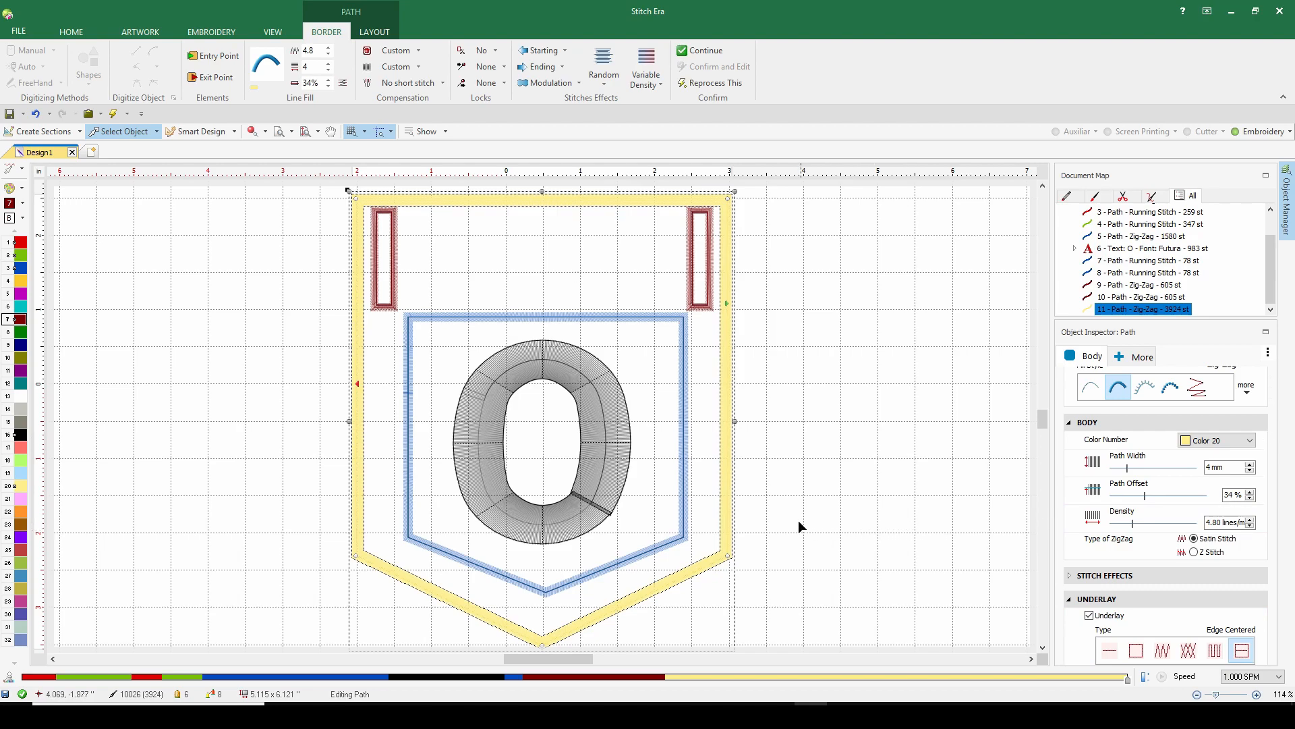
# - Examine the right side of the yellow zig-zag border up close and compare it with the position of the first running stitch outline
pyautogui.scroll(1, 697, 503)
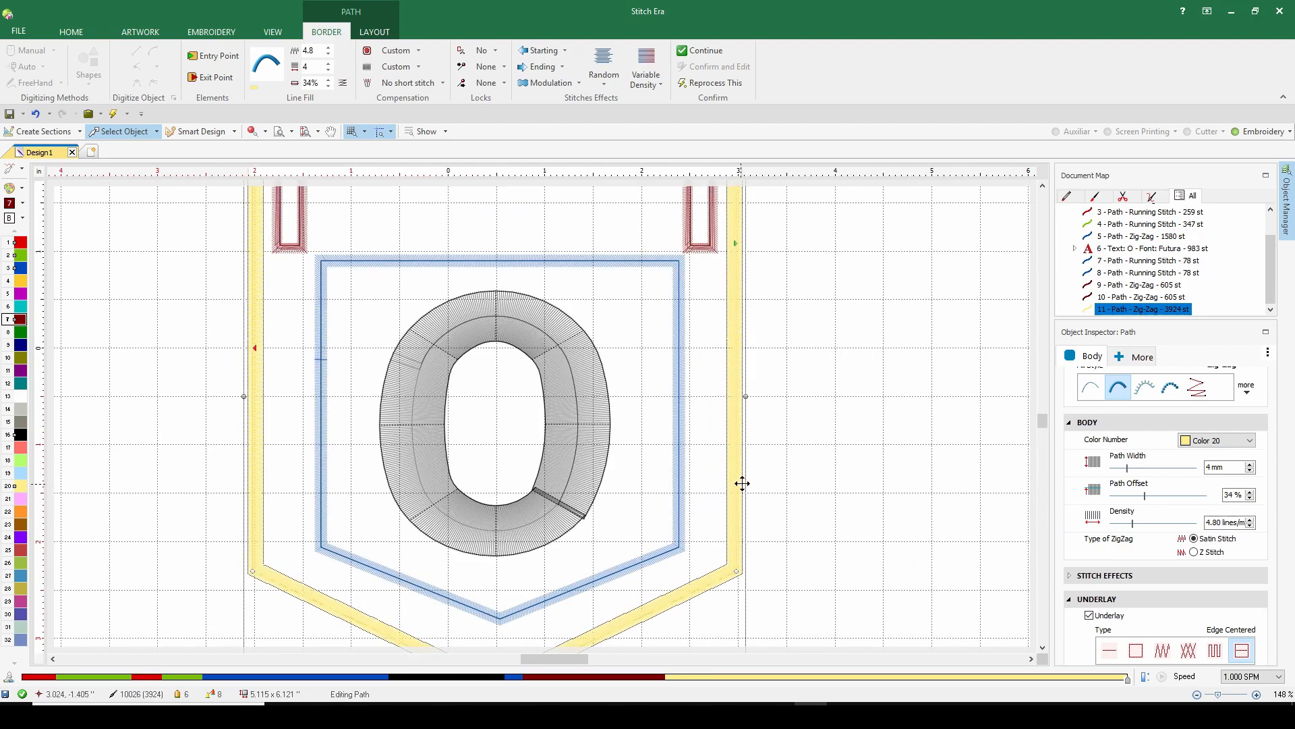
pyautogui.scroll(2, 739, 485)
pyautogui.scroll(3, 708, 529)
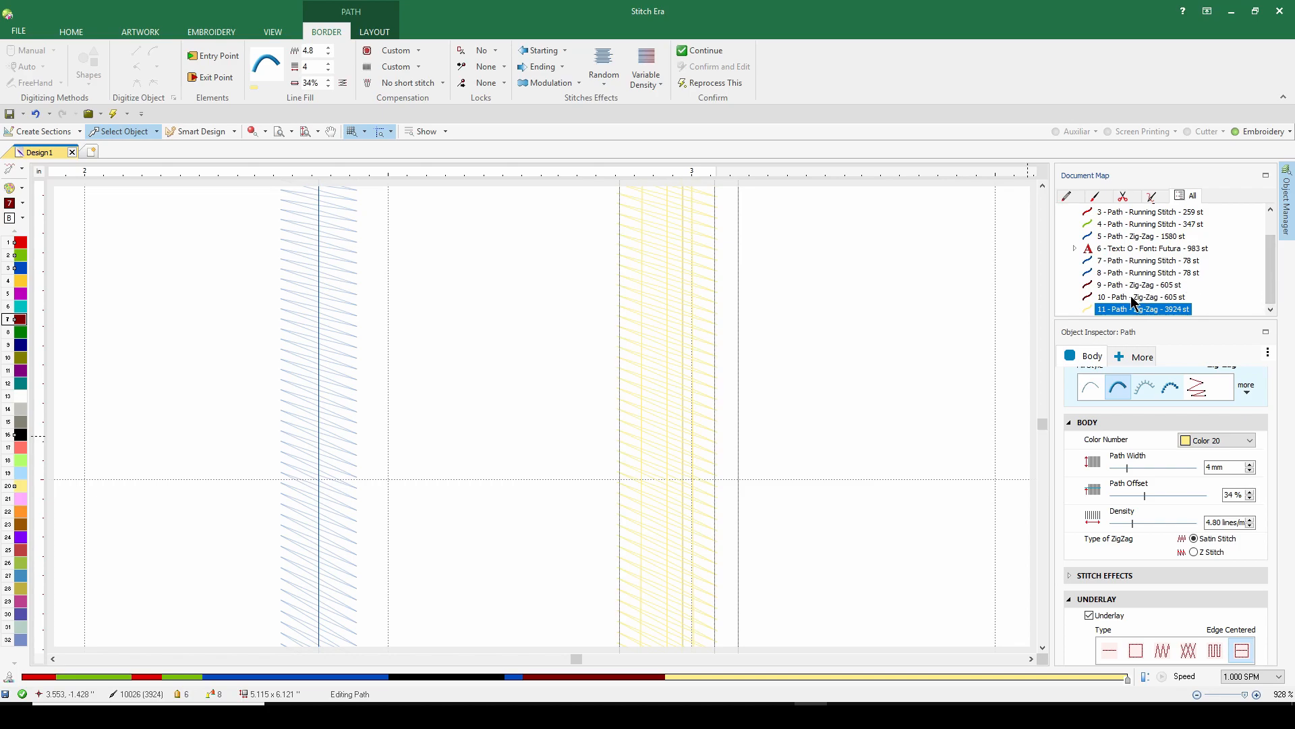
pyautogui.scroll(2, 1134, 303)
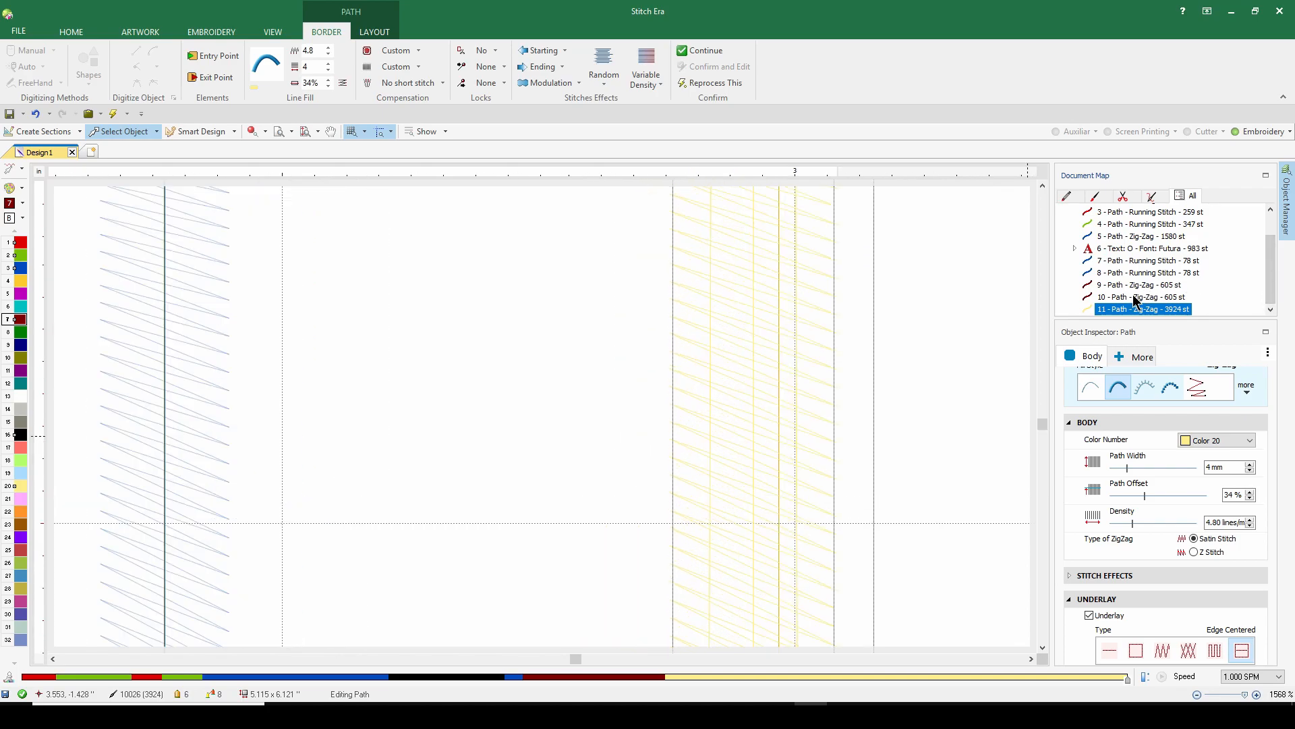
pyautogui.scroll(-2, 1136, 302)
pyautogui.moveTo(1274, 277); pyautogui.dragTo(1276, 246)
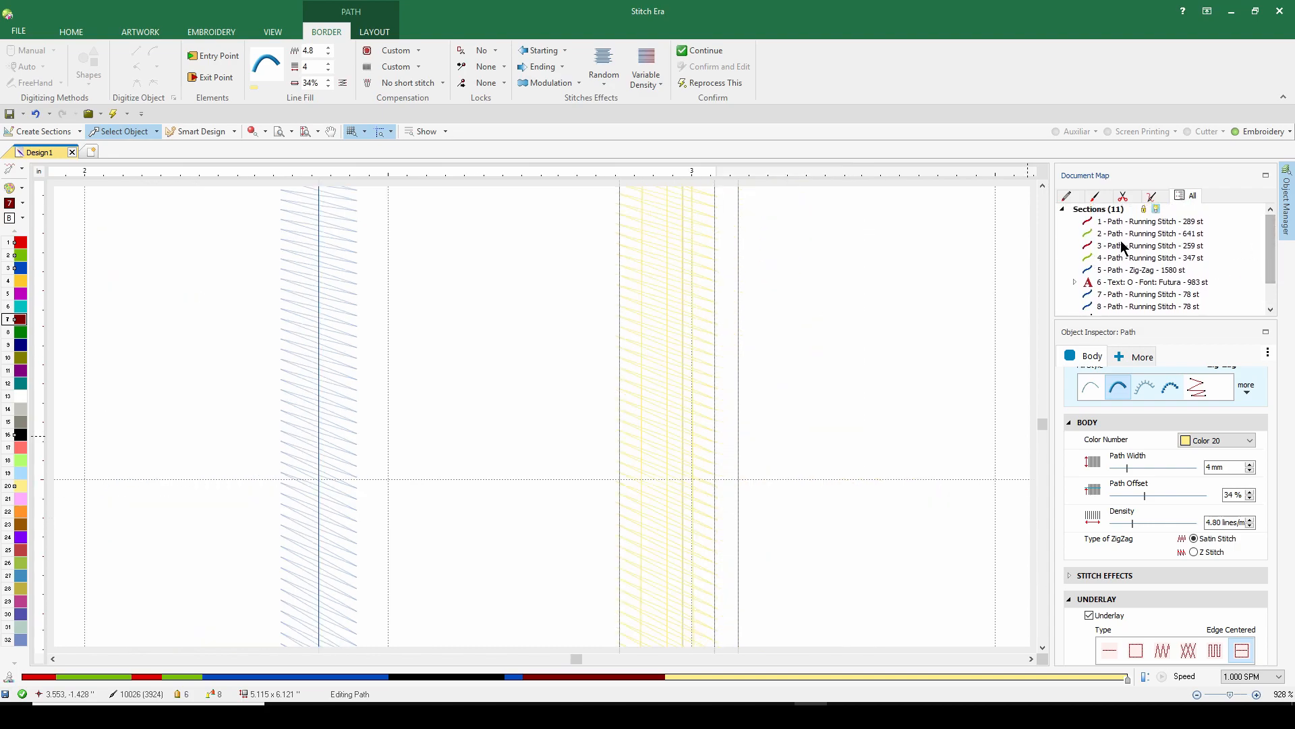
pyautogui.click(1133, 222)
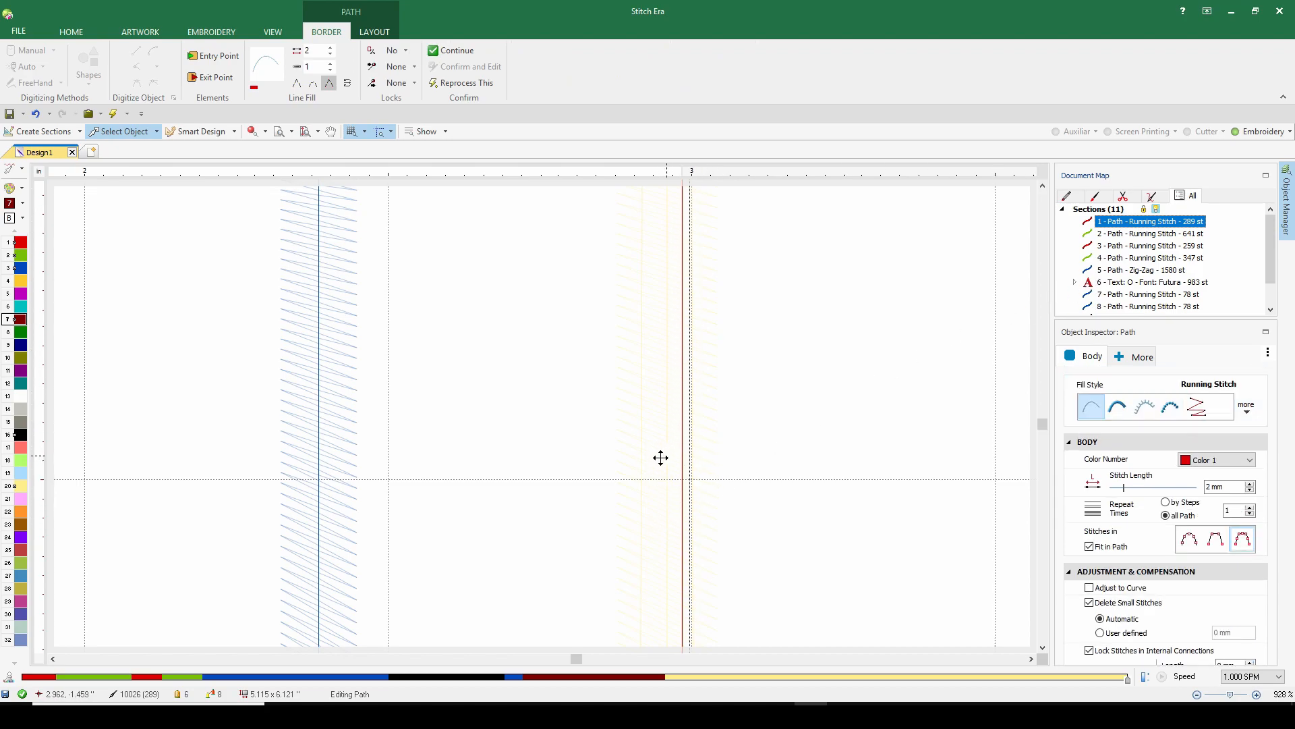
pyautogui.scroll(1, 685, 497)
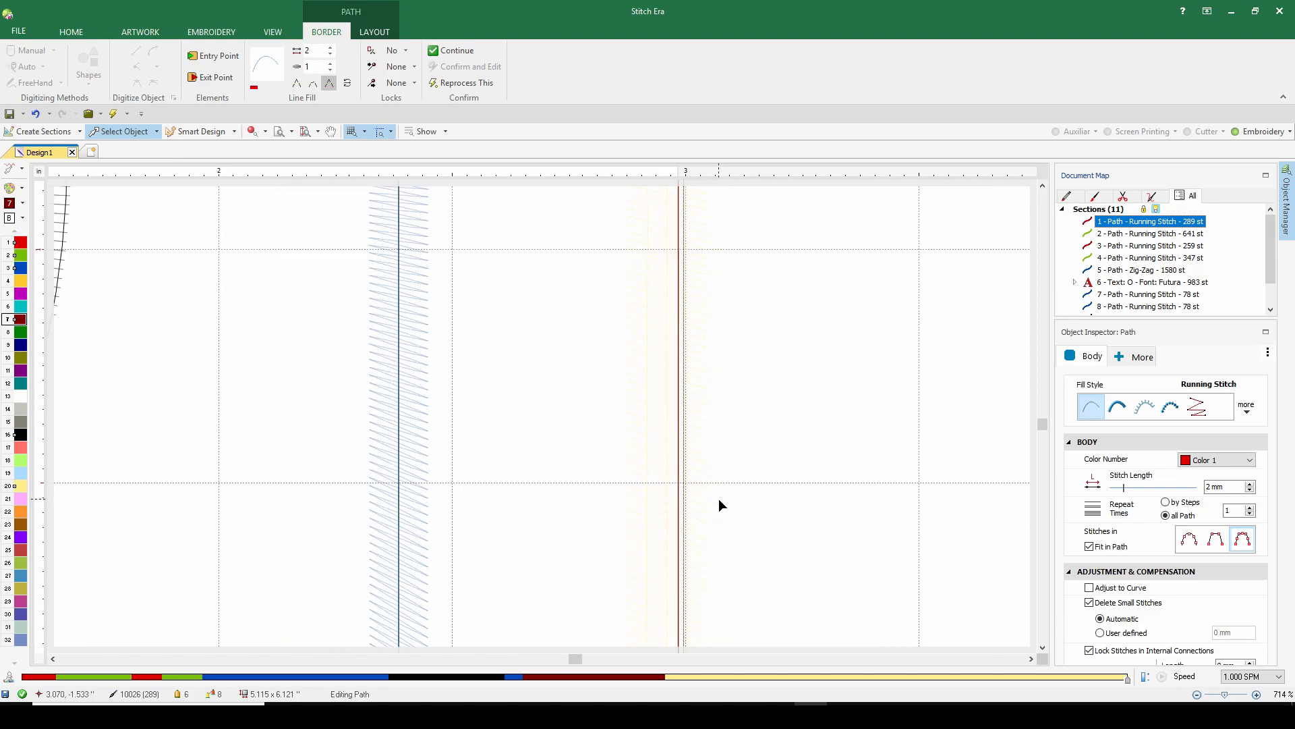
# - Change the thread color of the outer zig-zag border to Color 11 (purple)
pyautogui.scroll(1, 719, 500)
pyautogui.scroll(2, 625, 480)
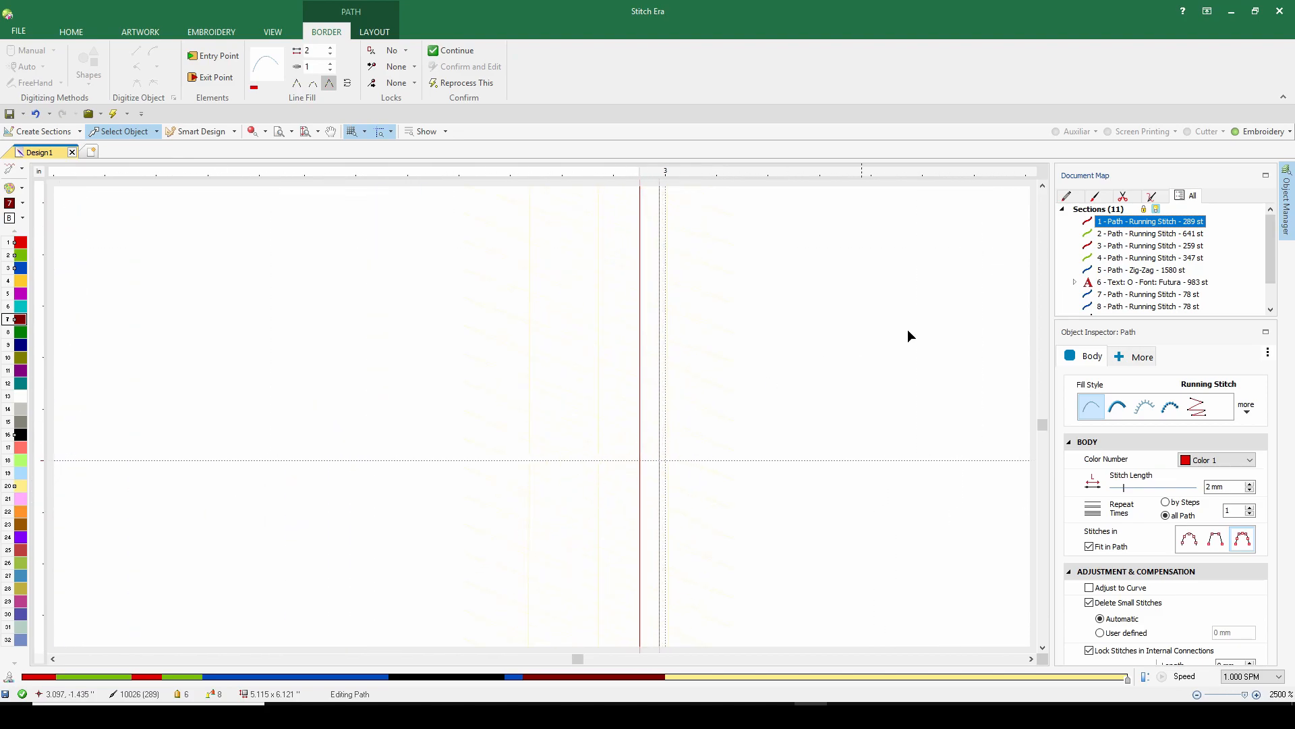
pyautogui.moveTo(1274, 255); pyautogui.dragTo(1274, 277)
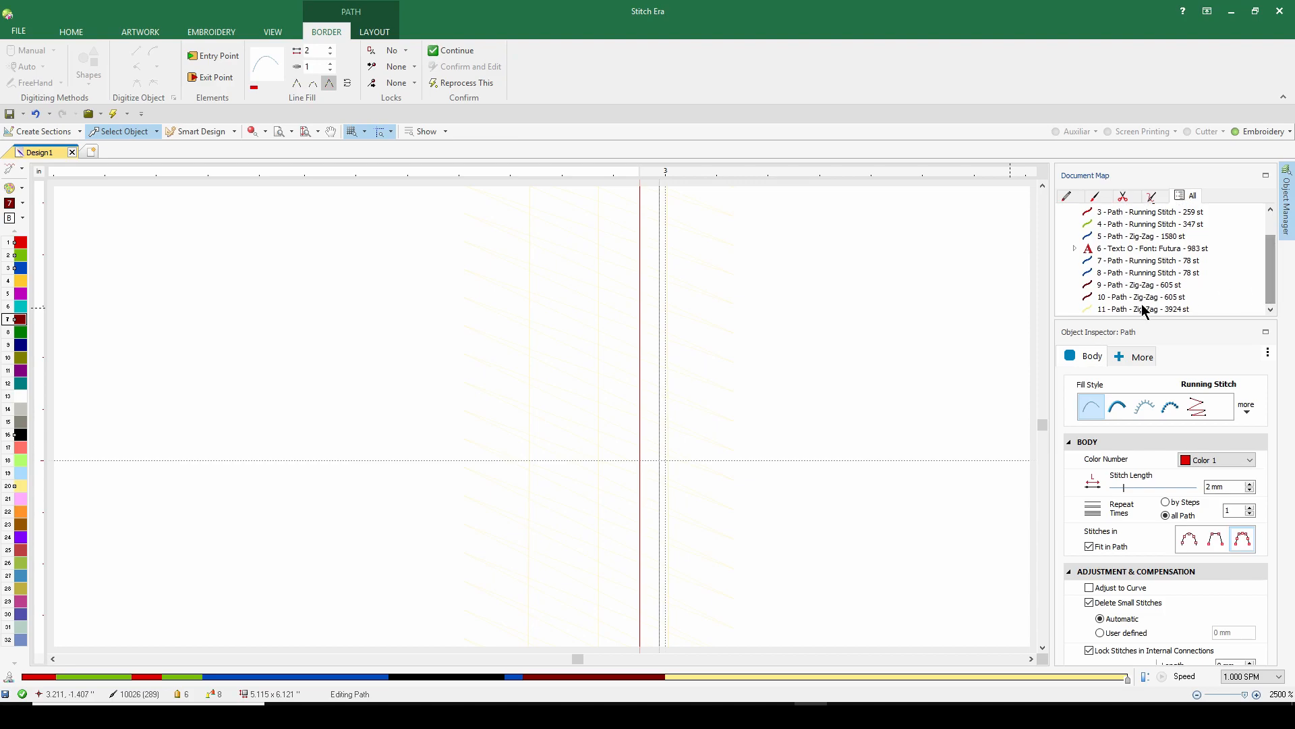
pyautogui.click(1100, 310)
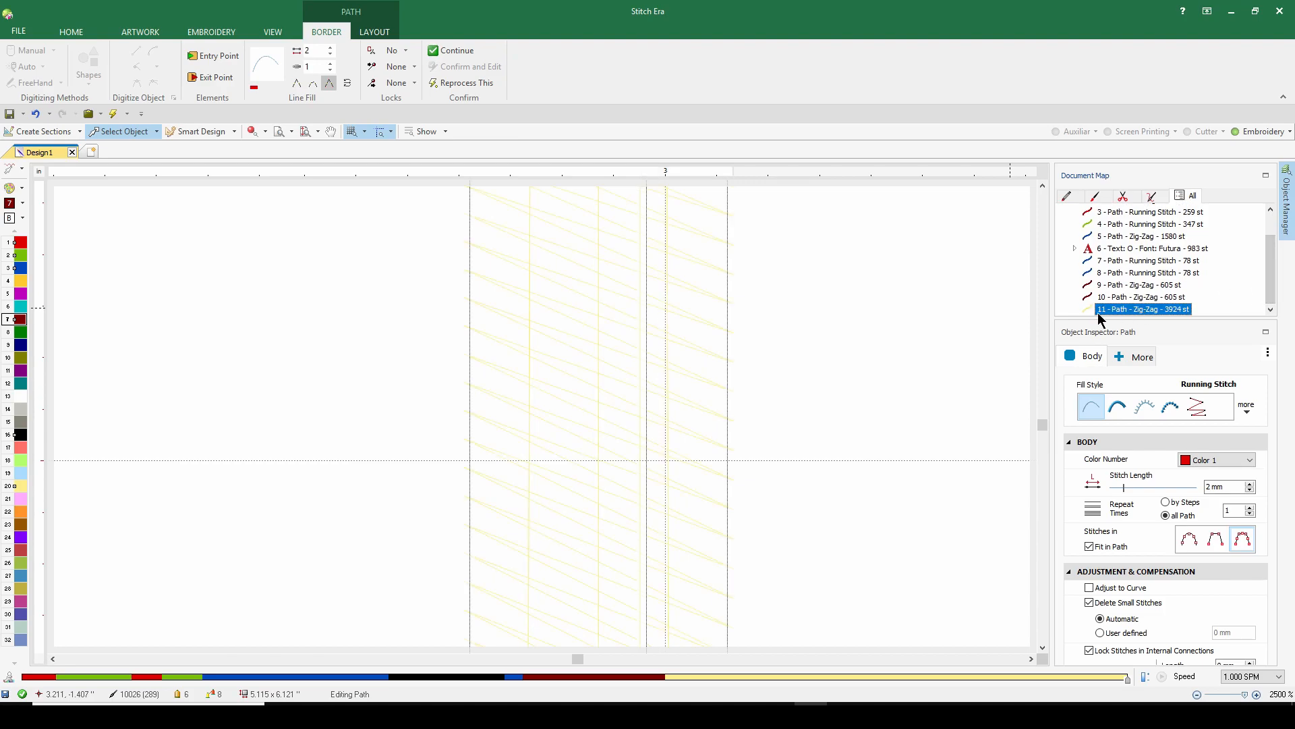
pyautogui.click(31, 370)
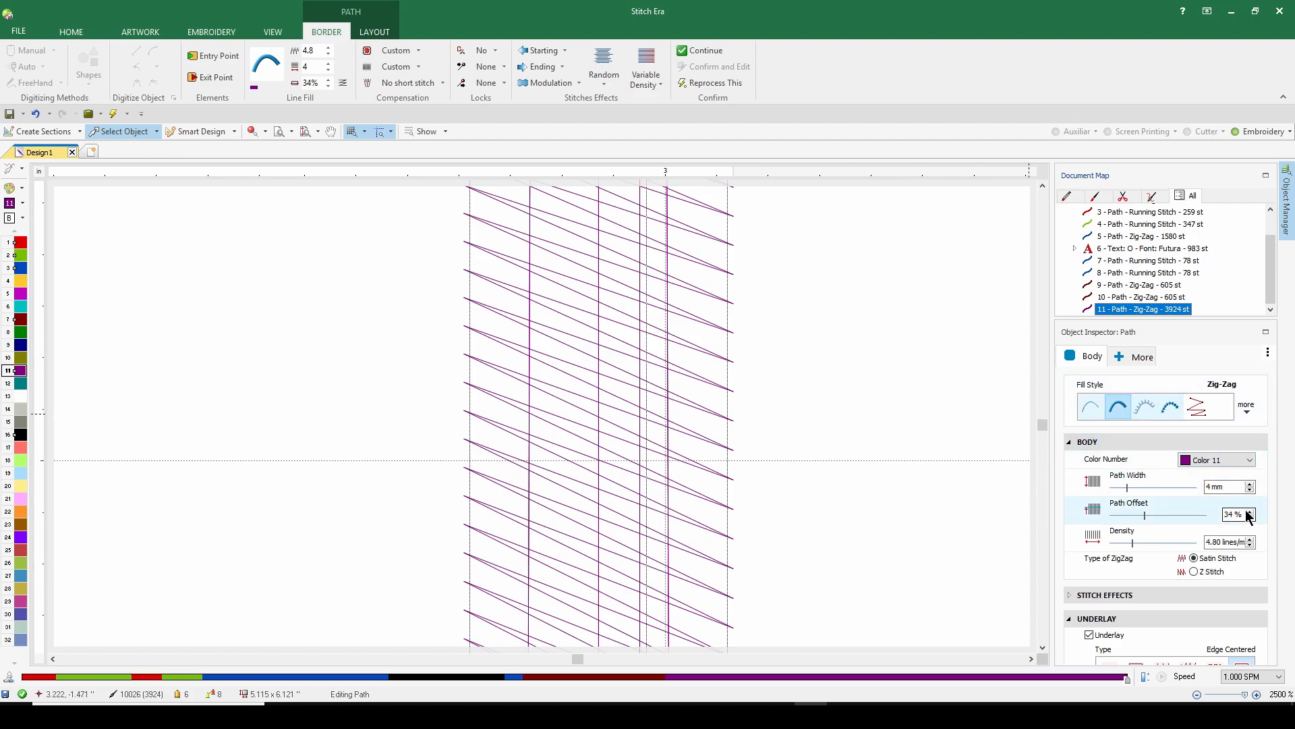
# - Scale the pennant's upper-left rectangle, both running stitch and zig-zag paths together, to a height of 1 inch with proportions locked
pyautogui.scroll(-3, 592, 475)
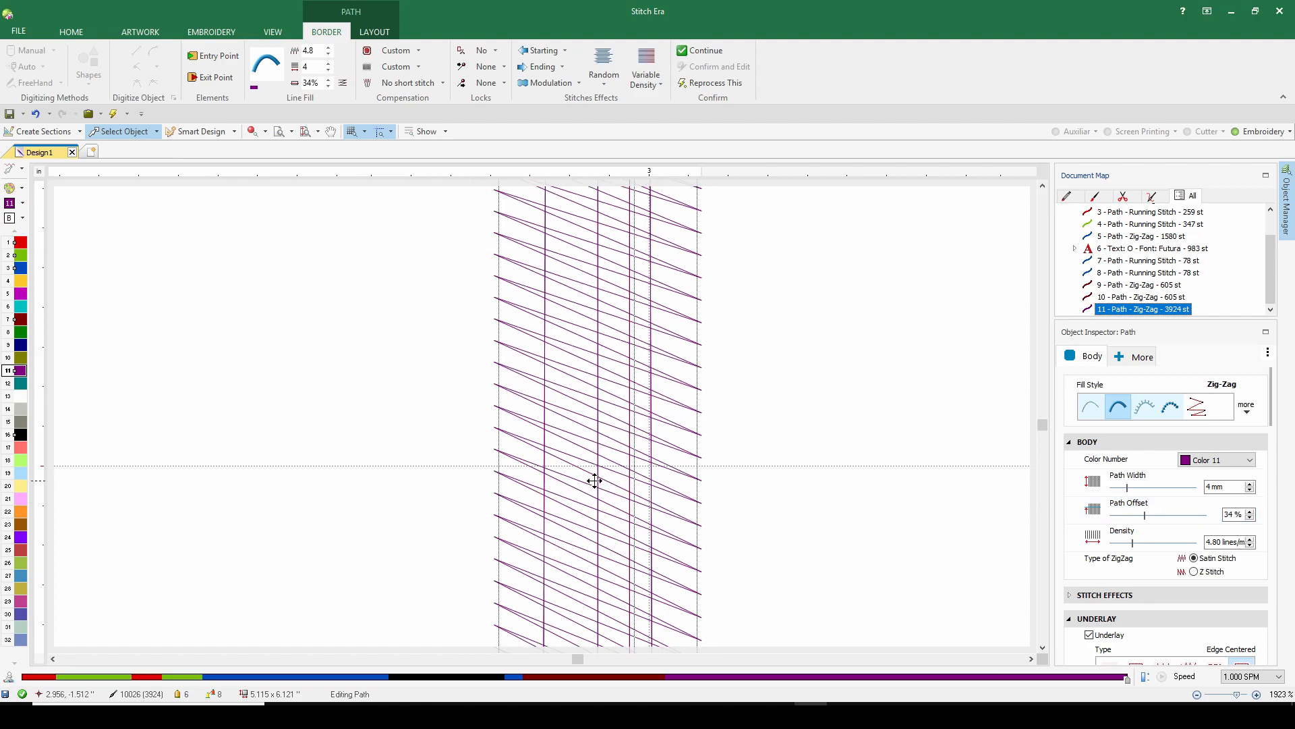
pyautogui.scroll(-5, 591, 476)
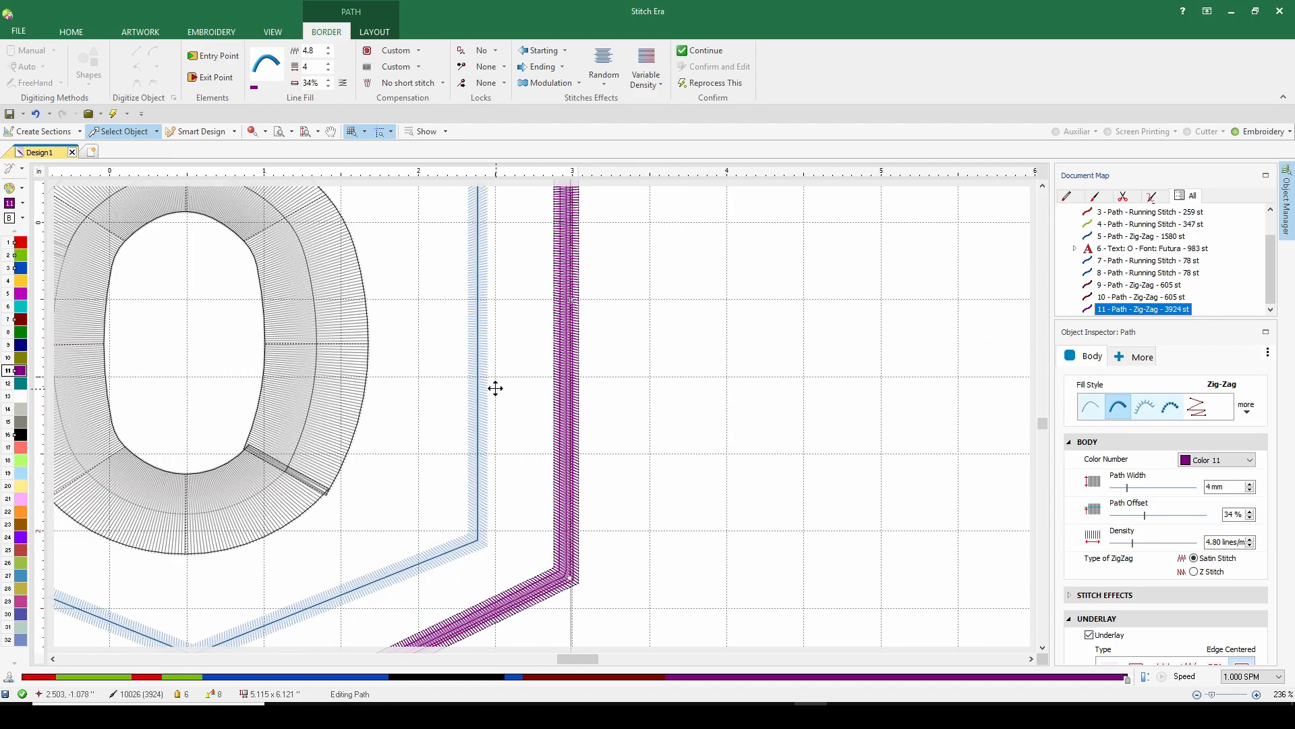
pyautogui.scroll(-1, 495, 376)
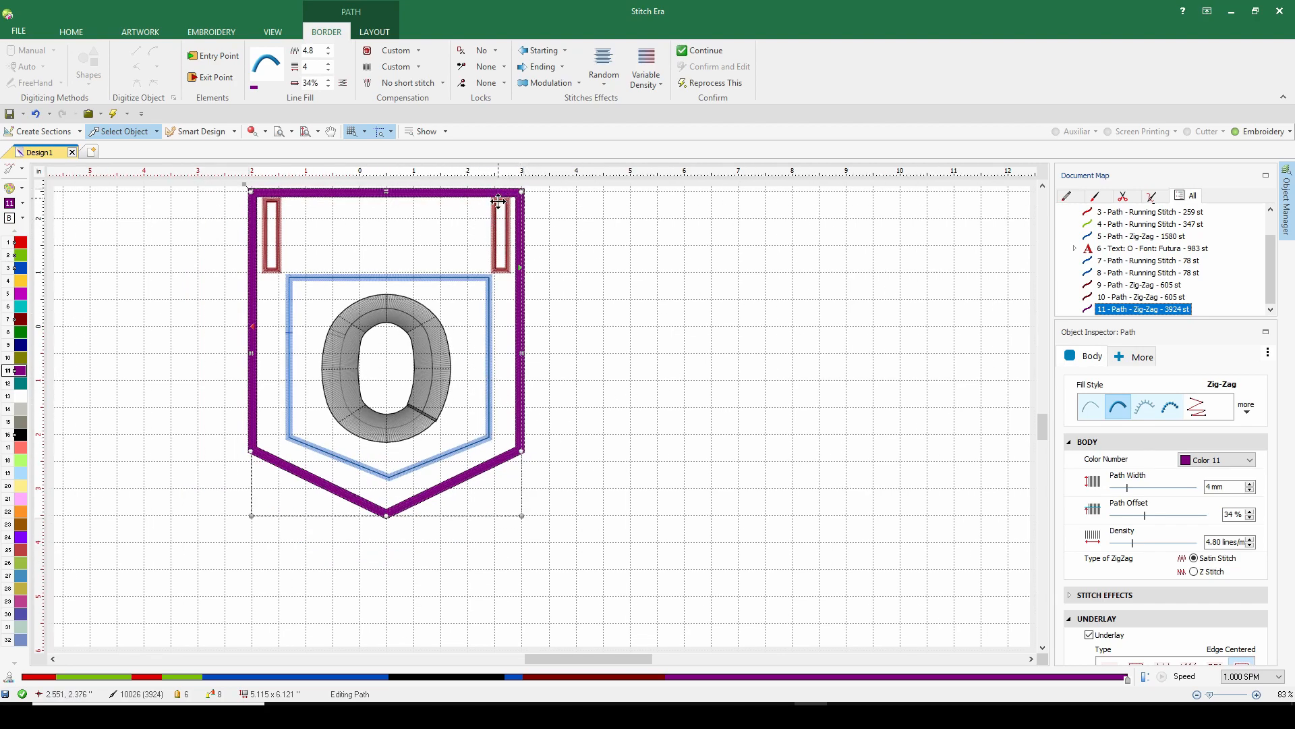
pyautogui.scroll(4, 495, 201)
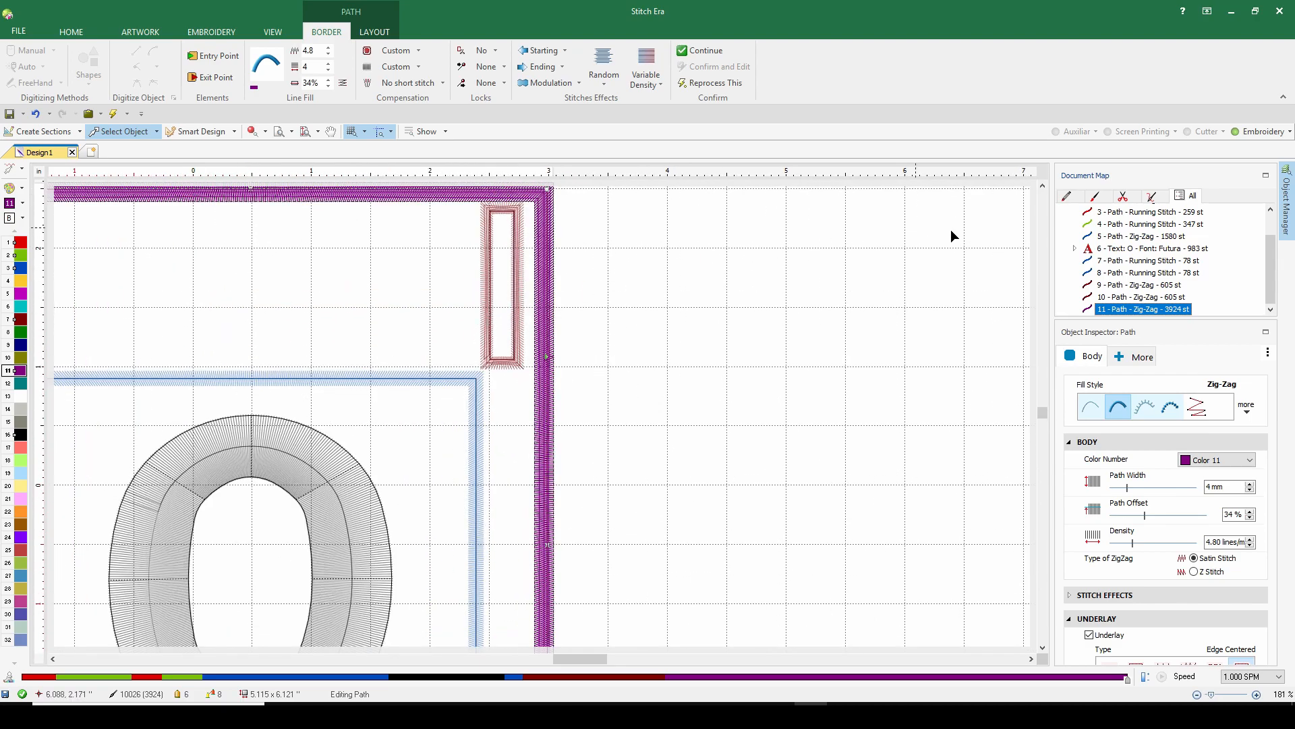
pyautogui.moveTo(1270, 272)
pyautogui.mouseDown()
pyautogui.moveTo(1270, 251)
pyautogui.moveTo(1270, 290)
pyautogui.mouseUp()
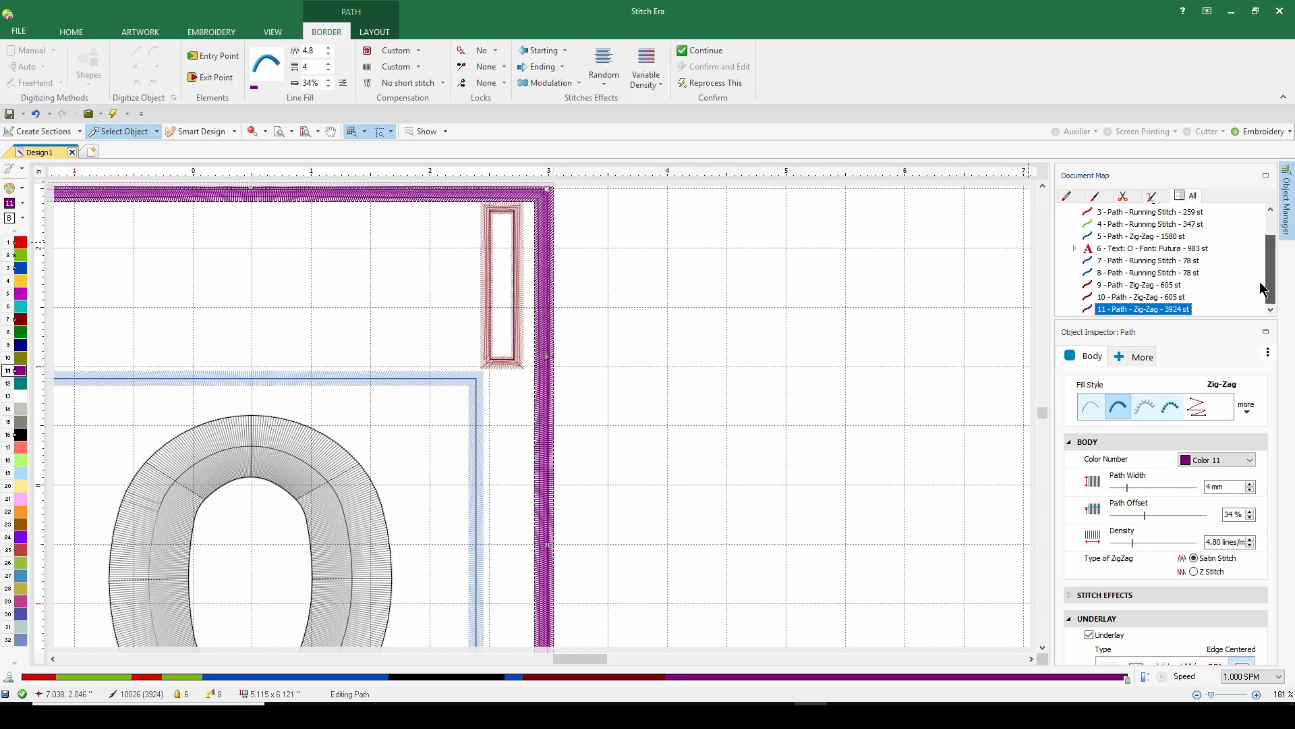
pyautogui.click(1134, 260)
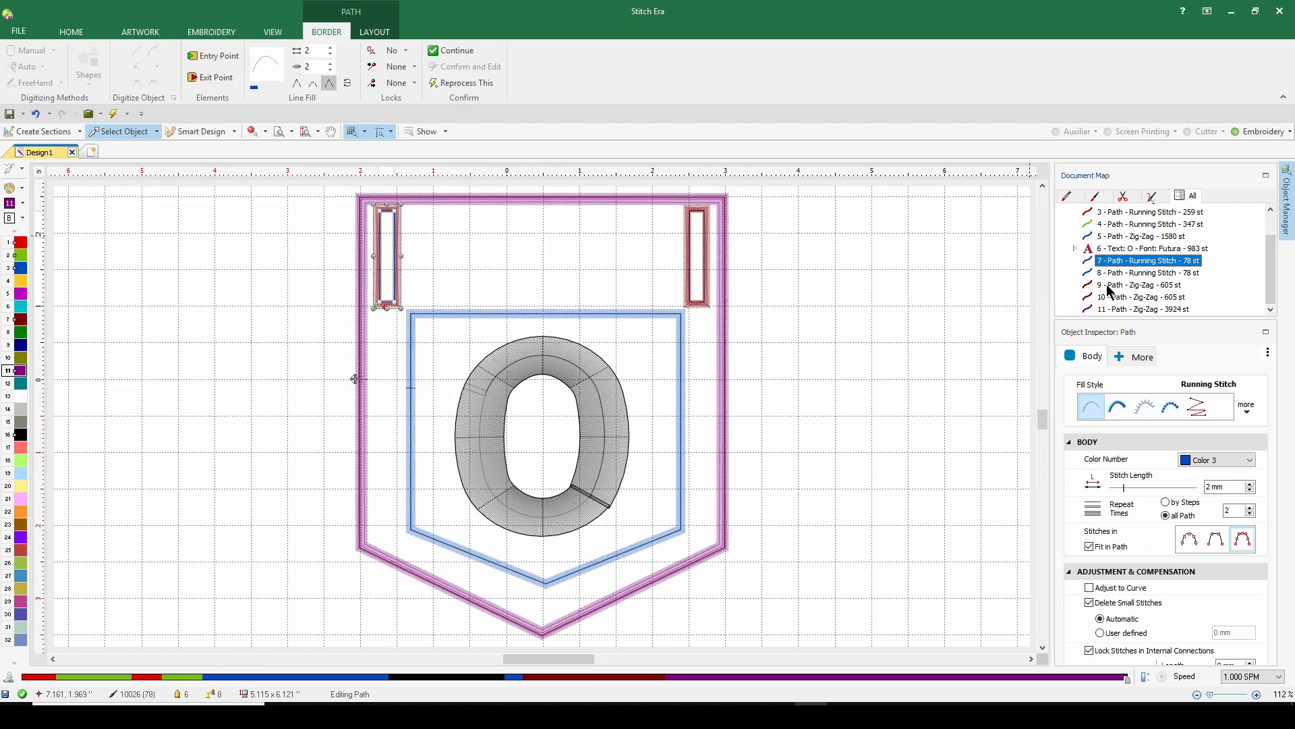
pyautogui.press('alt')
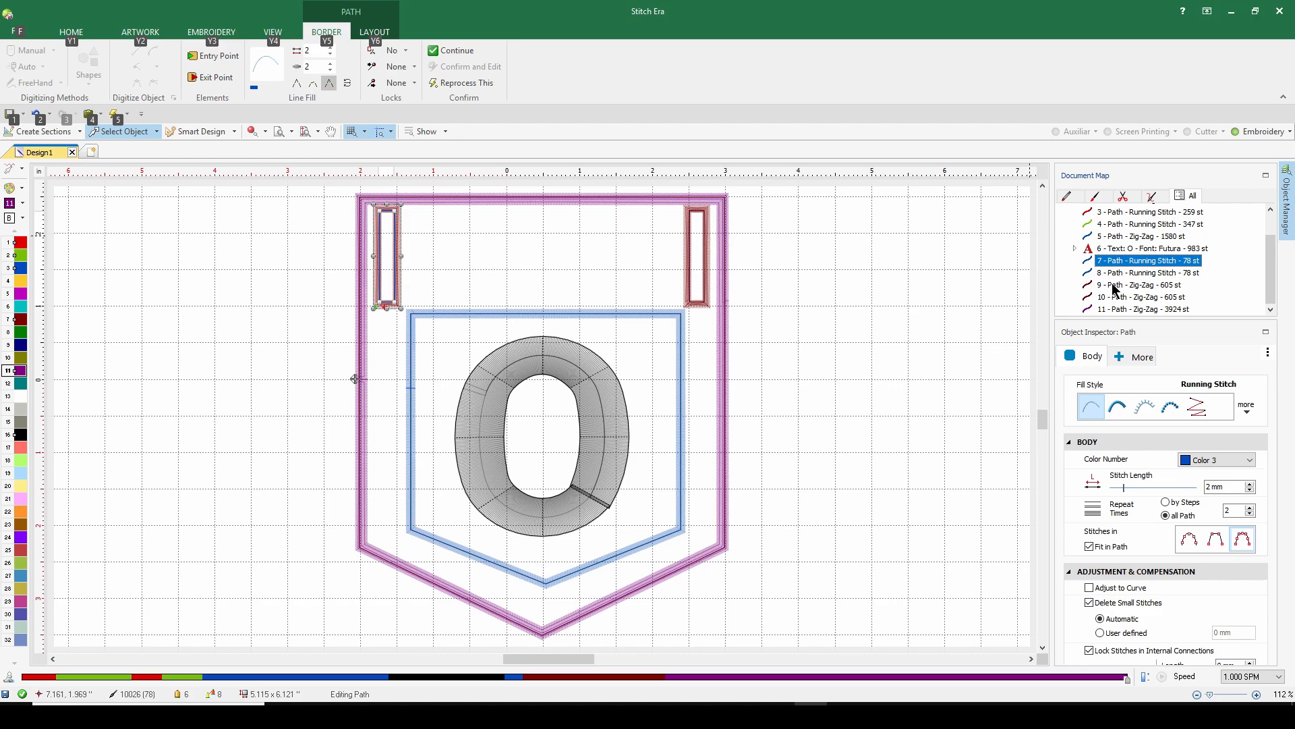
pyautogui.keyDown('ctrl'); pyautogui.click(1113, 285); pyautogui.keyUp('ctrl')
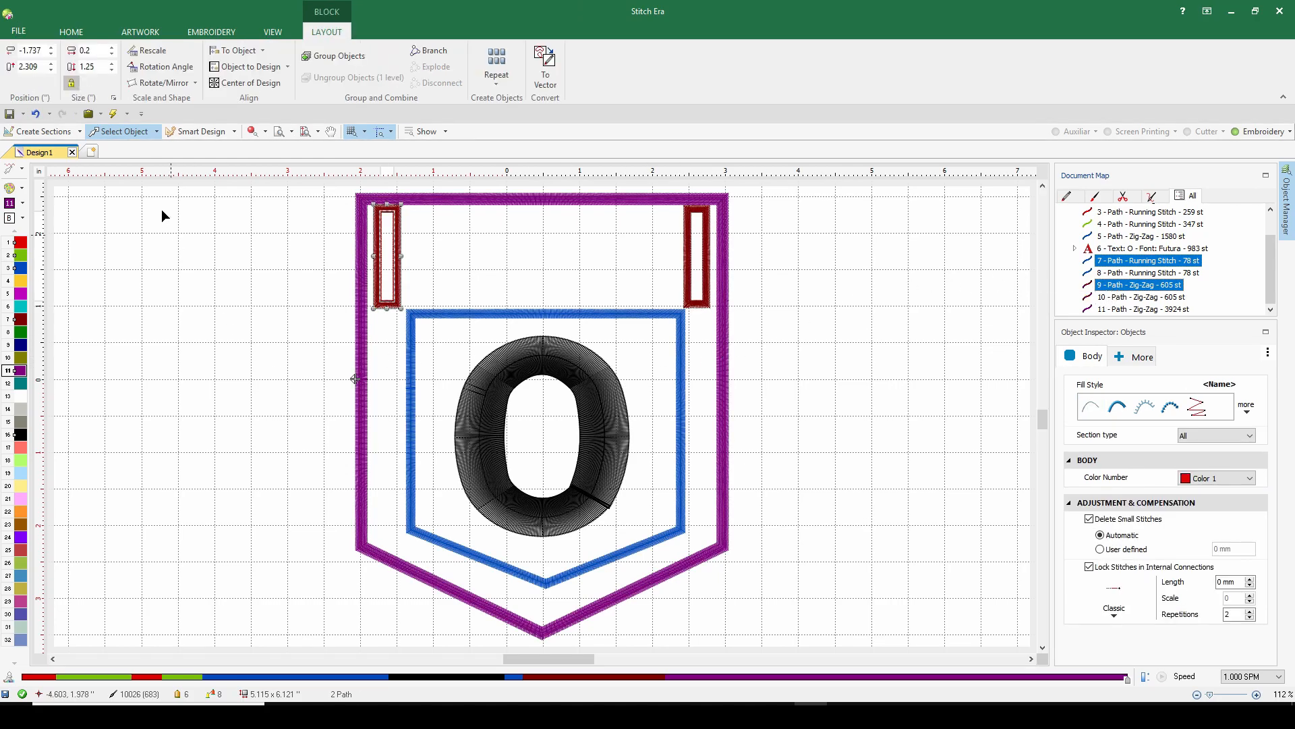
pyautogui.click(97, 65)
pyautogui.write('1')
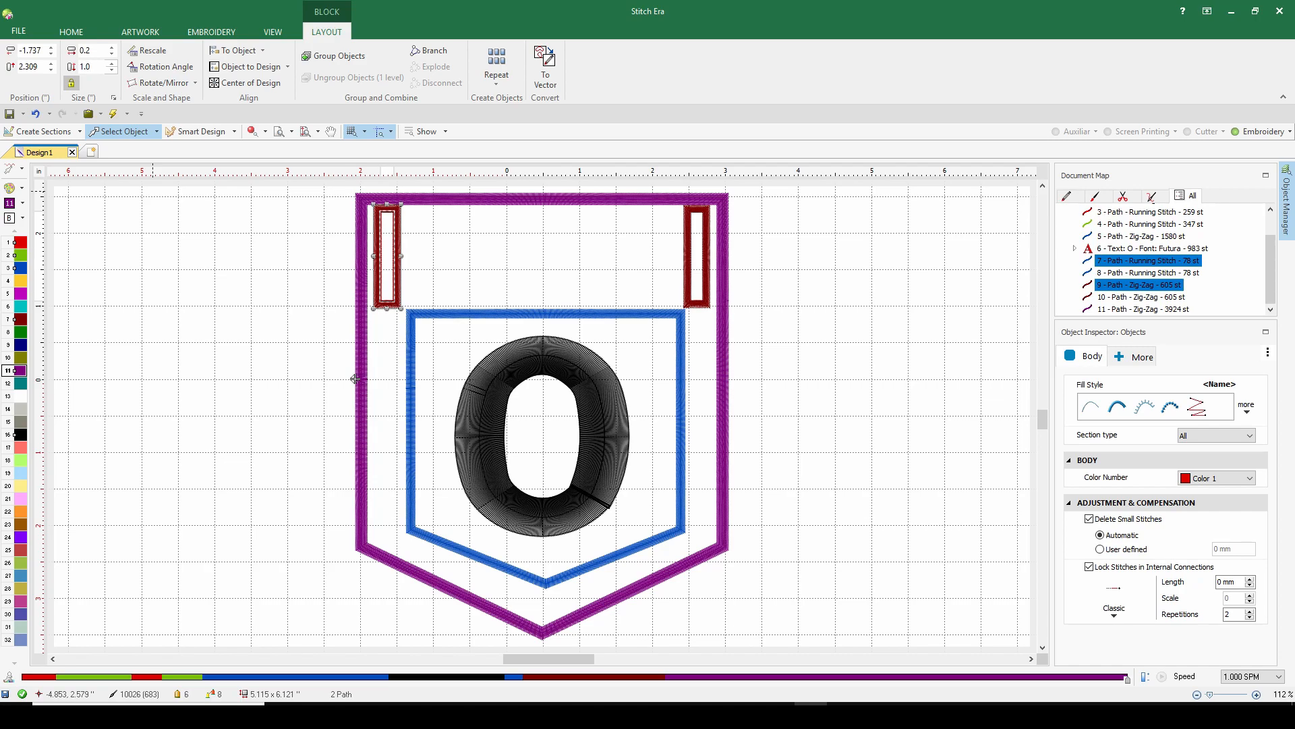
pyautogui.press('Return')
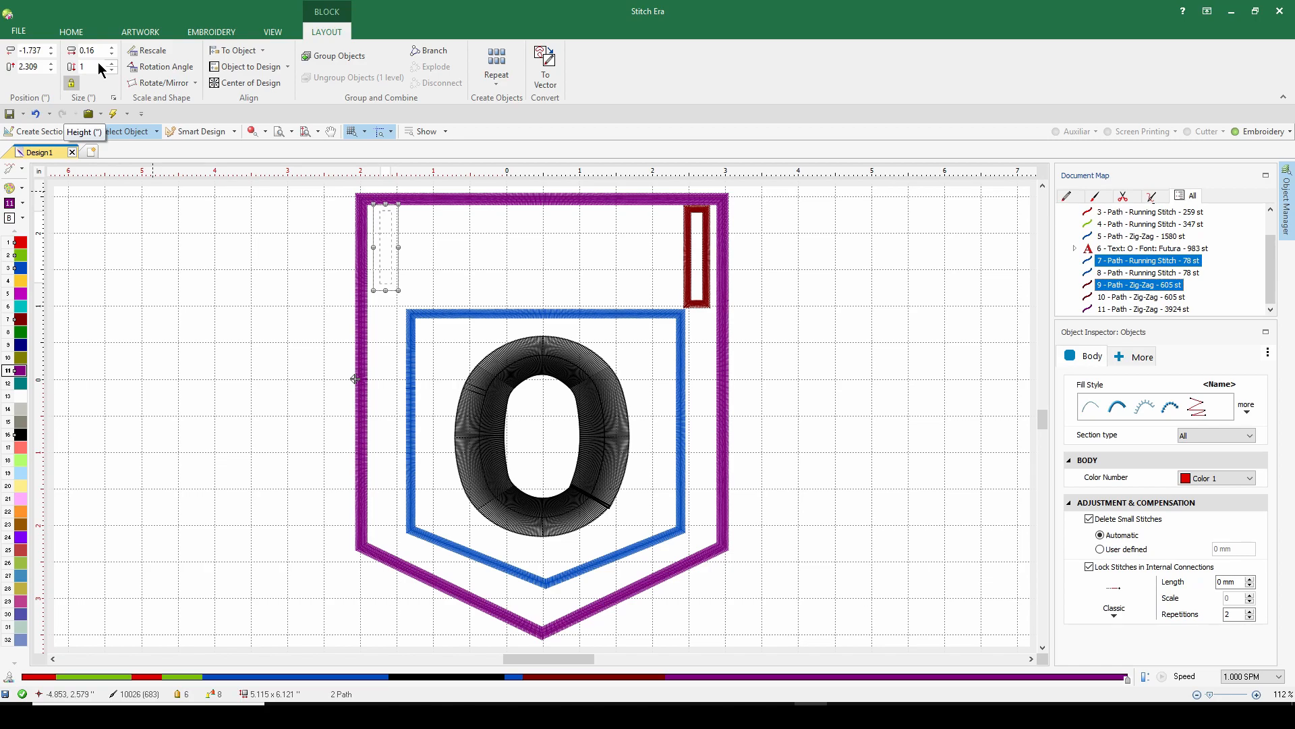
# - Scale the upper-right rectangle's running stitch and zig-zag paths together to a height of 1 inch with proportions locked
pyautogui.doubleClick(1122, 272)
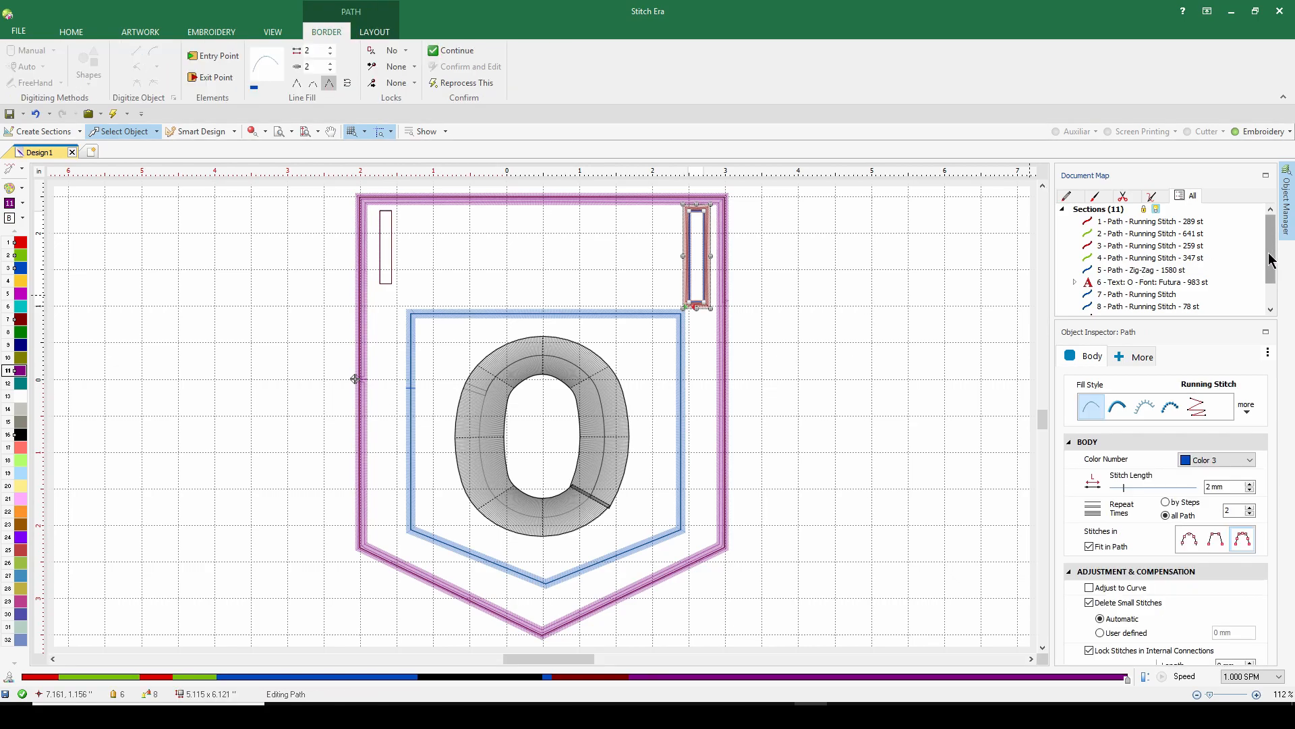
pyautogui.scroll(-1, 1271, 259)
pyautogui.click(1114, 273)
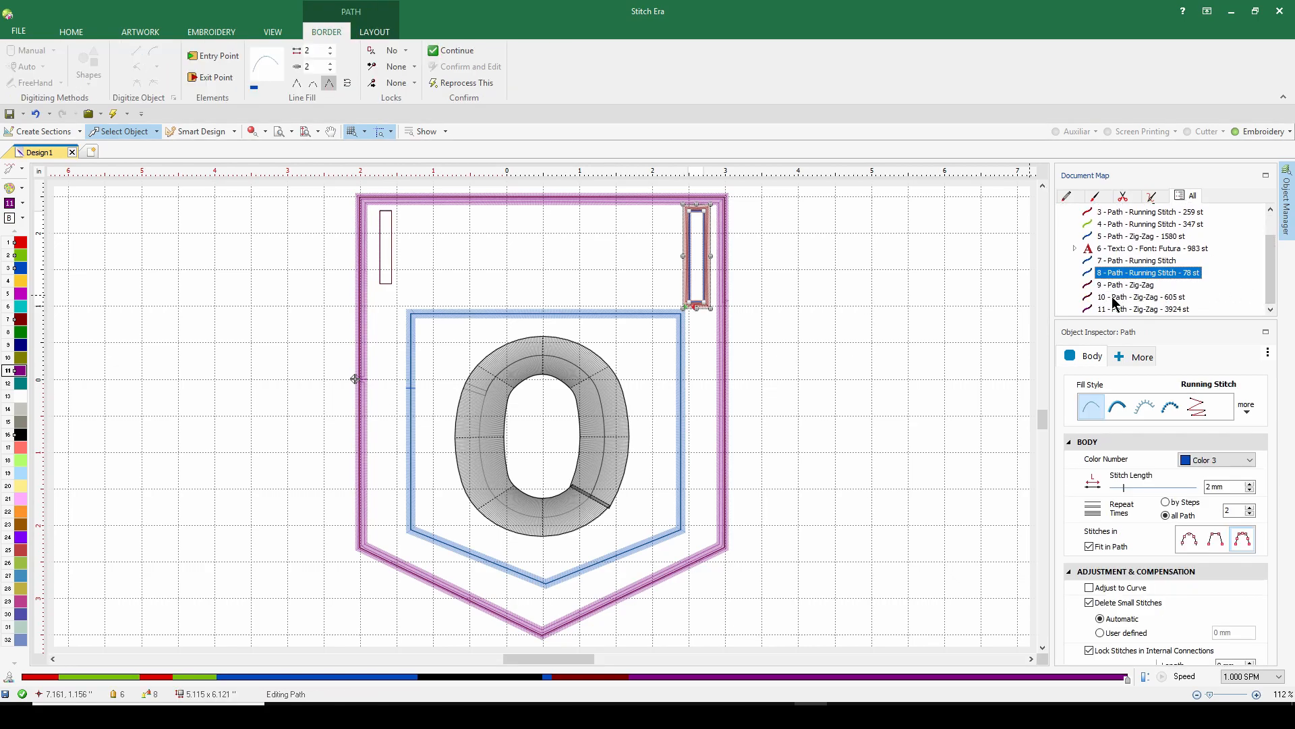
pyautogui.keyDown('ctrl'); pyautogui.click(1118, 297); pyautogui.keyUp('ctrl')
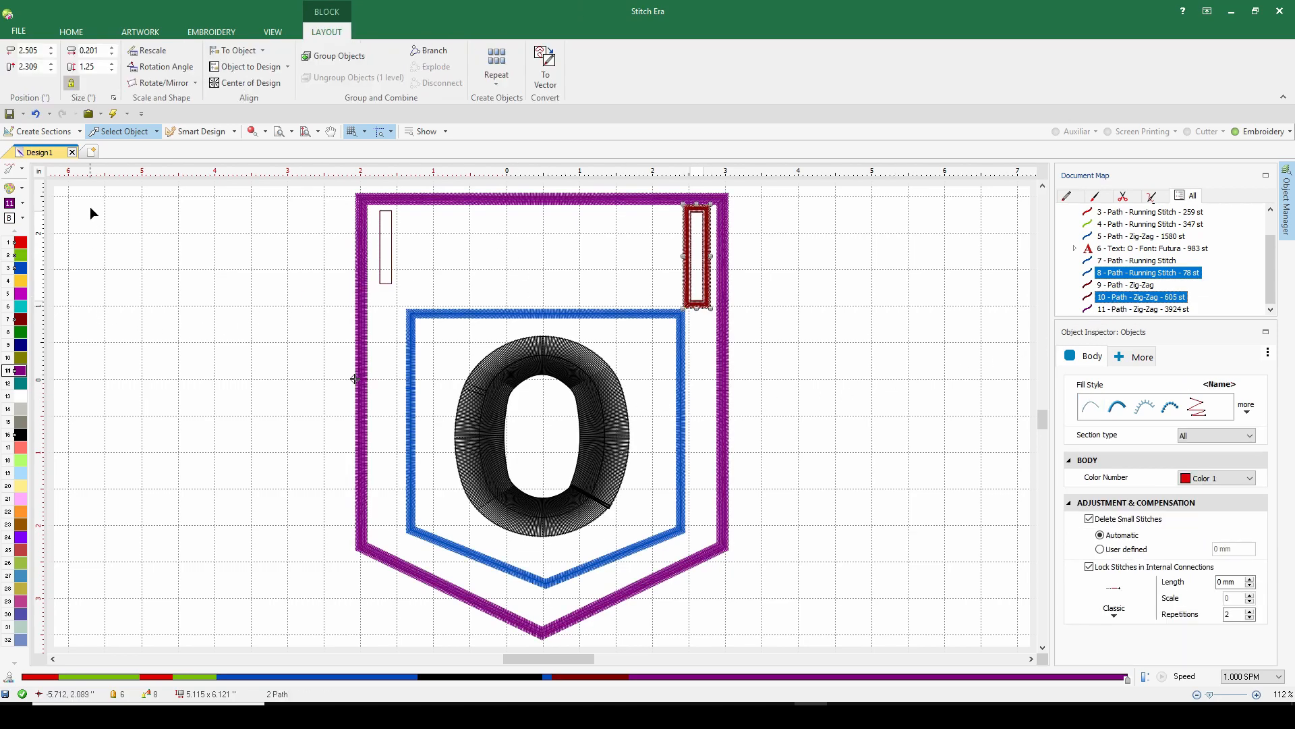
pyautogui.doubleClick(86, 67)
pyautogui.write('1')
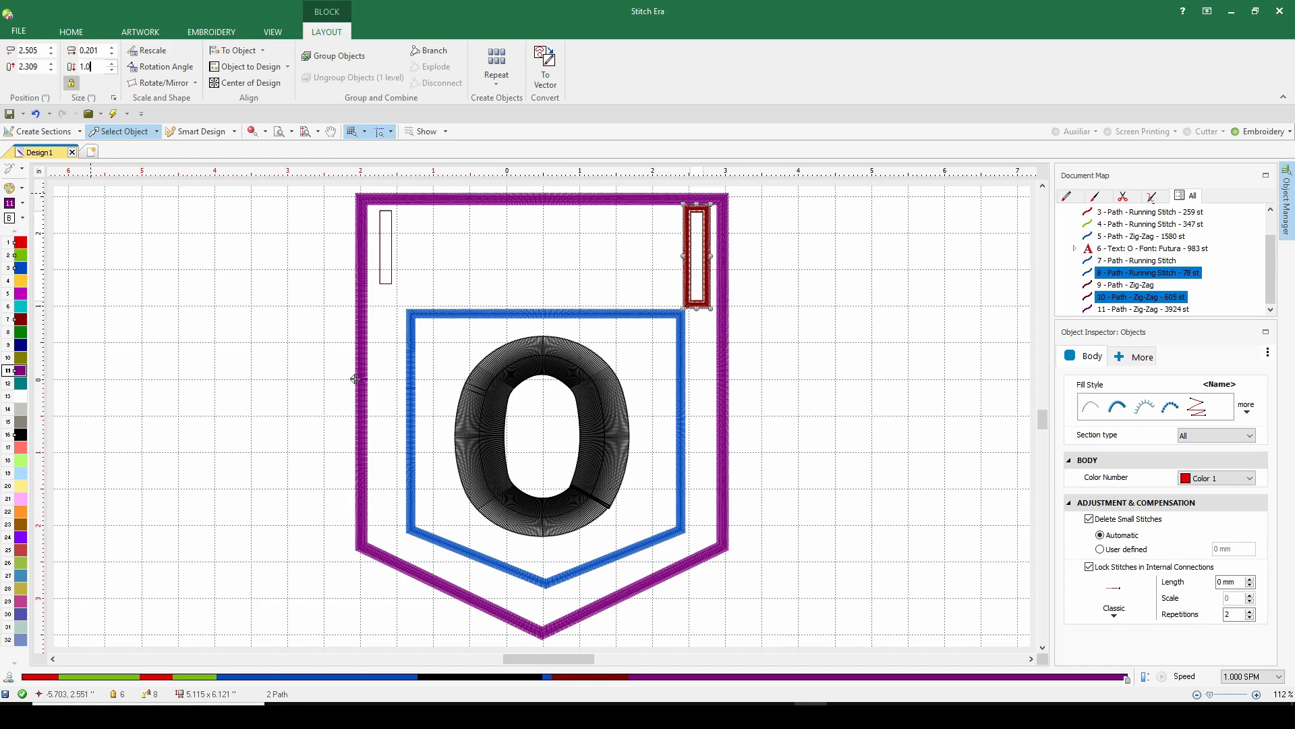
pyautogui.press('Return')
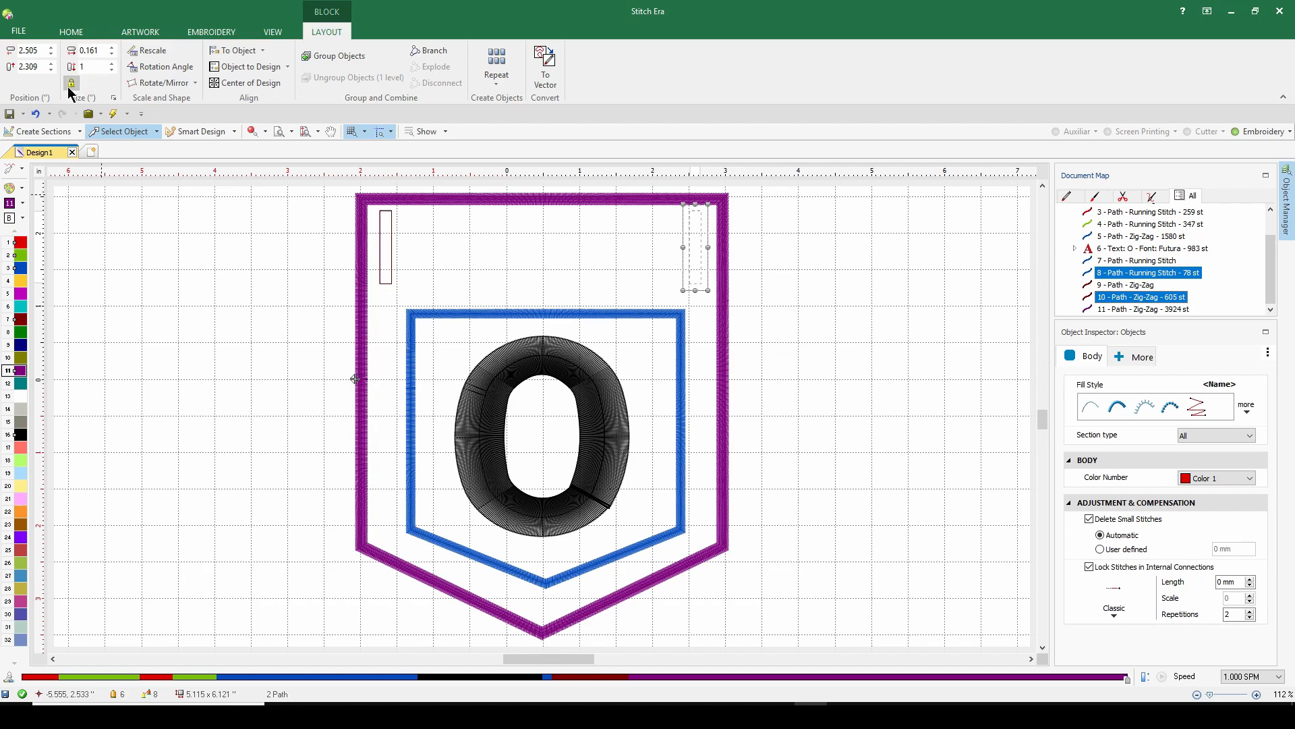
# - Unlock the proportions and set the width of the upper-right rectangle's two paths to 0.2 inch
pyautogui.click(85, 51)
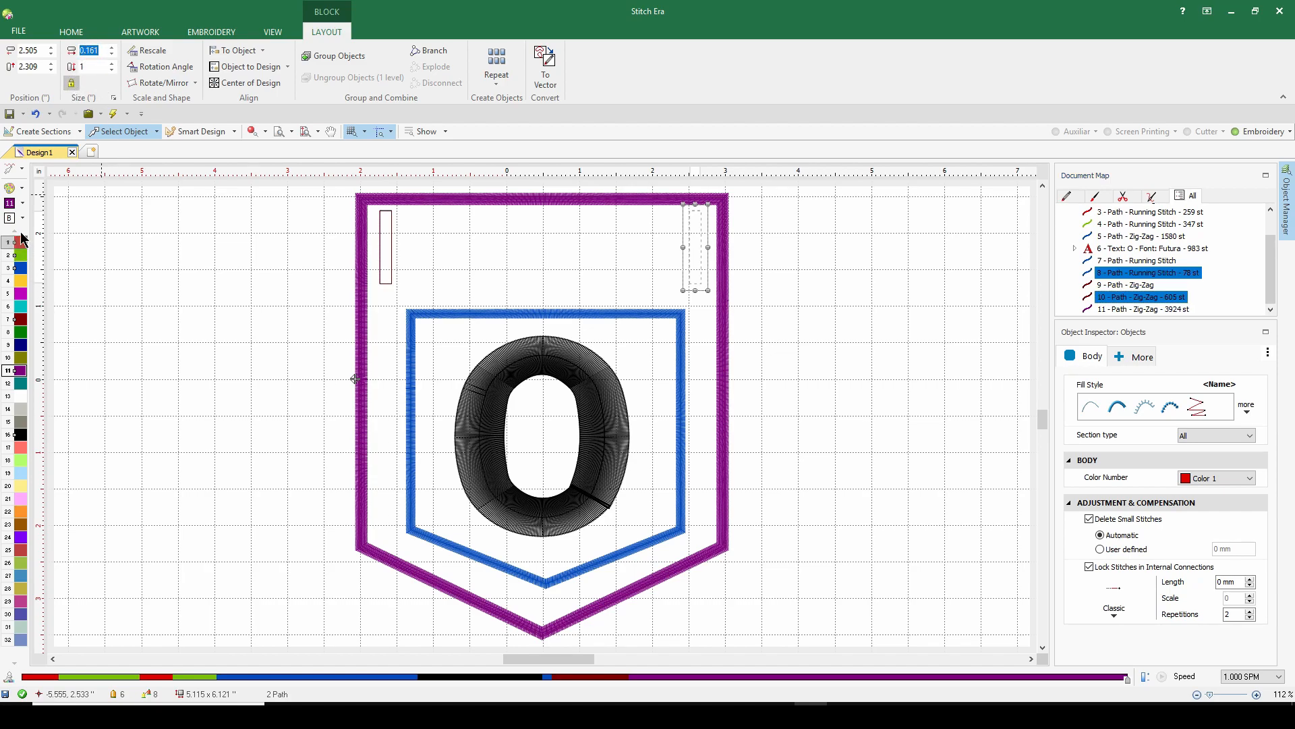
pyautogui.click(71, 83)
pyautogui.click(95, 50)
pyautogui.write('2')
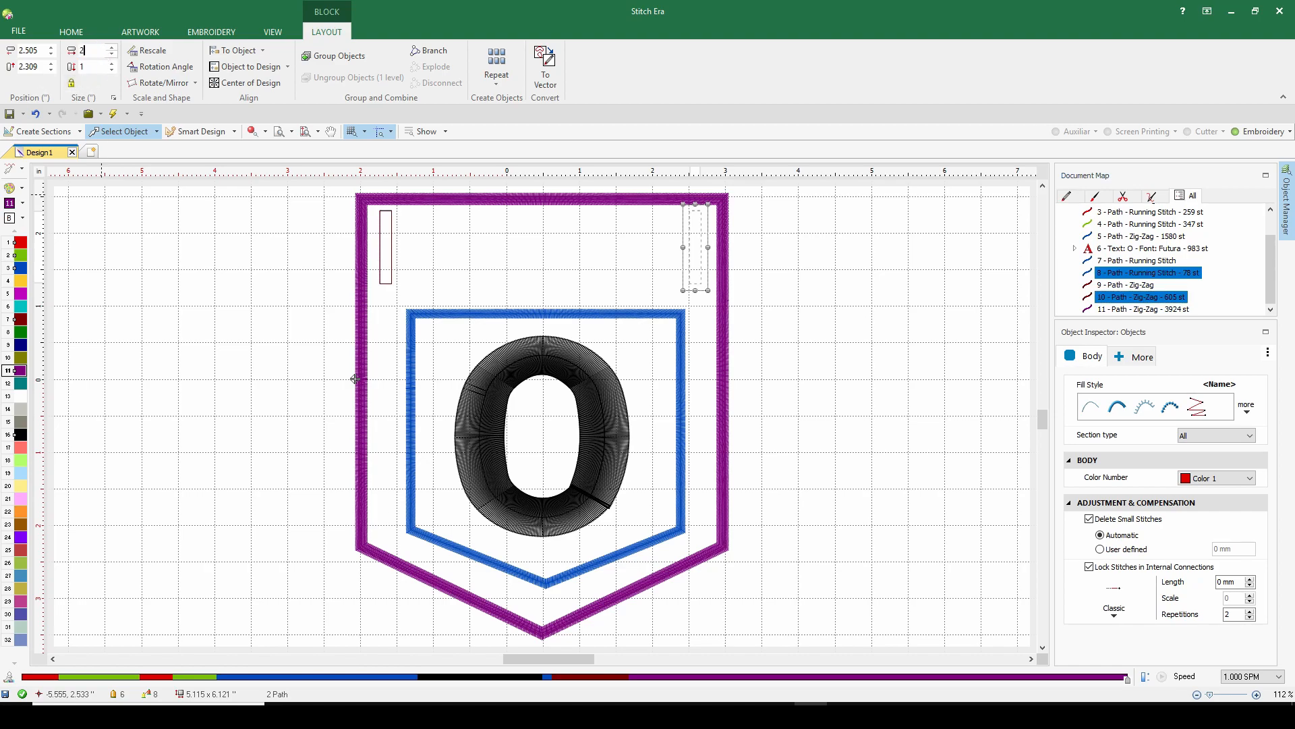
pyautogui.press('Return')
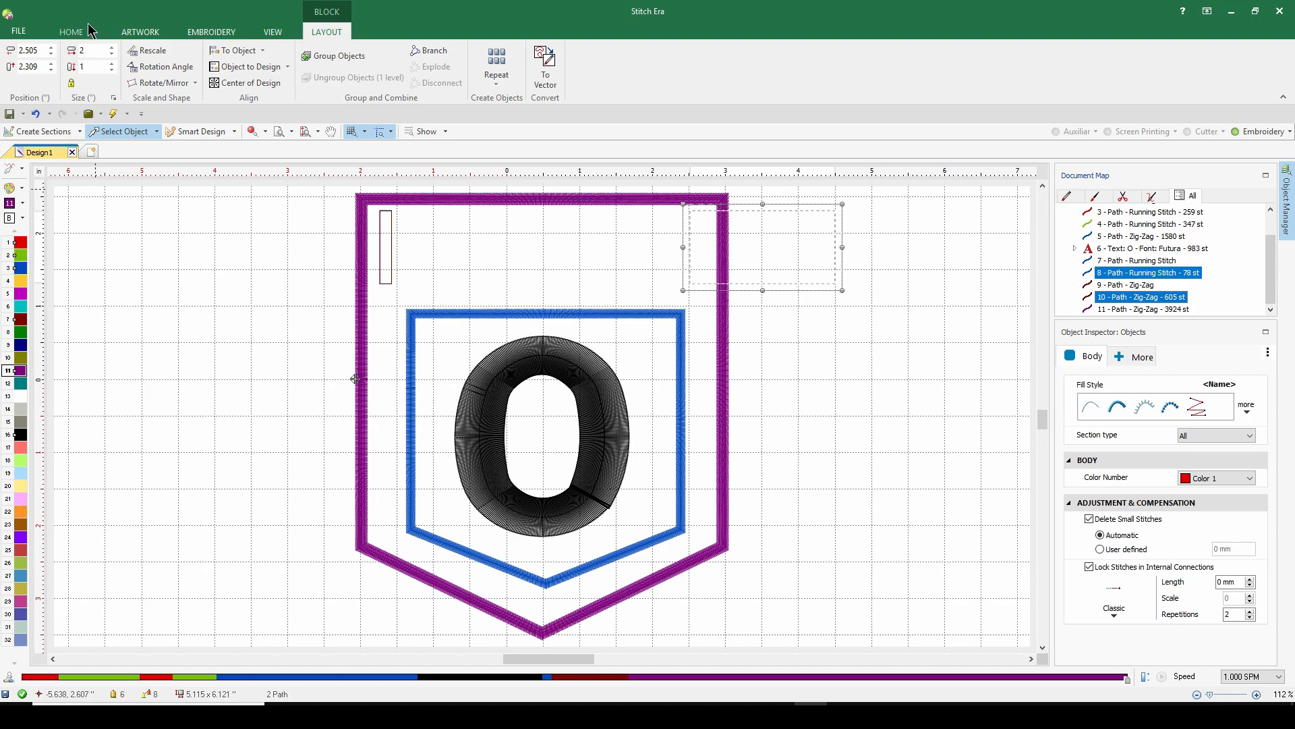
pyautogui.click(86, 50)
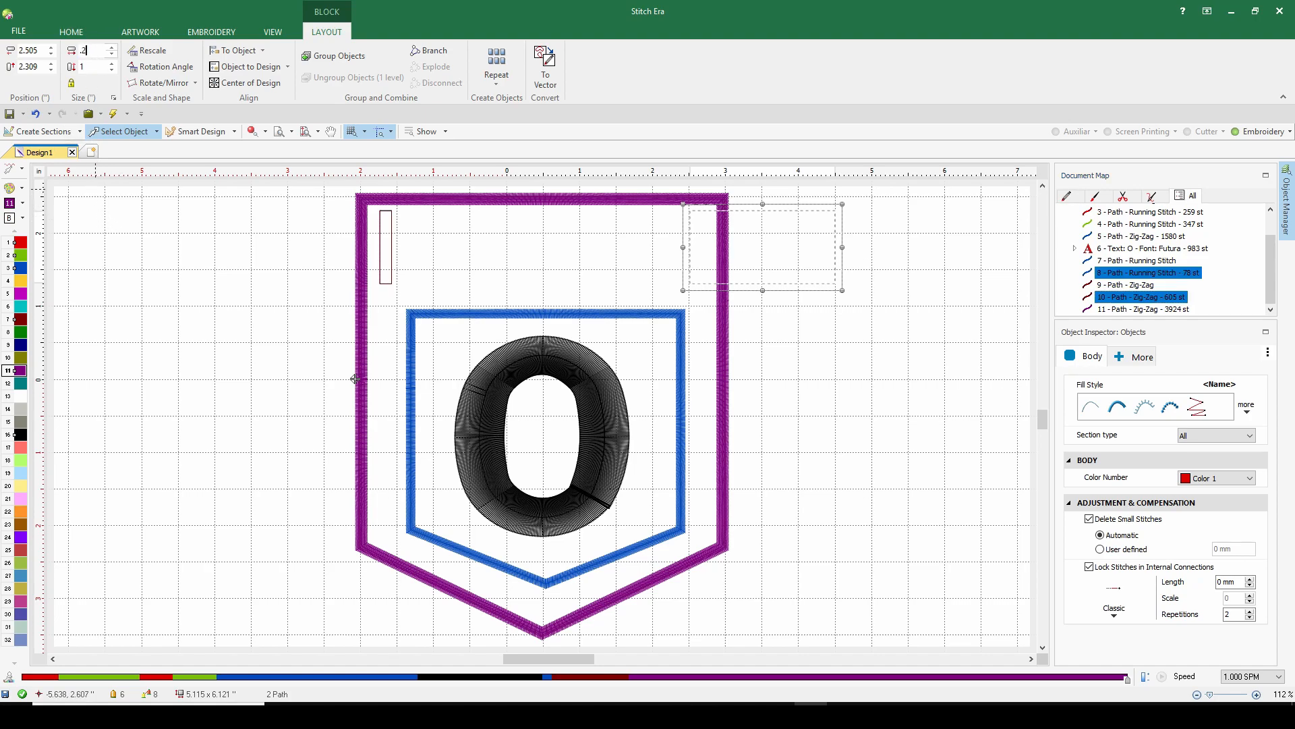
pyautogui.write('.2')
pyautogui.press('Return')
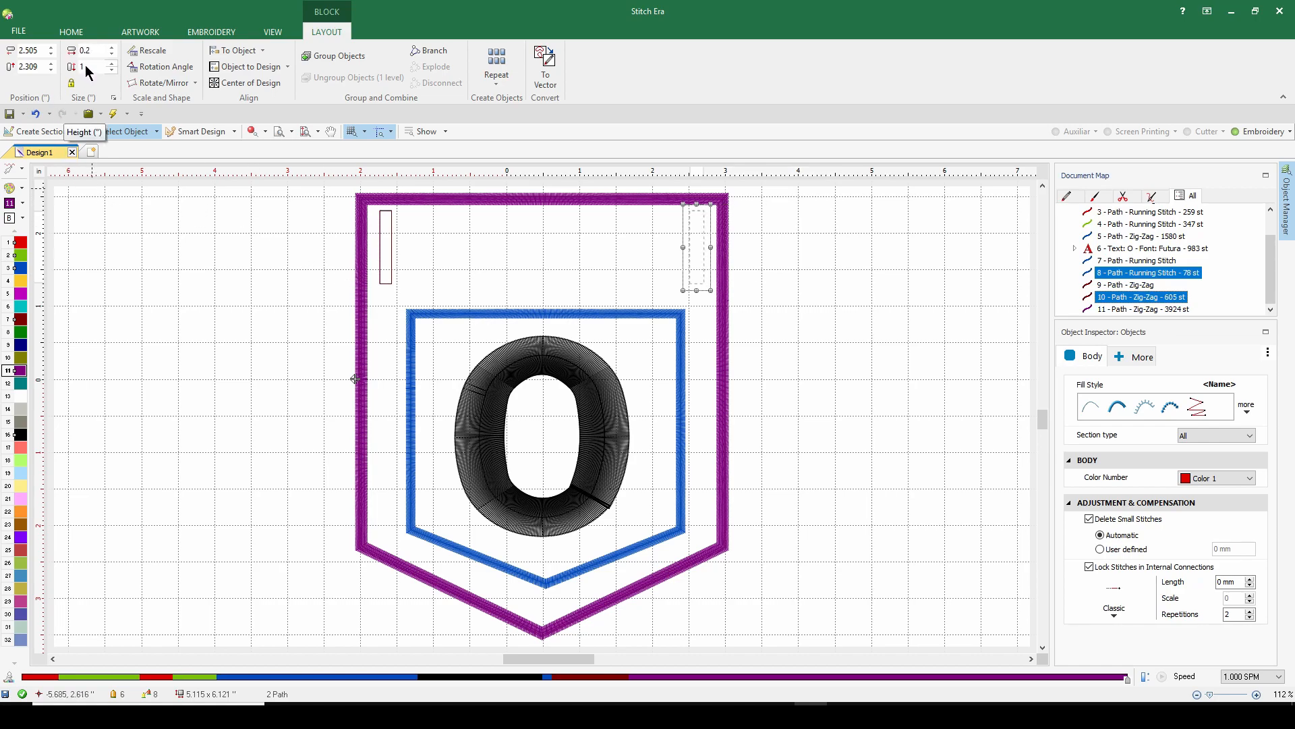
# - Set the width of the upper-left rectangle's running stitch and zig-zag paths together to 0.2 inch
pyautogui.doubleClick(1120, 285)
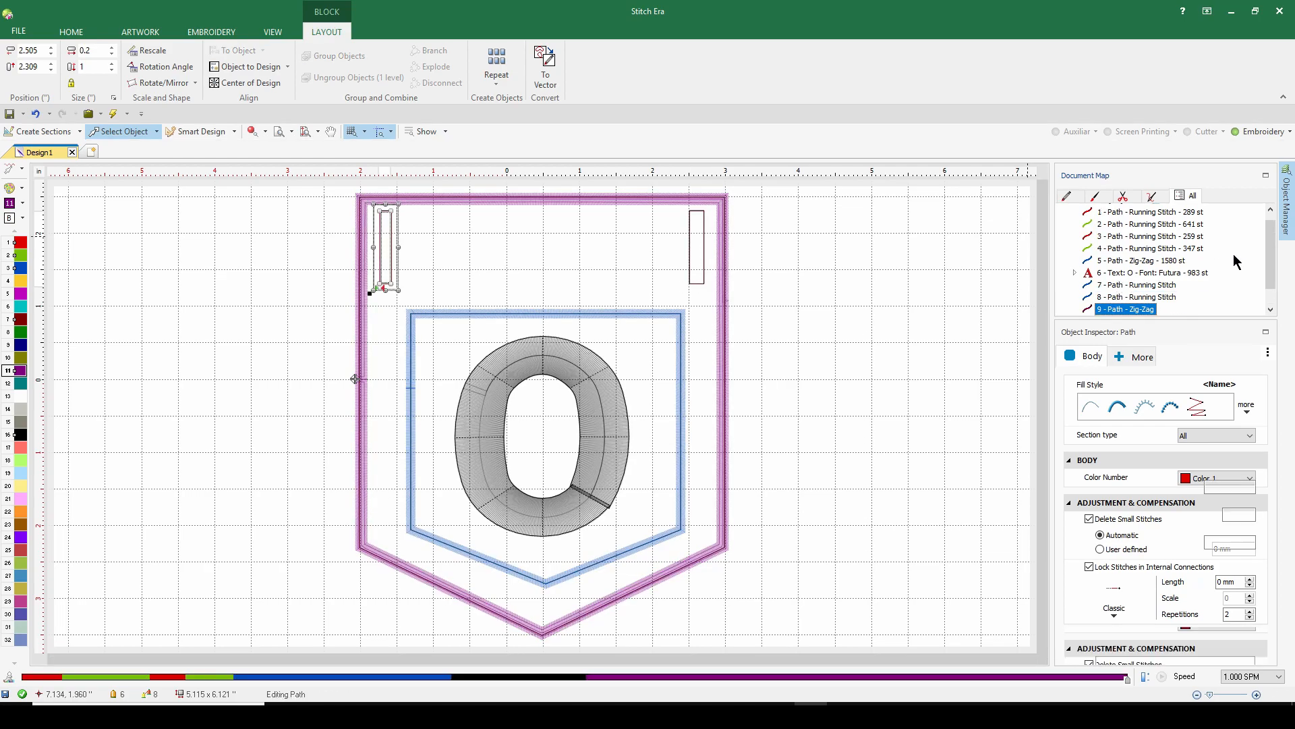
pyautogui.moveTo(1271, 268); pyautogui.dragTo(1269, 283)
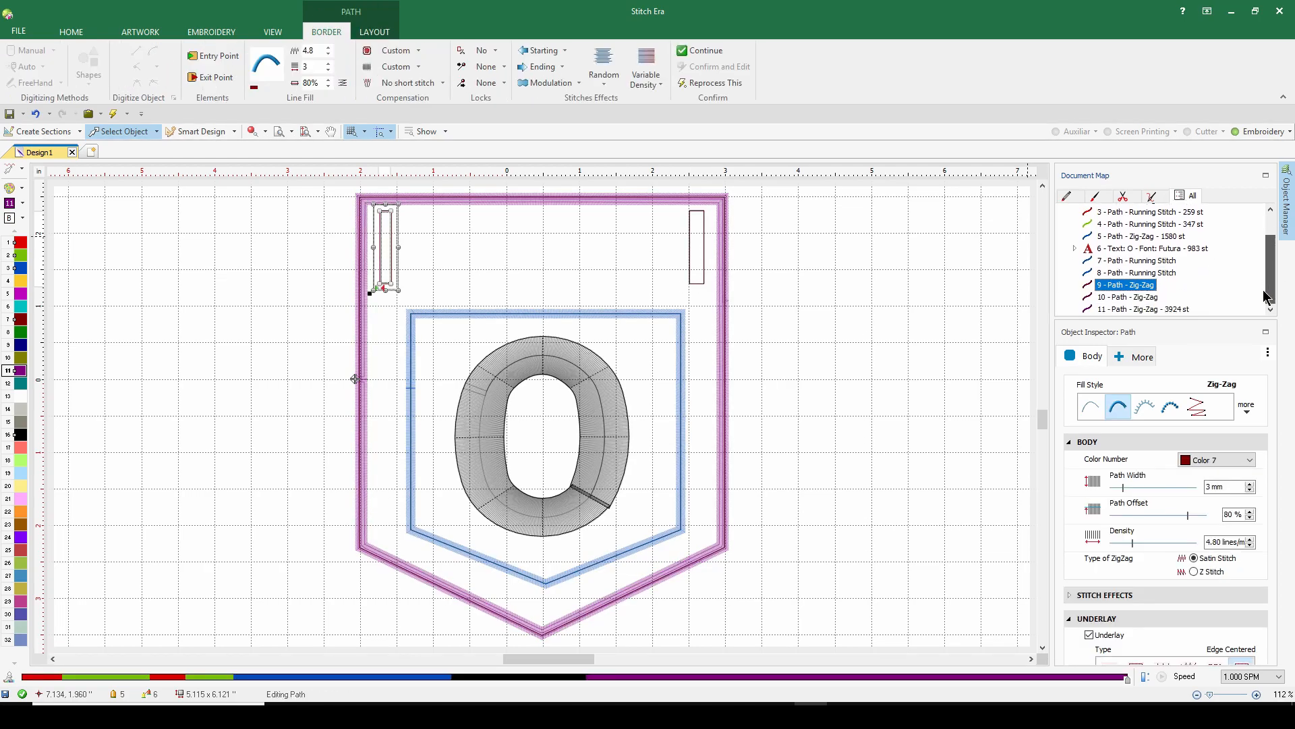
pyautogui.click(1124, 262)
pyautogui.click(1121, 287)
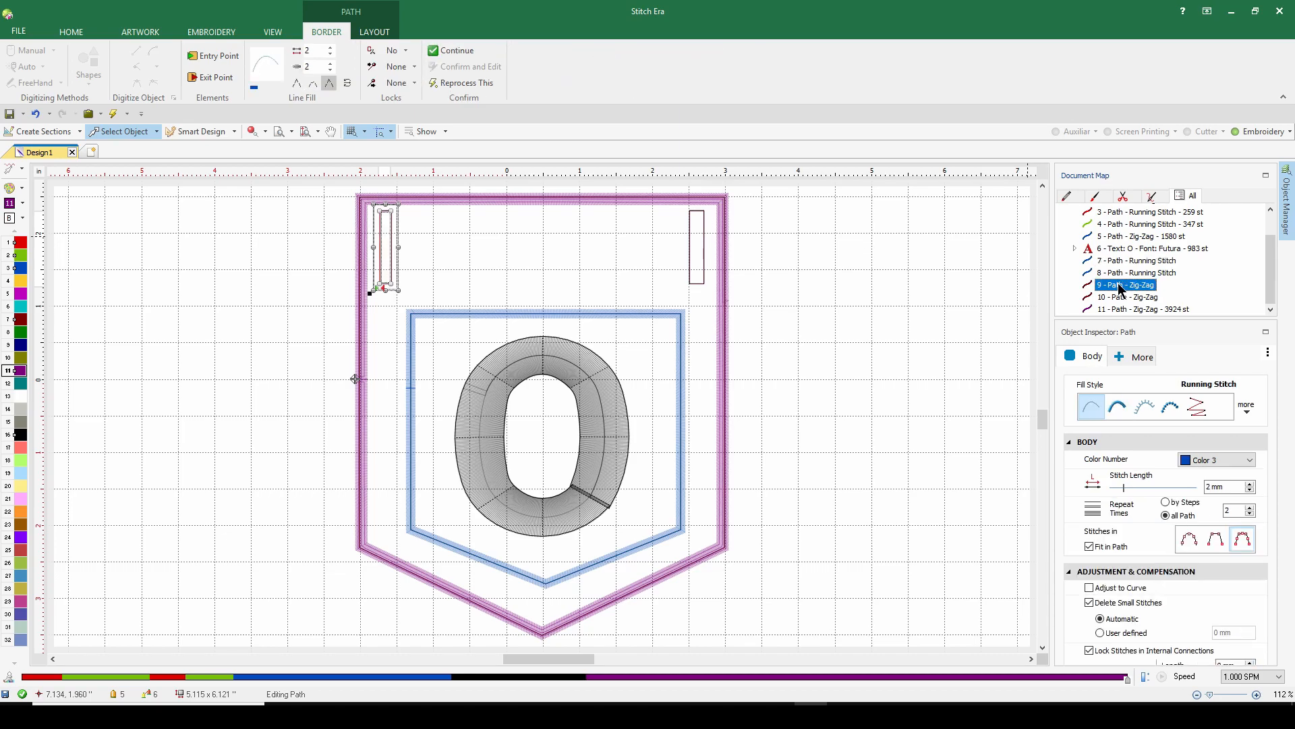
pyautogui.click(1123, 263)
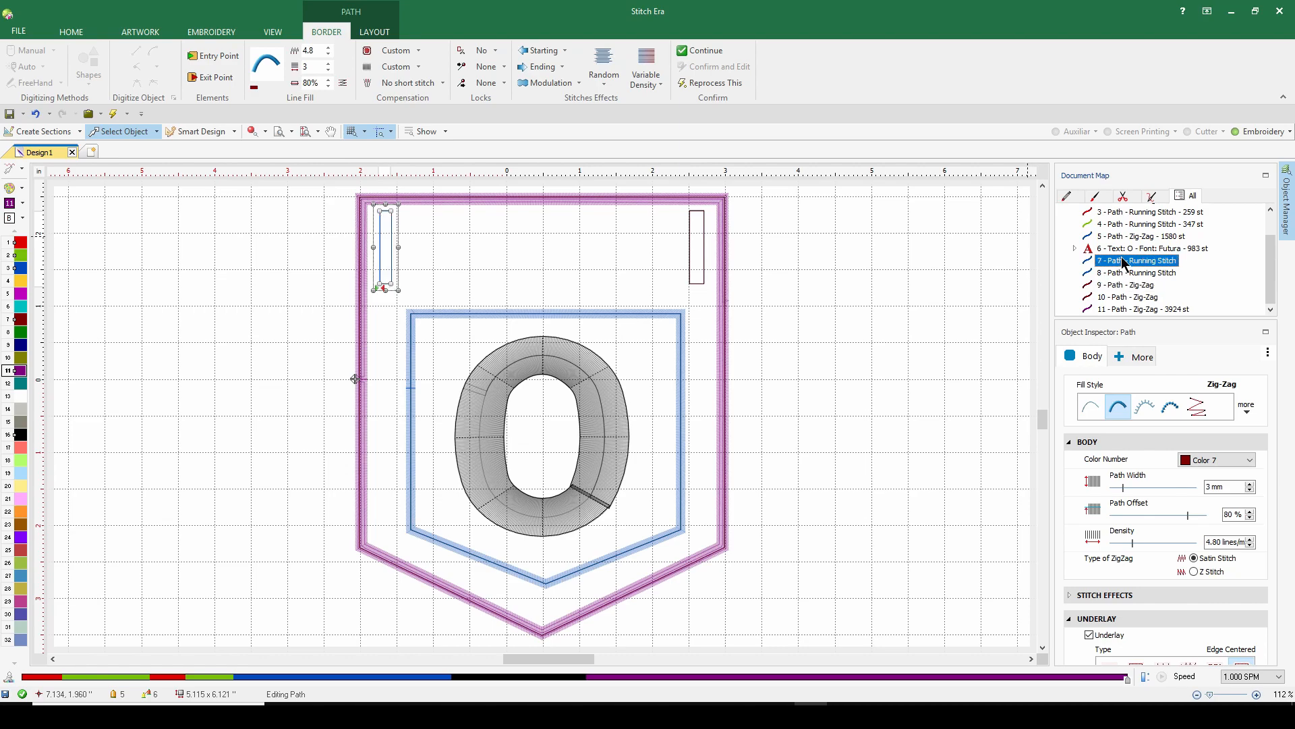
pyautogui.keyDown('ctrl'); pyautogui.click(1120, 285); pyautogui.keyUp('ctrl')
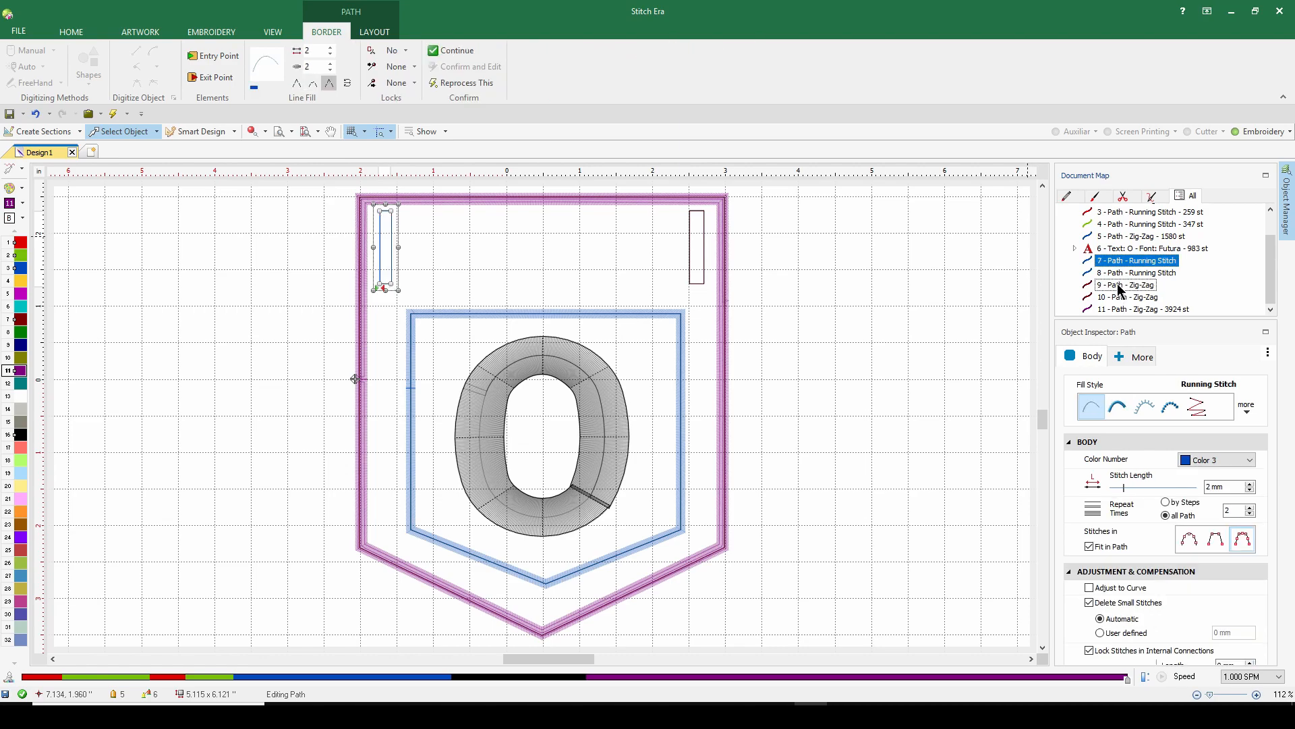
pyautogui.click(88, 50)
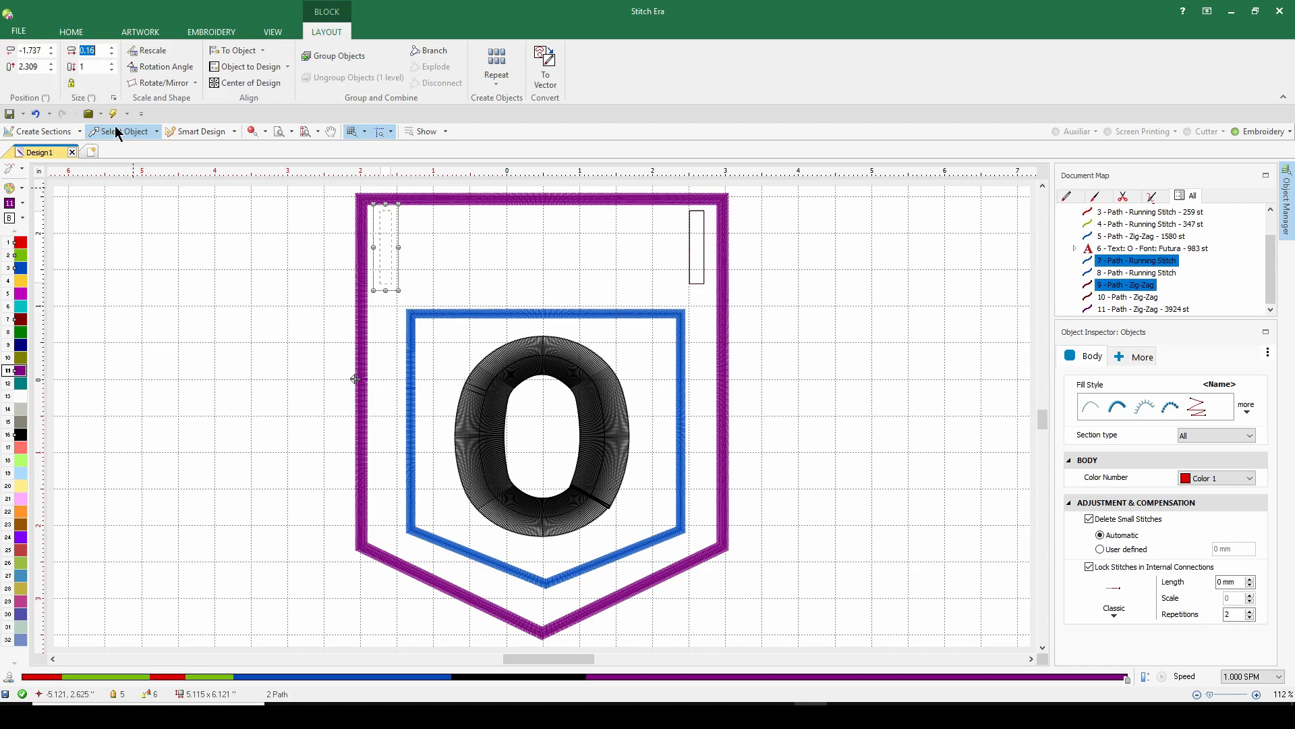
pyautogui.write('2')
pyautogui.press('Return')
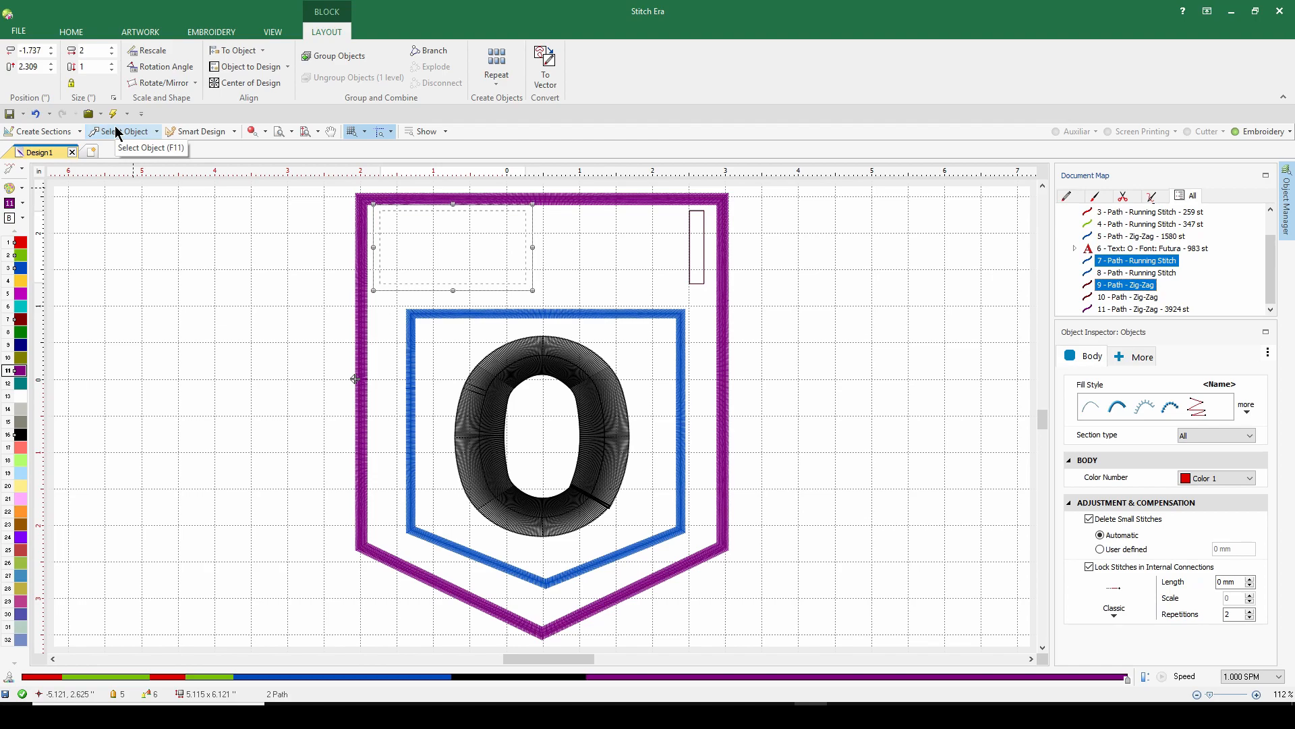
pyautogui.doubleClick(84, 51)
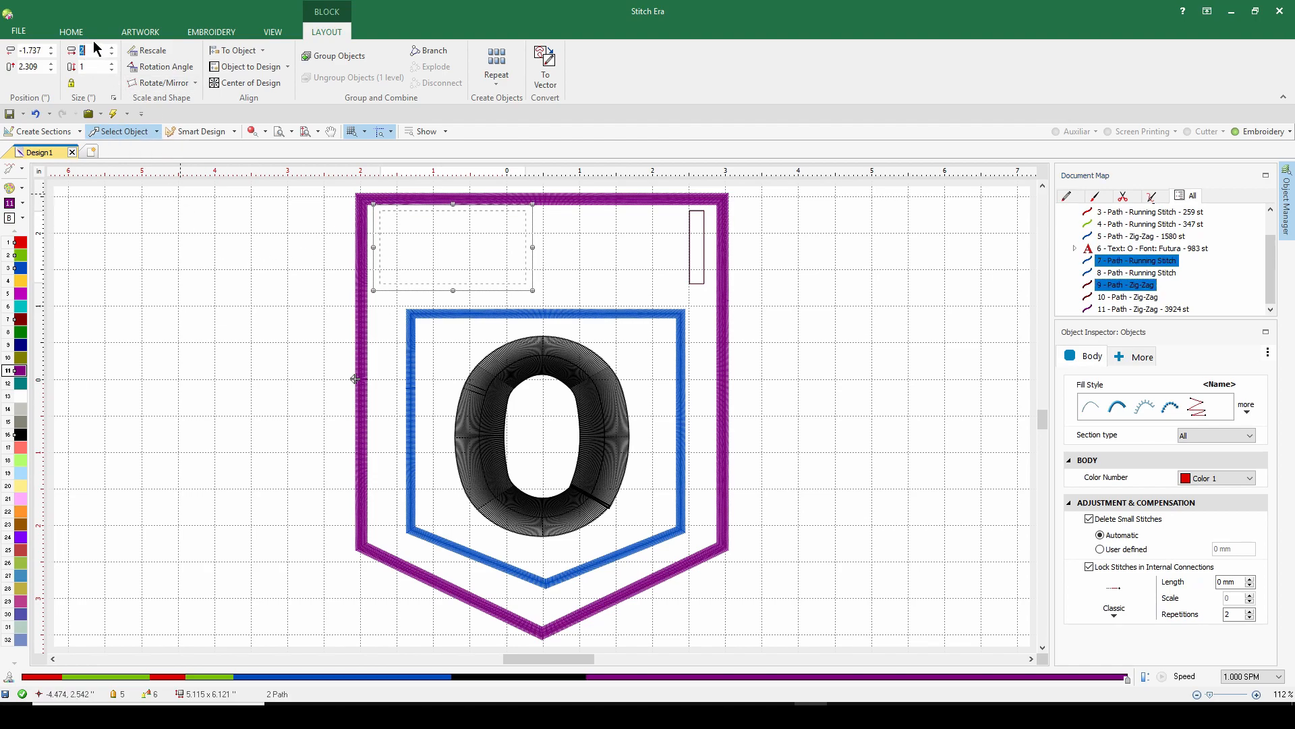
pyautogui.press('BackSpace')
pyautogui.write('.2')
pyautogui.press('Return')
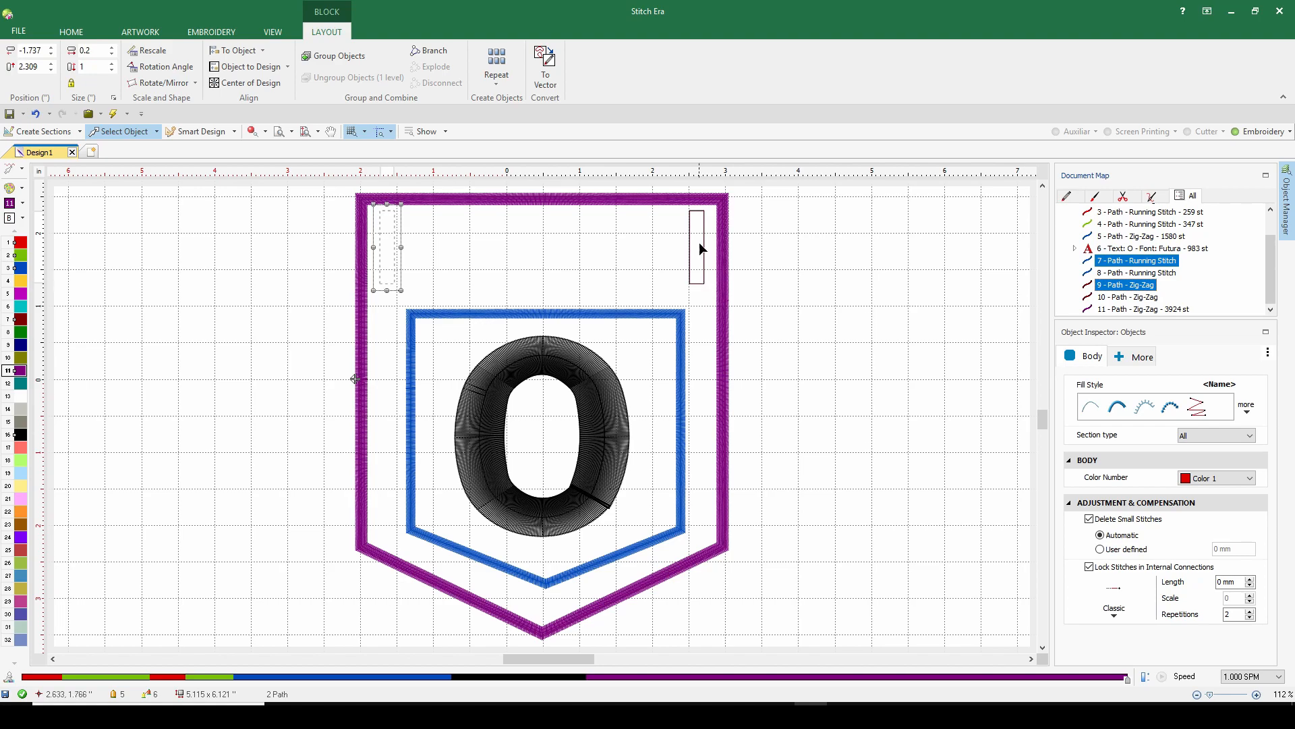
# - Set the width of the upper-right rectangle's running stitch path to 0.2 inch
pyautogui.click(1118, 275)
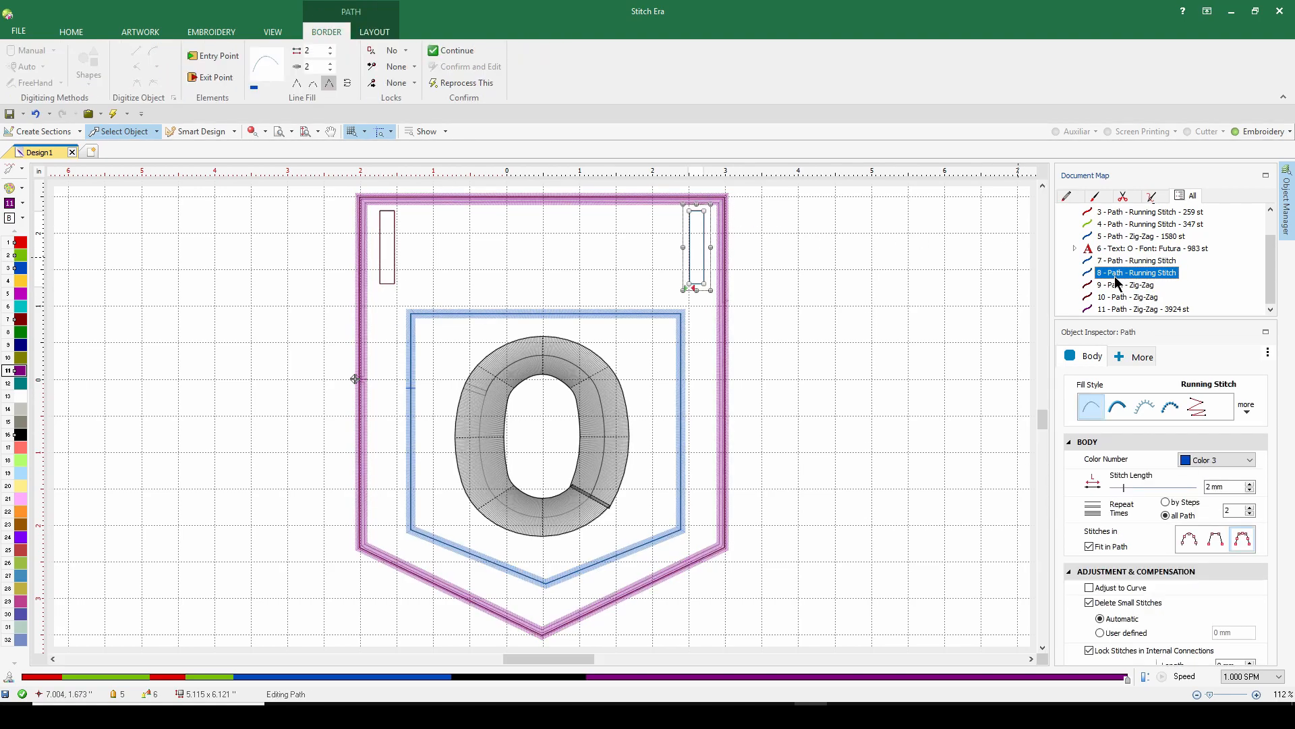
pyautogui.click(374, 31)
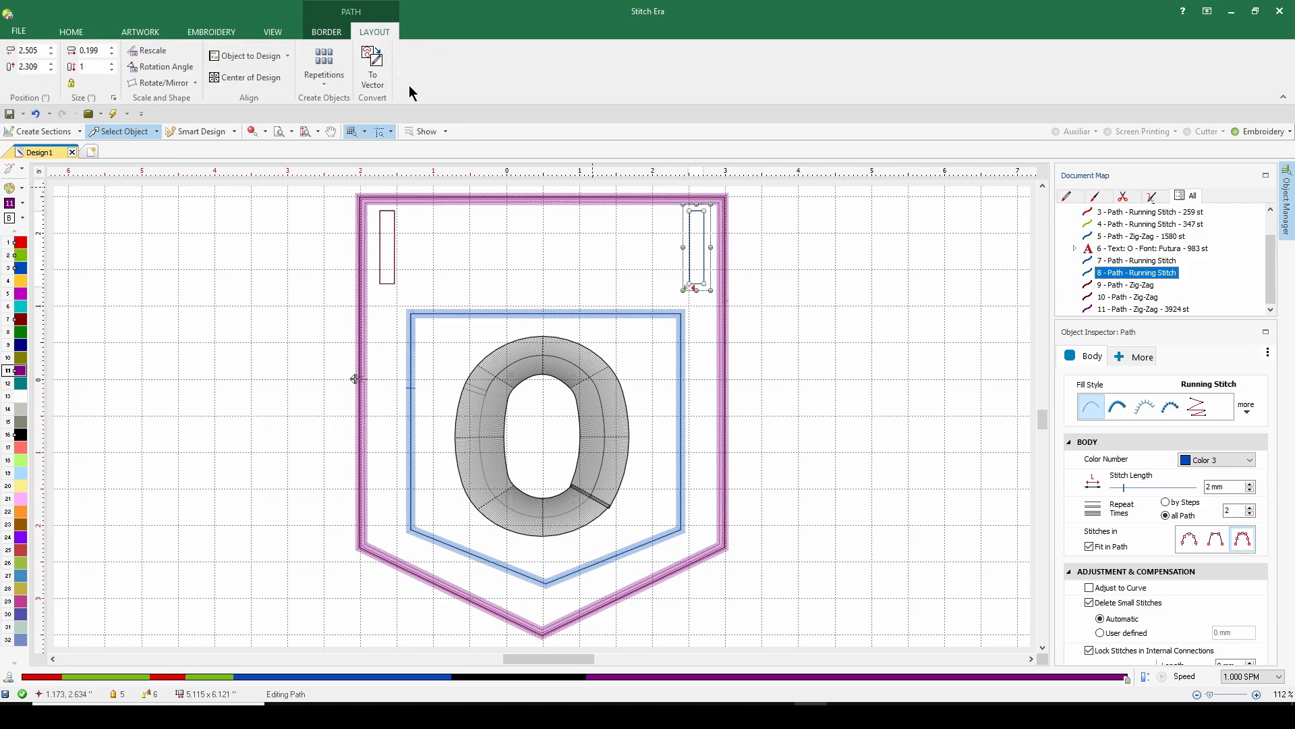
pyautogui.click(95, 51)
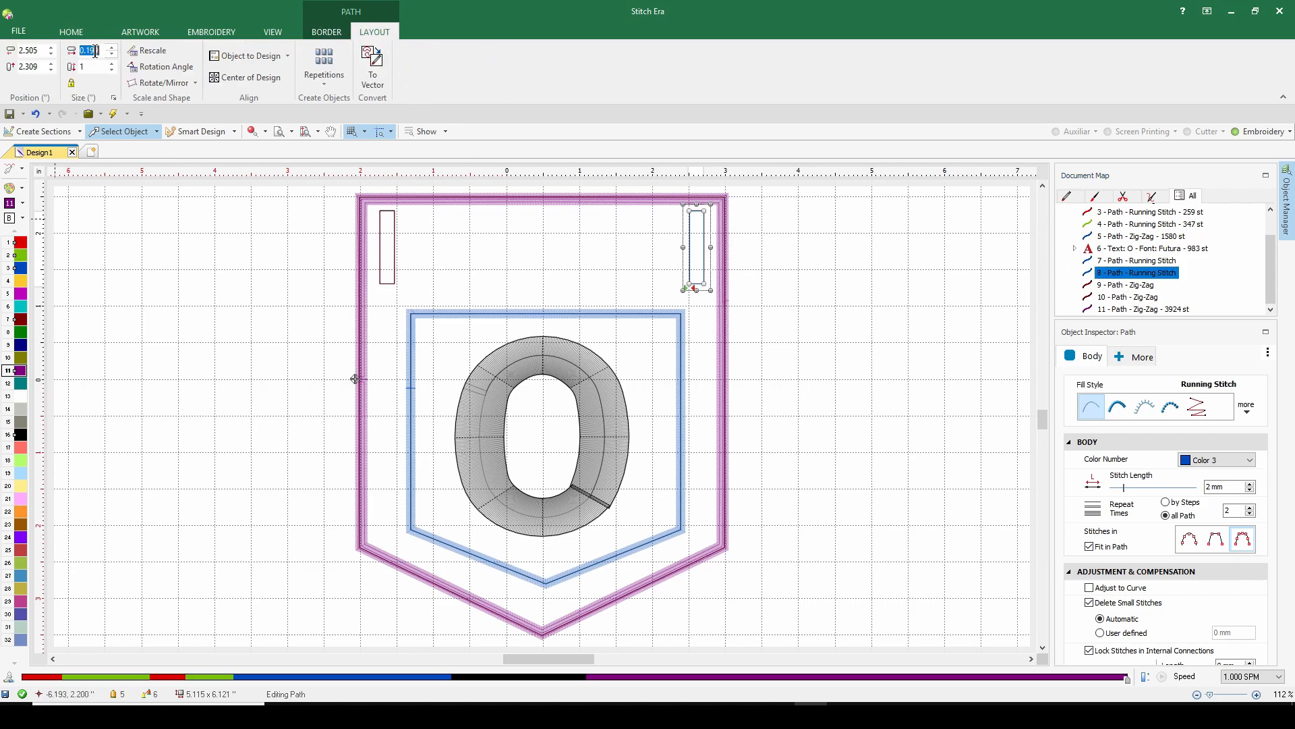
pyautogui.write('2')
pyautogui.press('Return')
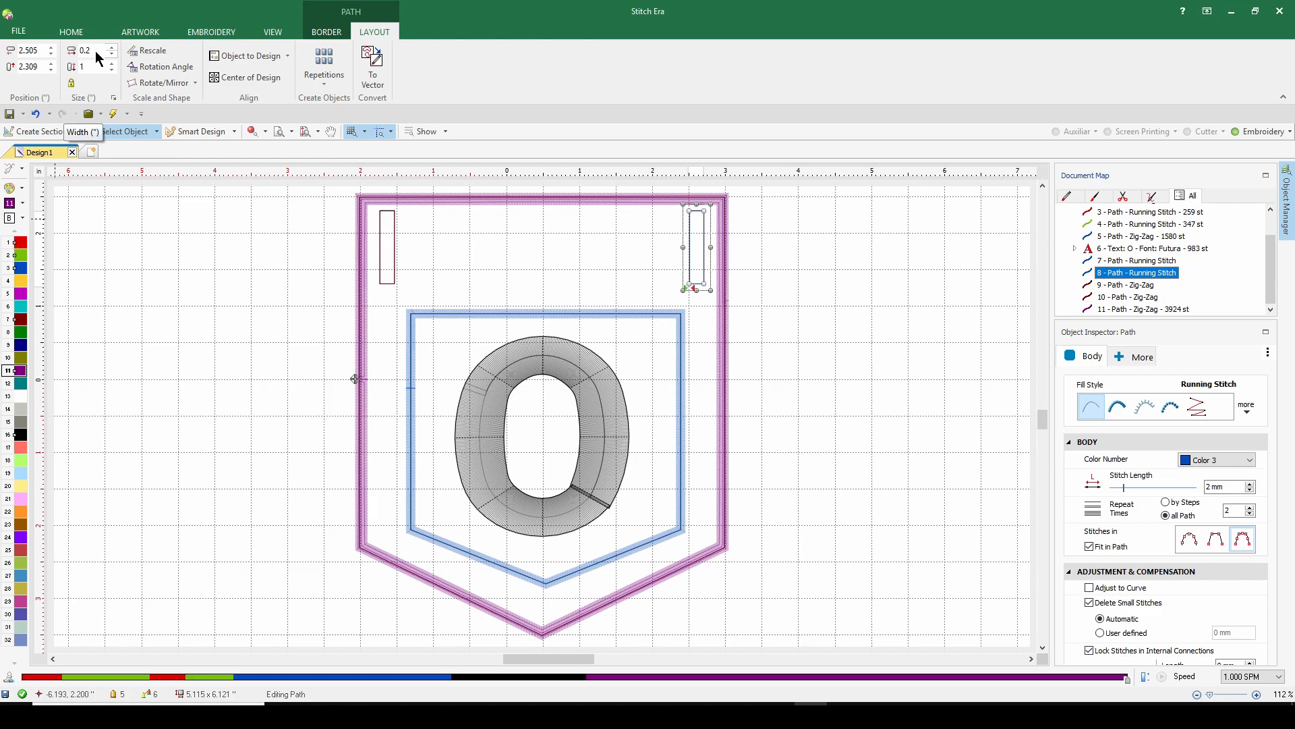
# - Set the width of the upper-right rectangle's zig-zag path to 0.2 inch
pyautogui.click(1121, 297)
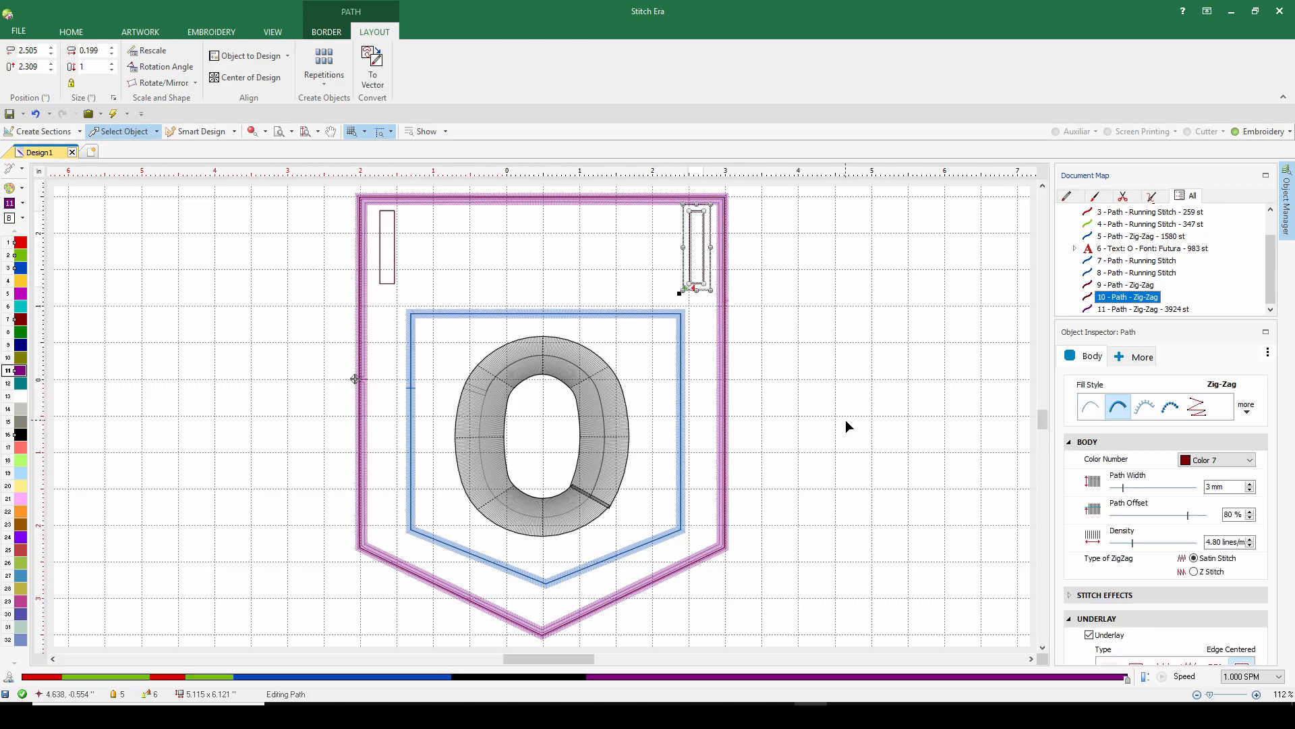
pyautogui.doubleClick(90, 51)
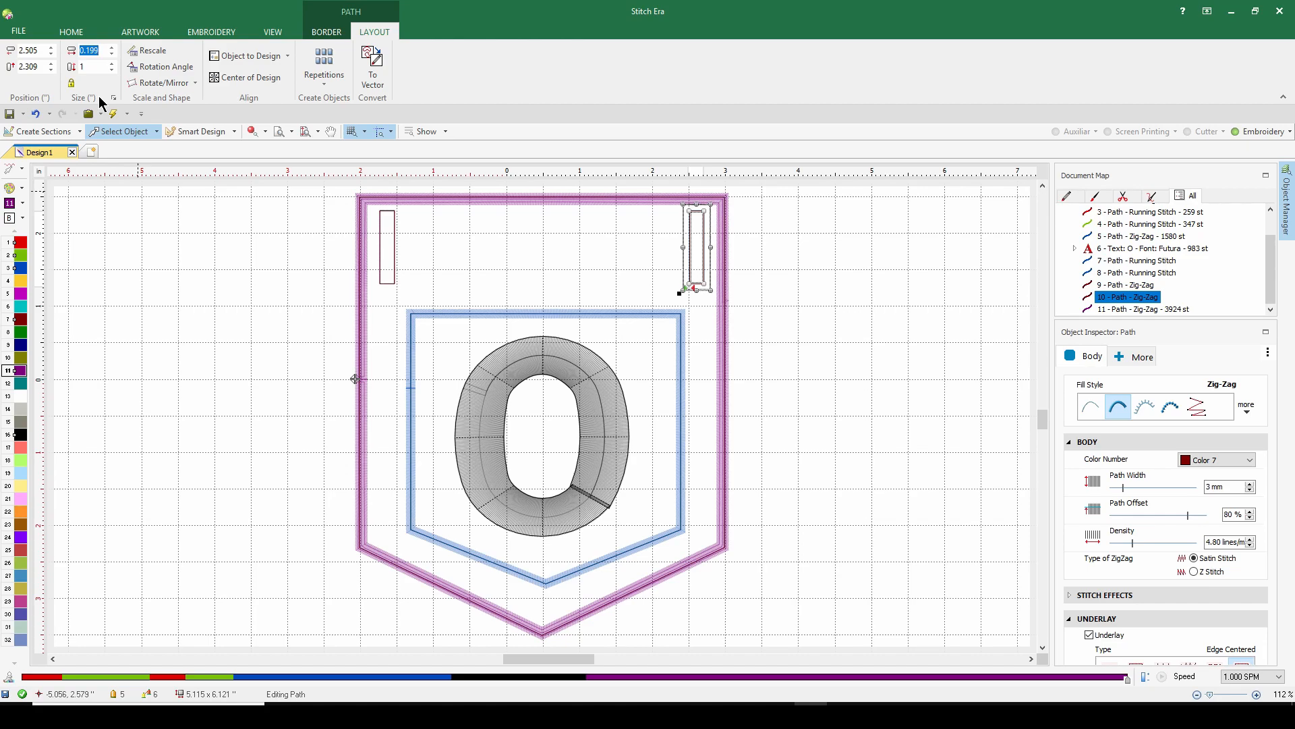
pyautogui.write('2')
pyautogui.press('Return')
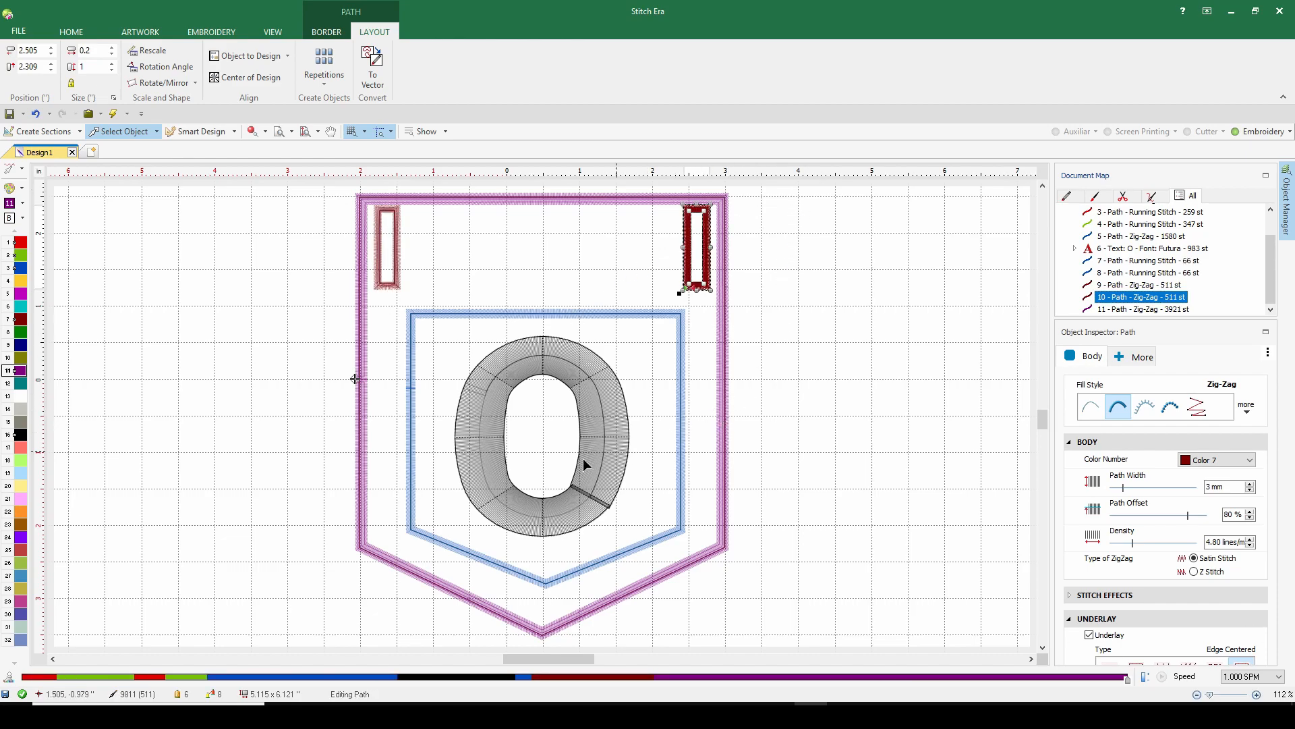
# - Move both rectangles' running stitch and zig-zag paths together about 0.08 inch down and 0.04 inch to the left
pyautogui.click(1118, 263)
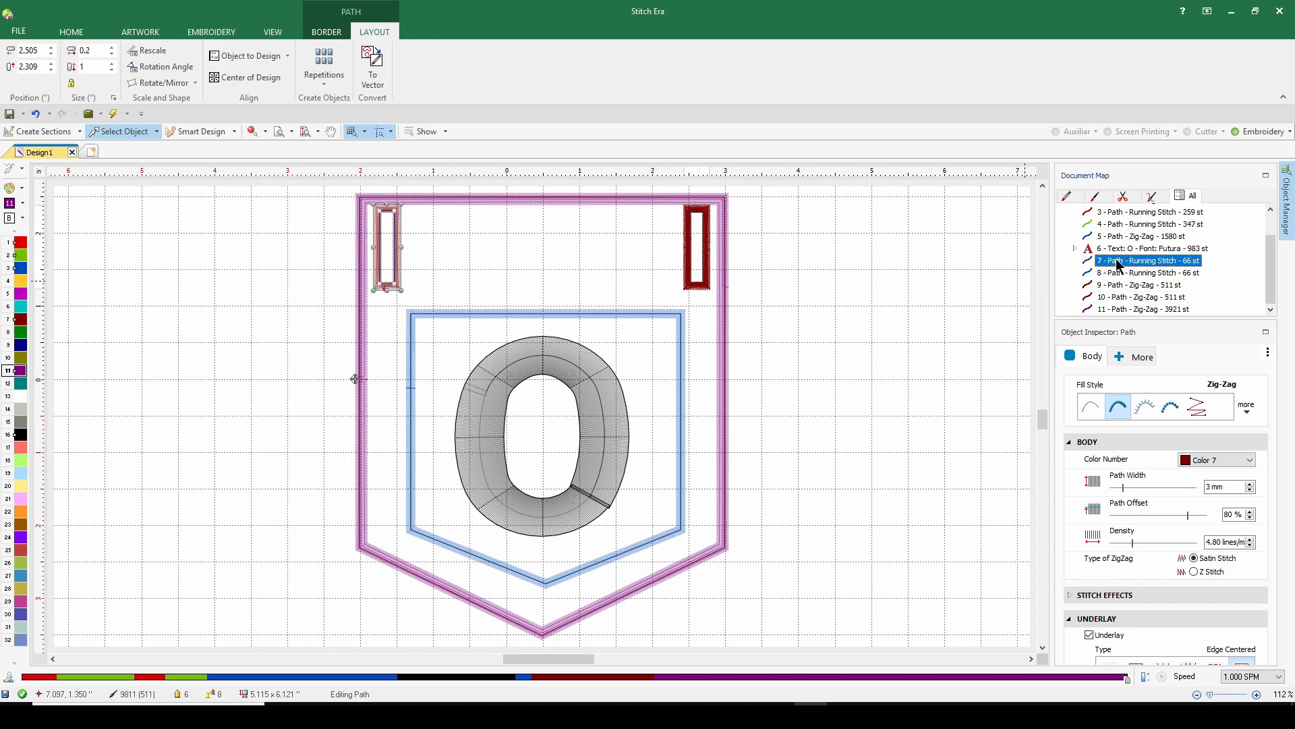
pyautogui.click(1122, 310)
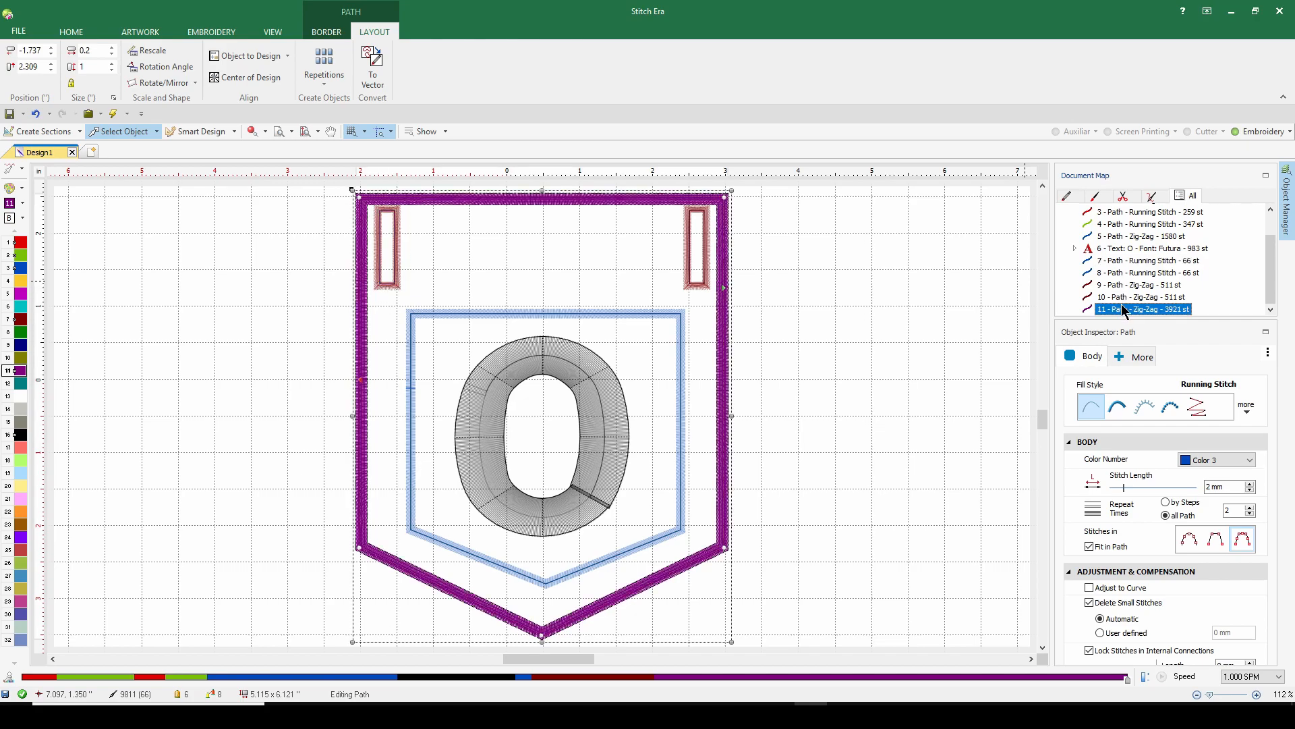
pyautogui.click(1124, 297)
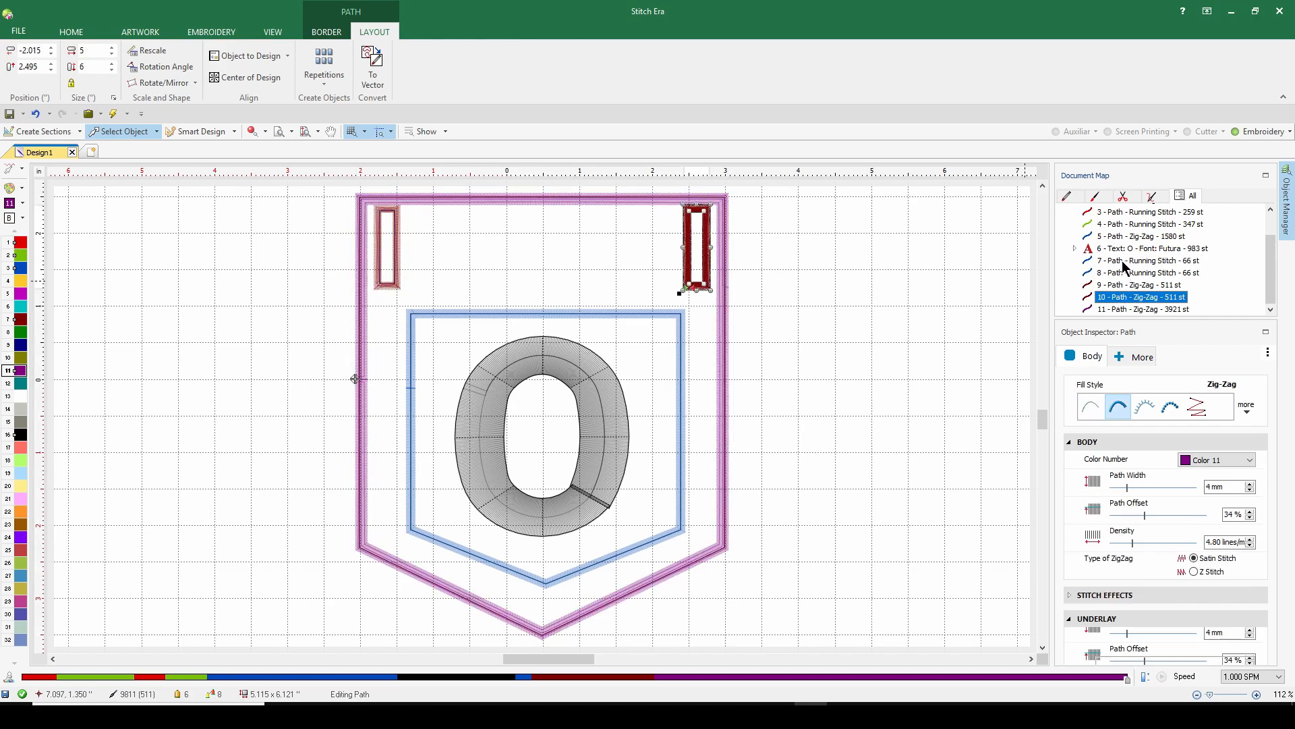
pyautogui.keyDown('shift'); pyautogui.click(1126, 261); pyautogui.keyUp('shift')
pyautogui.moveTo(562, 254); pyautogui.dragTo(561, 261)
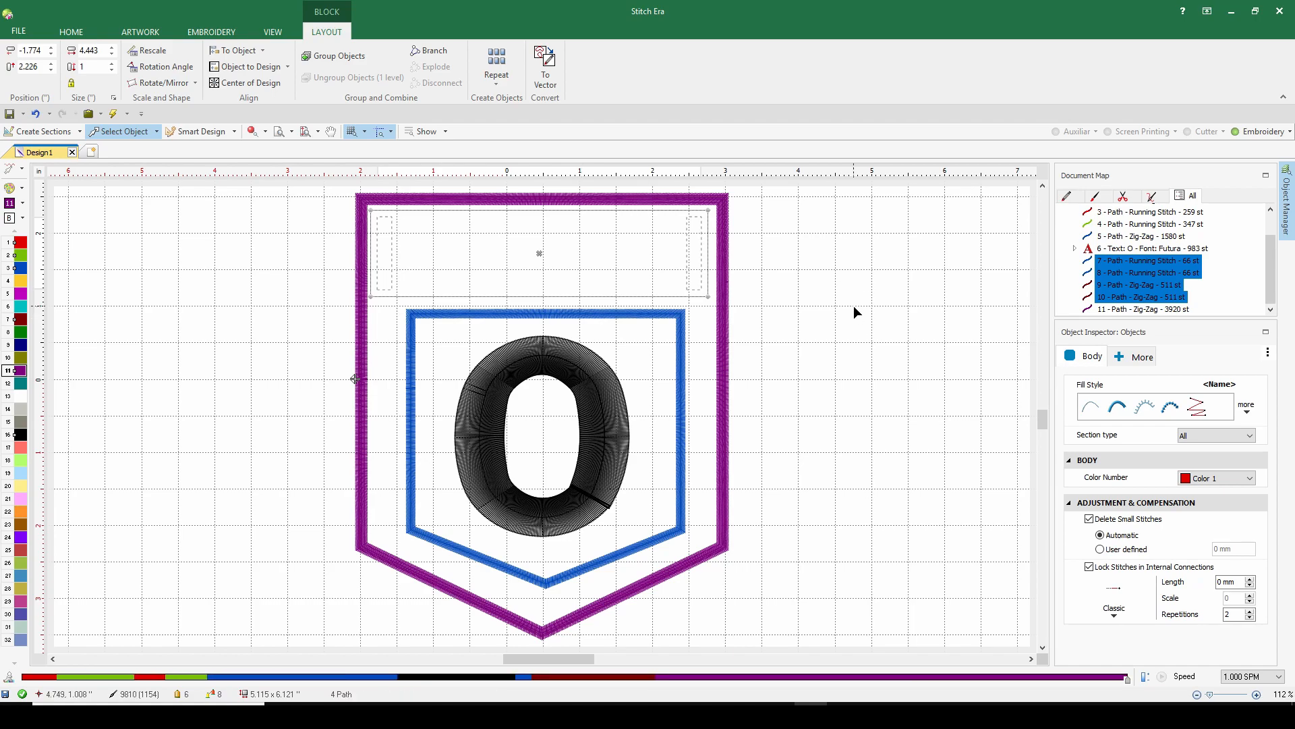
pyautogui.click(811, 374)
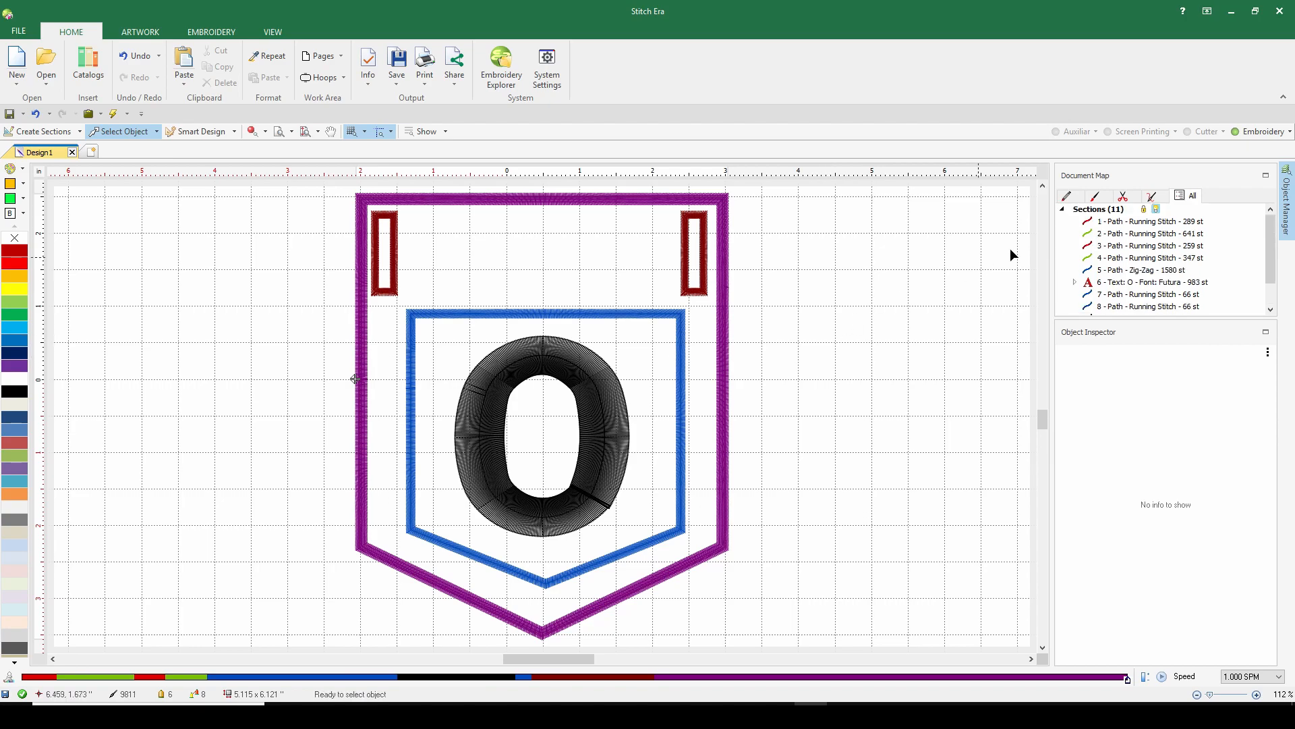
# - Reduce the stitch density of the purple outer zig-zag border to 0.42
pyautogui.moveTo(1275, 258); pyautogui.dragTo(1274, 279)
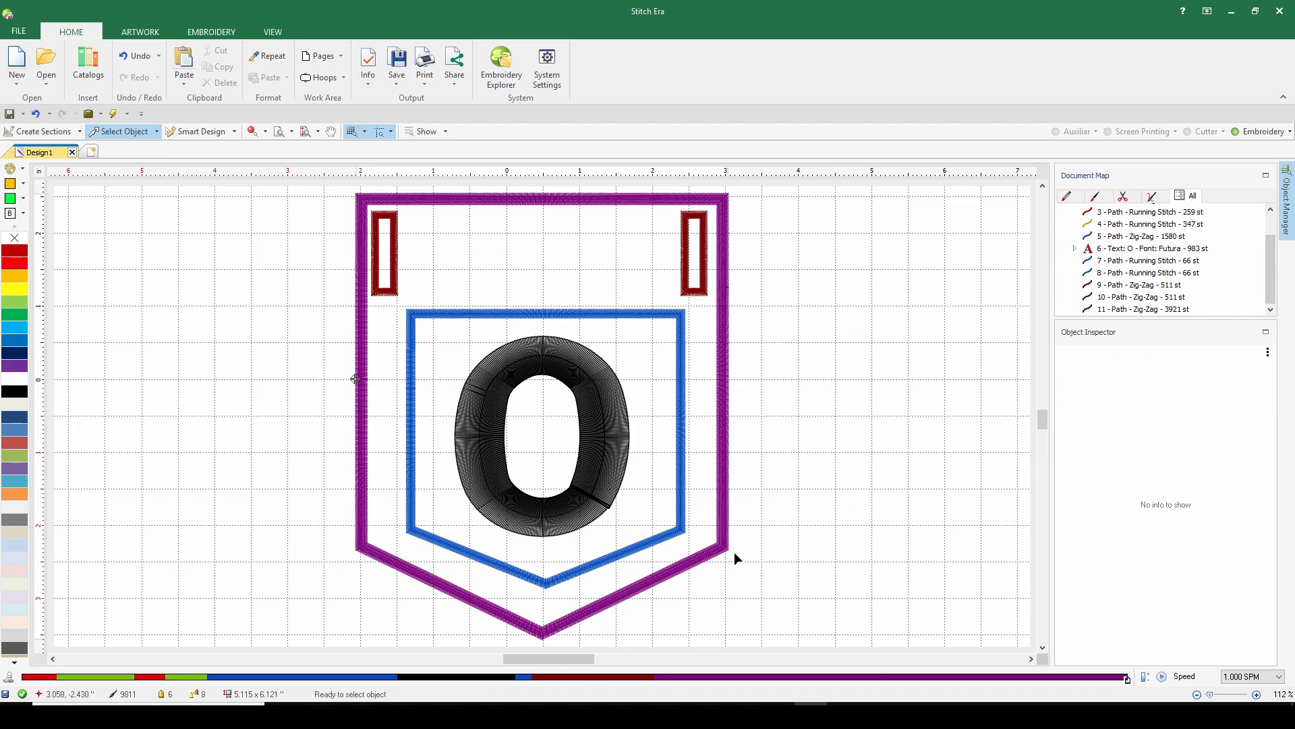
pyautogui.click(1158, 309)
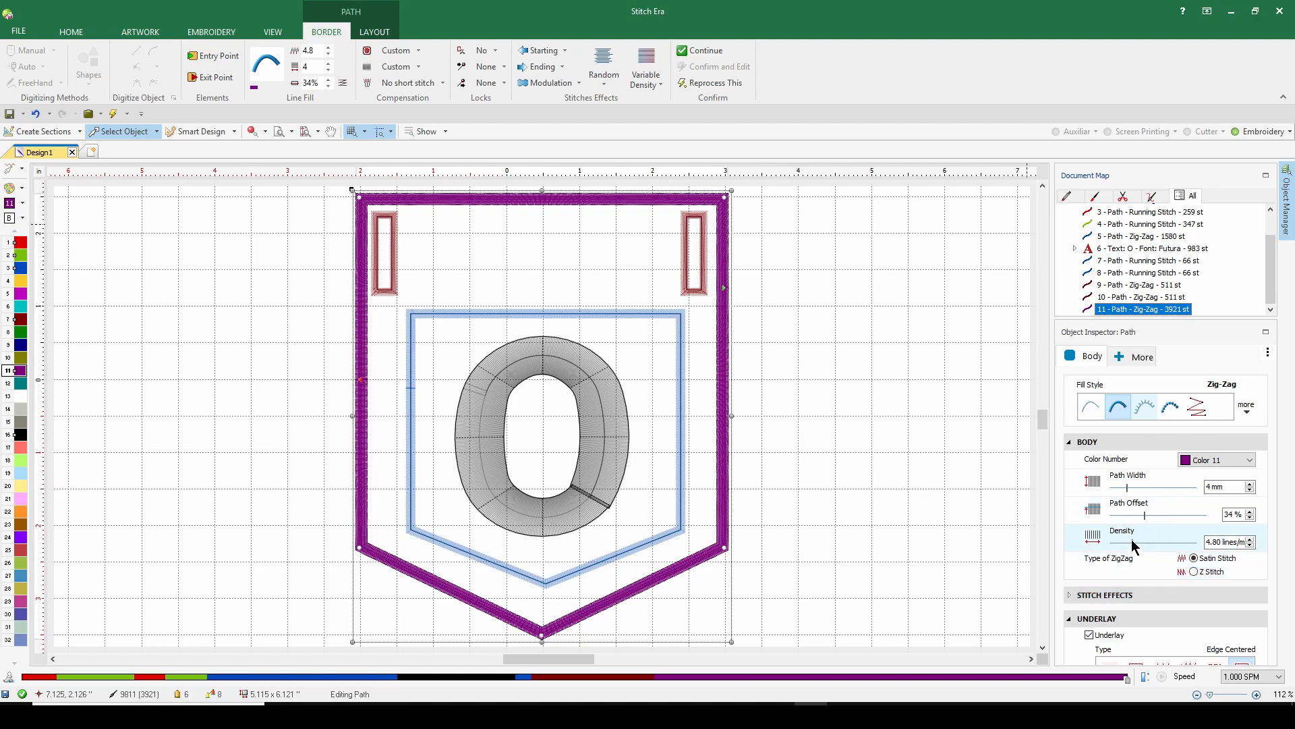
pyautogui.moveTo(1131, 540); pyautogui.dragTo(1114, 540)
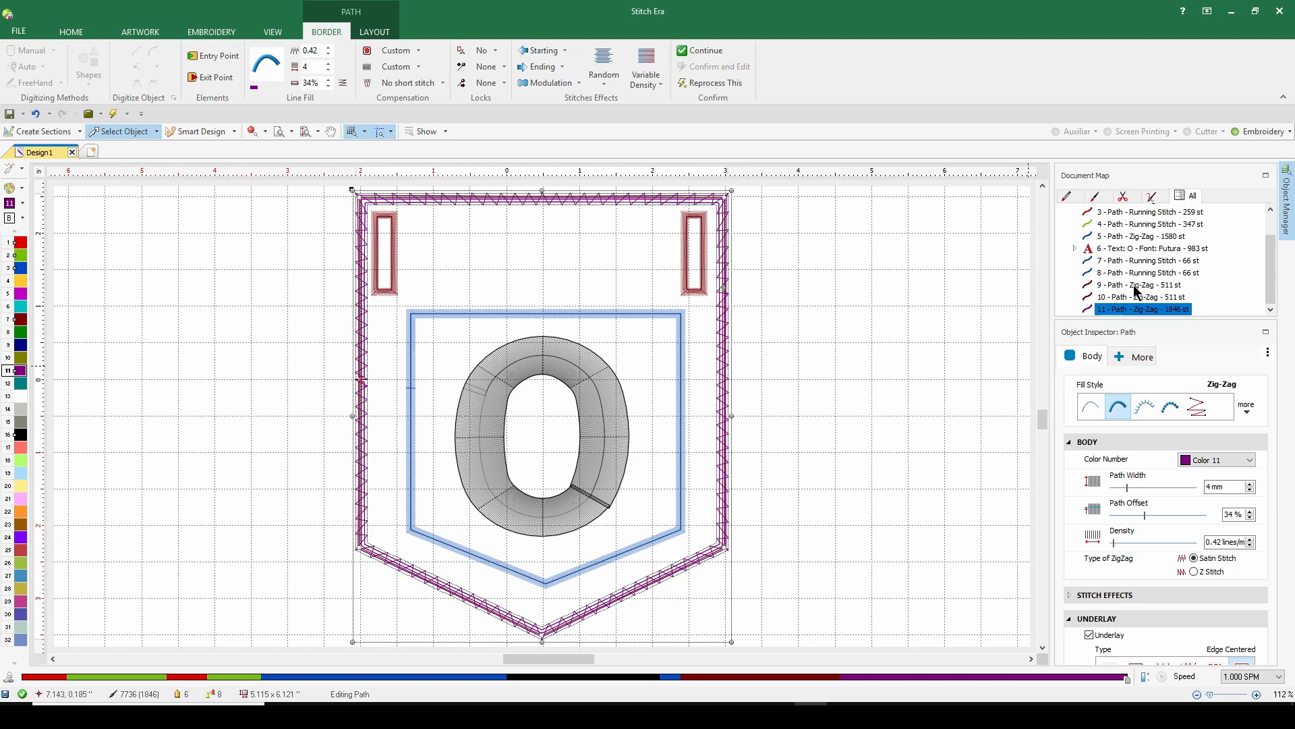
# - Copy the low-density purple border and paste the duplicate in place
pyautogui.rightClick(1131, 312)
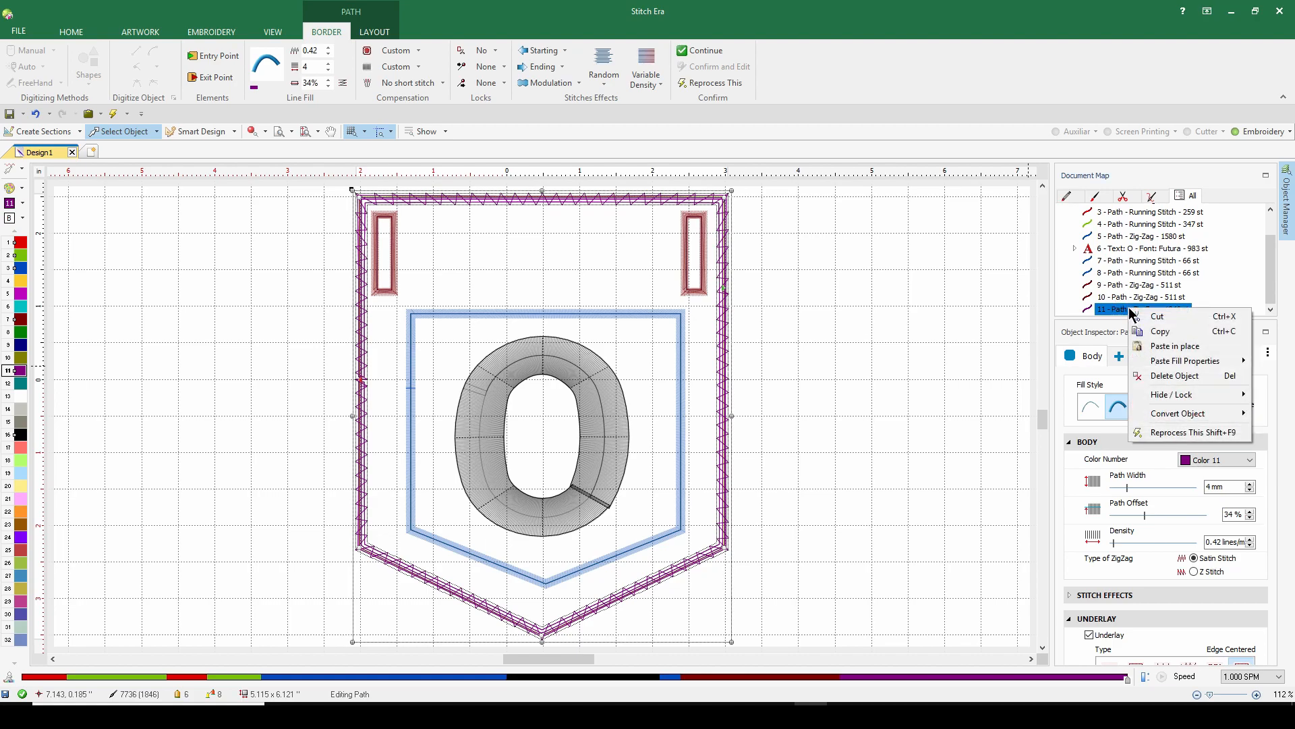
pyautogui.click(1154, 334)
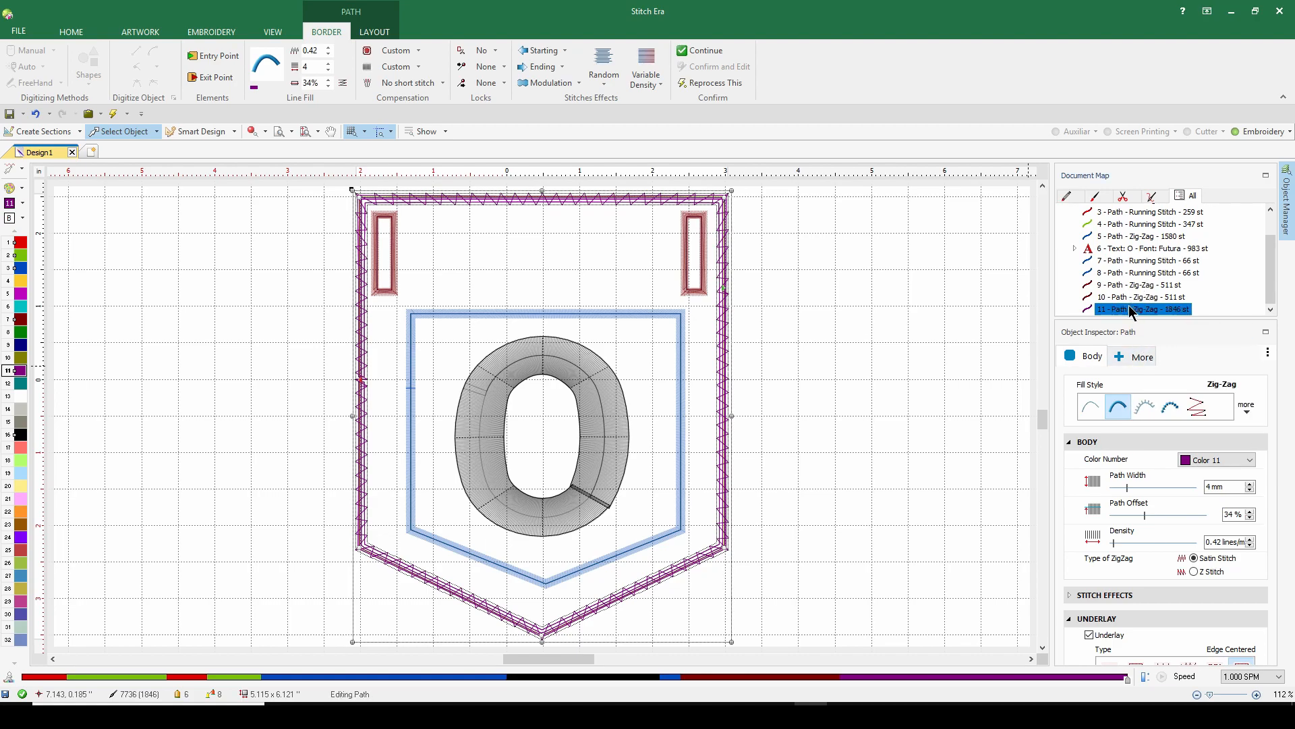
pyautogui.rightClick(1132, 313)
pyautogui.click(1160, 346)
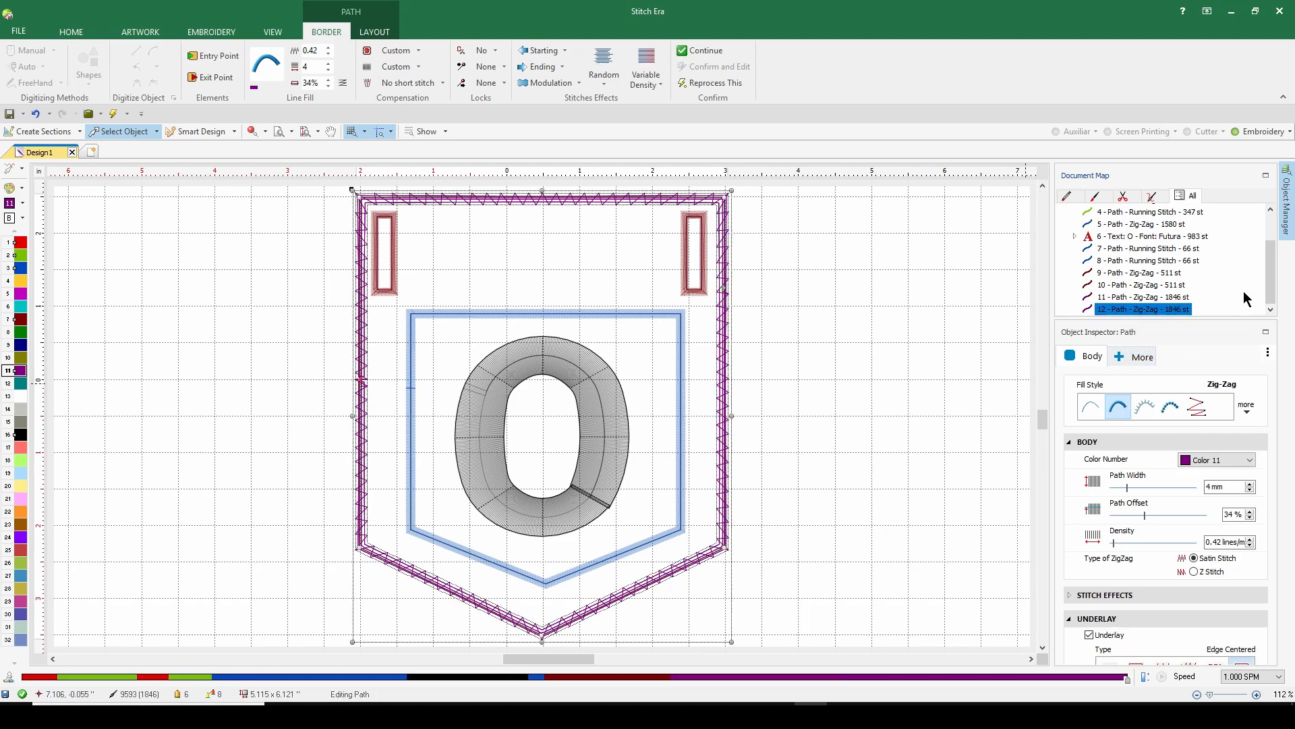
# - Set the path width of the duplicated purple border to 5 mm
pyautogui.click(1219, 488)
pyautogui.moveTo(1222, 488); pyautogui.dragTo(1195, 487)
pyautogui.write('5')
pyautogui.press('Return')
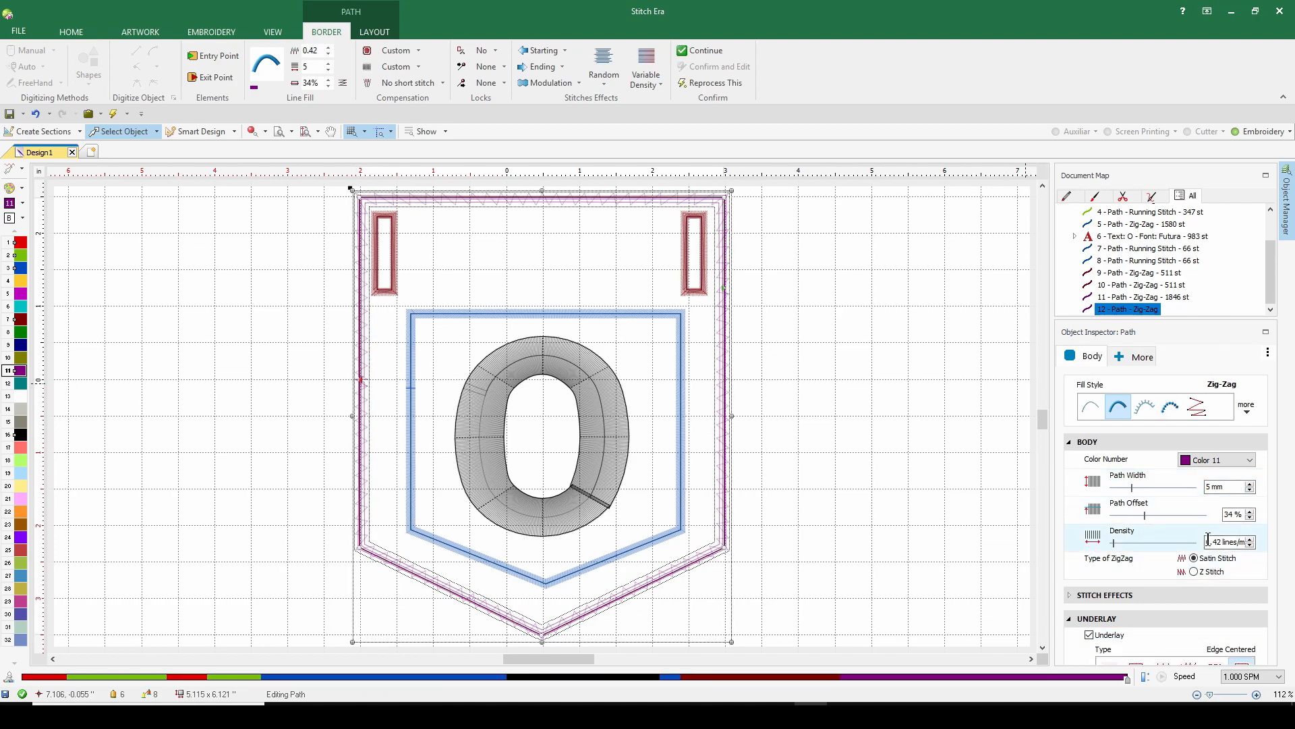
# - Set the duplicated purple border's density to 5.25 and turn off its underlay
pyautogui.moveTo(1113, 543); pyautogui.dragTo(1136, 549)
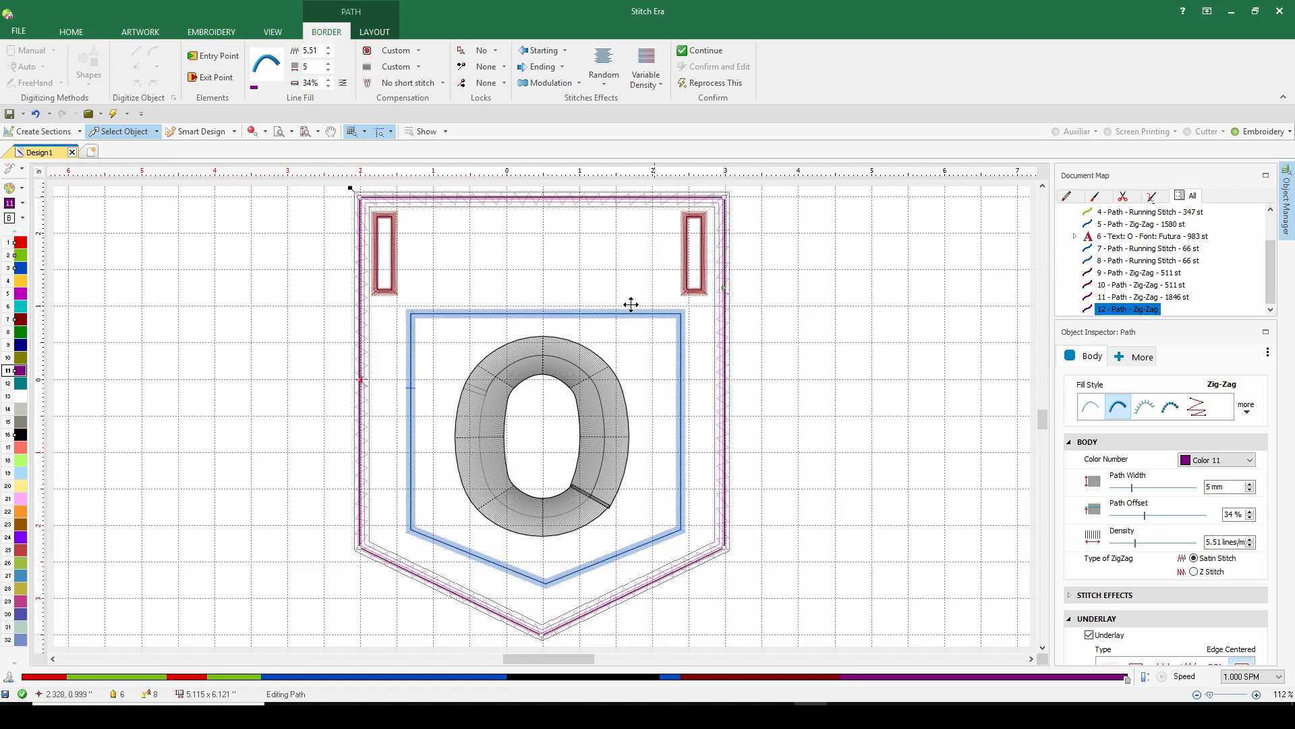
pyautogui.click(312, 51)
pyautogui.write('5.')
pyautogui.press('Return')
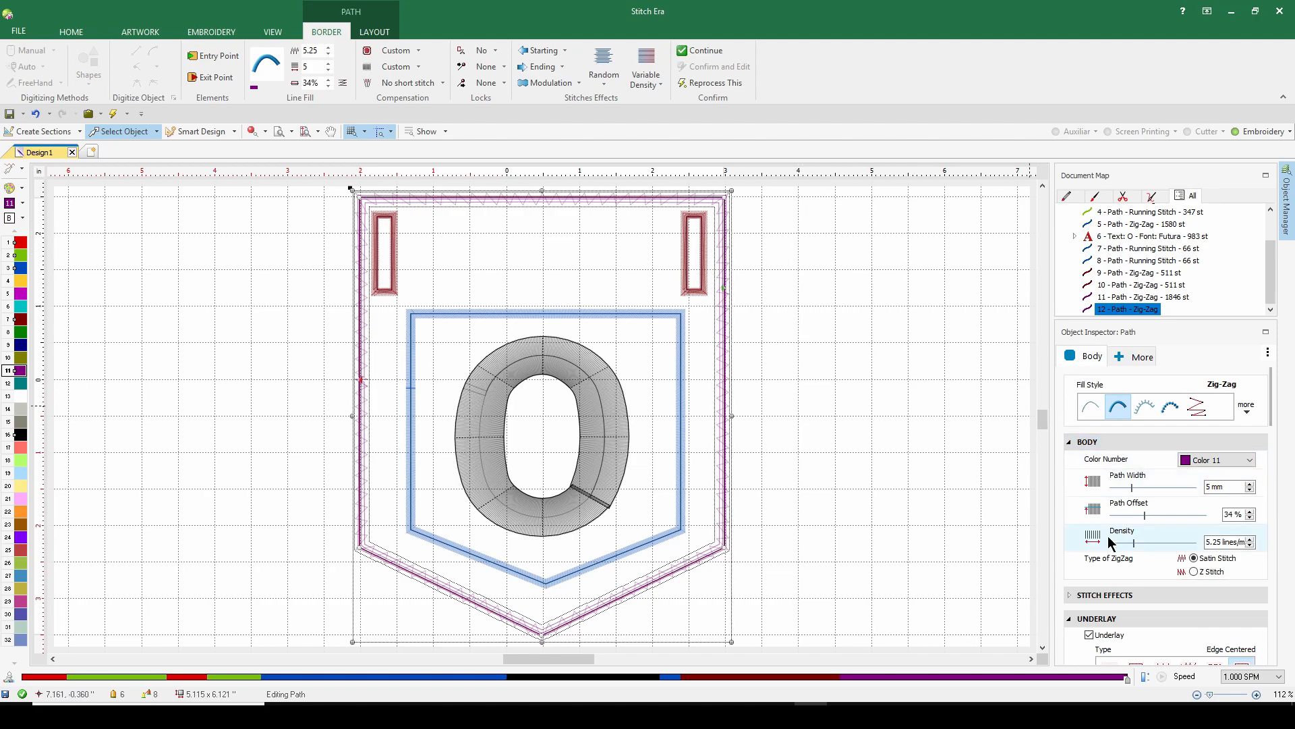
pyautogui.click(1089, 635)
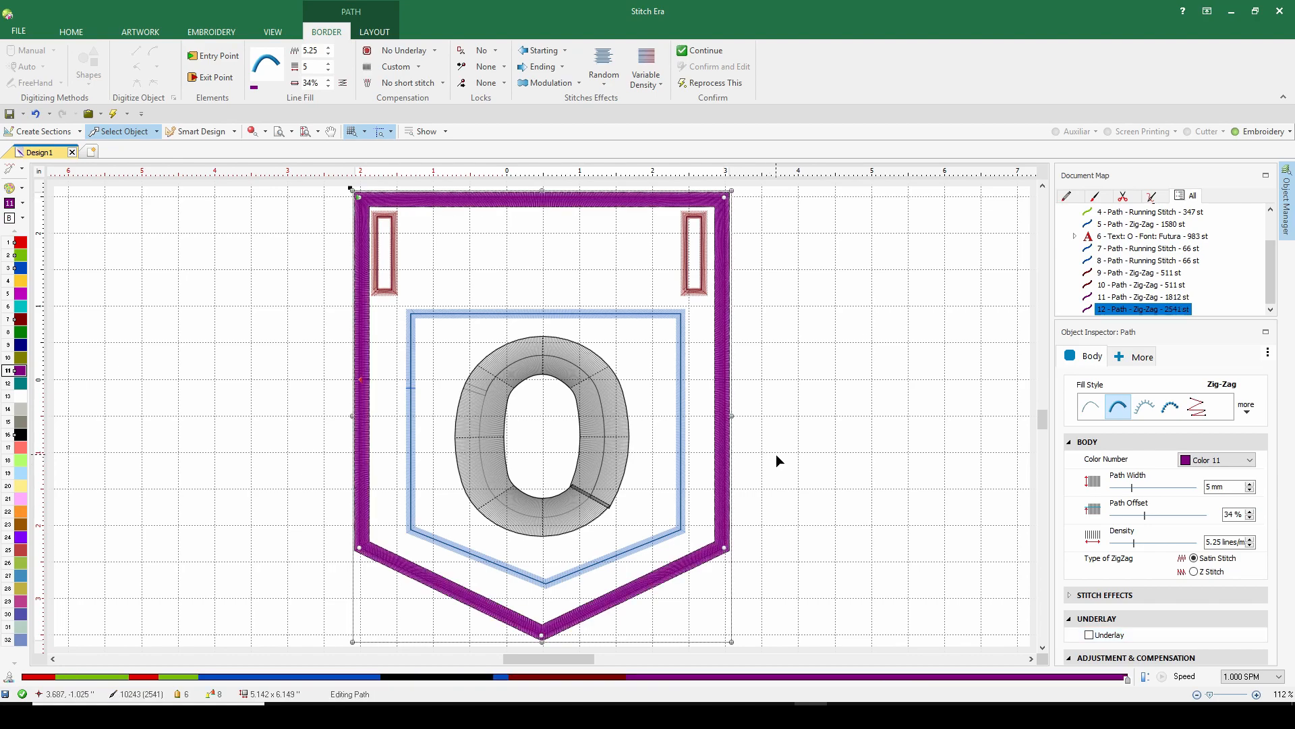
# - Reduce the edge underlay repetitions of the original low-density purple border to 1
pyautogui.click(1137, 297)
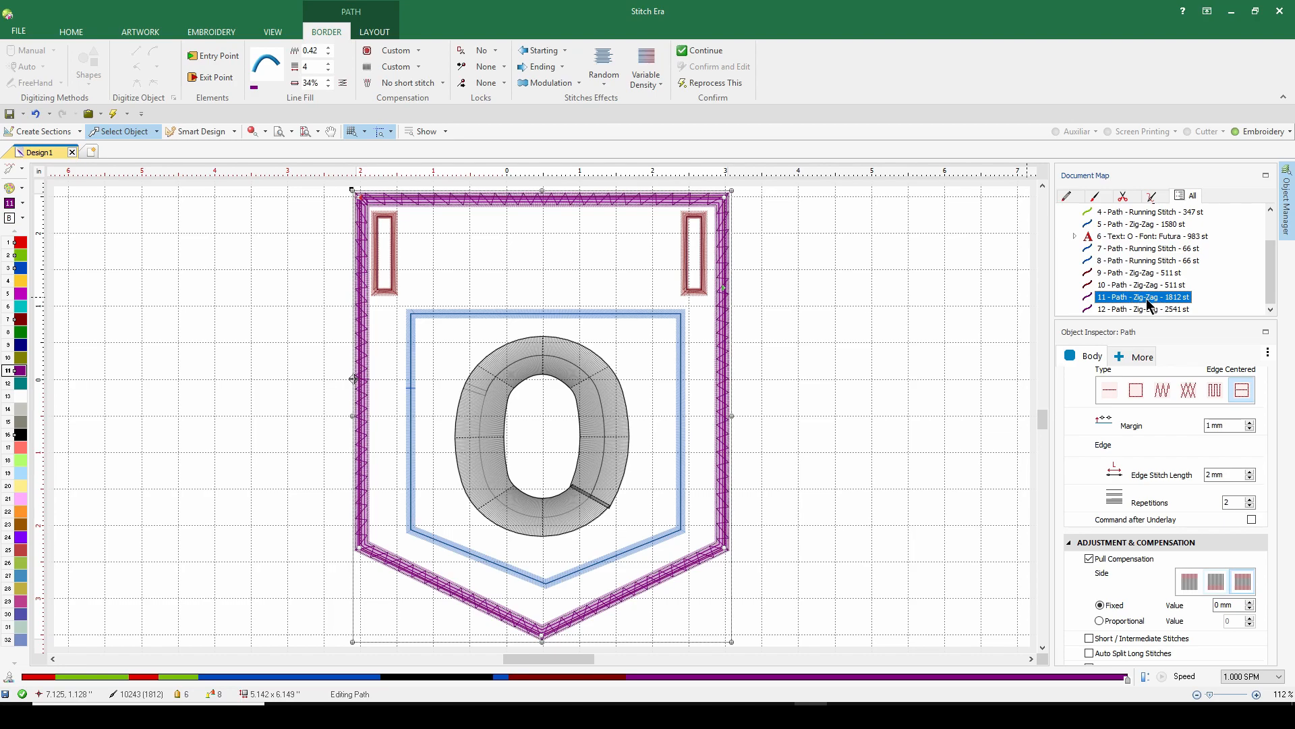
pyautogui.click(1249, 505)
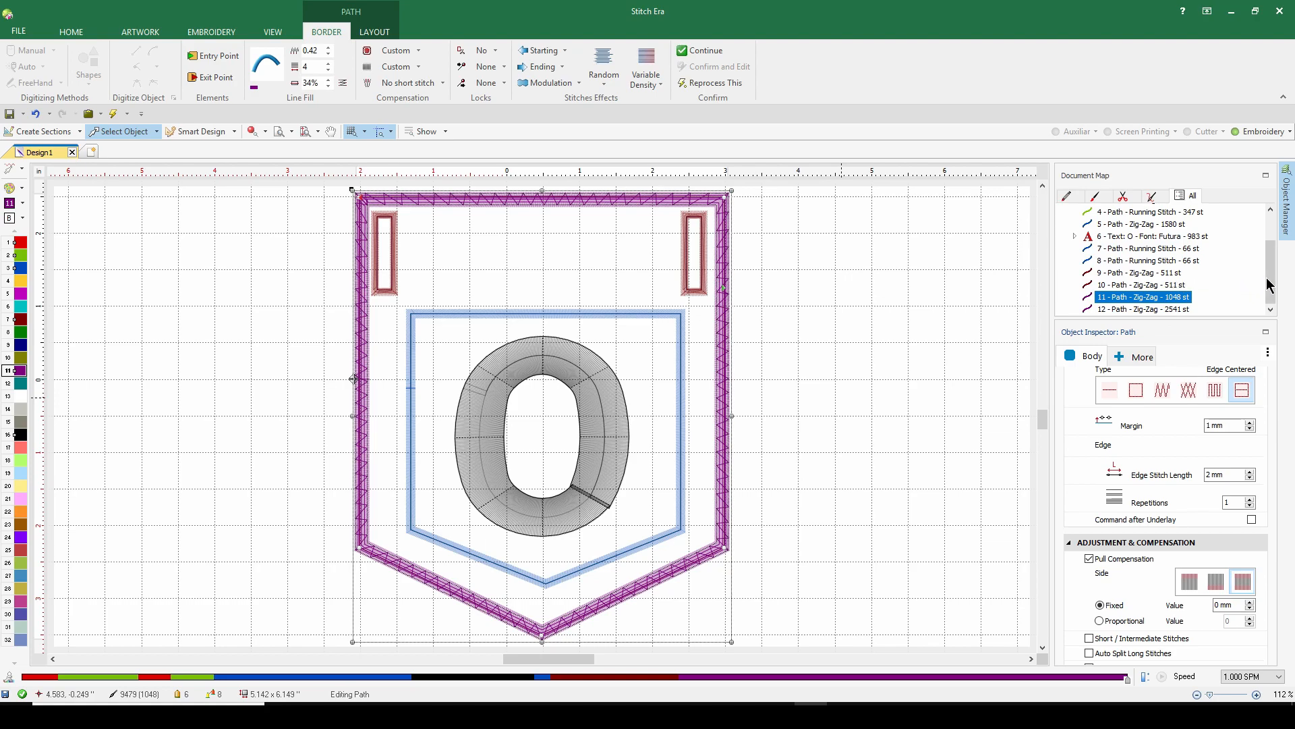
pyautogui.moveTo(1269, 275); pyautogui.dragTo(1270, 250)
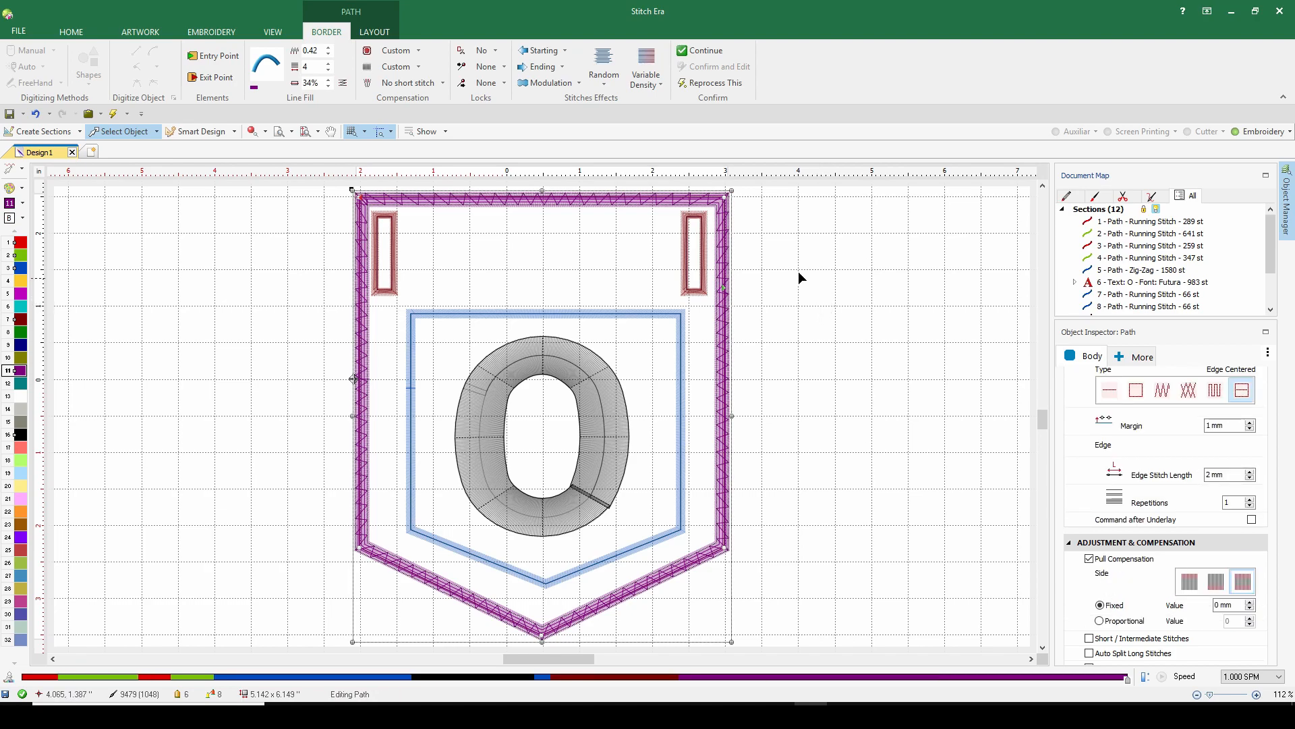
# - Display the pennant in 3D draw mode and inspect the whole design in the simulation view
pyautogui.click(375, 34)
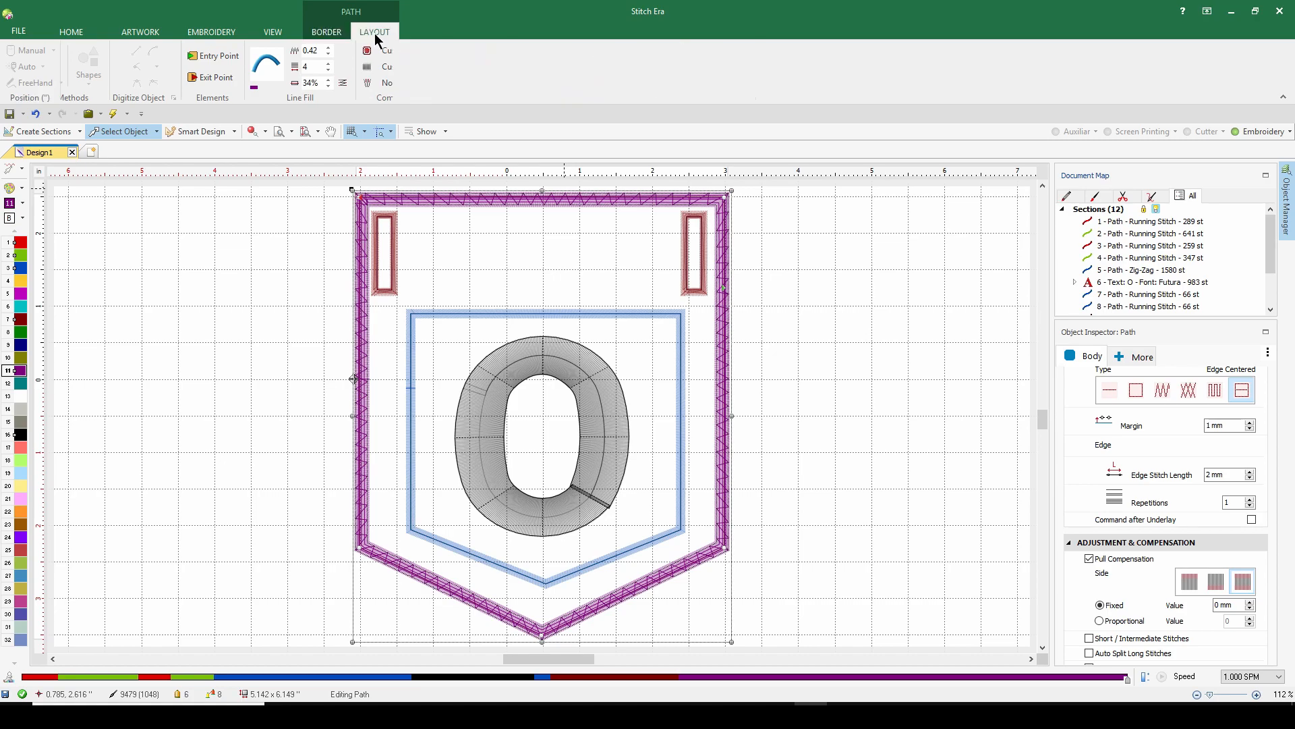
pyautogui.click(244, 32)
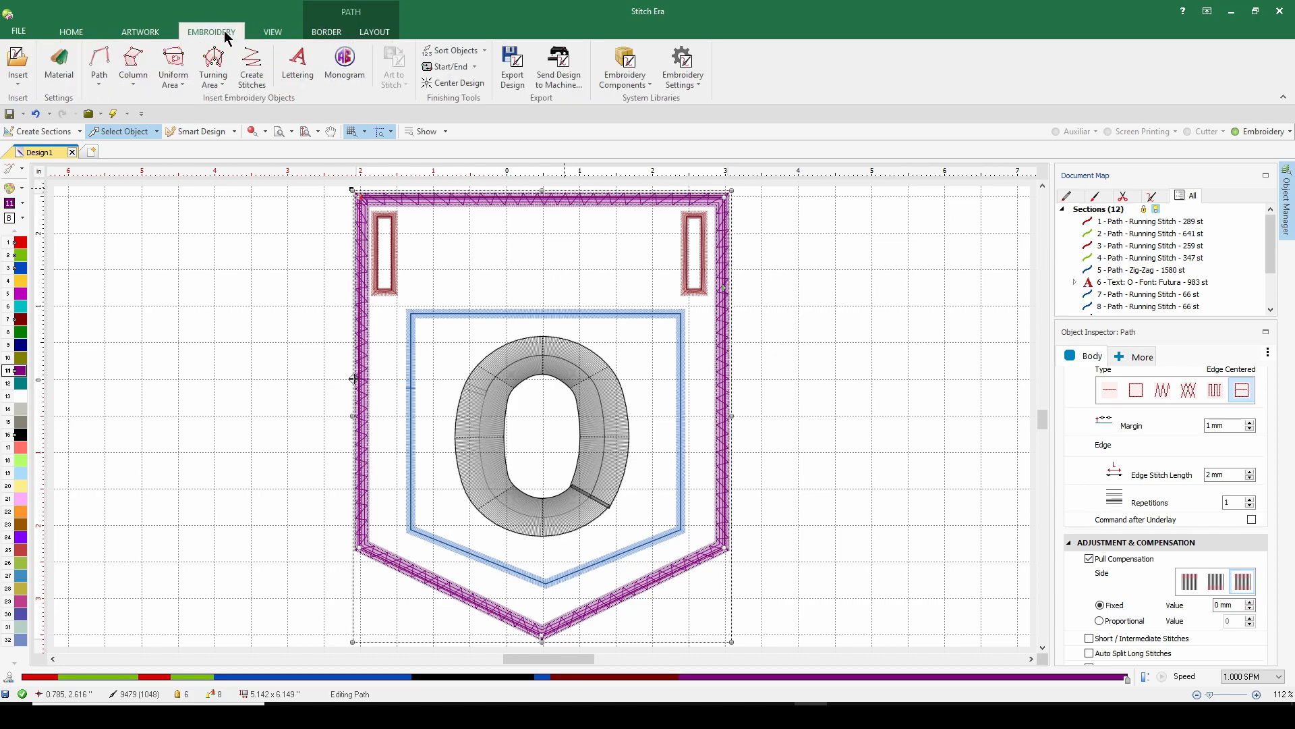
pyautogui.click(272, 32)
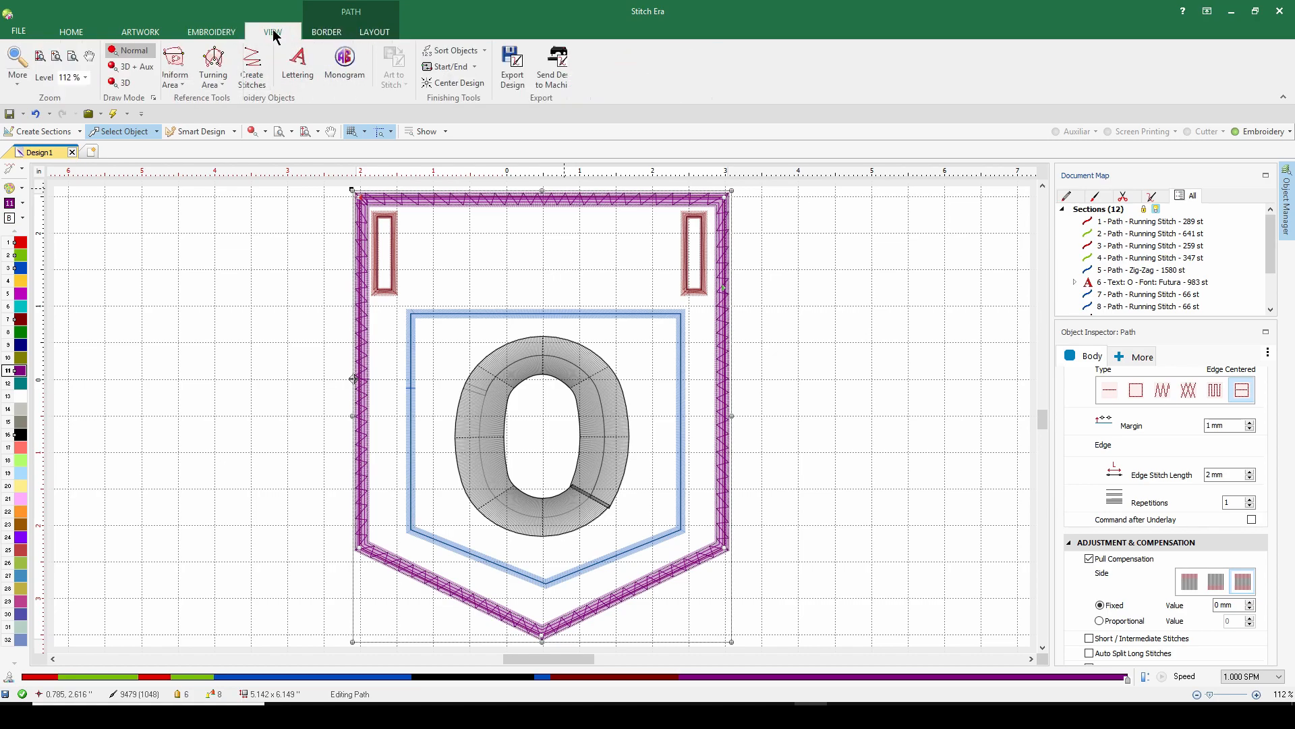
pyautogui.click(126, 82)
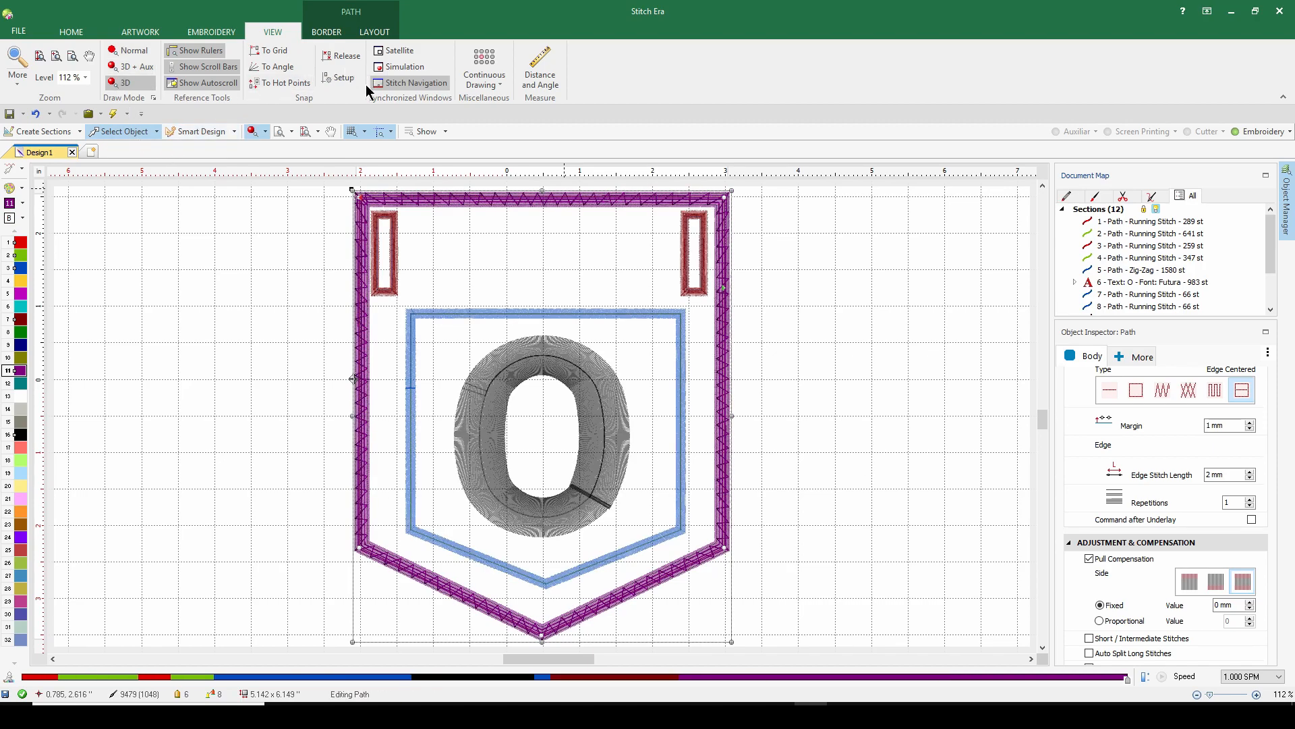
pyautogui.click(302, 311)
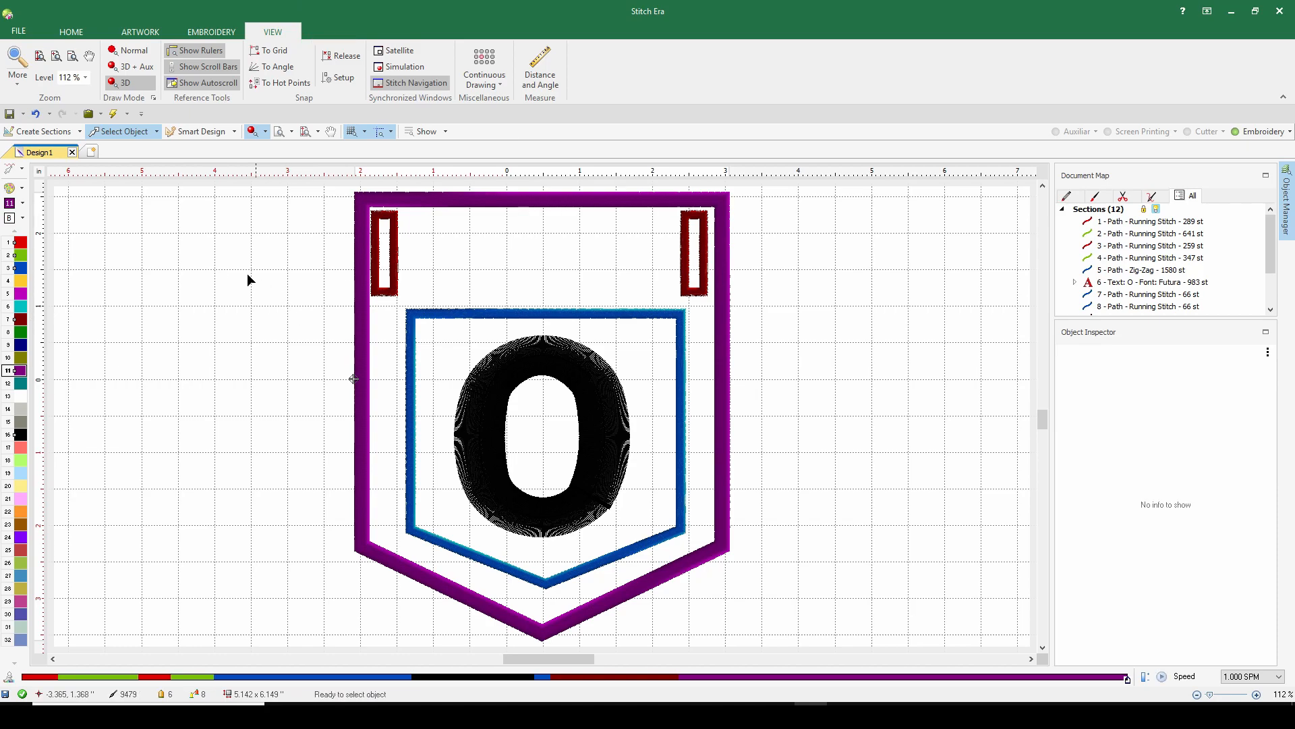
pyautogui.click(403, 67)
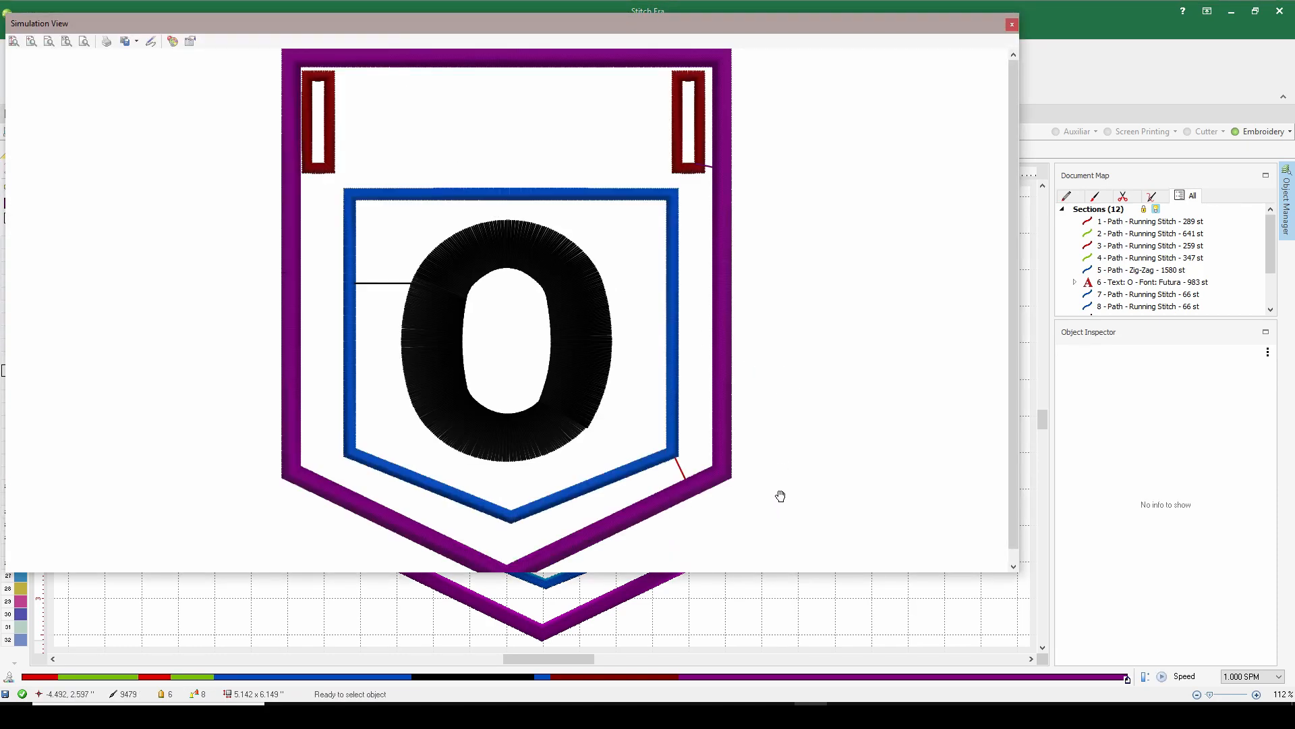
pyautogui.press('Escape')
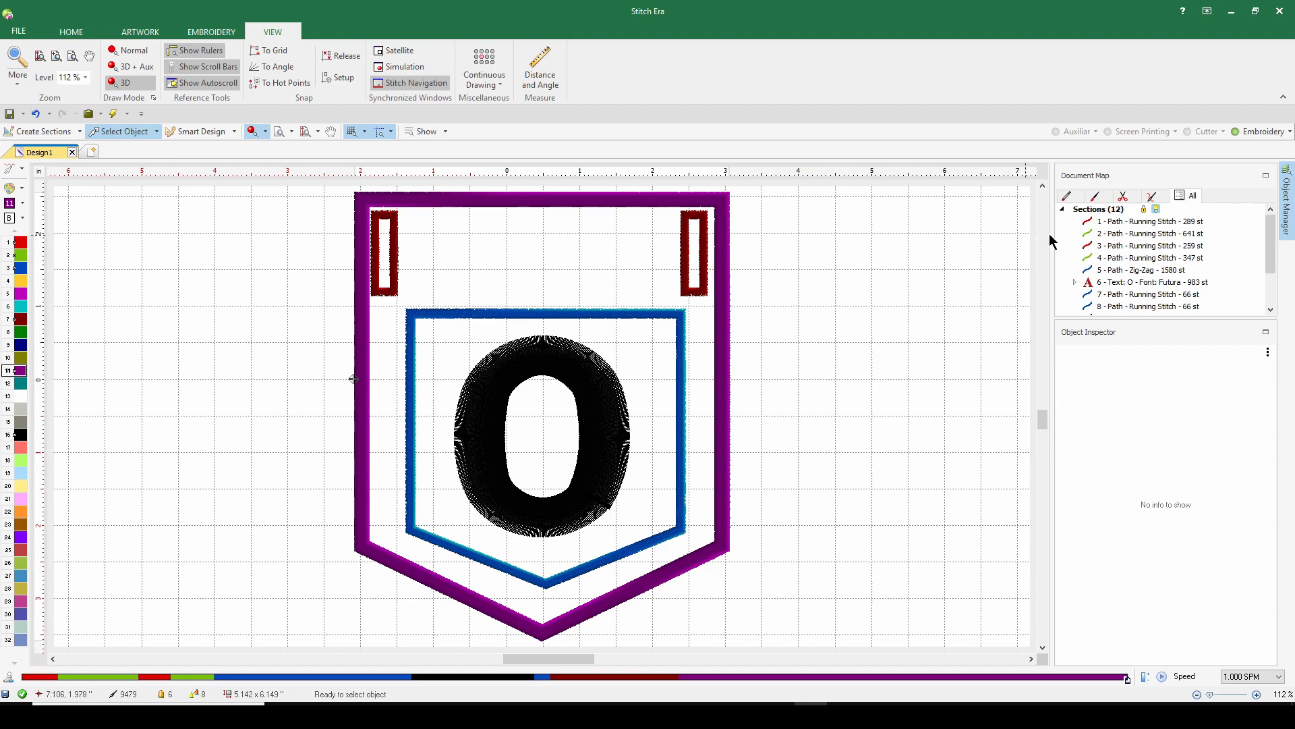
# - Set the embroidery hoop to Avancé-533x355
pyautogui.click(209, 29)
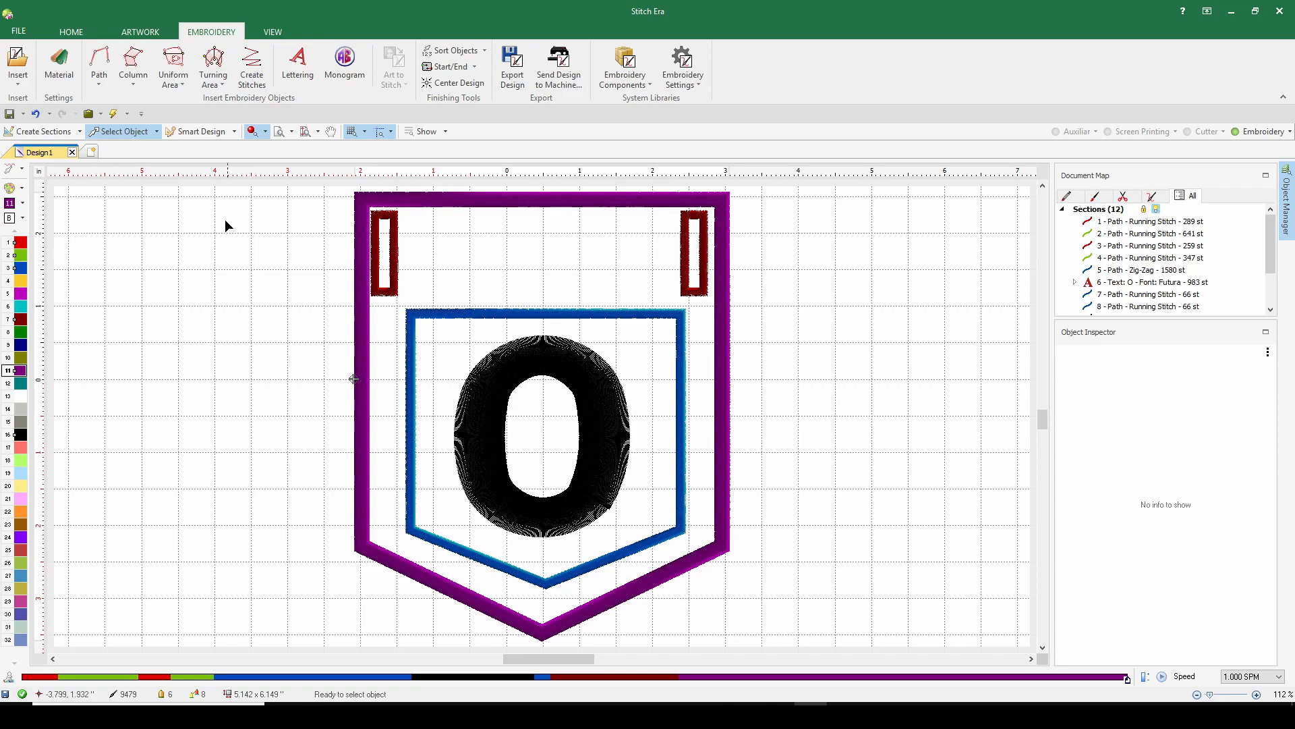
pyautogui.click(70, 33)
pyautogui.click(332, 77)
pyautogui.click(335, 112)
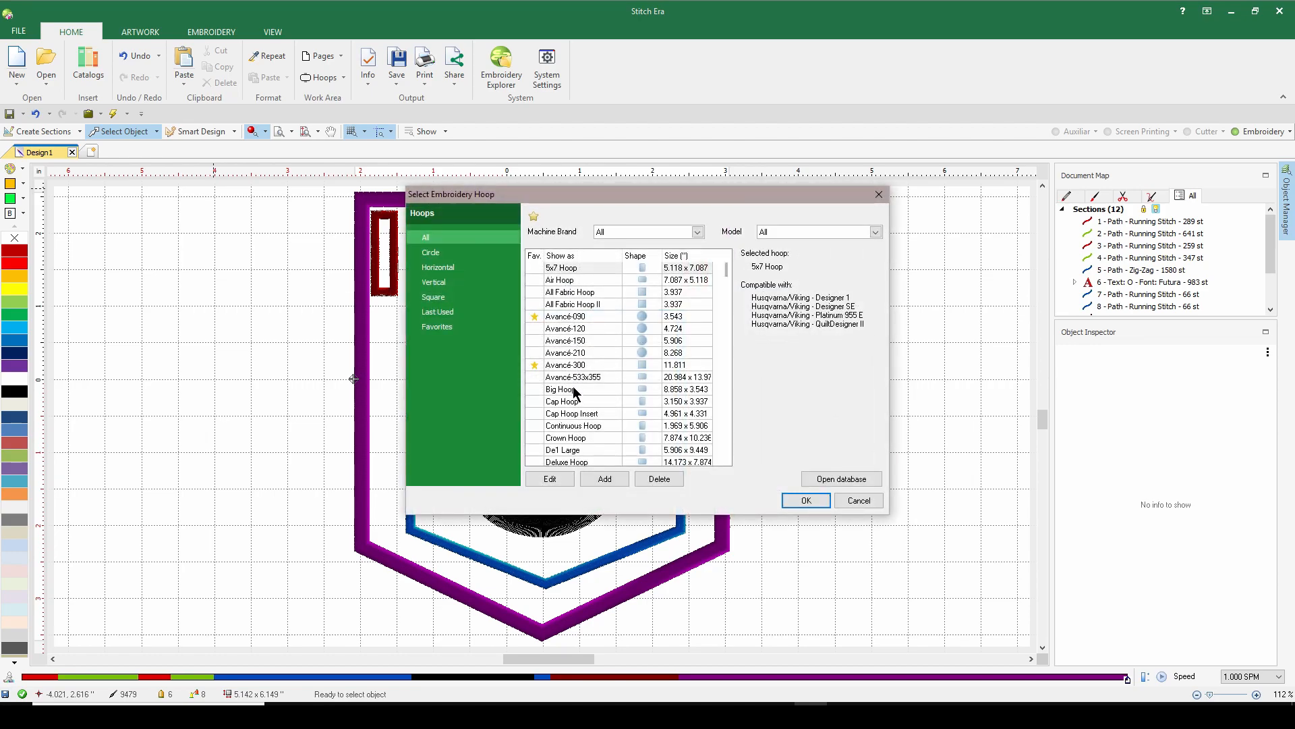
pyautogui.click(584, 379)
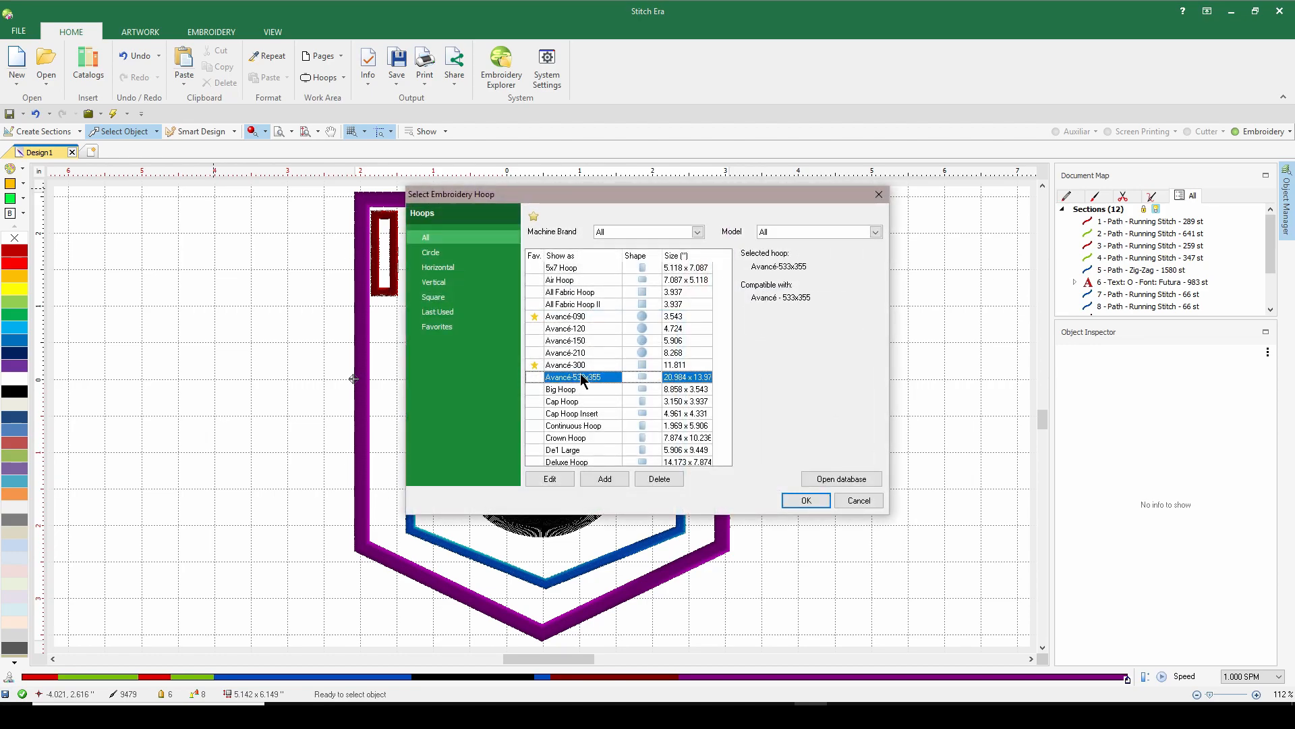
pyautogui.click(807, 500)
# - Check the hoop display options and view the whole hoop around the pennant
pyautogui.click(323, 78)
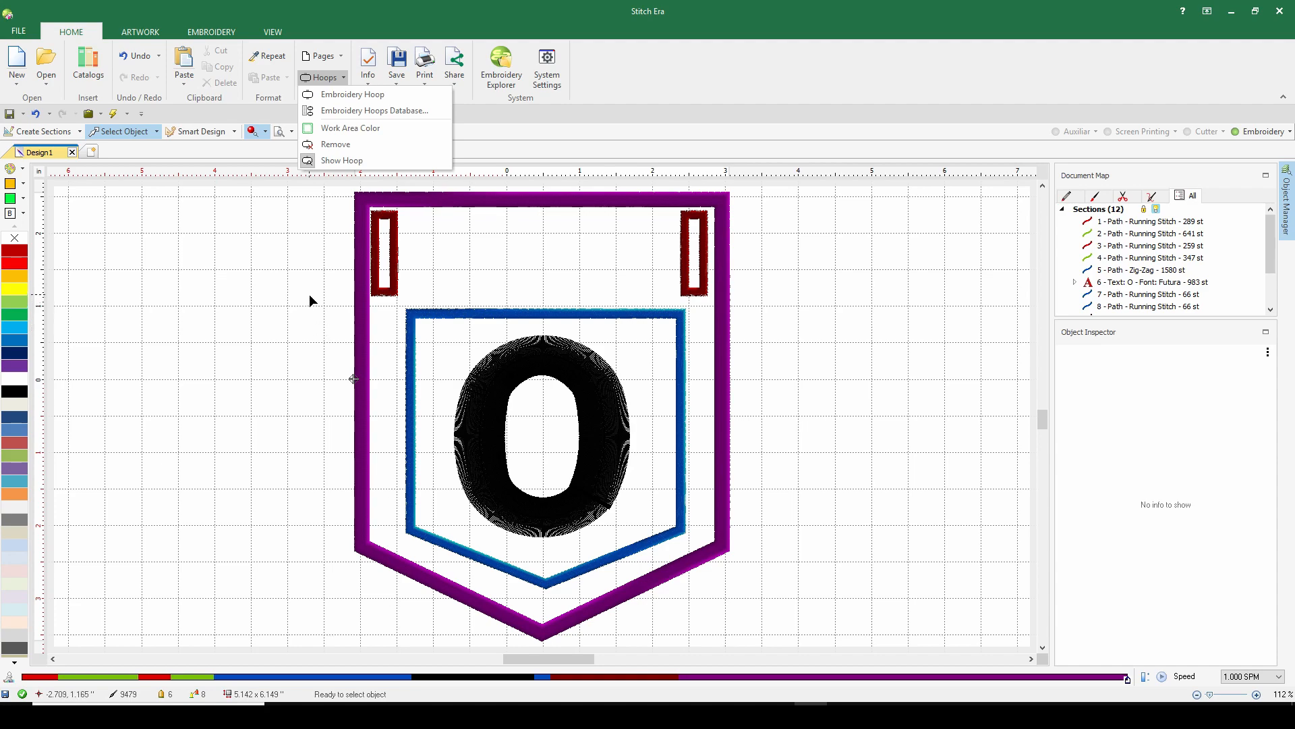
pyautogui.rightClick(327, 162)
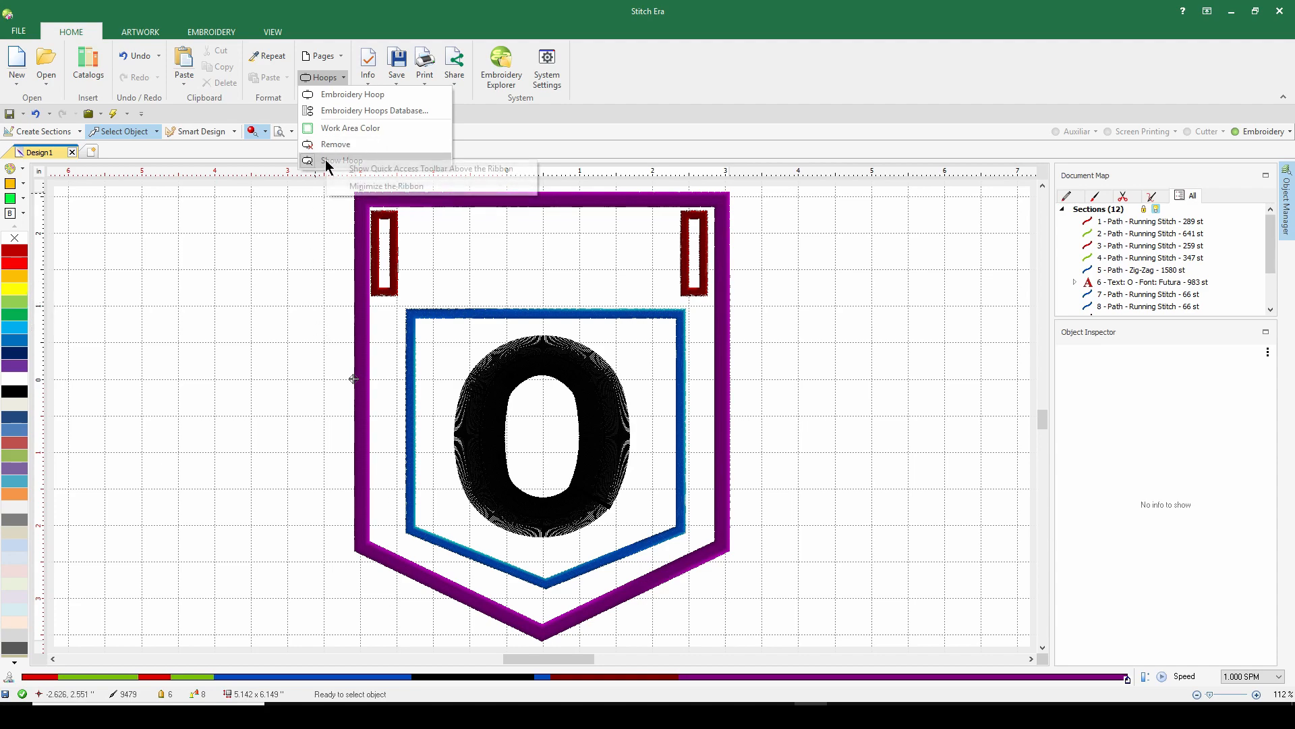
pyautogui.click(286, 517)
pyautogui.rightClick(289, 487)
pyautogui.click(264, 486)
pyautogui.scroll(-5, 245, 389)
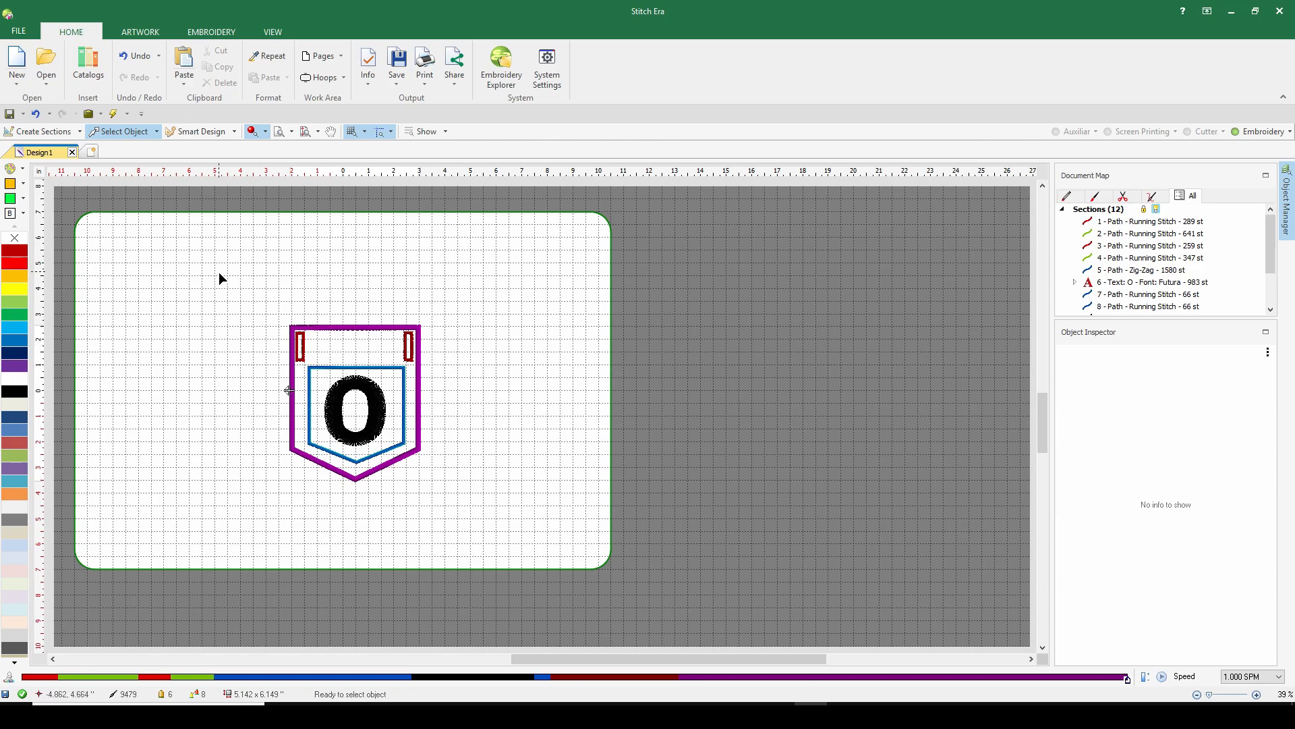
# - Select all pennant objects and move them to the center of the design
pyautogui.moveTo(230, 273); pyautogui.dragTo(486, 510)
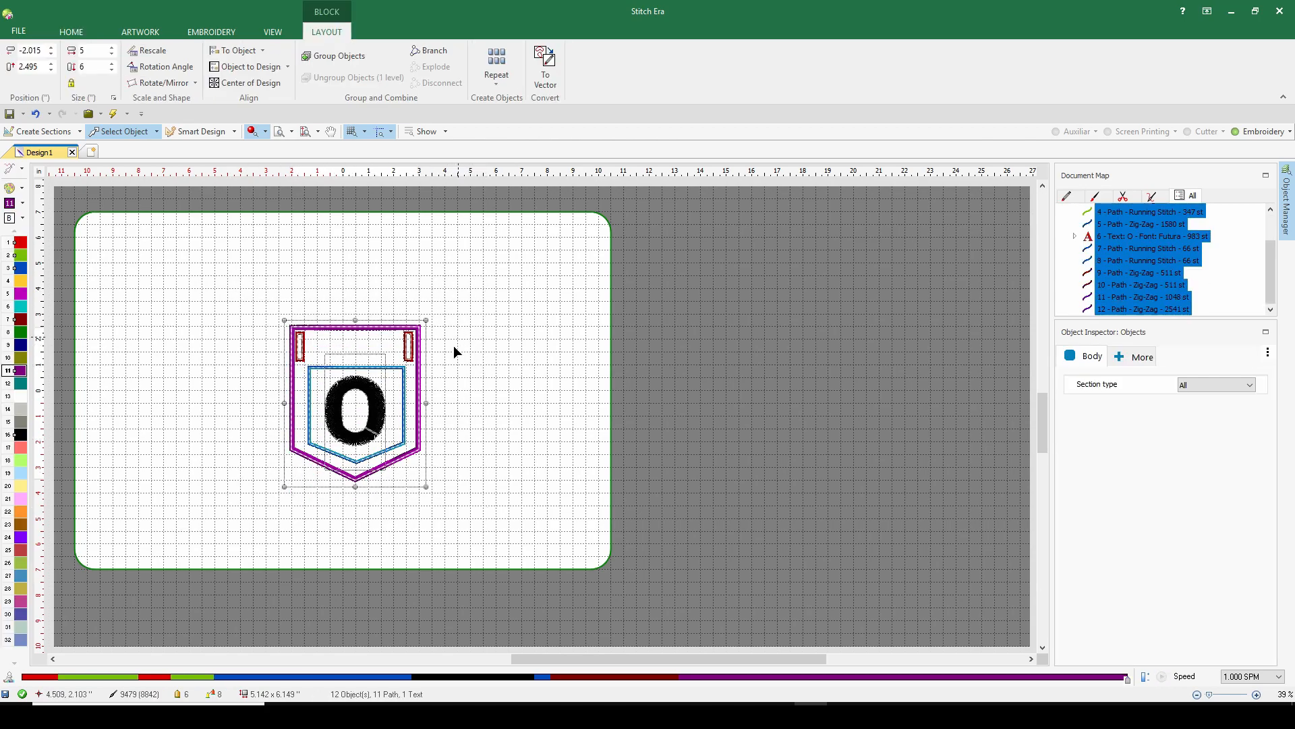
pyautogui.click(237, 82)
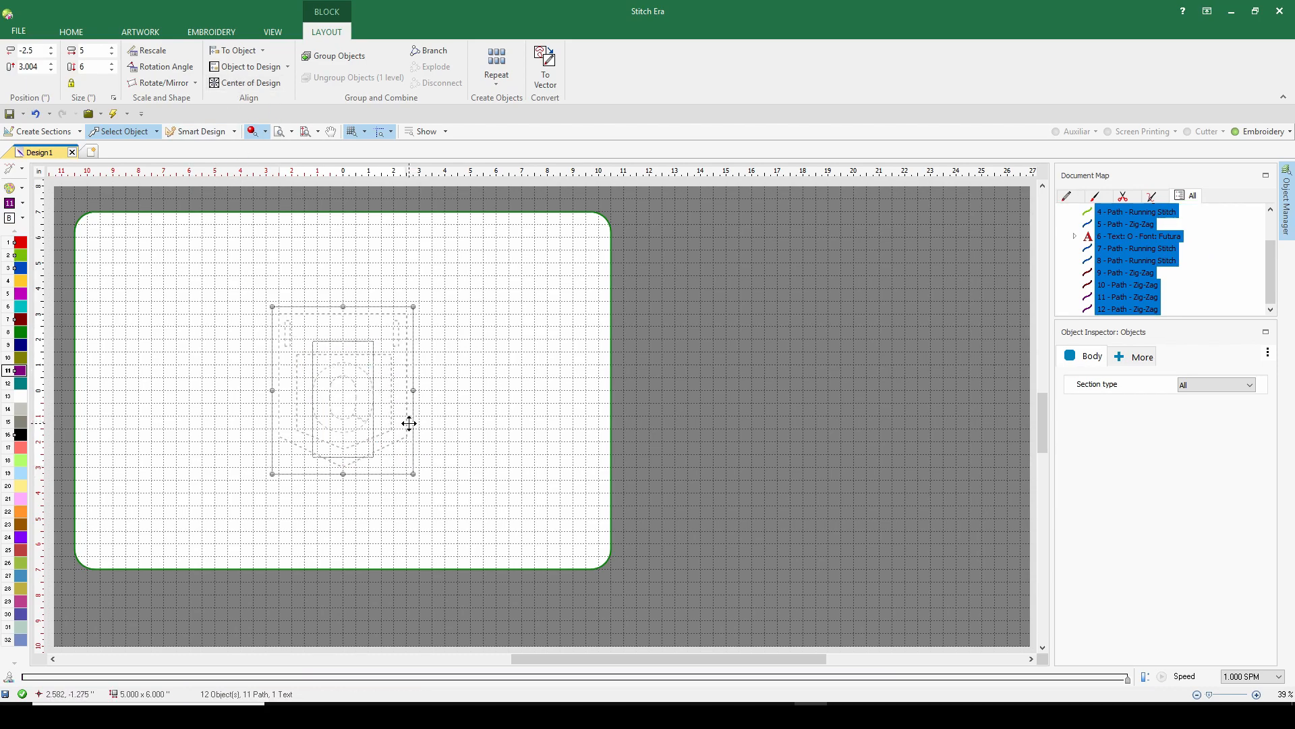
pyautogui.press('Escape')
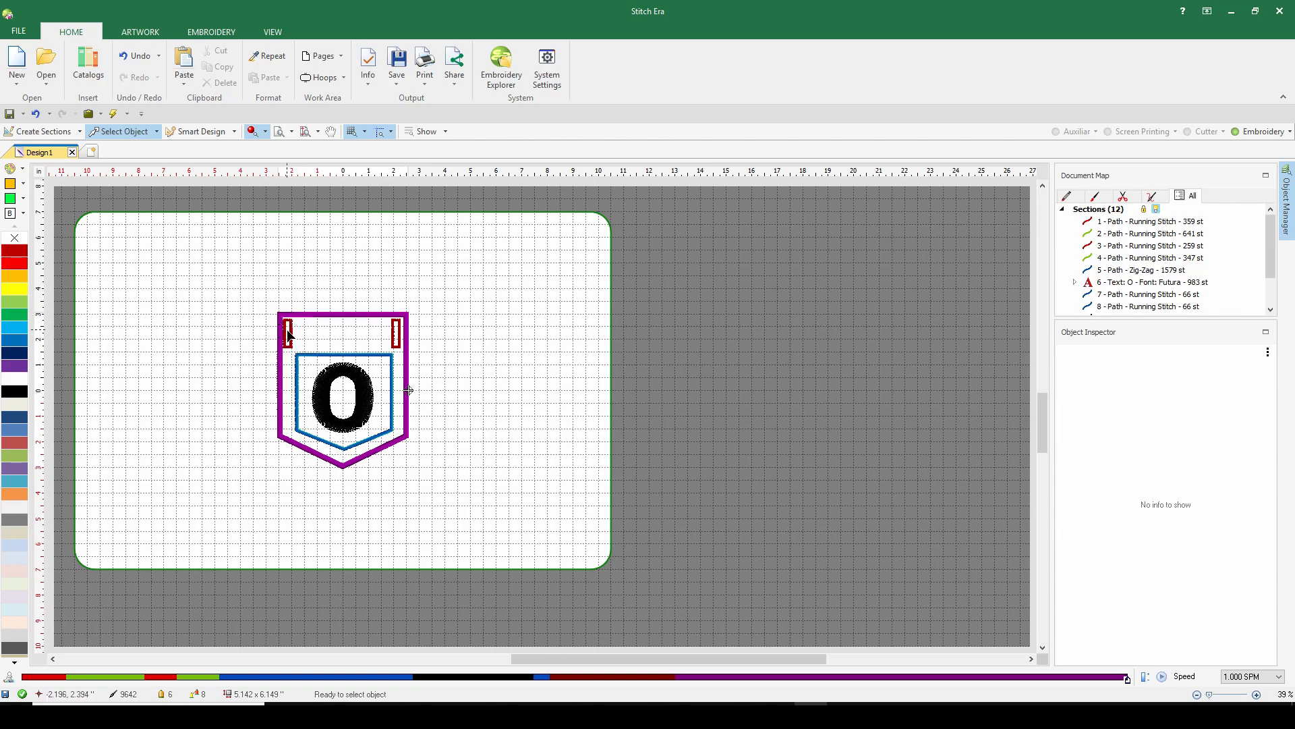
# - Select the left corner rectangle's running stitch and zig-zag and nudge them slightly inward from the purple border
pyautogui.scroll(4, 292, 346)
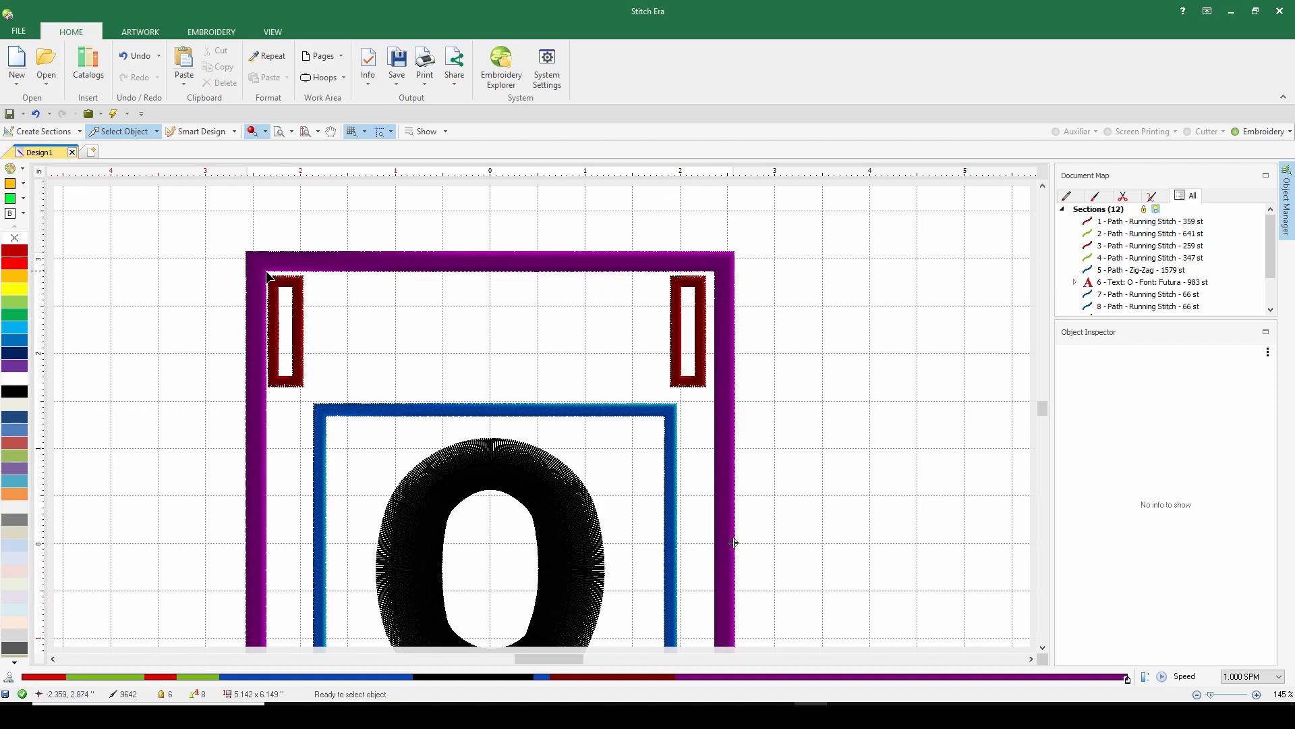
pyautogui.moveTo(268, 273); pyautogui.dragTo(312, 403)
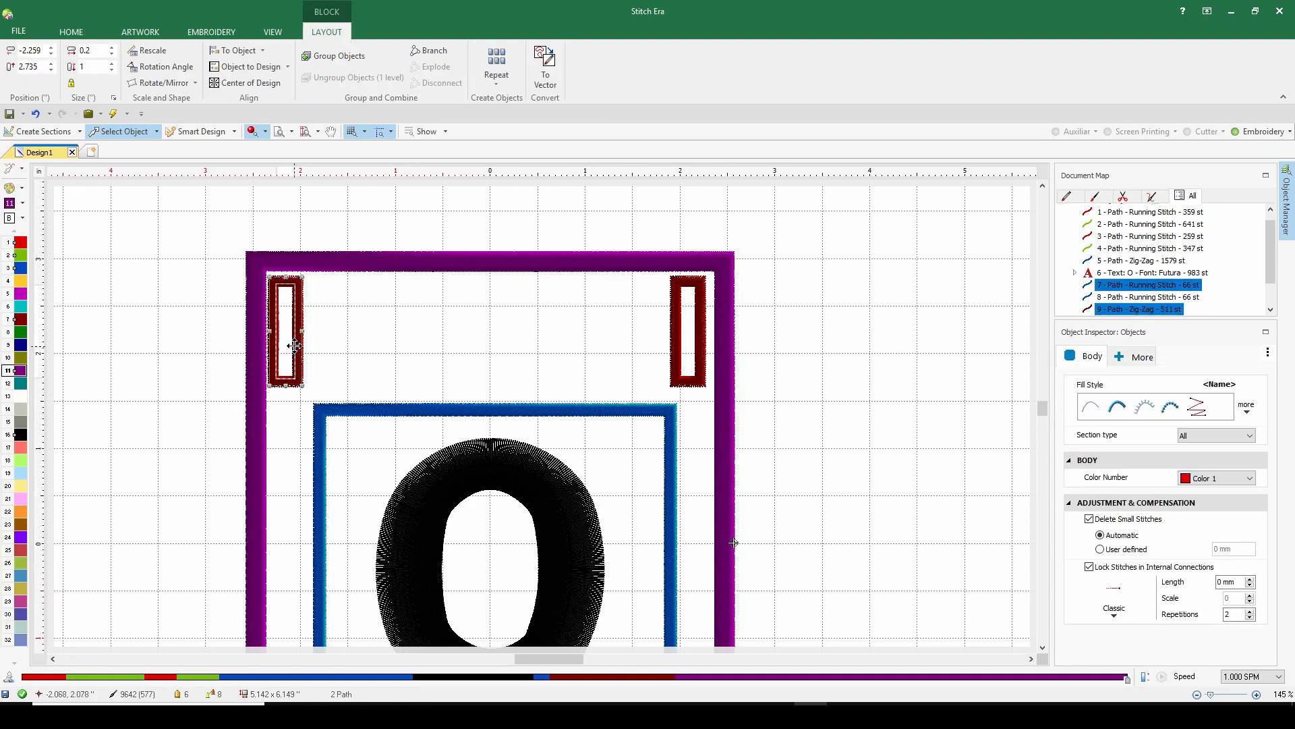
pyautogui.moveTo(286, 343); pyautogui.dragTo(292, 338)
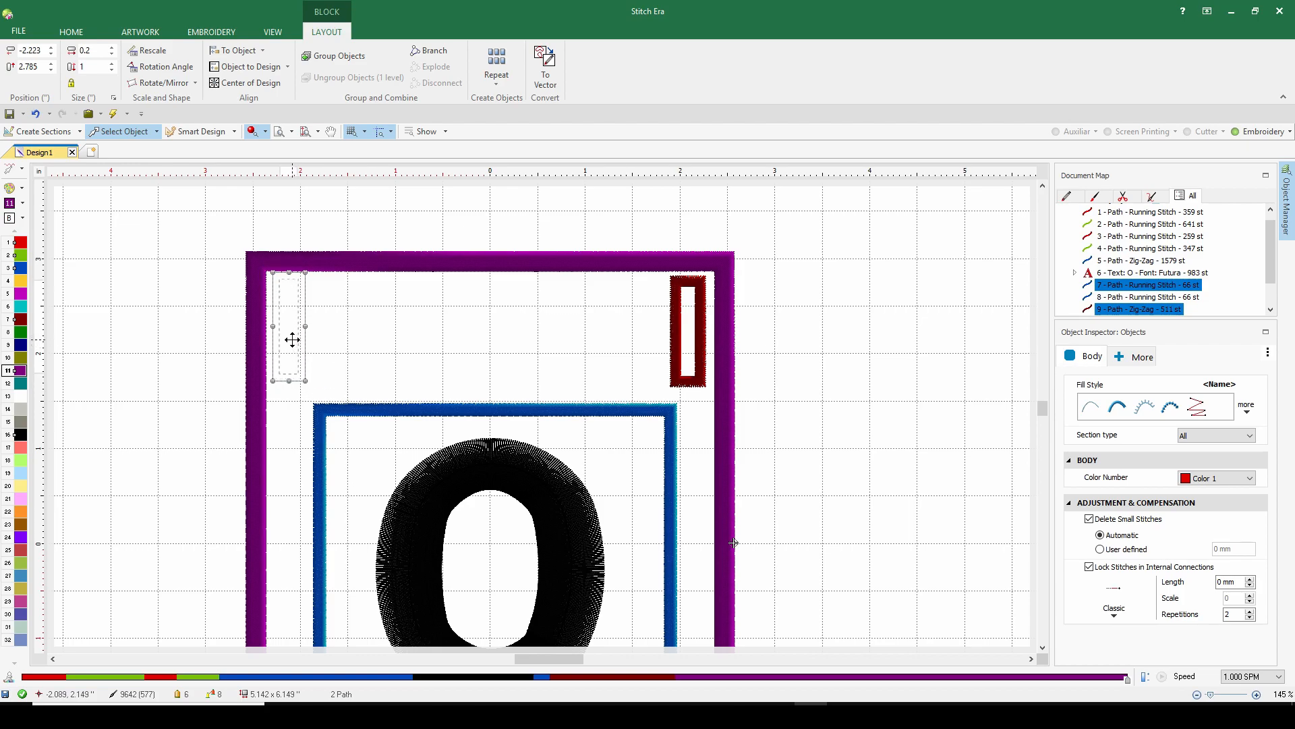
pyautogui.moveTo(290, 341); pyautogui.dragTo(292, 345)
pyautogui.click(336, 374)
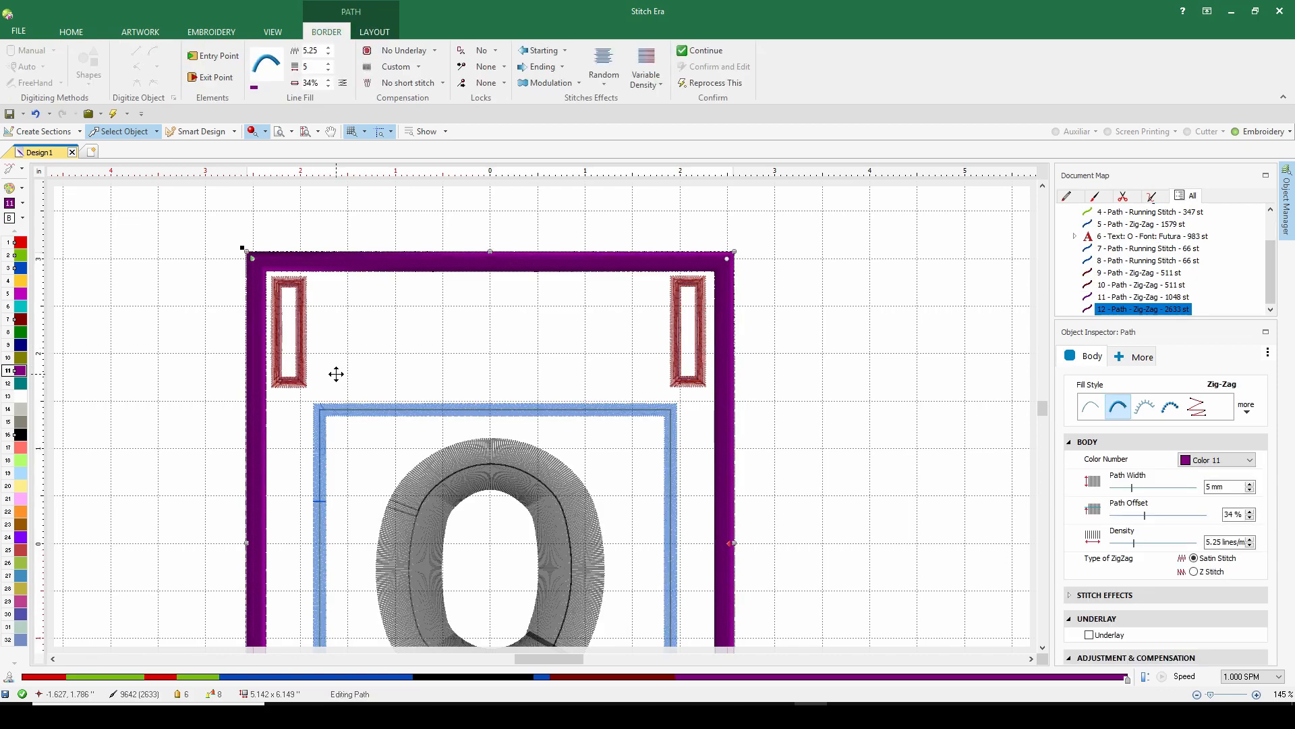
# - Try to reselect and reposition the left corner rectangle, undoing the accidental shifts of the purple border
pyautogui.moveTo(268, 275); pyautogui.dragTo(276, 277)
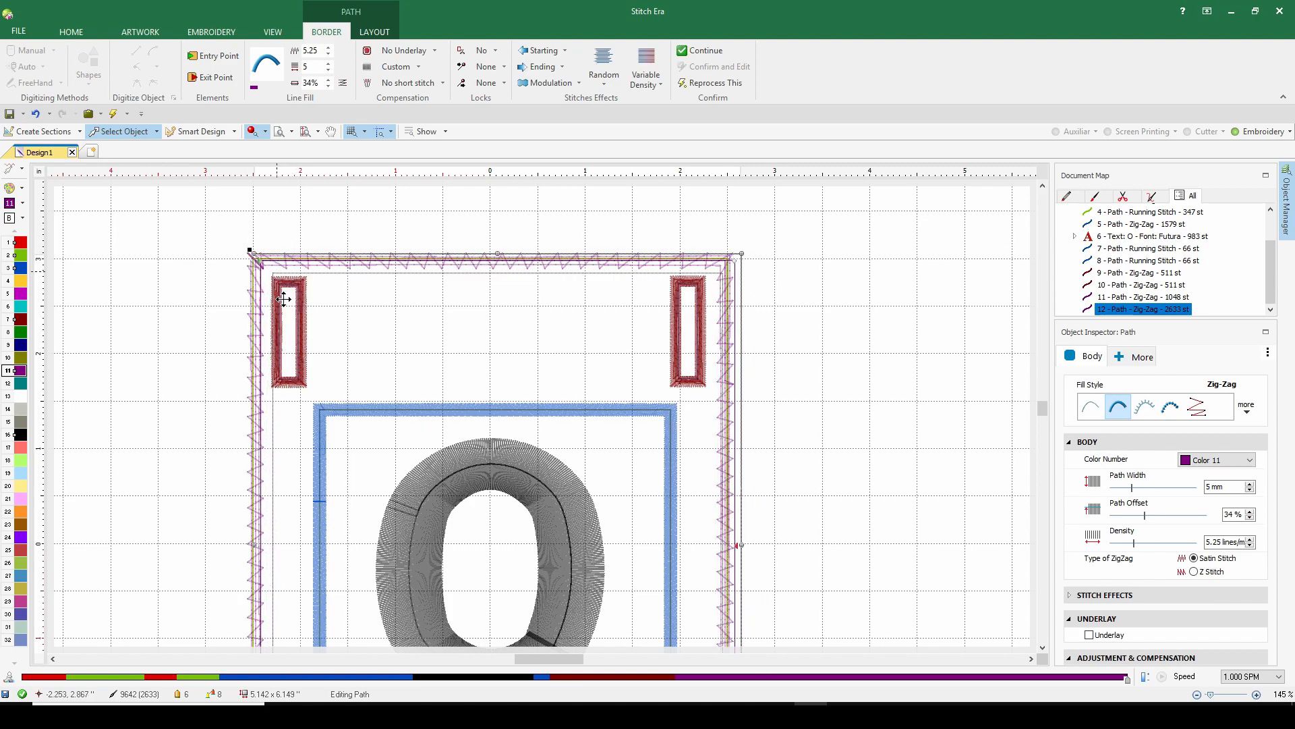
pyautogui.click(289, 296)
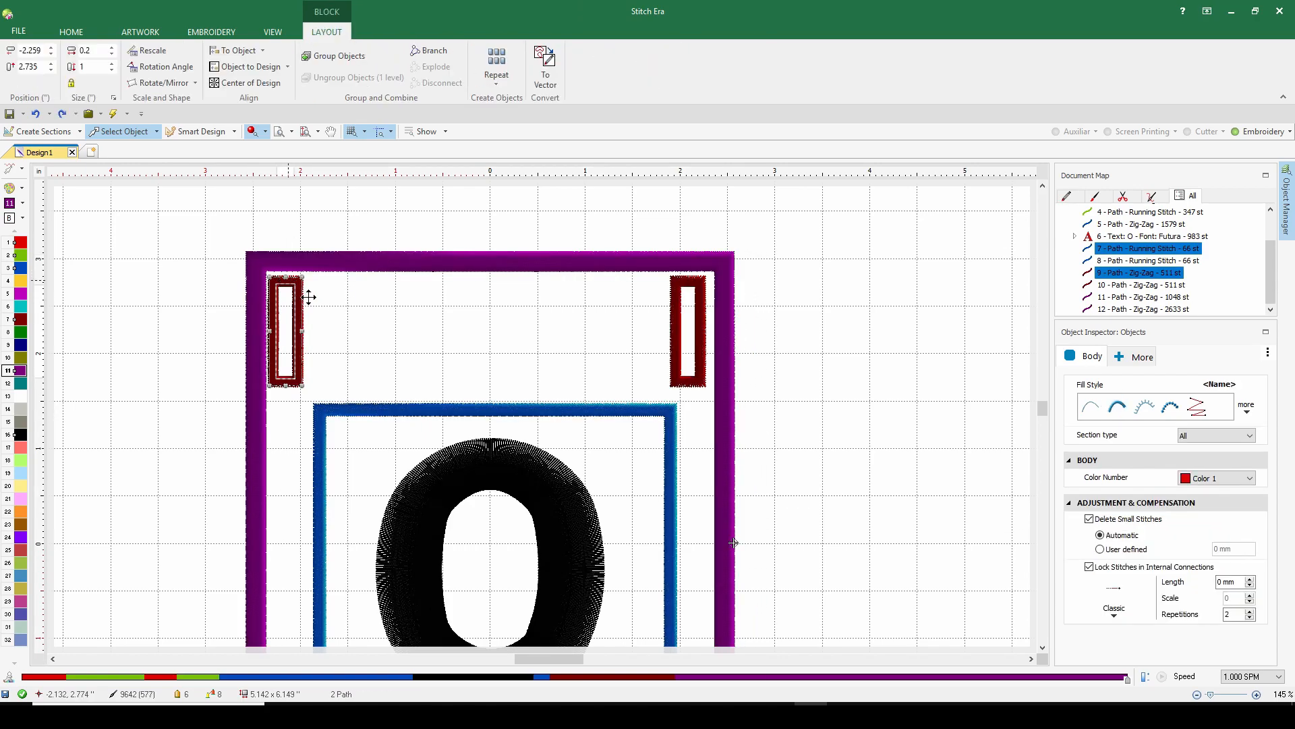
pyautogui.click(372, 326)
pyautogui.moveTo(286, 403)
pyautogui.mouseDown()
pyautogui.moveTo(371, 378)
pyautogui.moveTo(320, 374)
pyautogui.mouseUp()
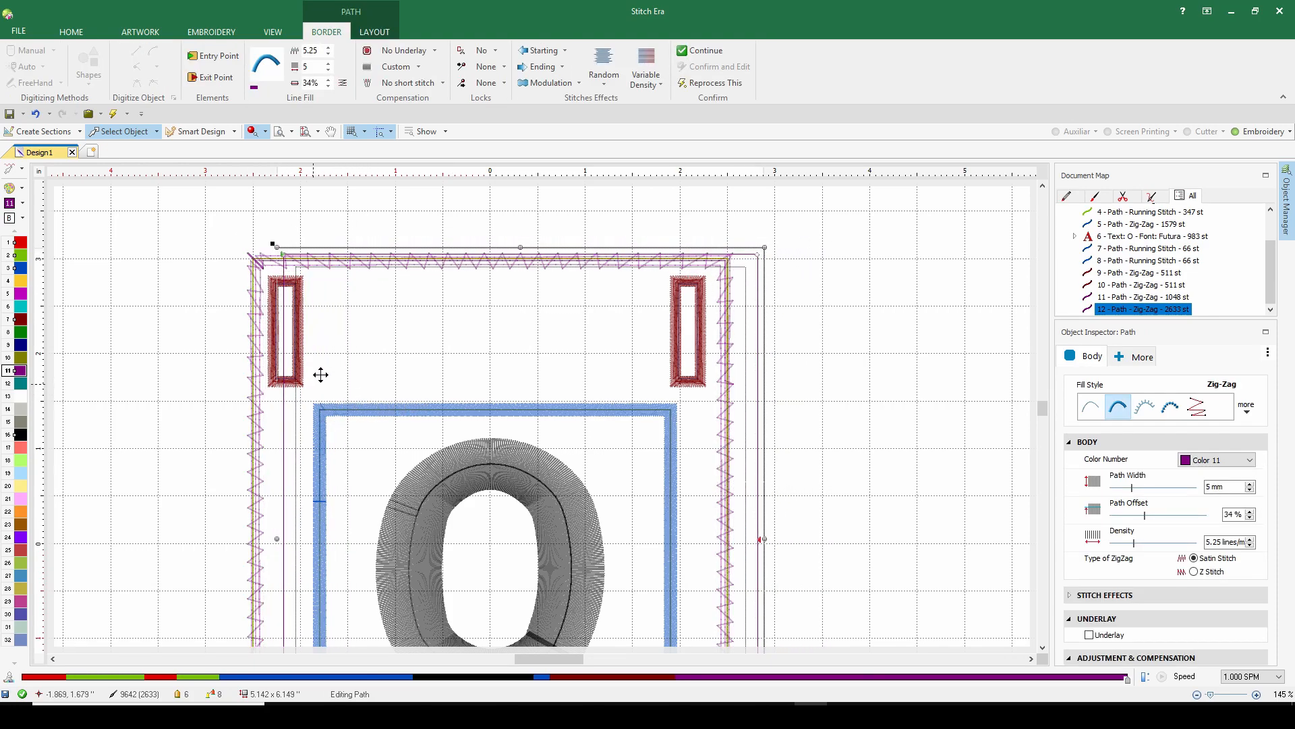
pyautogui.click(314, 390)
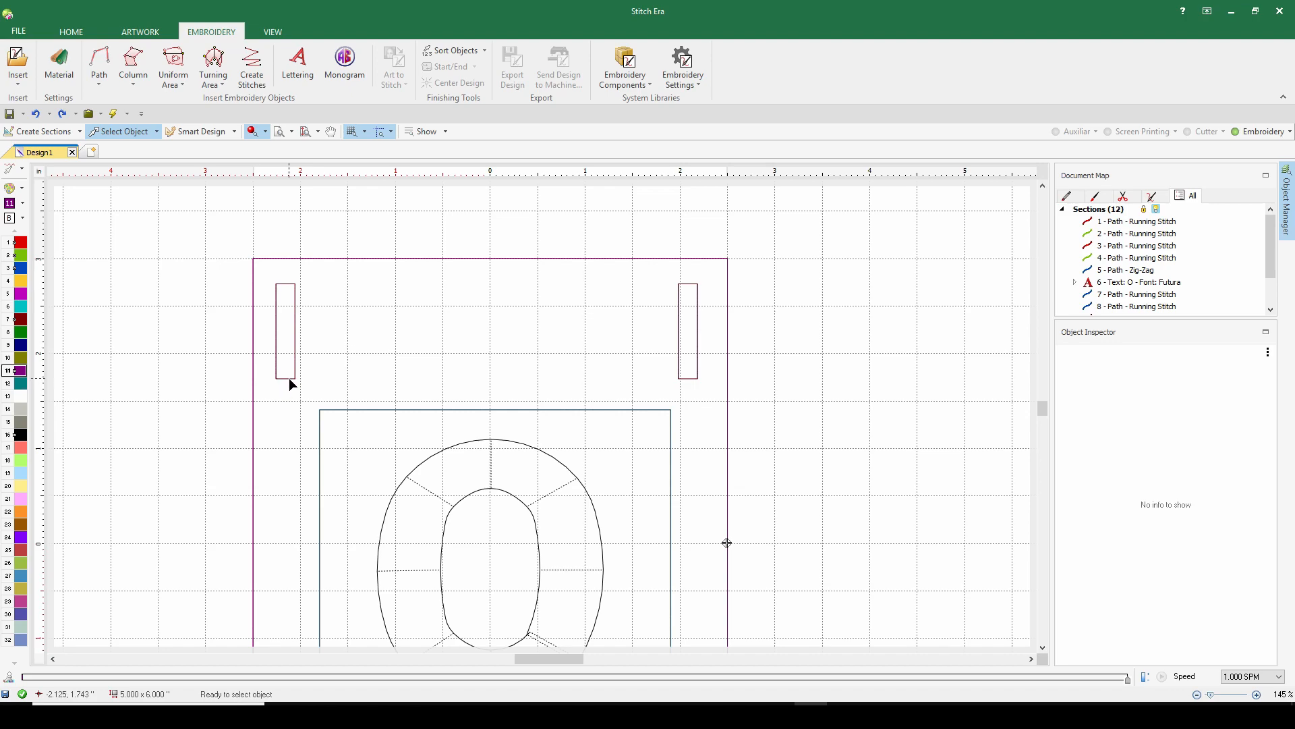
# - Undo the recent moves back through the centering of the whole pennant, and deselect everything
pyautogui.hotkey('ctrl', 'a')
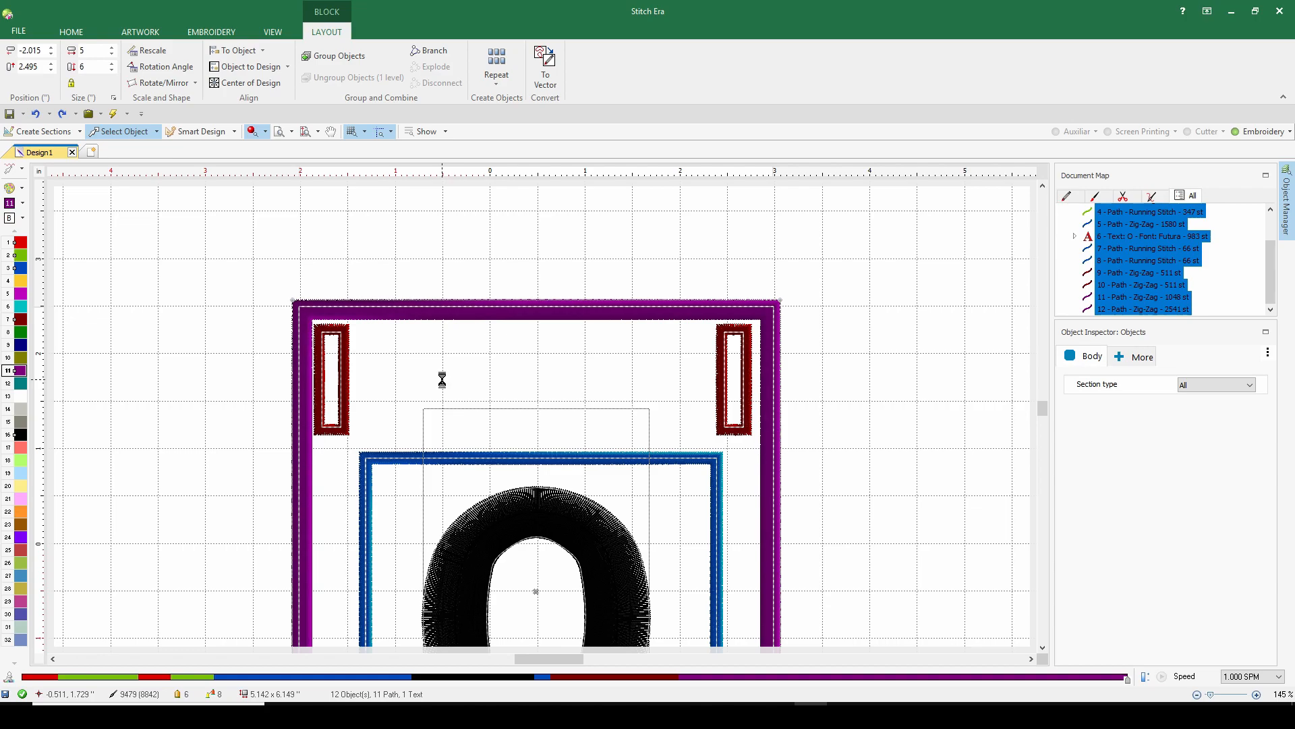
pyautogui.scroll(-5, 442, 381)
pyautogui.click(638, 386)
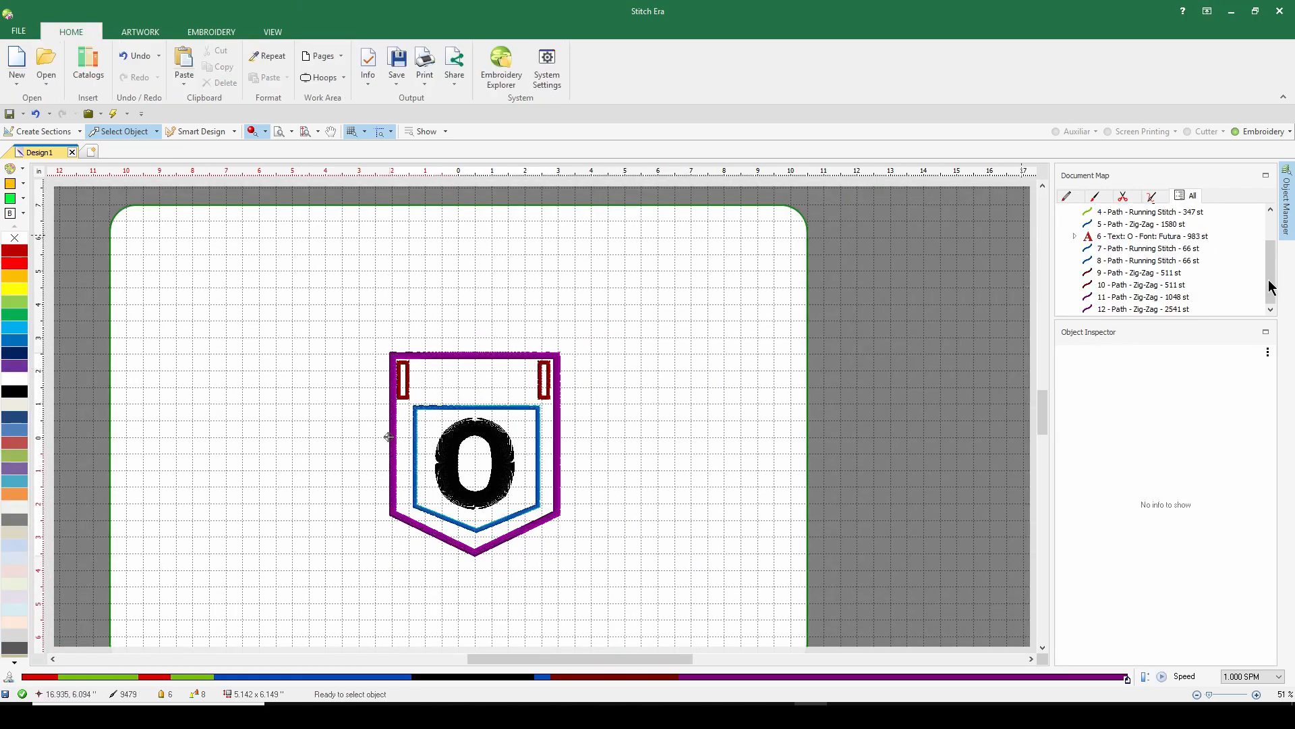
# - Move the left corner rectangle's running stitch and zig-zag slightly inward, to a position of about -1.69, 2.25 in
pyautogui.moveTo(1270, 280); pyautogui.dragTo(1270, 283)
pyautogui.click(1125, 250)
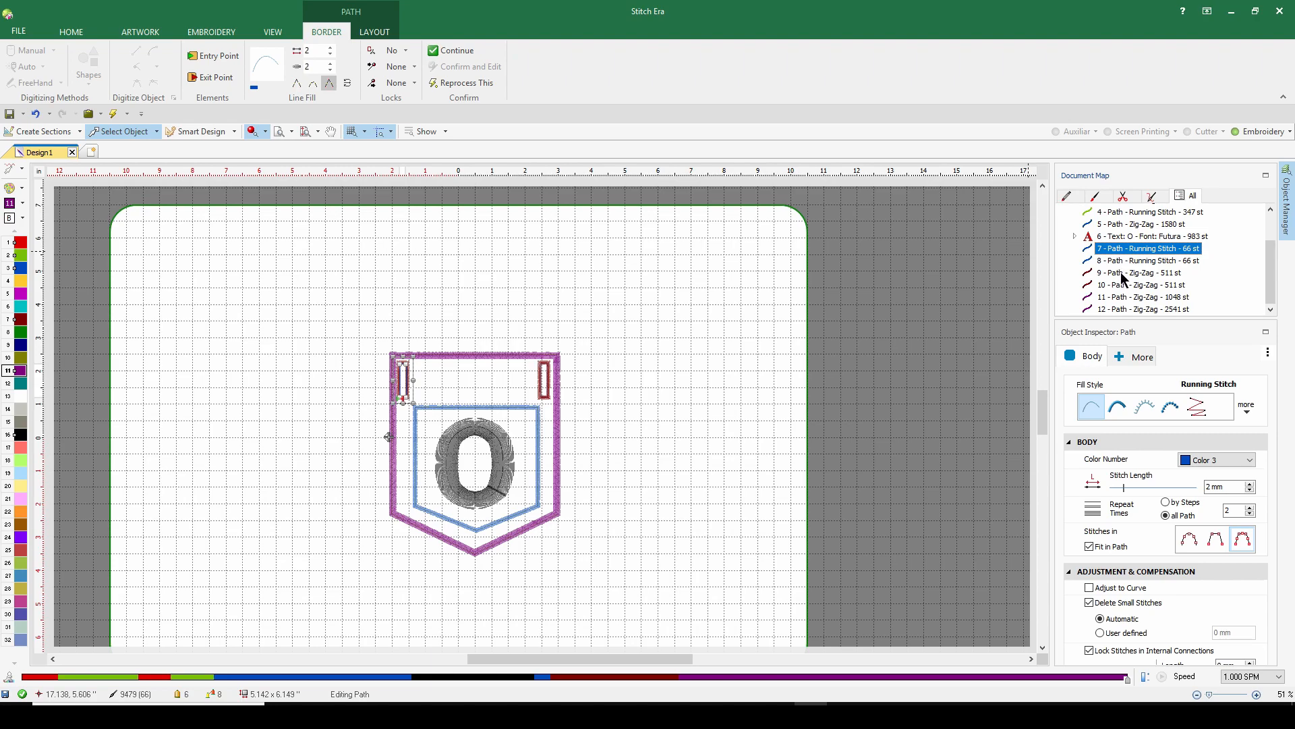
pyautogui.keyDown('ctrl'); pyautogui.click(1126, 273); pyautogui.keyUp('ctrl')
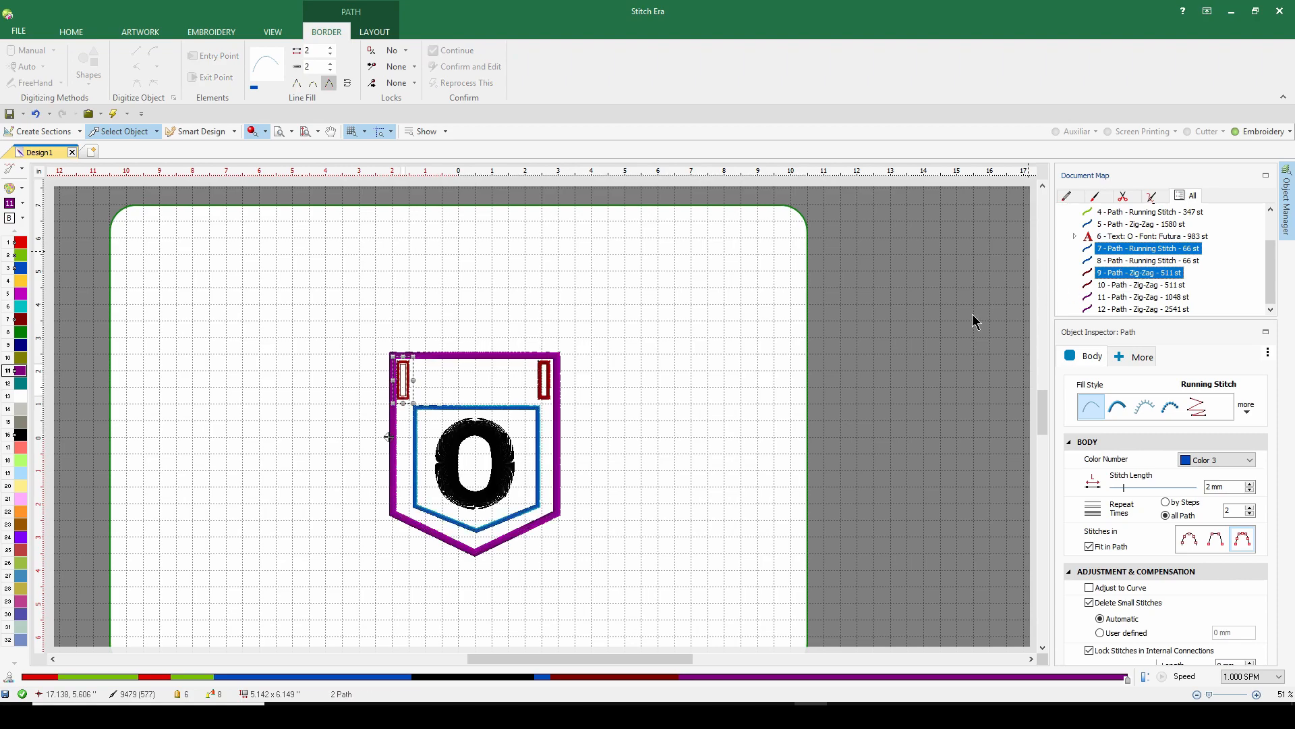
pyautogui.moveTo(404, 379); pyautogui.dragTo(407, 379)
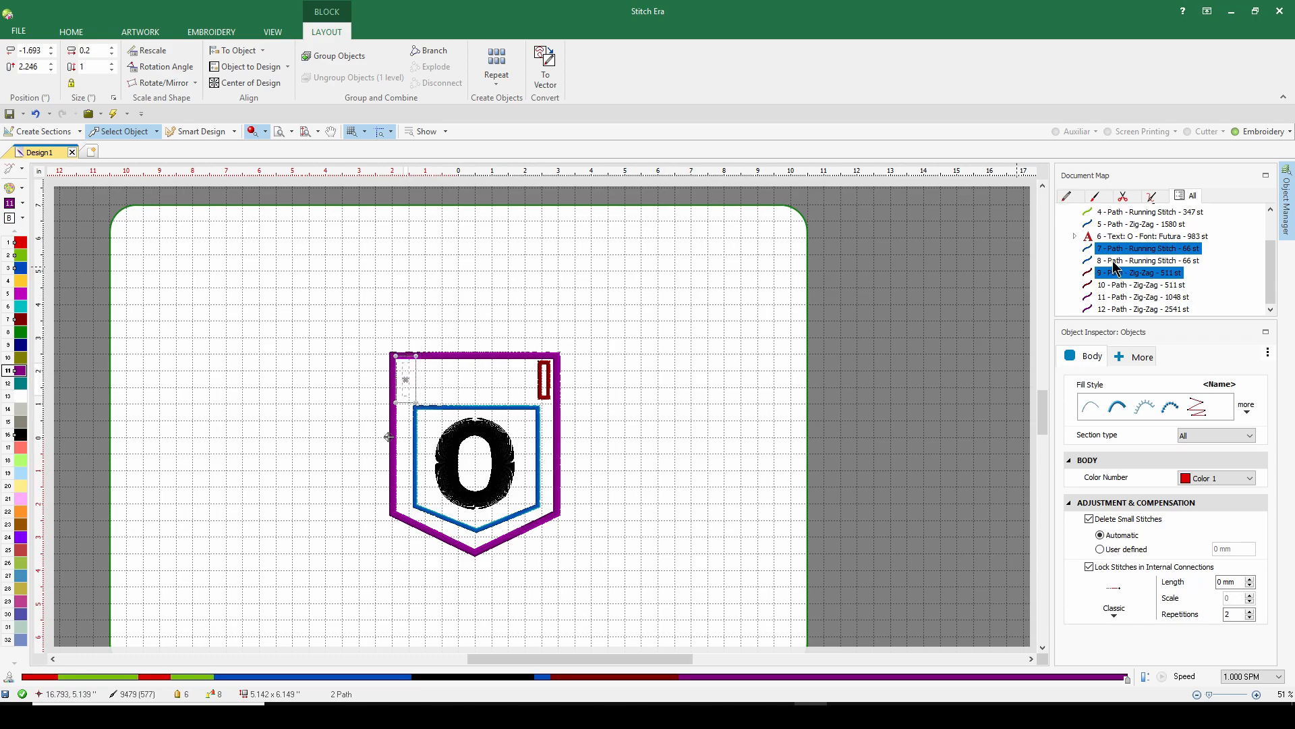
pyautogui.press('Escape')
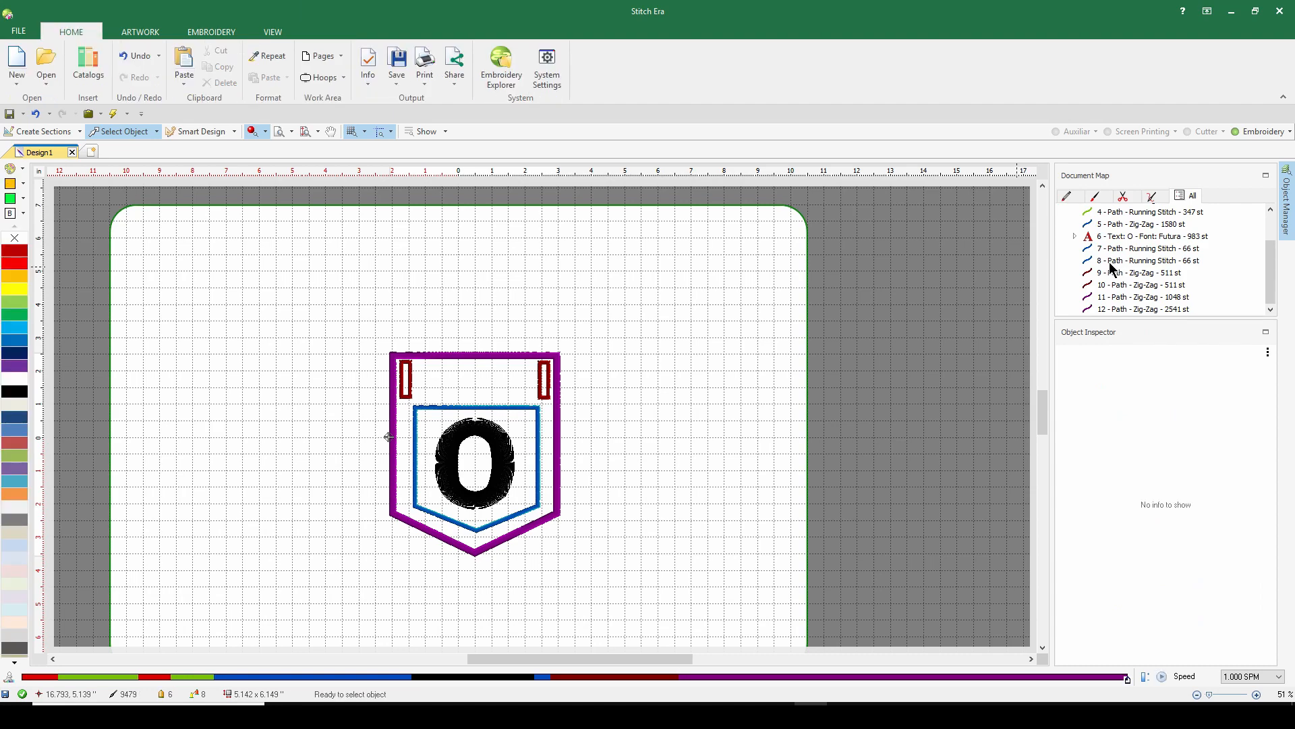
# - Group the running stitch and zig-zag paths of both corner rectangles, sections 7 to 10
pyautogui.click(1110, 250)
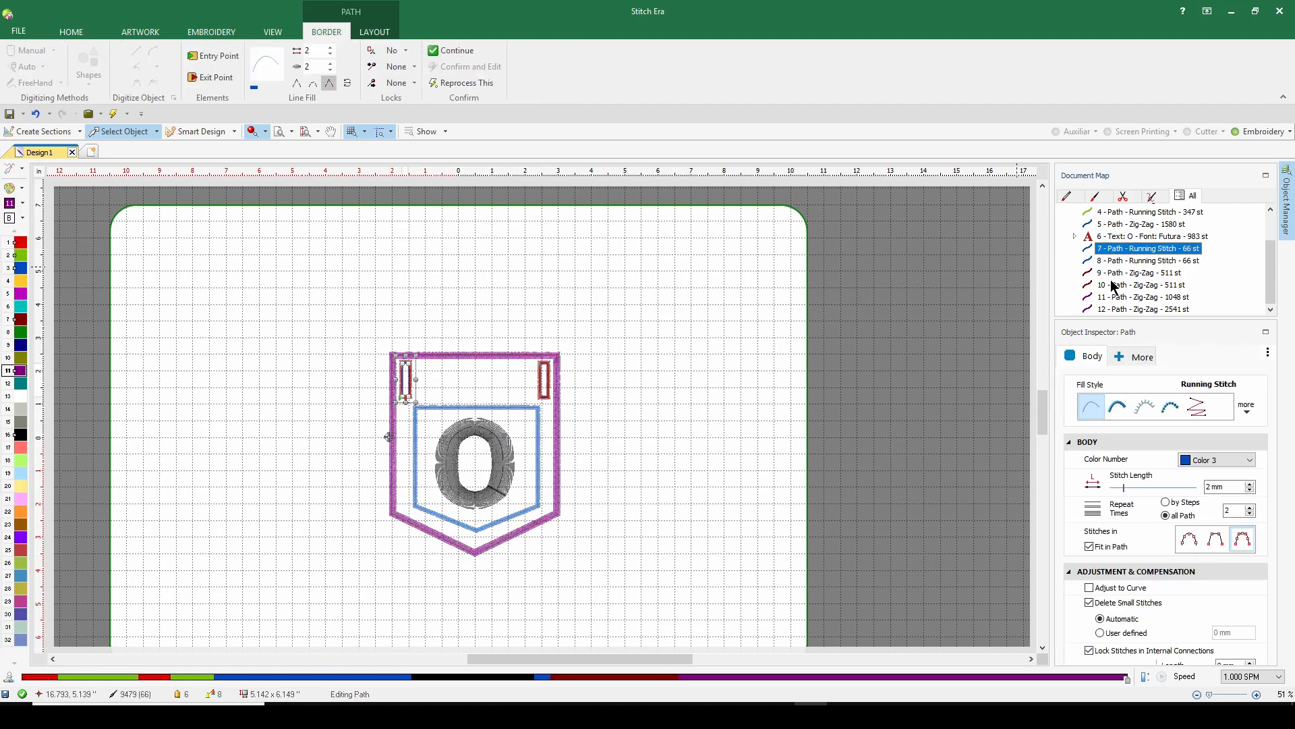
pyautogui.keyDown('ctrl'); pyautogui.click(1114, 286); pyautogui.keyUp('ctrl')
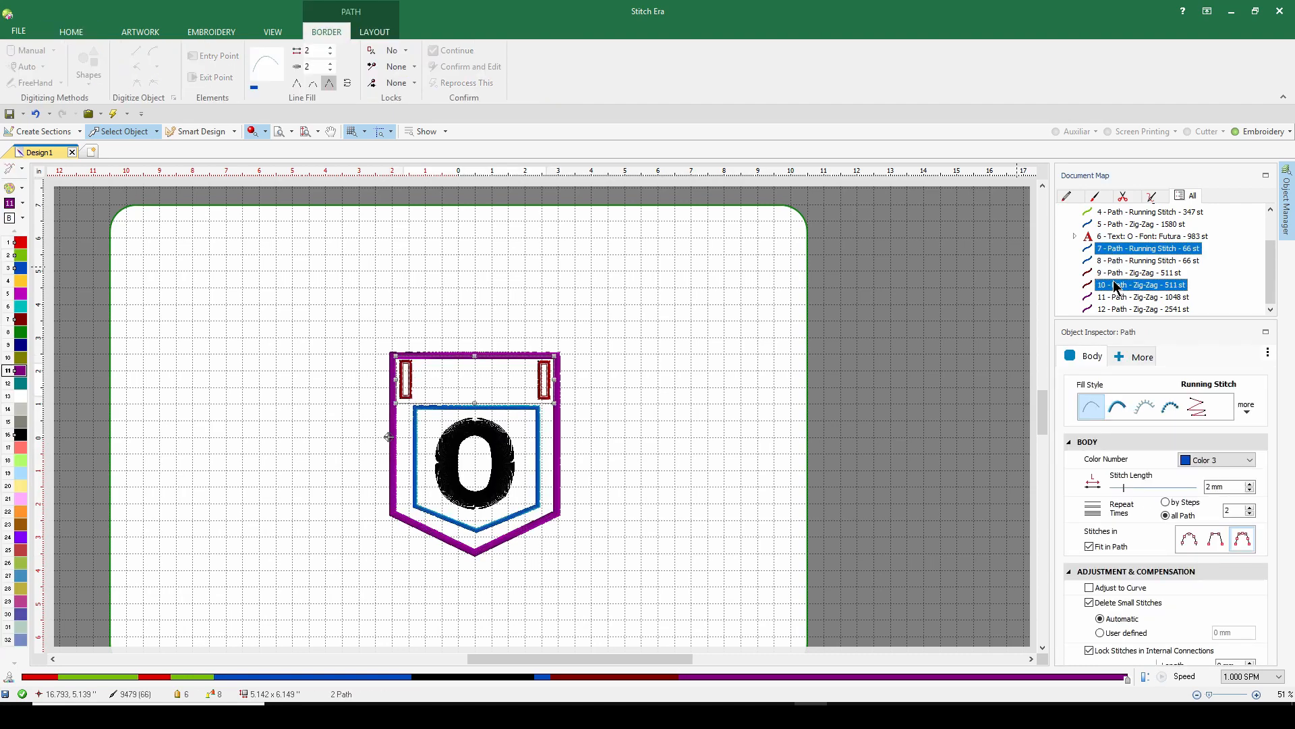
pyautogui.keyDown('ctrl'); pyautogui.click(1111, 272); pyautogui.keyUp('ctrl')
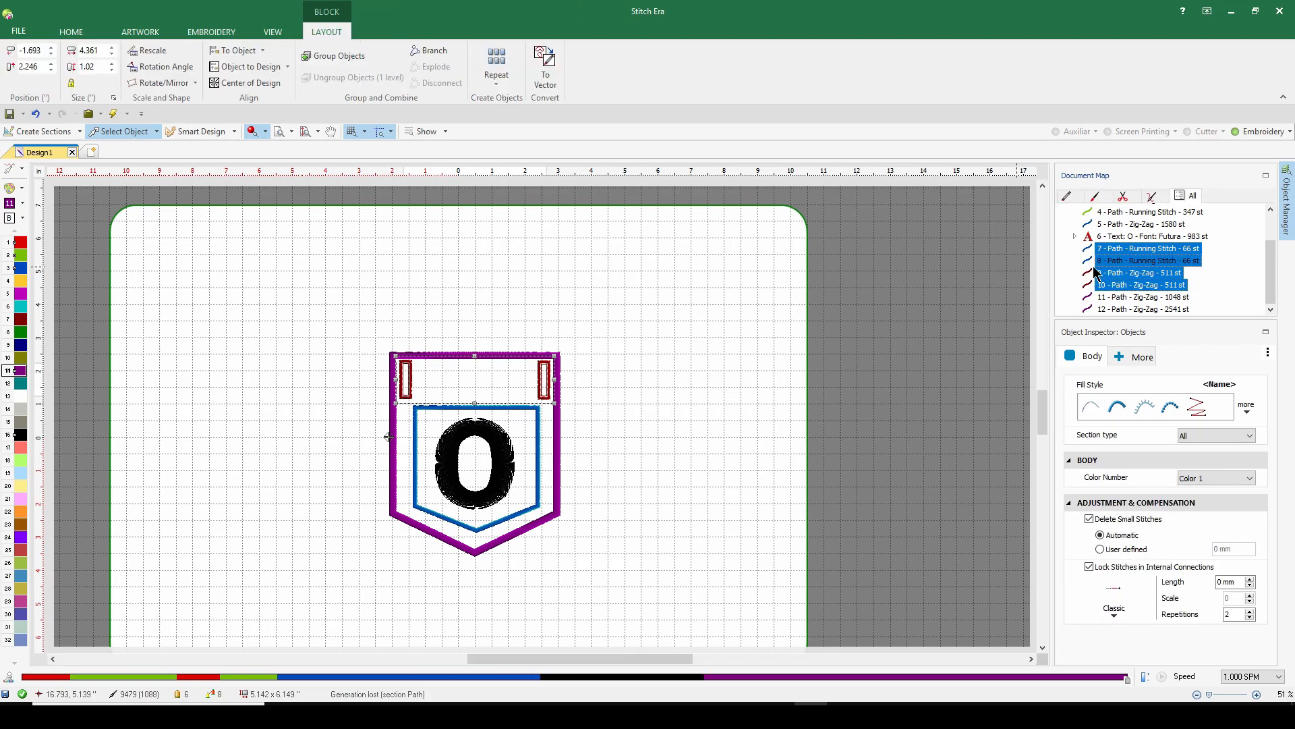
pyautogui.hotkey('ctrl', 'g')
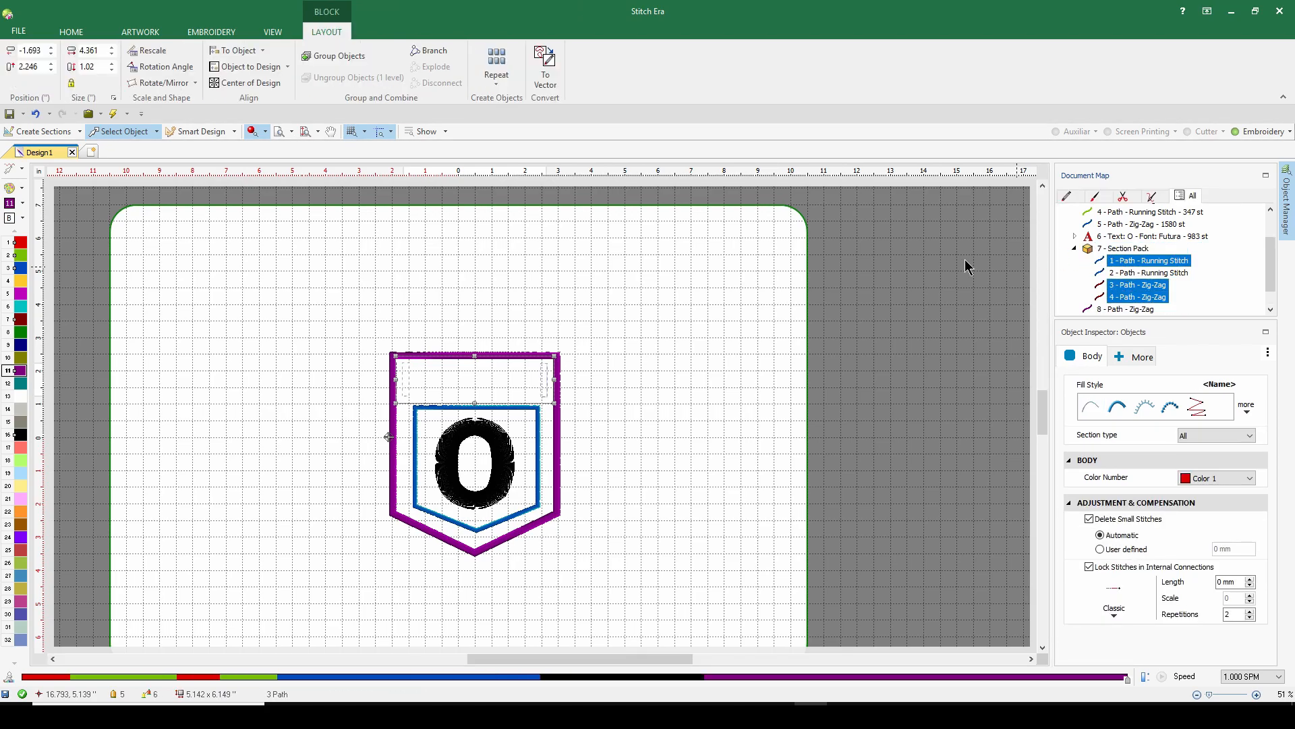
# - Align the bottoms of all four corner rectangle paths inside the section pack
pyautogui.click(1132, 275)
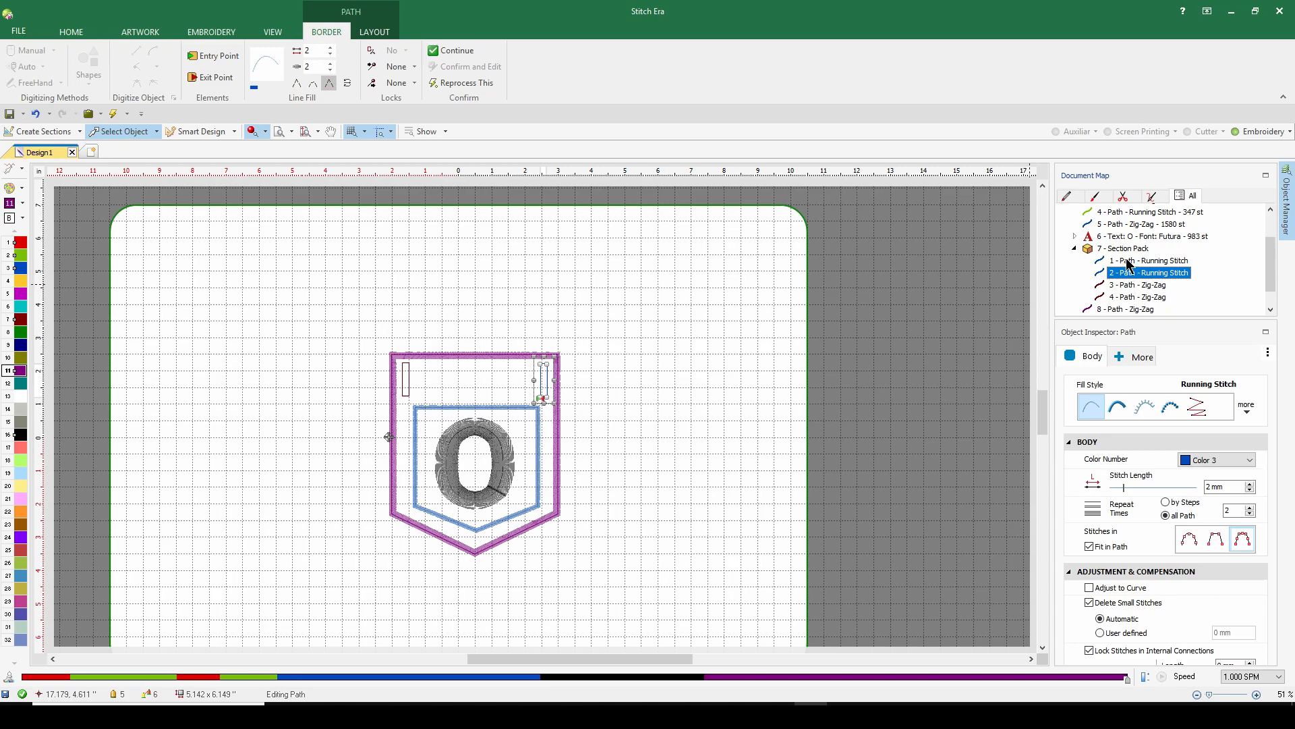
pyautogui.click(1128, 264)
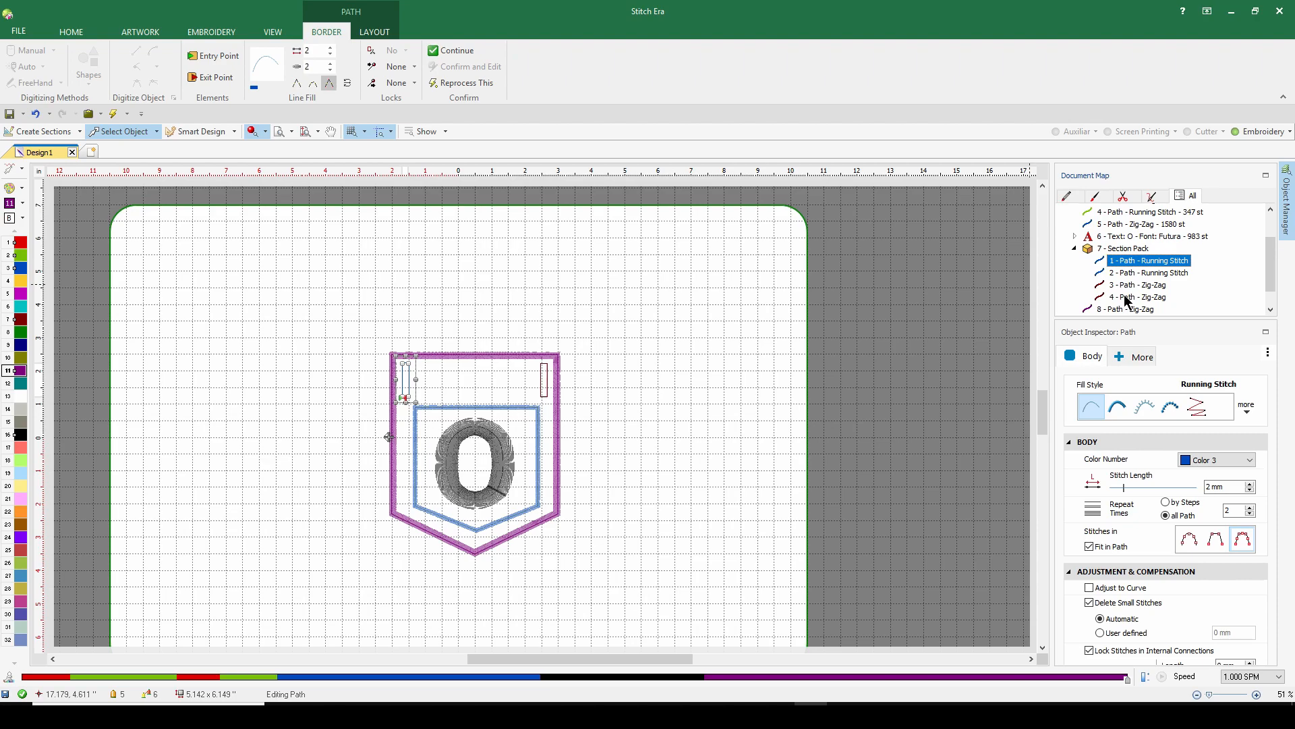
pyautogui.keyDown('ctrl'); pyautogui.click(1124, 276); pyautogui.keyUp('ctrl')
pyautogui.keyDown('ctrl'); pyautogui.click(1124, 284); pyautogui.keyUp('ctrl')
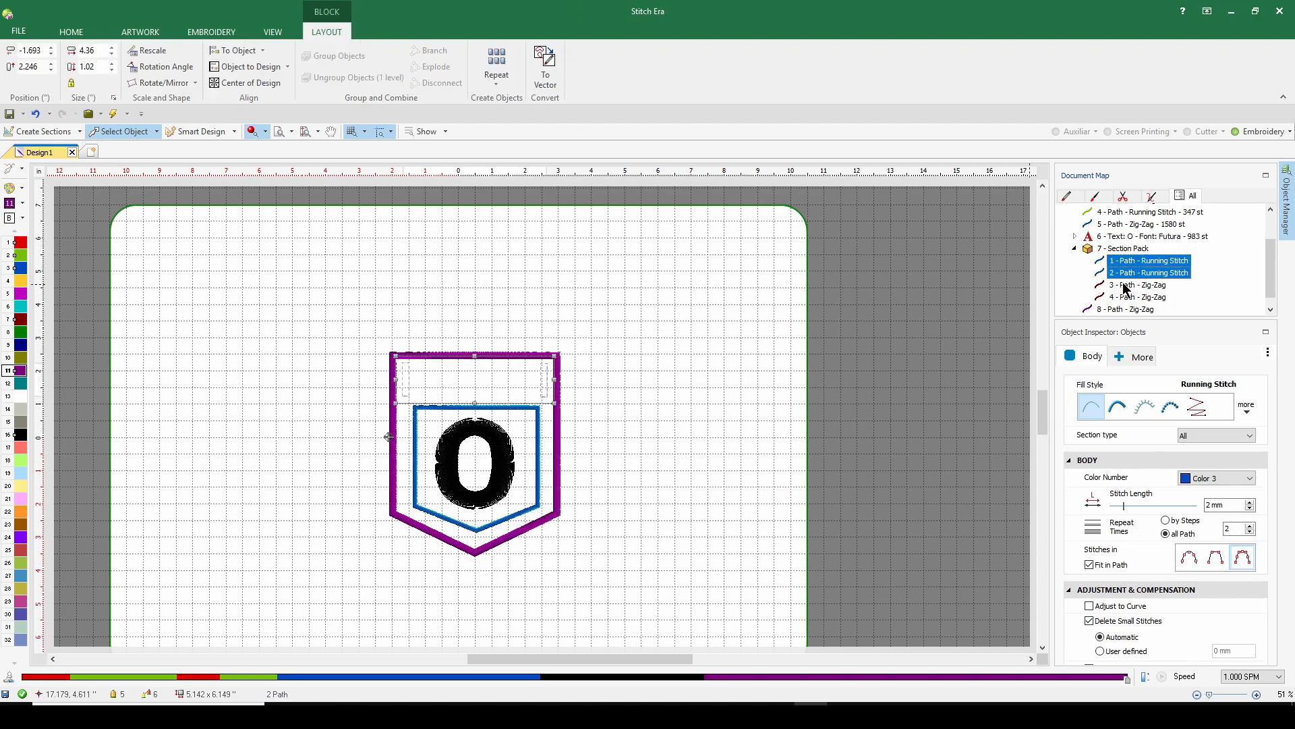
pyautogui.keyDown('ctrl'); pyautogui.click(1123, 295); pyautogui.keyUp('ctrl')
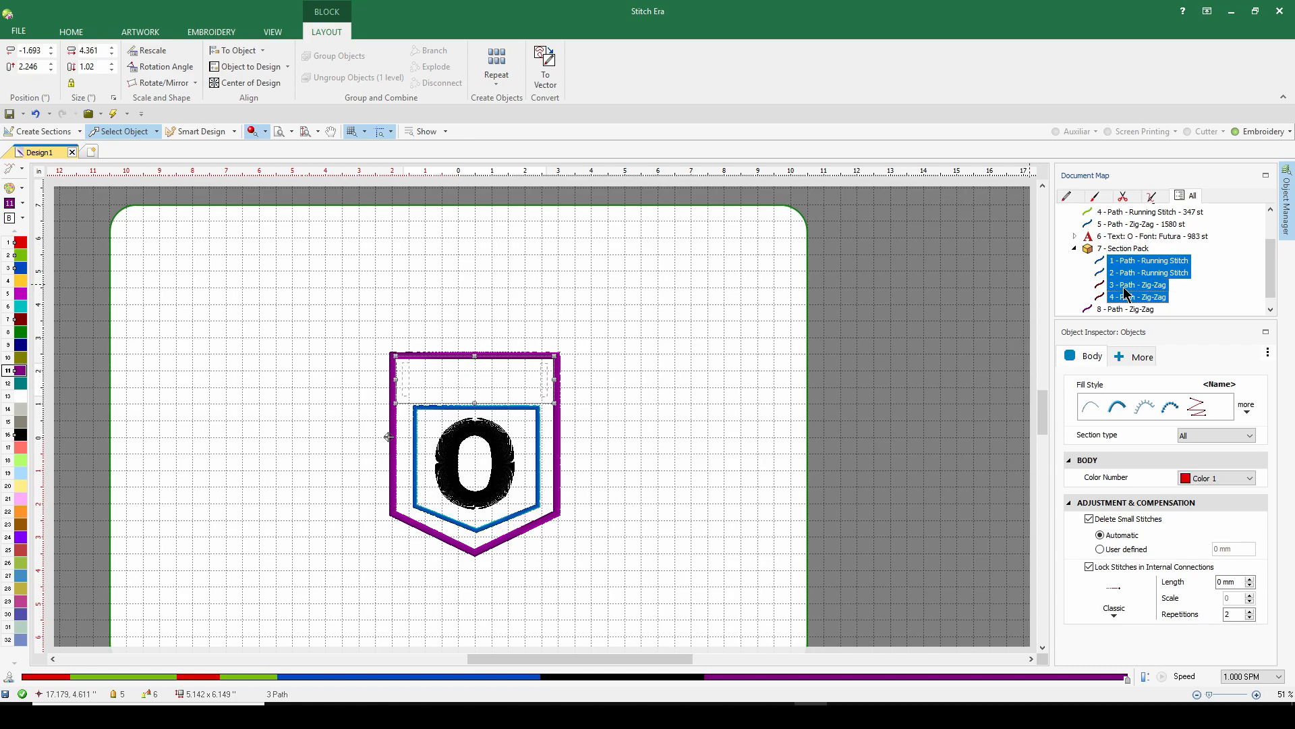
pyautogui.click(239, 49)
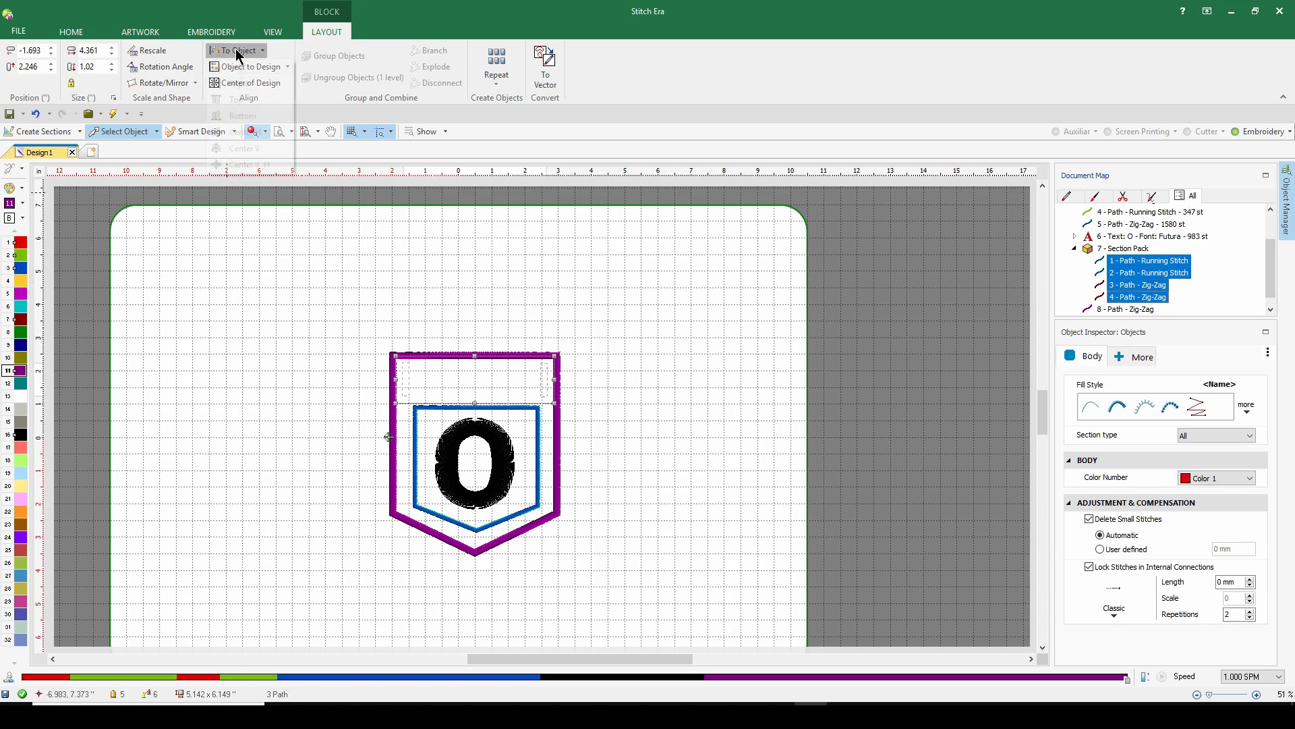
pyautogui.click(241, 116)
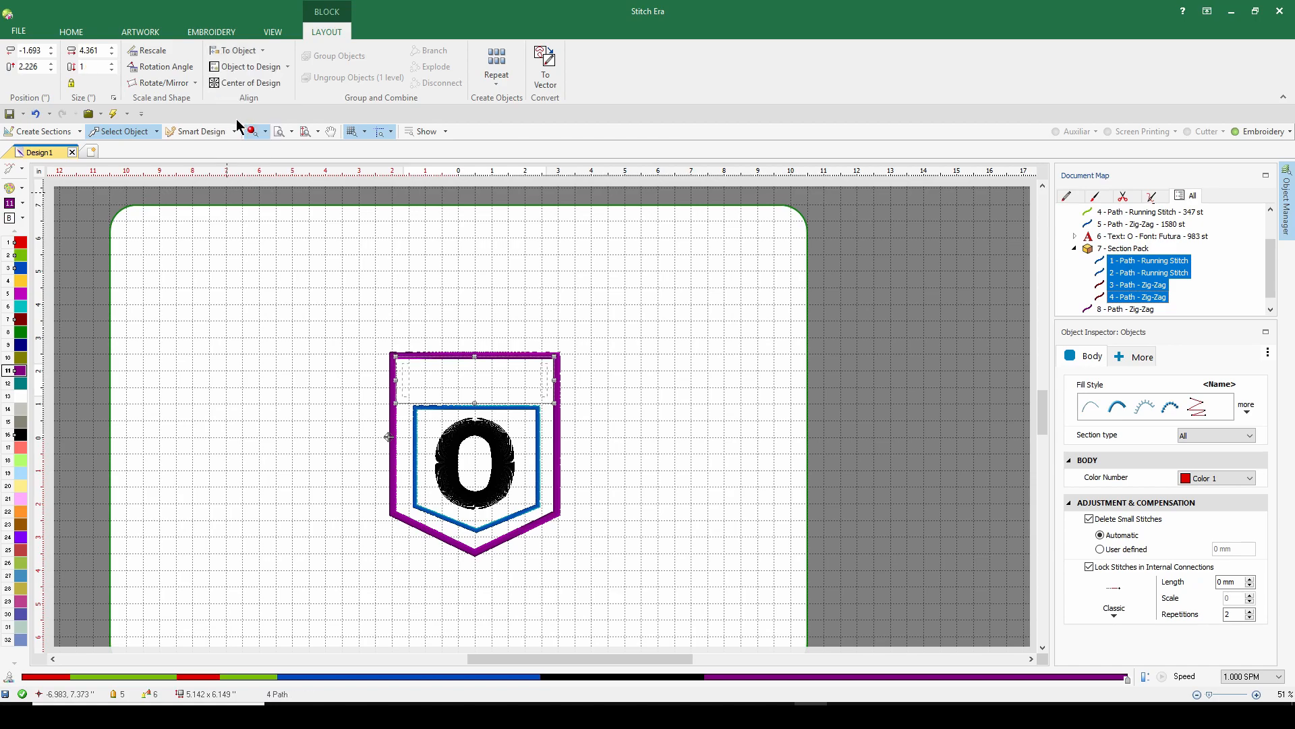
pyautogui.click(635, 403)
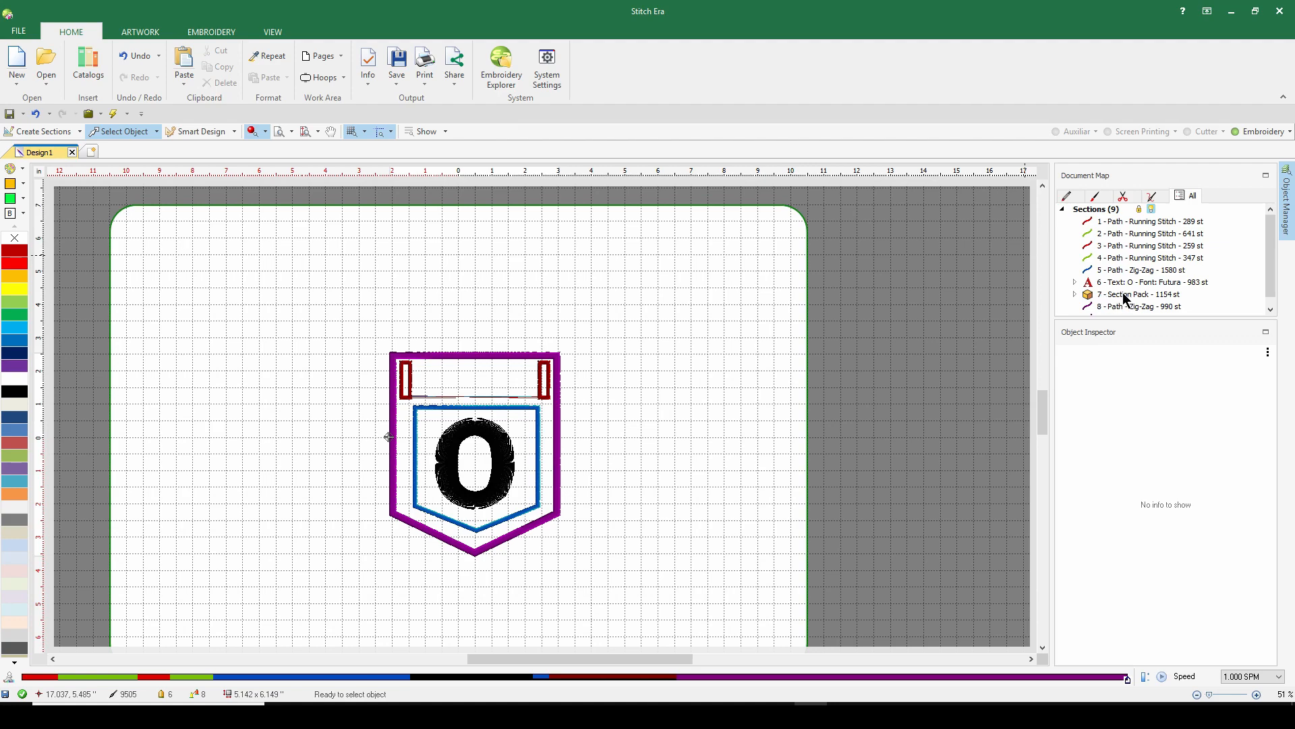
# - Explode the section pack holding the corner rectangle paths back into separate sections
pyautogui.click(1099, 297)
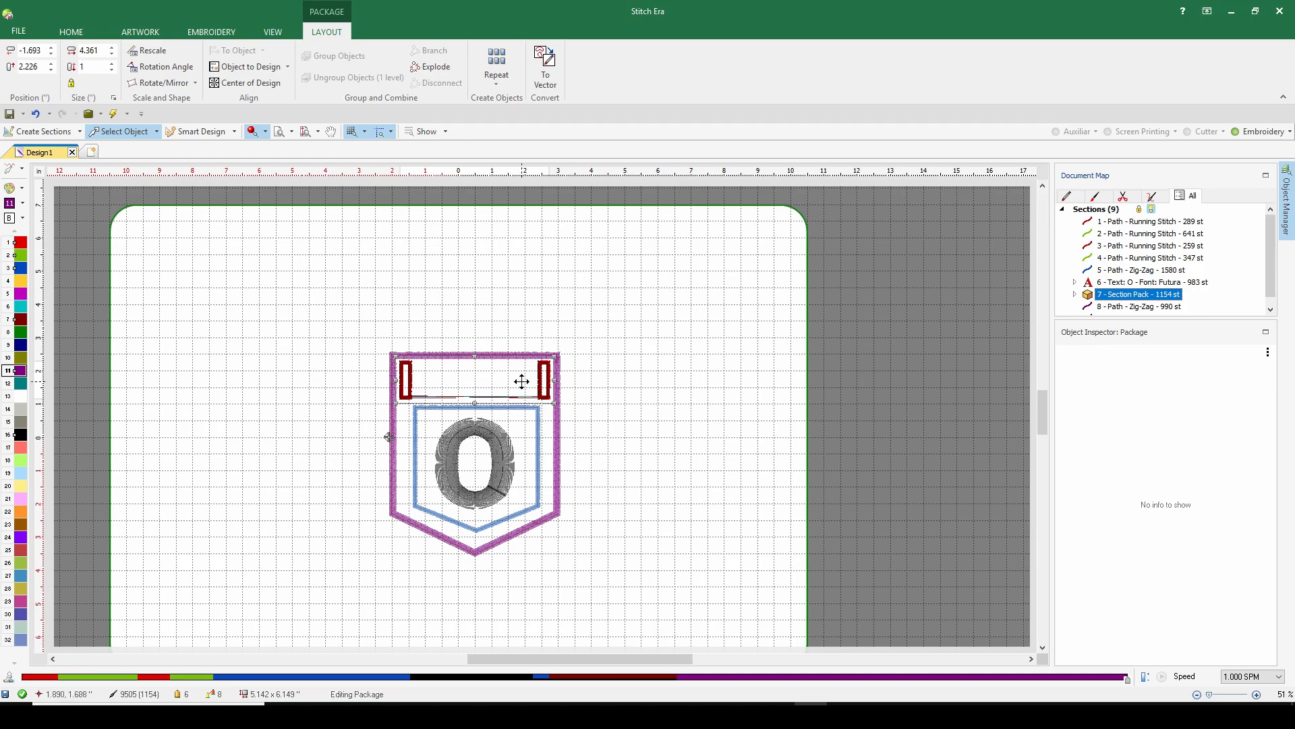
pyautogui.scroll(-1, 465, 397)
pyautogui.scroll(3, 468, 401)
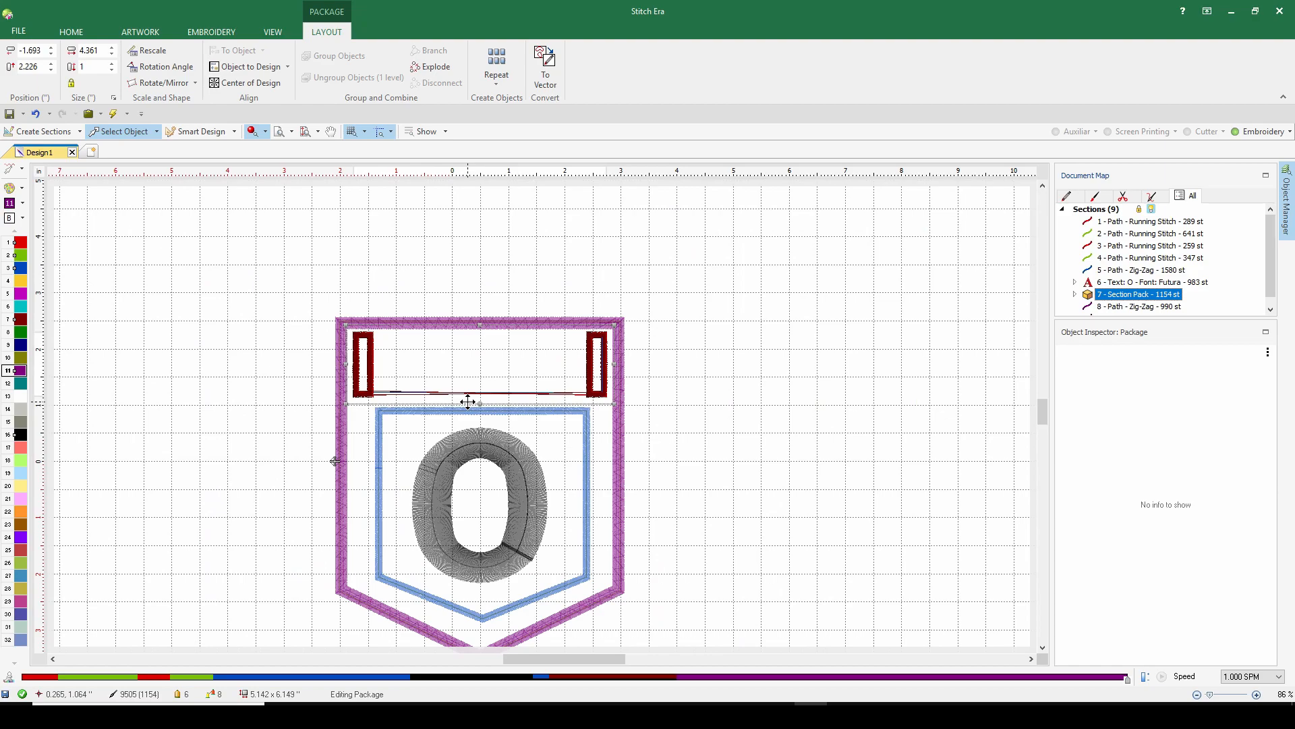
pyautogui.scroll(2, 468, 402)
pyautogui.scroll(-1, 467, 402)
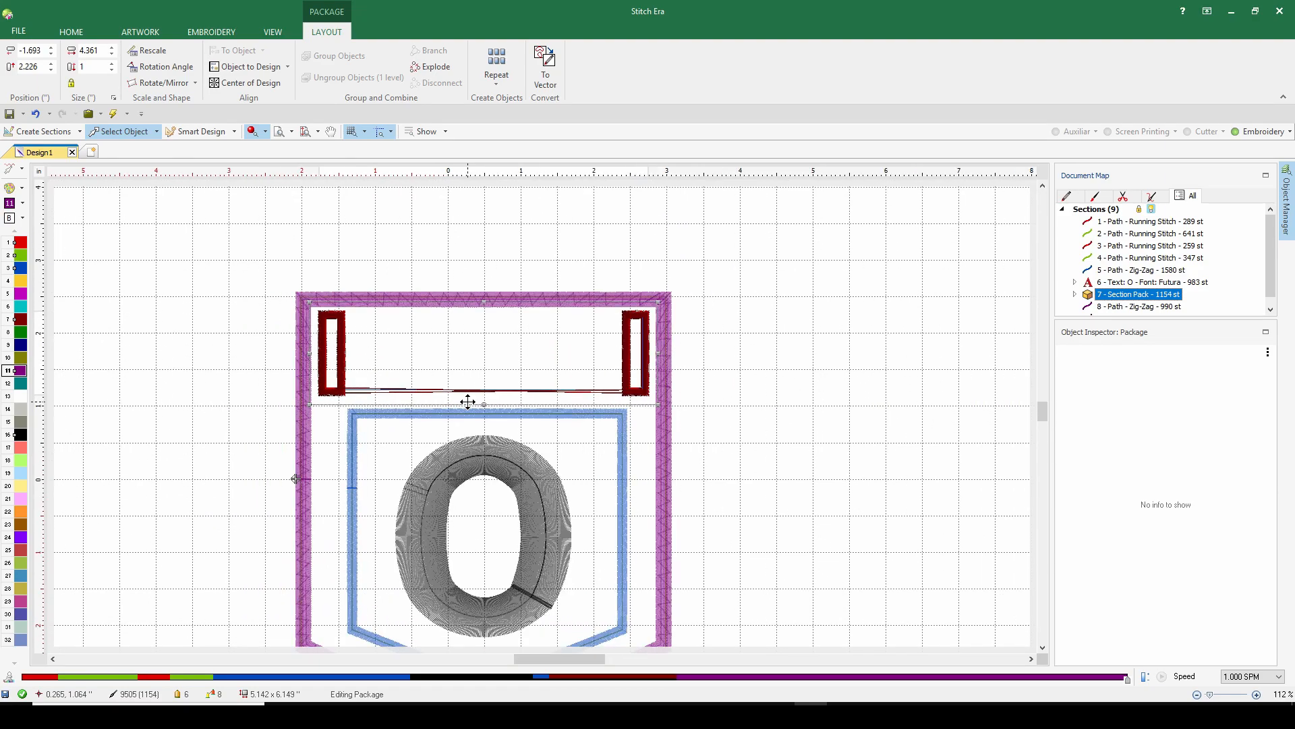
pyautogui.click(1076, 295)
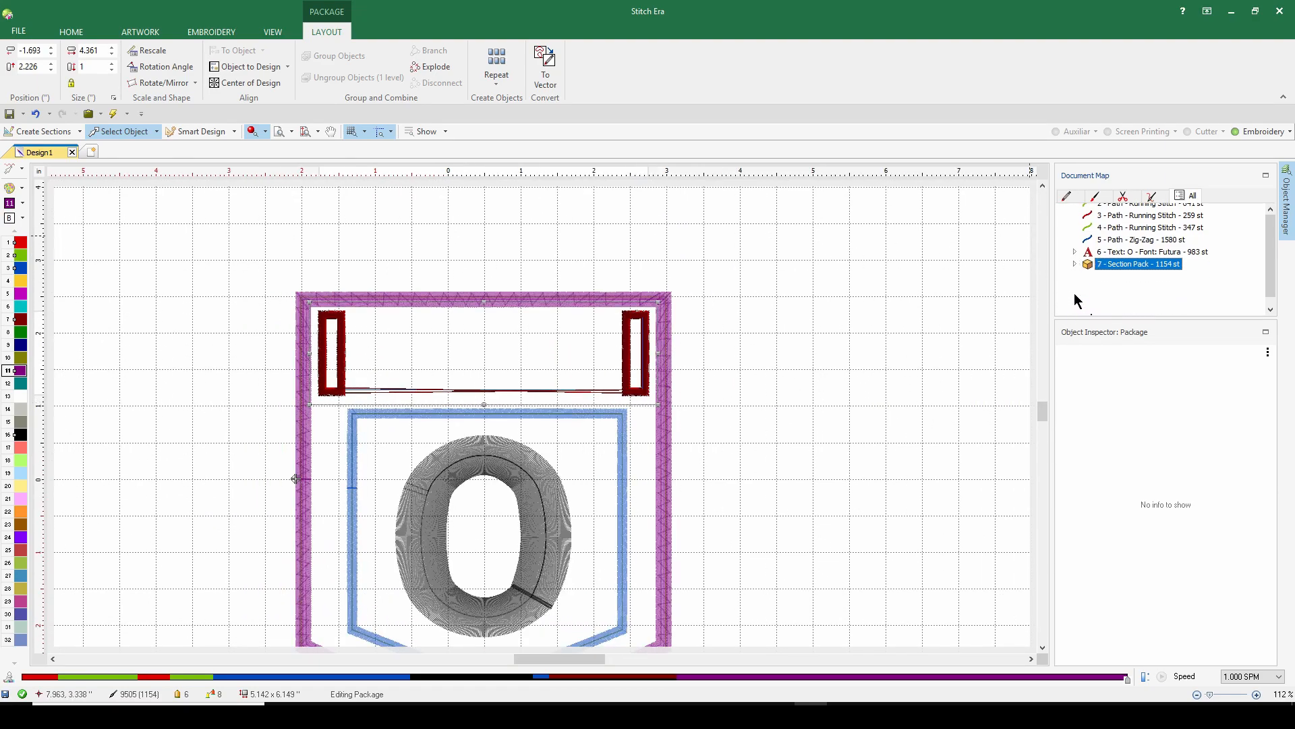
pyautogui.rightClick(1128, 265)
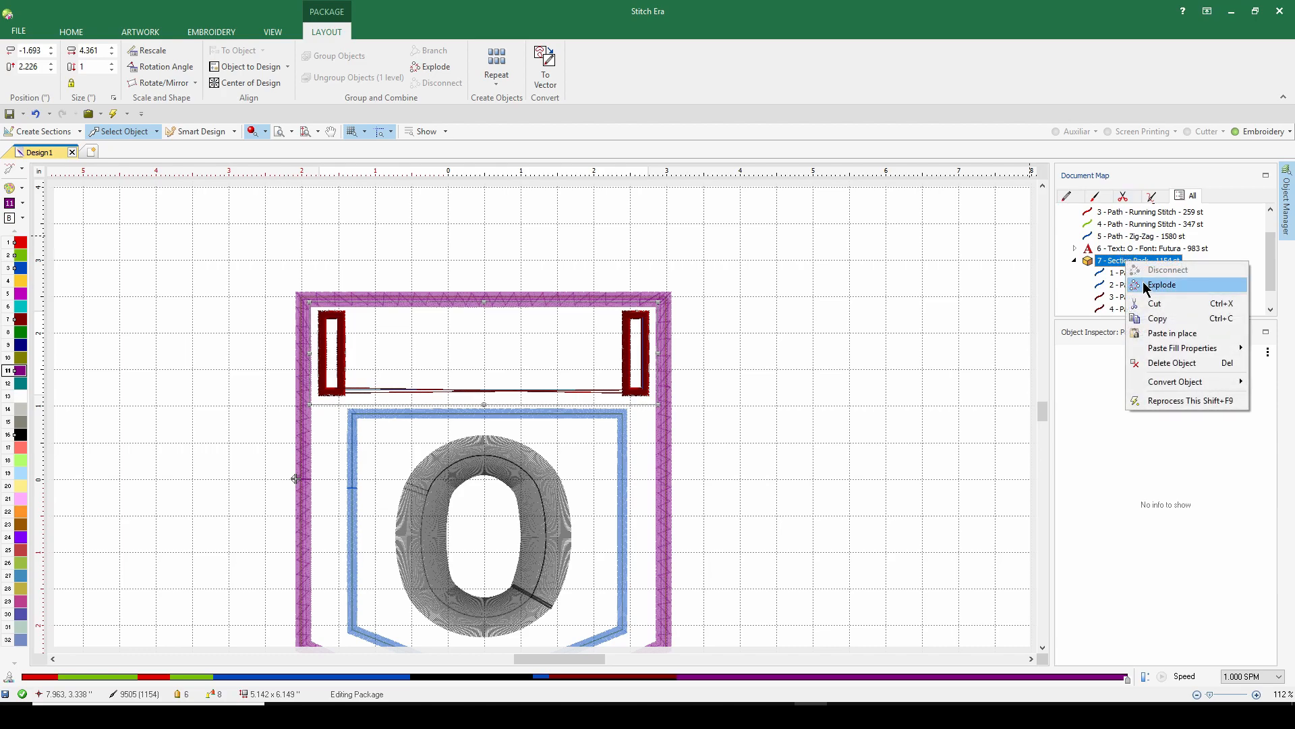
pyautogui.click(1147, 286)
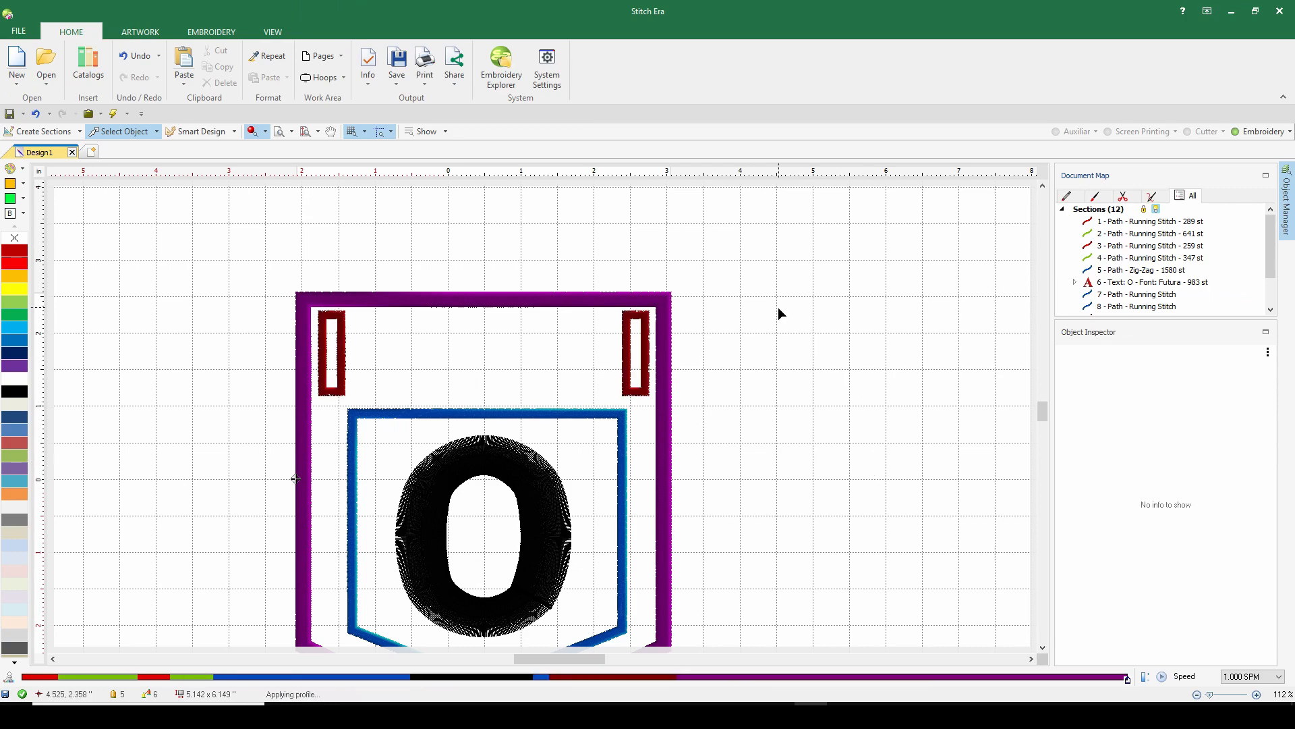
pyautogui.moveTo(1275, 253); pyautogui.dragTo(1272, 277)
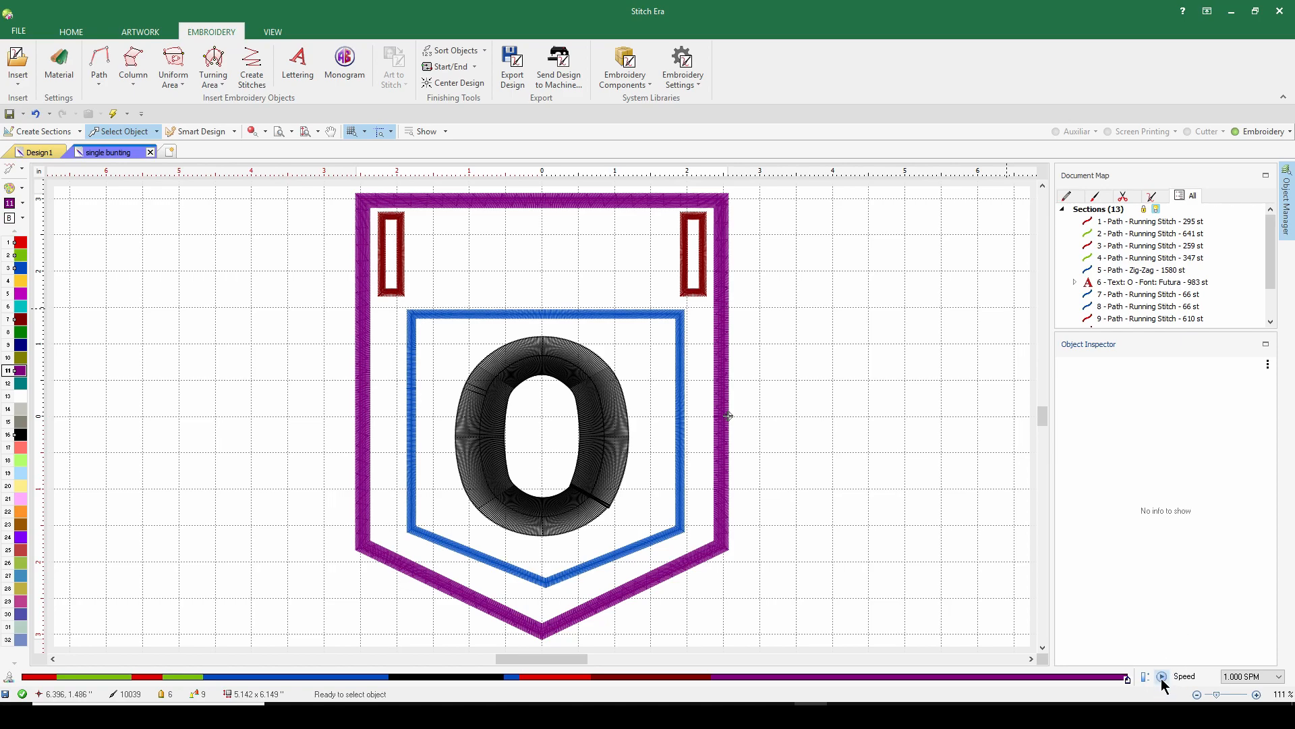
# - Set the simulation speed to 10.000 SPM and play the single bunting's stitch-out after returning to its beginning
pyautogui.click(1251, 677)
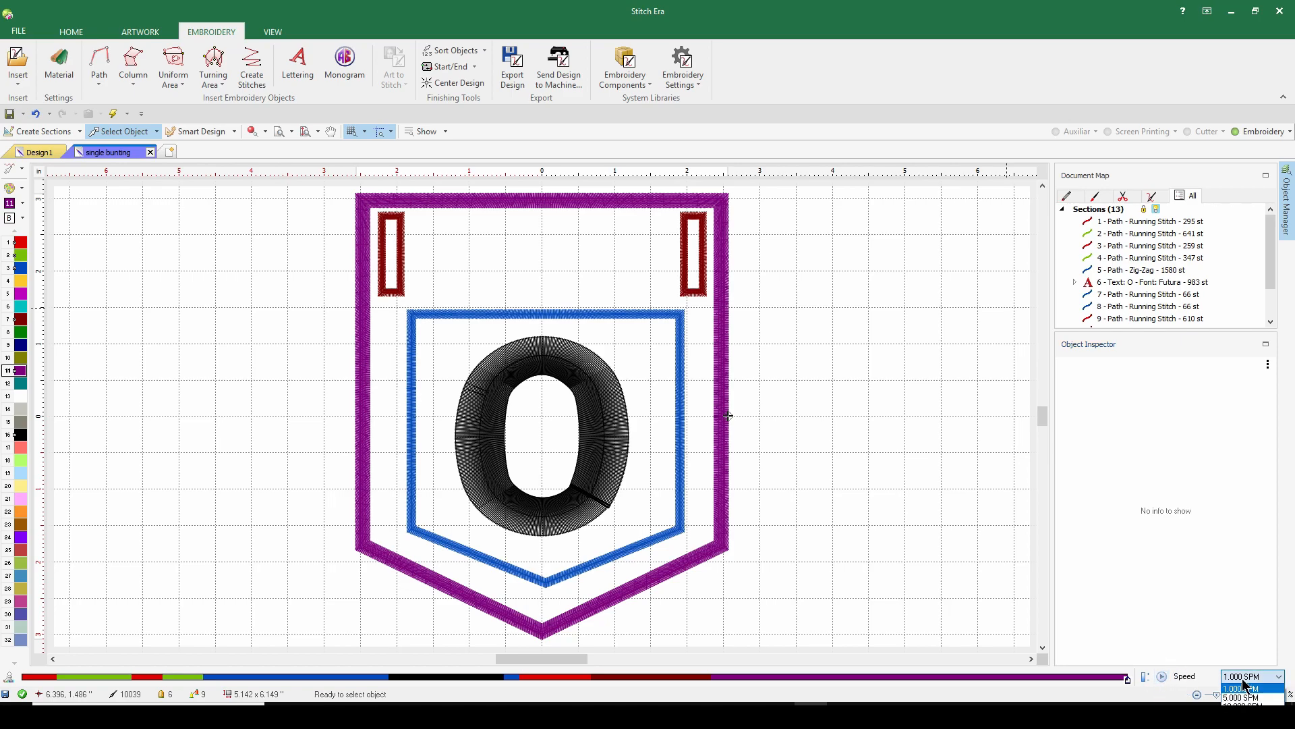
pyautogui.click(1241, 704)
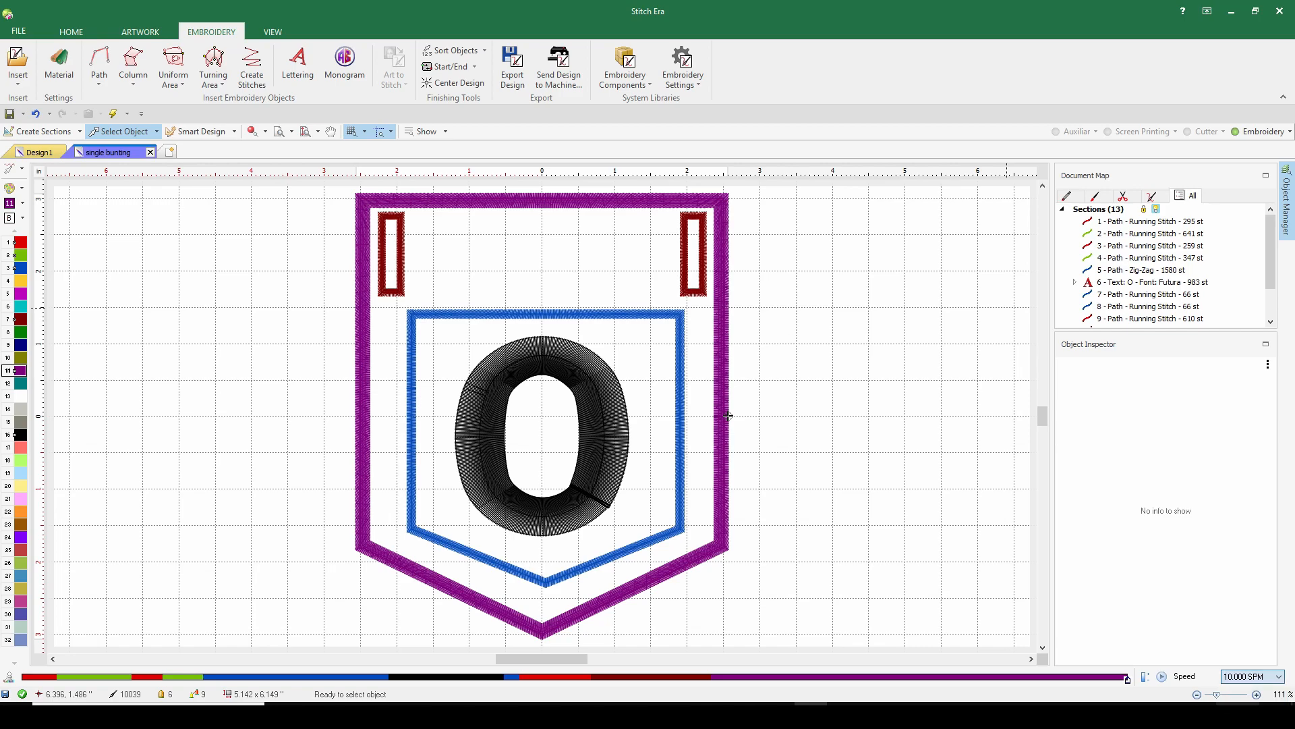
pyautogui.moveTo(1129, 685); pyautogui.dragTo(72, 662)
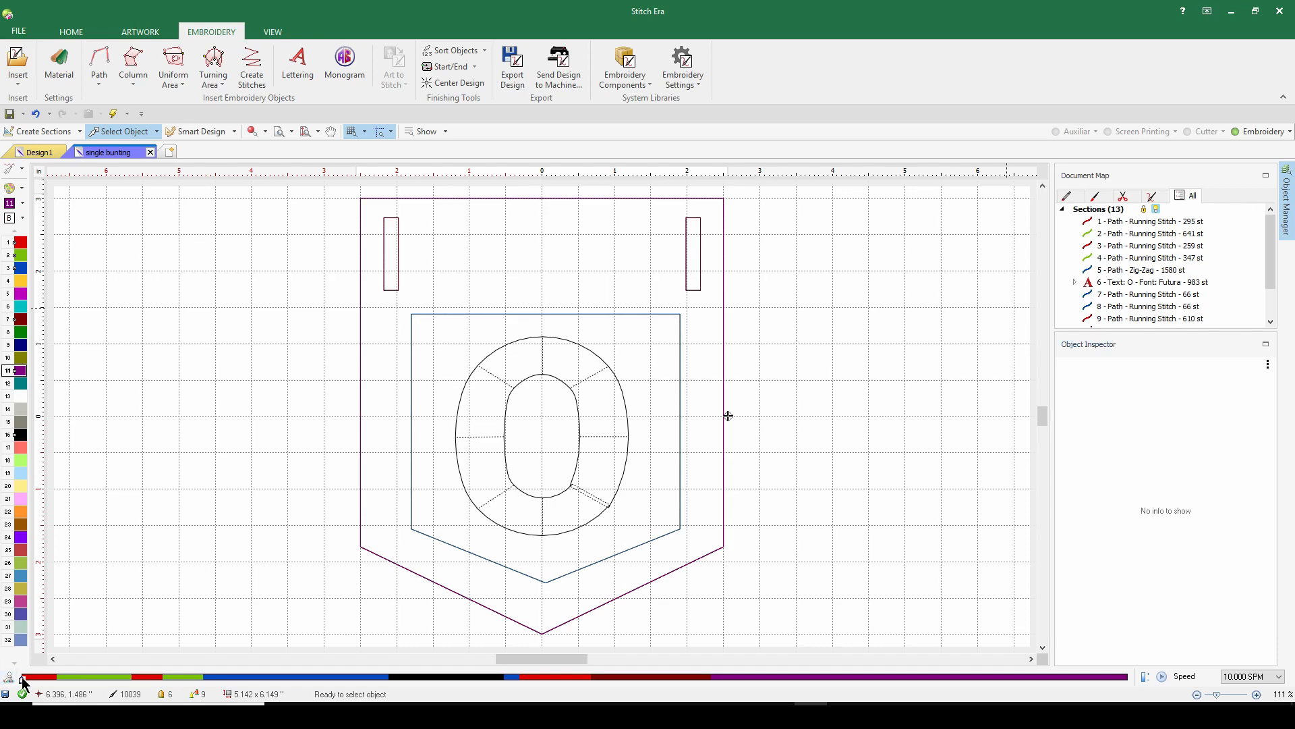
pyautogui.moveTo(27, 680); pyautogui.dragTo(52, 688)
pyautogui.moveTo(62, 691); pyautogui.dragTo(75, 699)
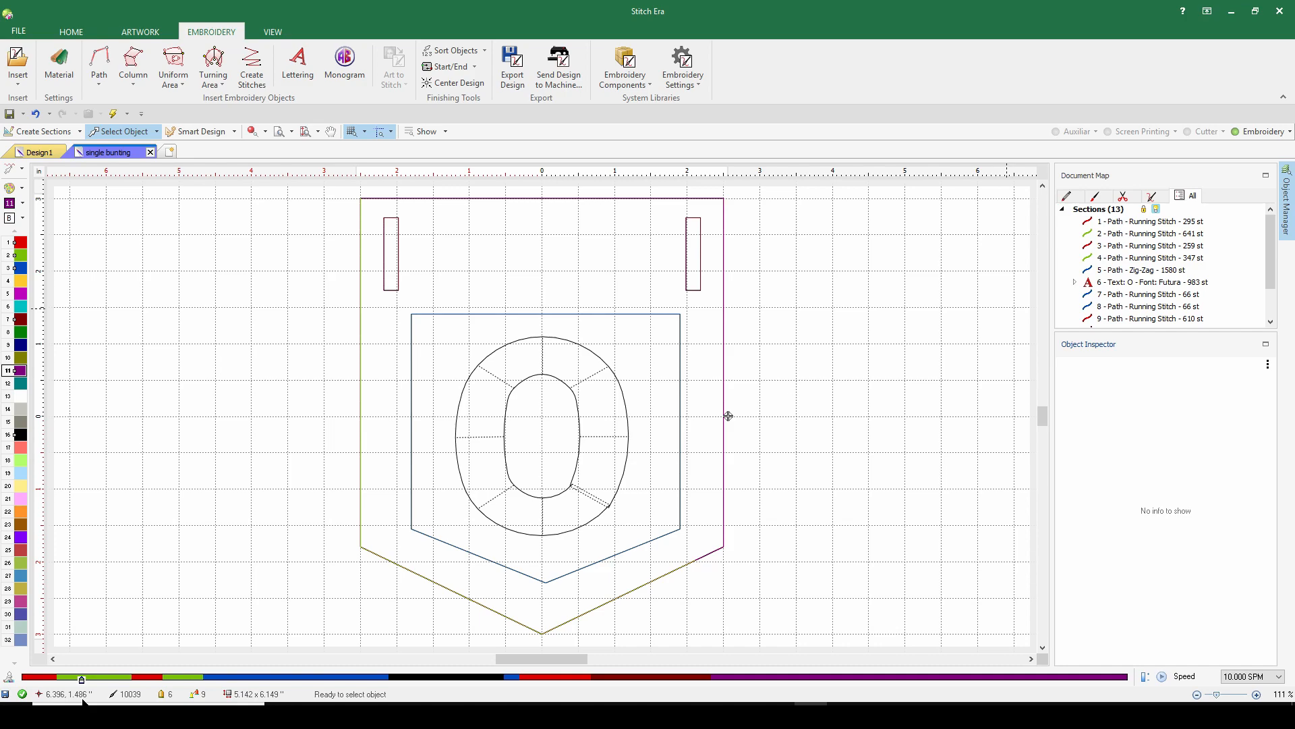
pyautogui.click(1162, 677)
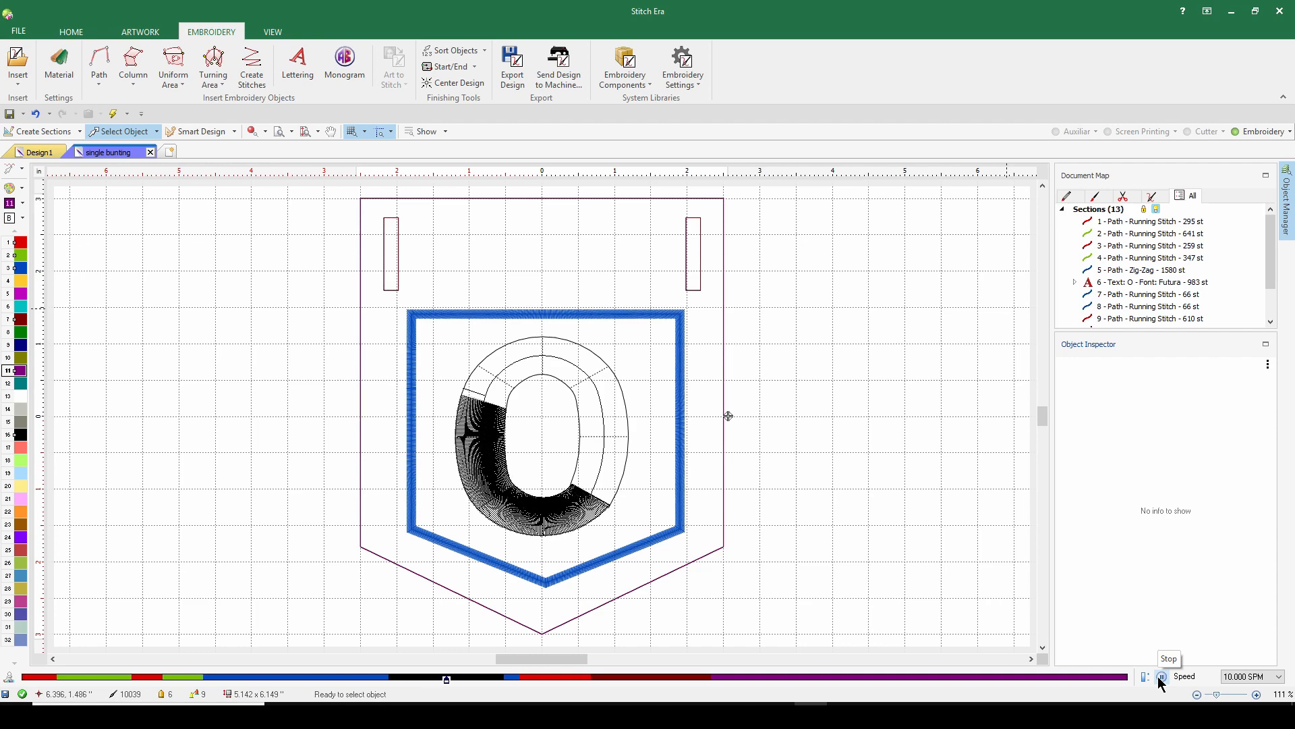
# - Examine the last sections of the stitching order, down to the purple zig-zag border, in relation to the hoop
pyautogui.click(1271, 323)
pyautogui.click(1271, 322)
pyautogui.click(1271, 323)
pyautogui.click(1271, 322)
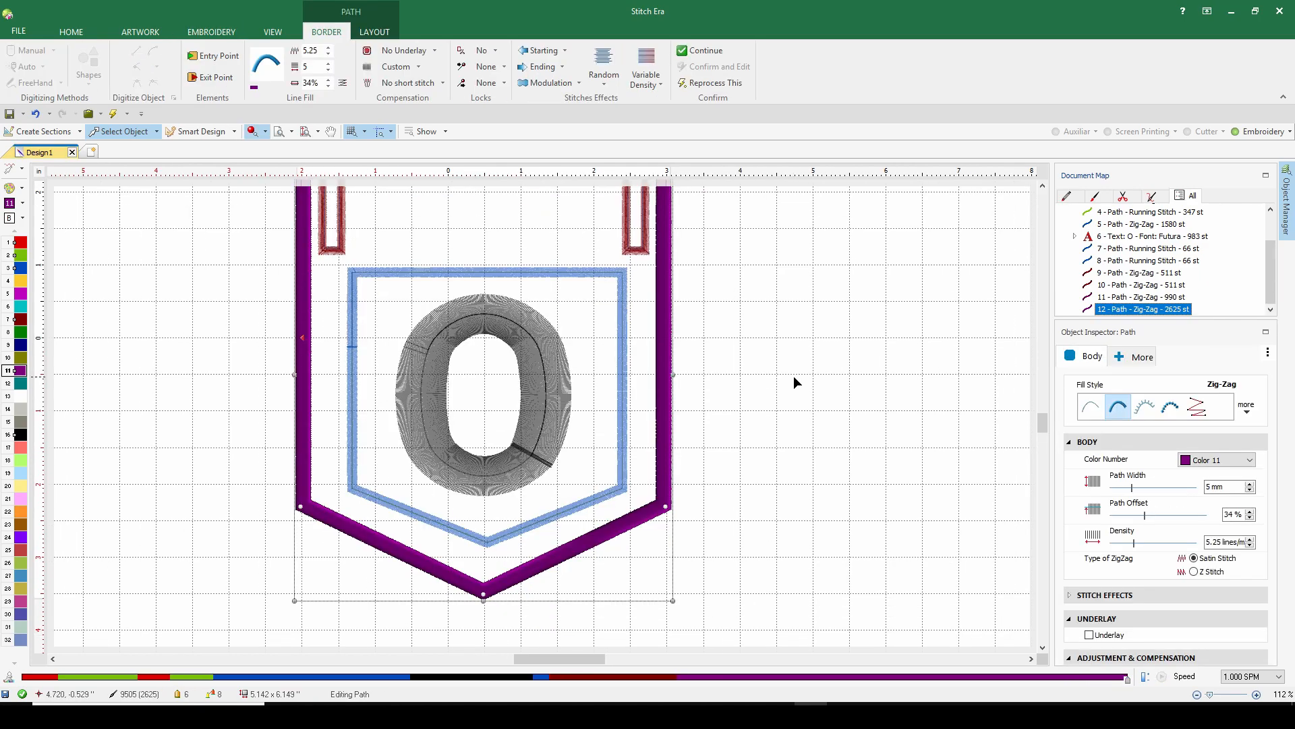
pyautogui.scroll(-1, 912, 384)
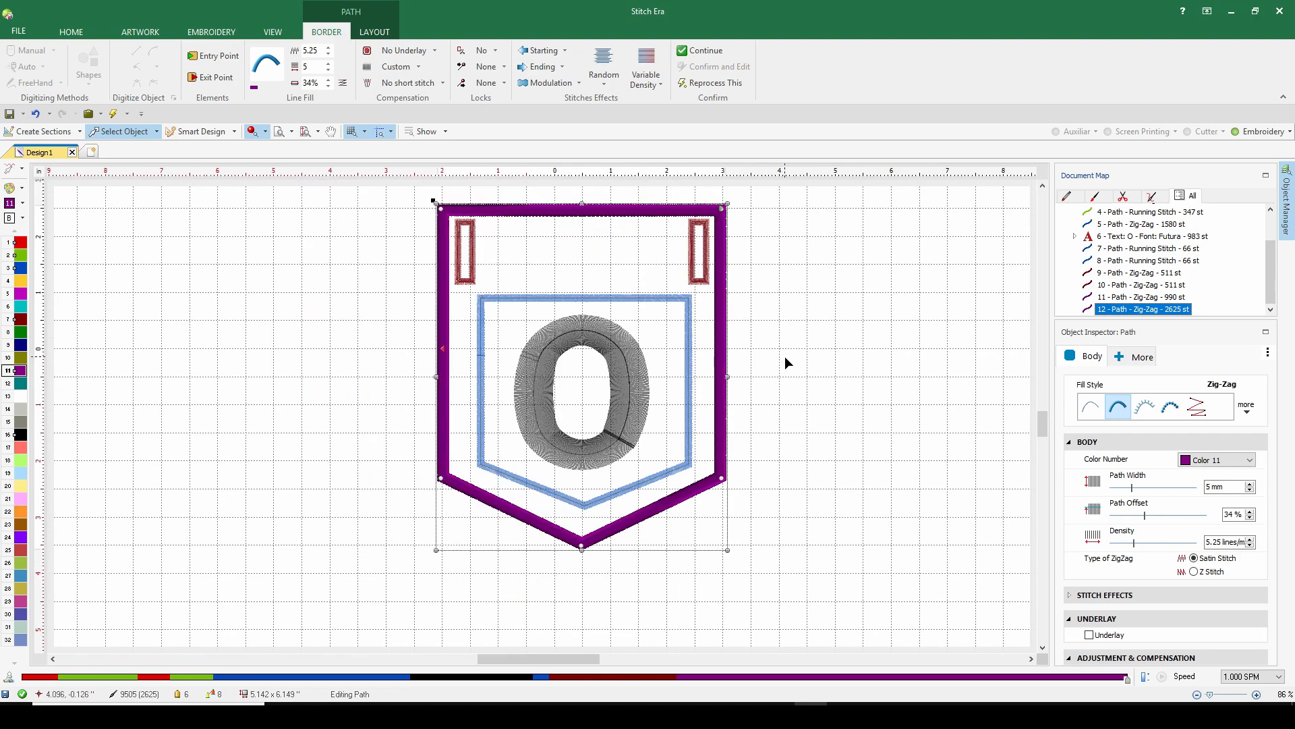
pyautogui.scroll(-1, 784, 356)
pyautogui.scroll(-1, 788, 358)
pyautogui.scroll(-1, 803, 364)
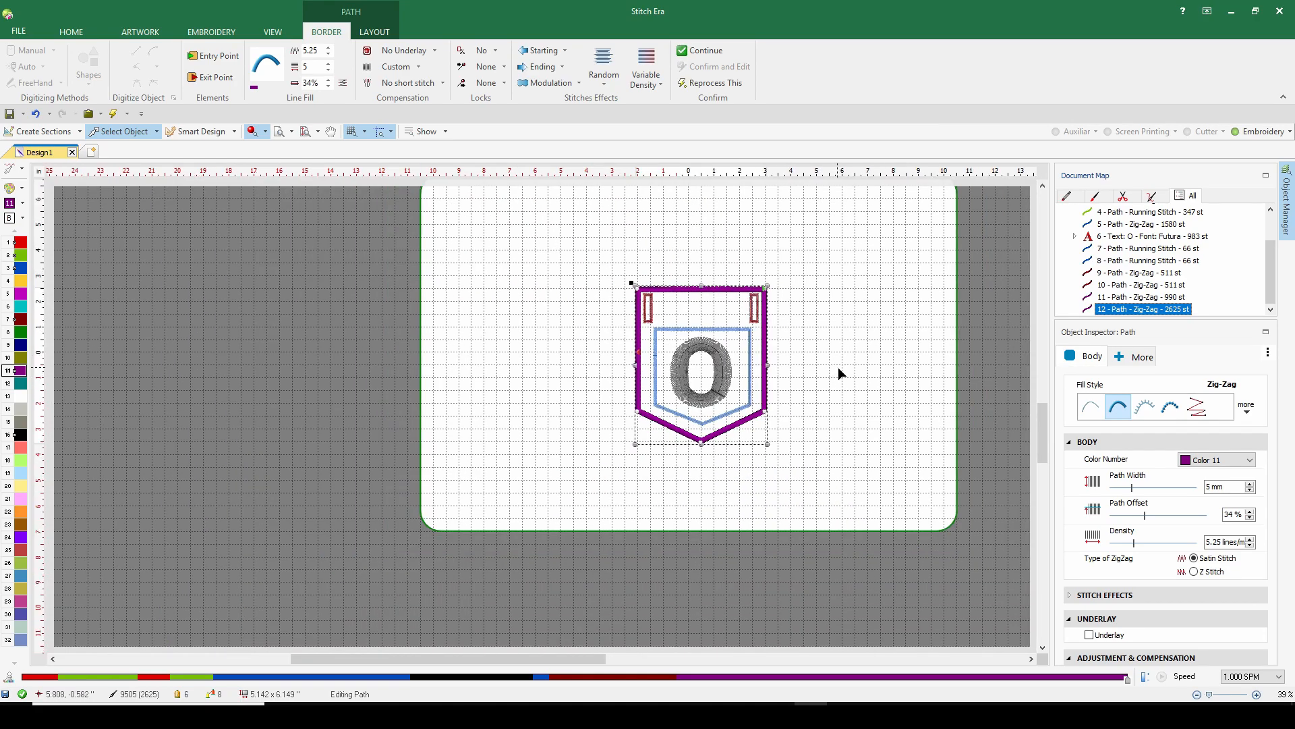
# - Select all sections of the pennant and start a Matrix Repetitions layout for them
pyautogui.click(845, 374)
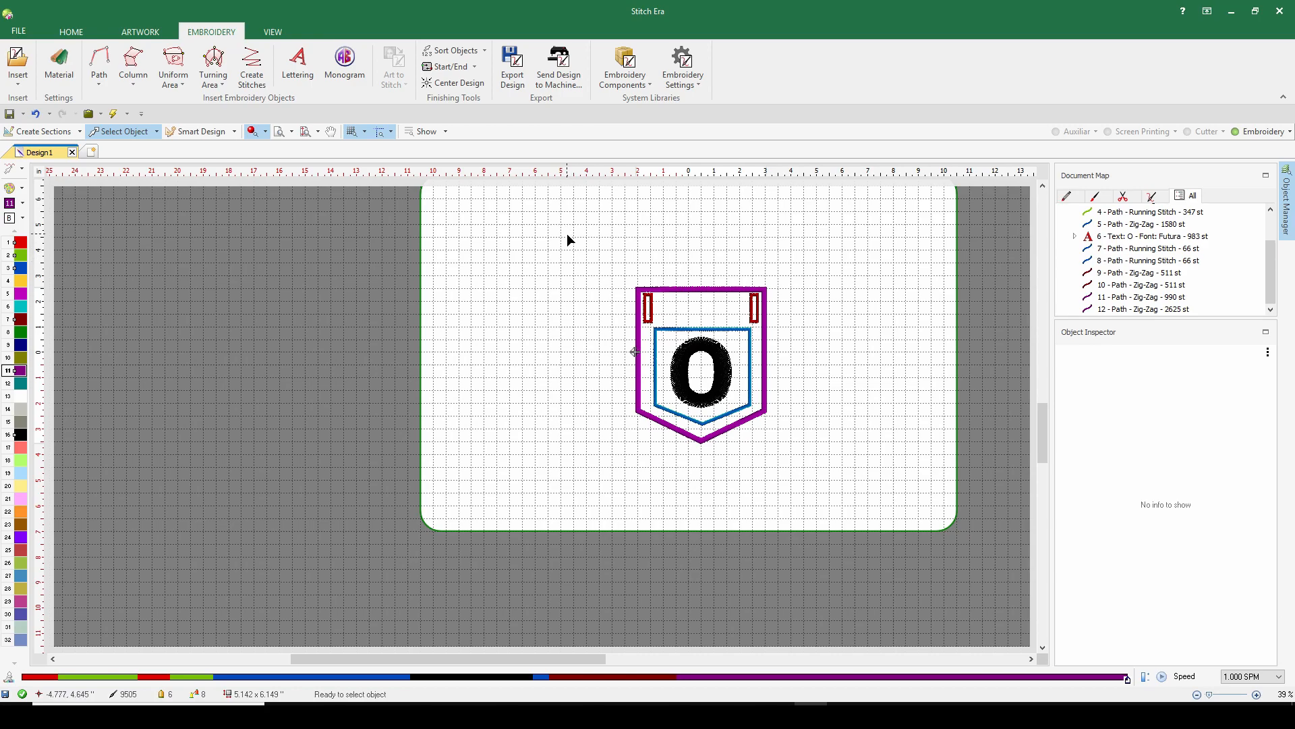
pyautogui.moveTo(576, 241); pyautogui.dragTo(835, 456)
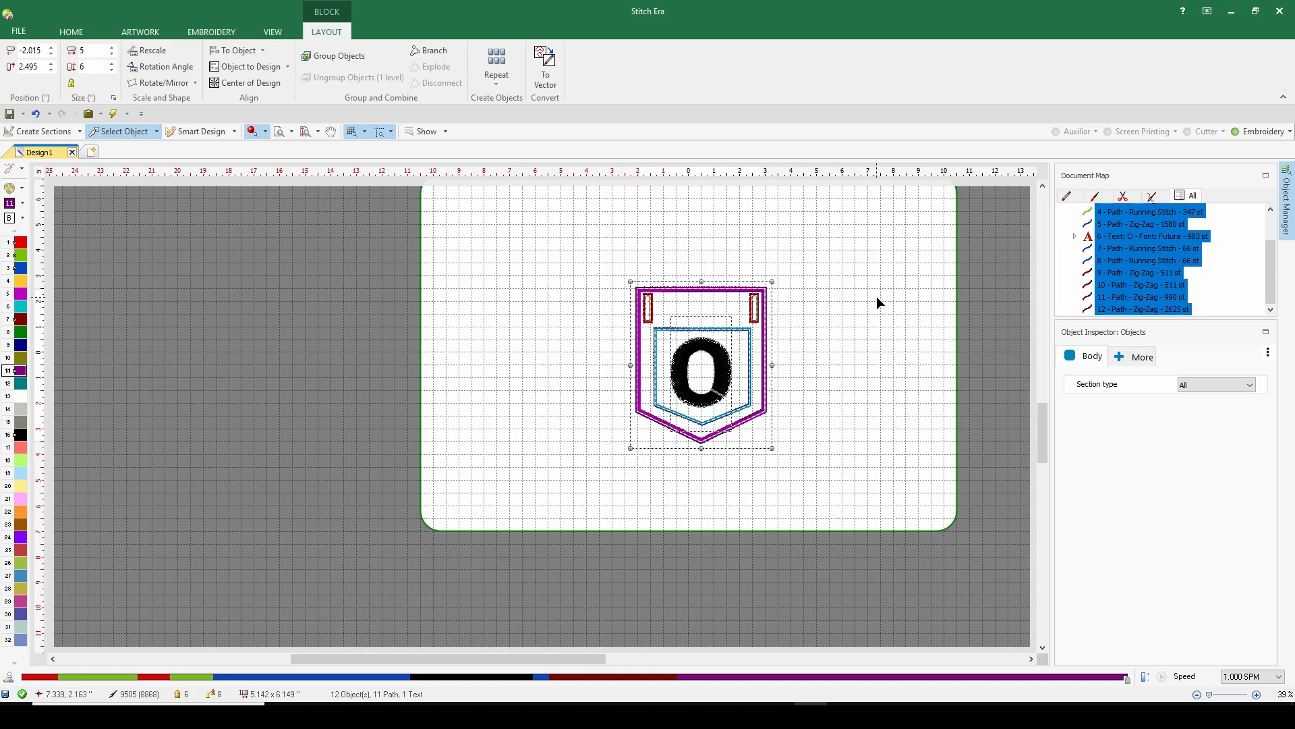
pyautogui.press('F4')
pyautogui.scroll(-5, 873, 298)
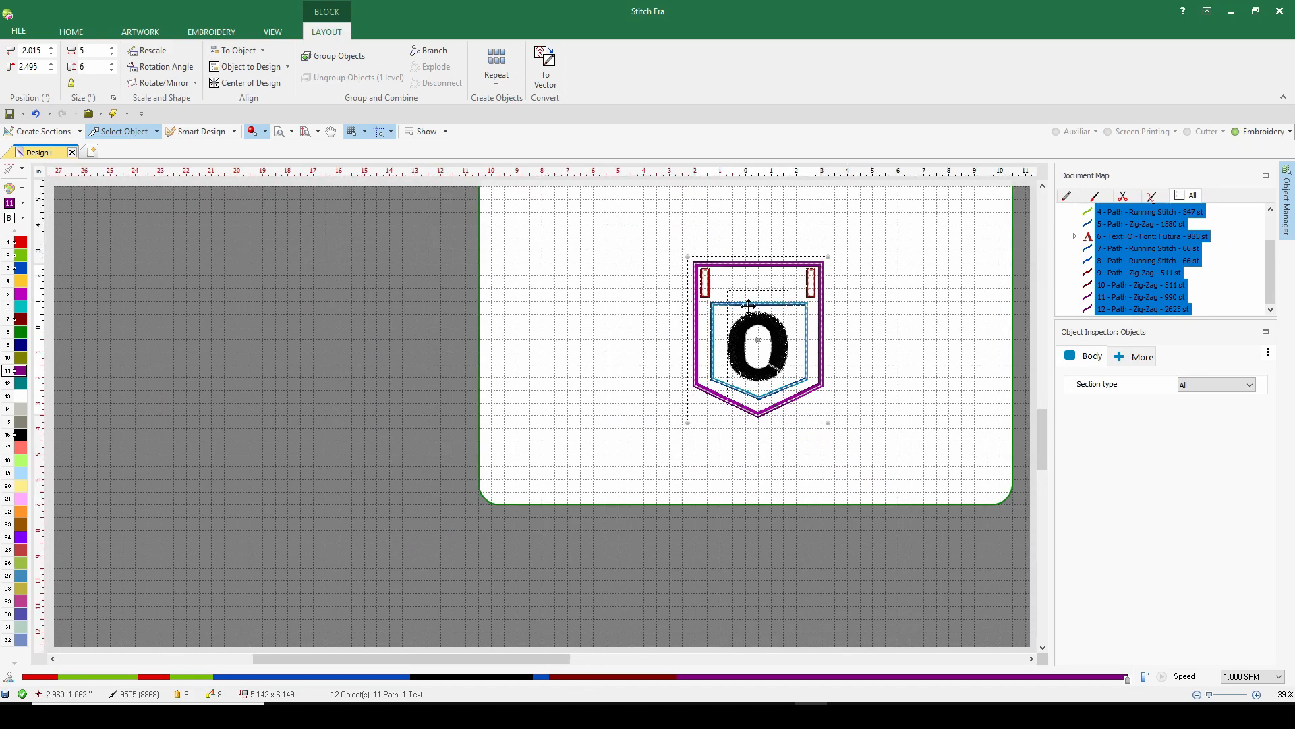
pyautogui.click(330, 131)
pyautogui.moveTo(569, 285); pyautogui.dragTo(347, 362)
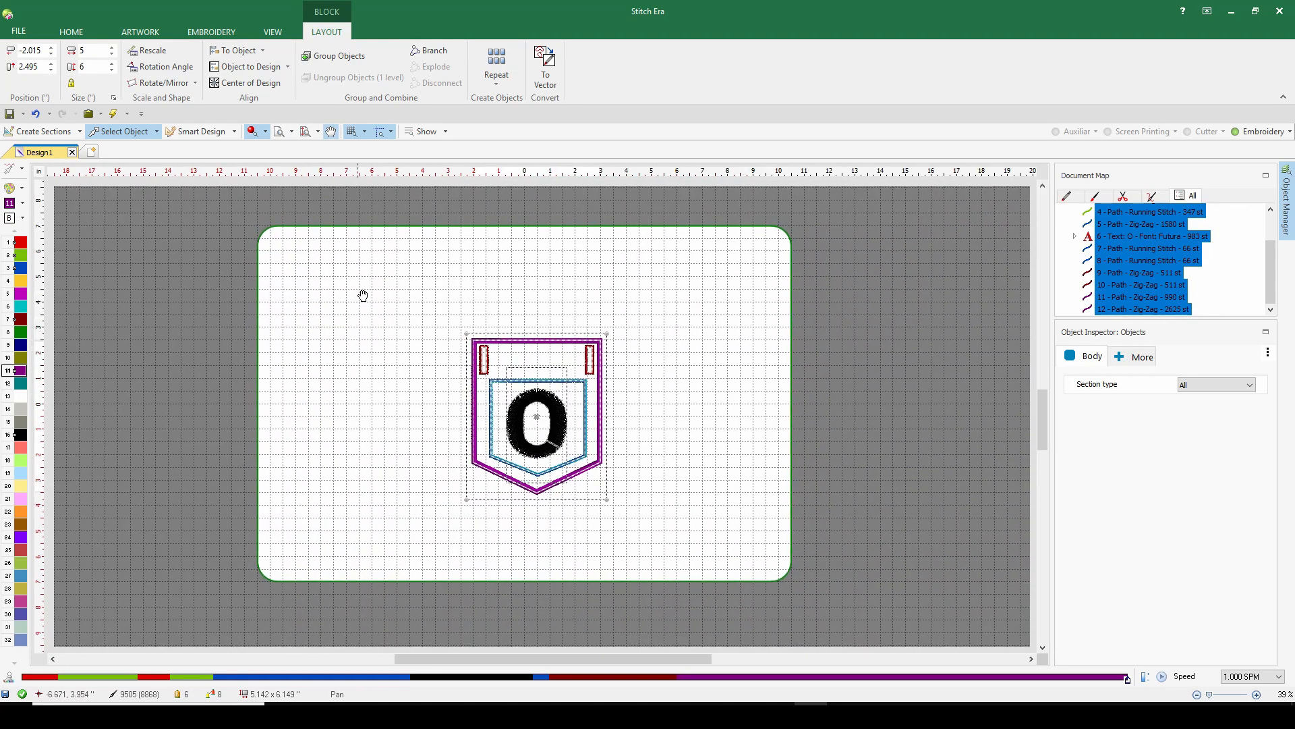
pyautogui.click(497, 81)
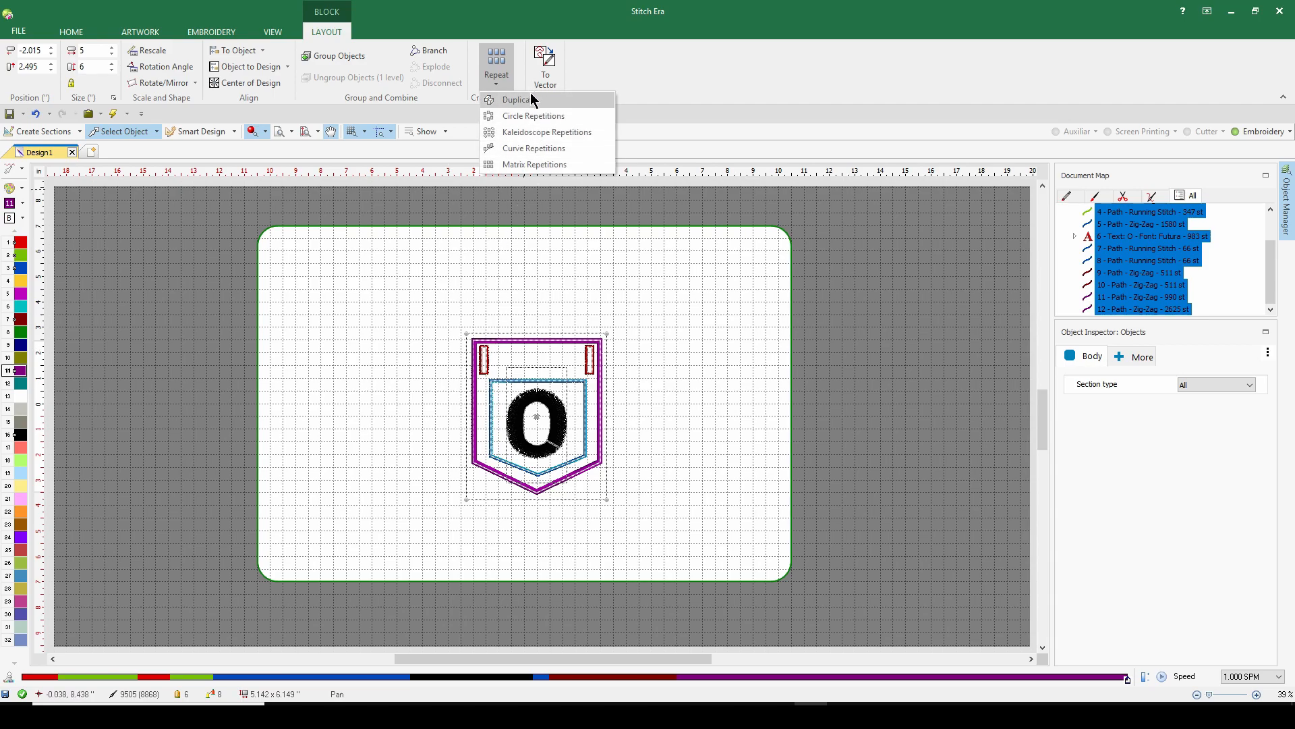
pyautogui.click(527, 164)
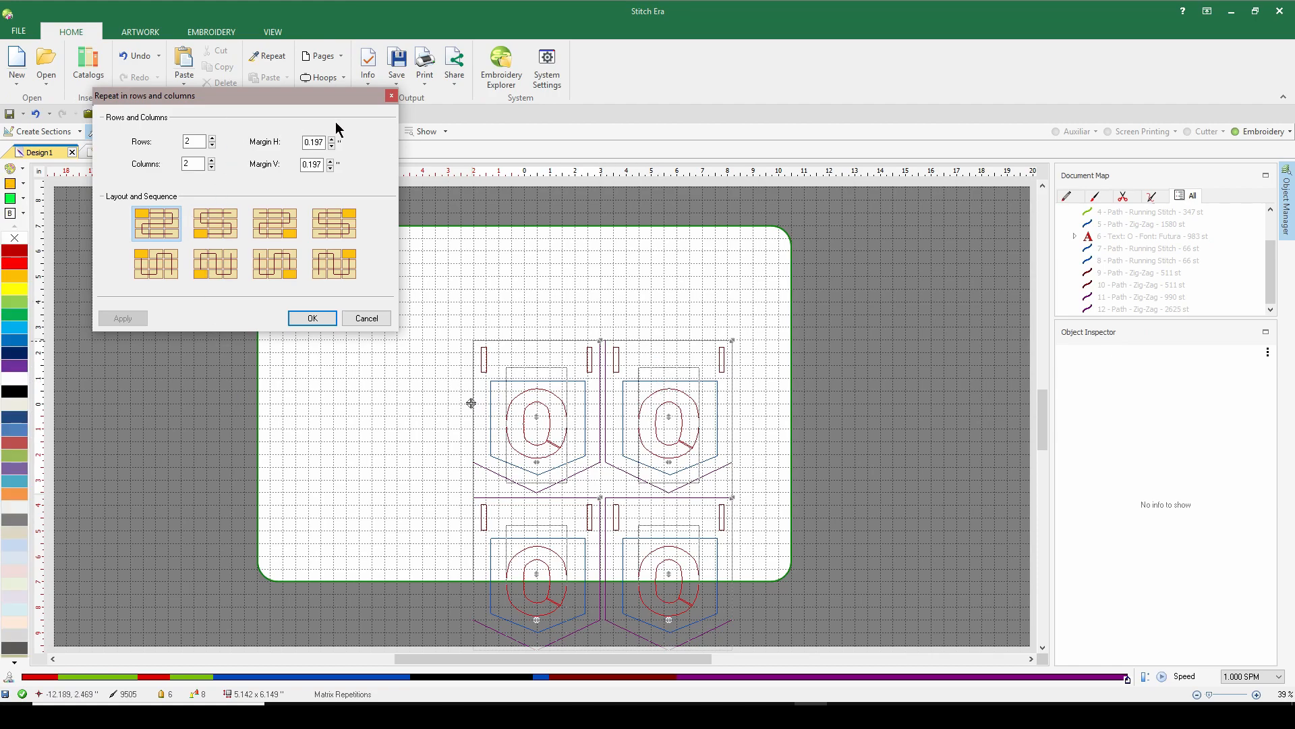
# - Set the repetition's horizontal and vertical margins to .25 in, apply them, and move the two-by-two preview inside the hoop
pyautogui.click(317, 142)
pyautogui.click(304, 141)
pyautogui.press('BackSpace')
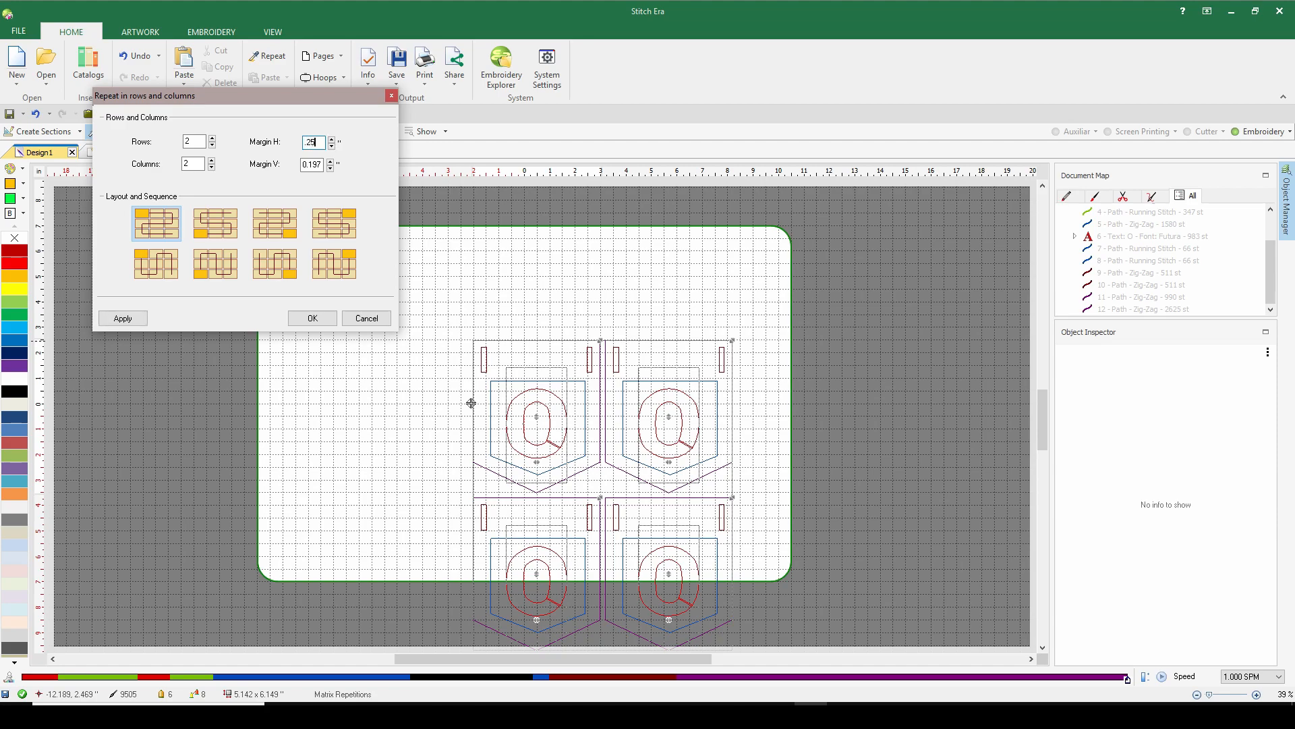
pyautogui.click(305, 164)
pyautogui.moveTo(321, 165); pyautogui.dragTo(288, 168)
pyautogui.write('.25')
pyautogui.click(118, 318)
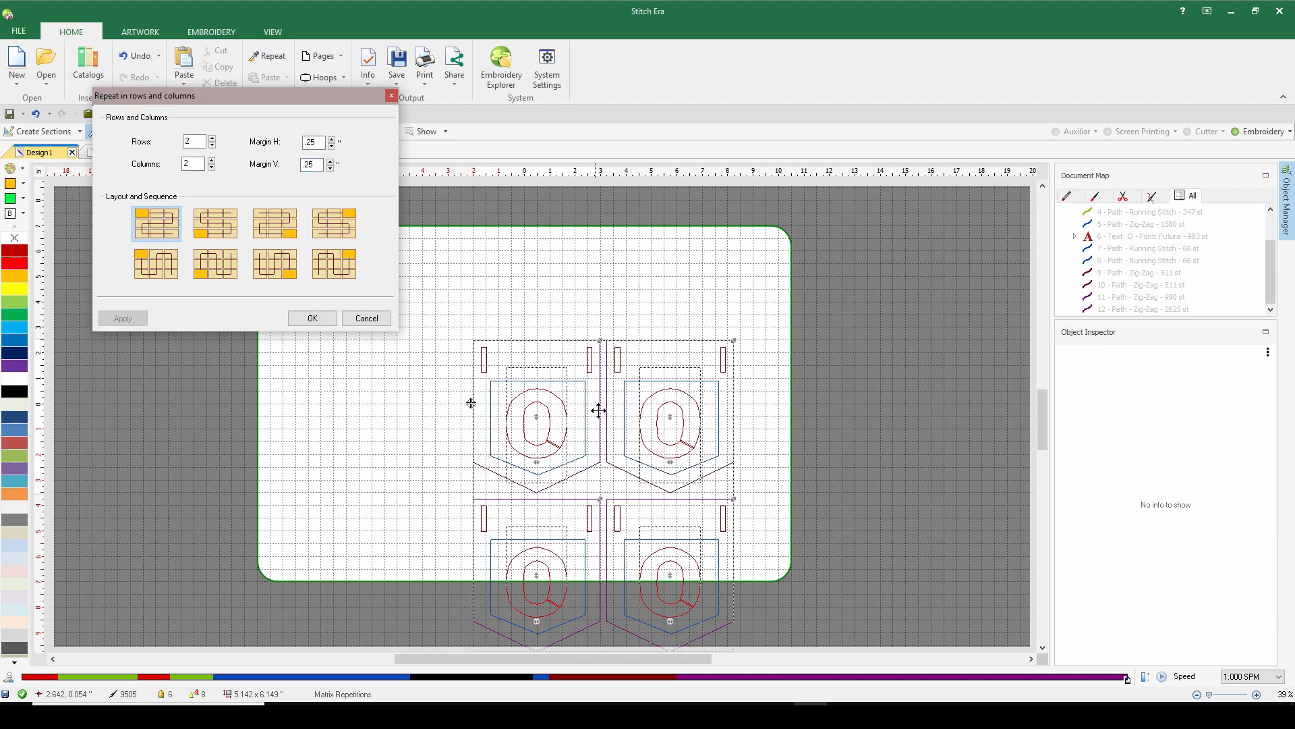
pyautogui.moveTo(588, 402); pyautogui.dragTo(418, 320)
pyautogui.moveTo(418, 321); pyautogui.dragTo(418, 319)
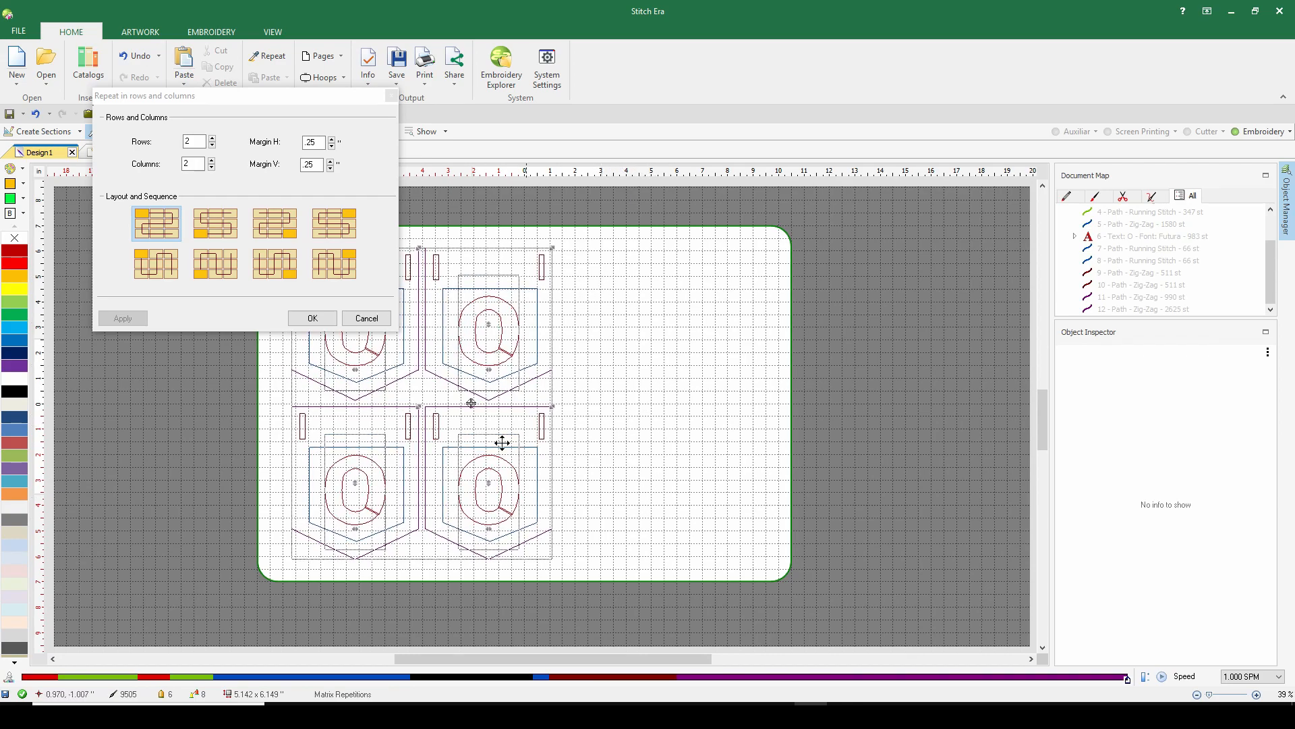
# - Try the repetition with 3 rows and 3 columns, and move the preview over the hoop to check the fit
pyautogui.click(212, 139)
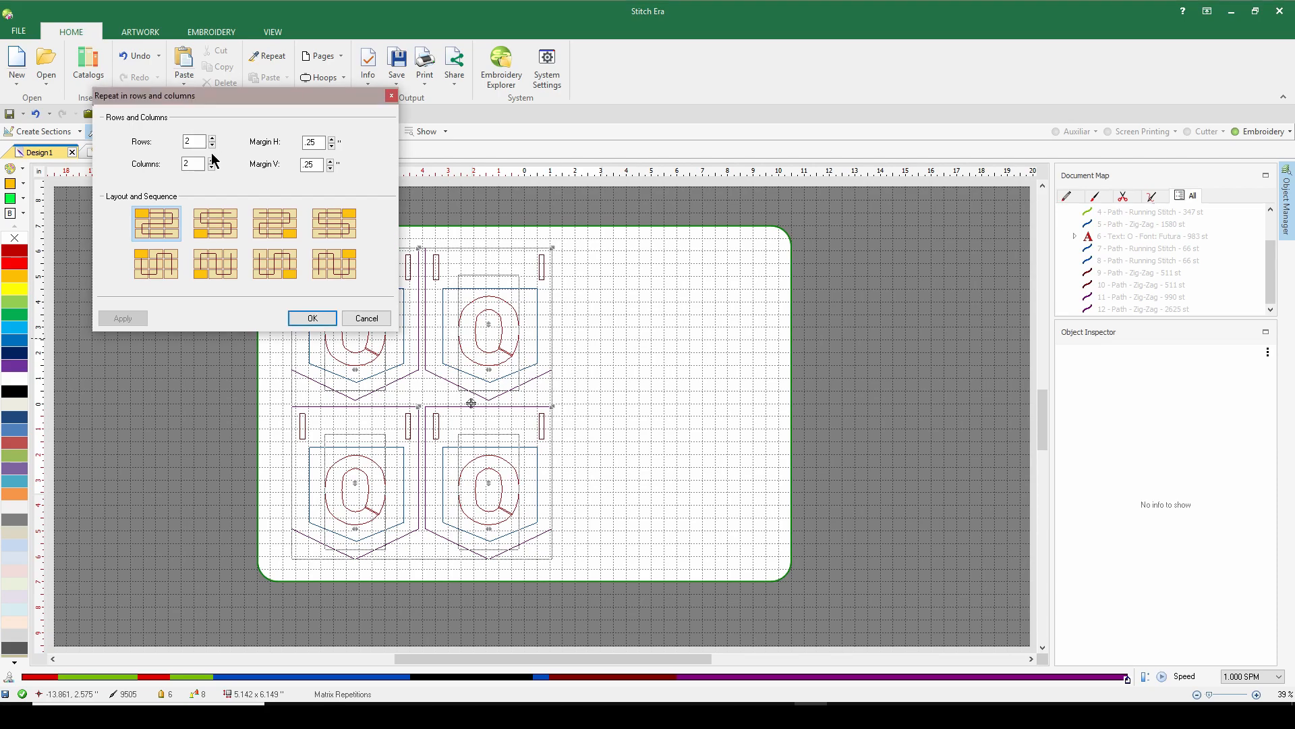
pyautogui.click(212, 138)
pyautogui.click(212, 161)
pyautogui.click(123, 317)
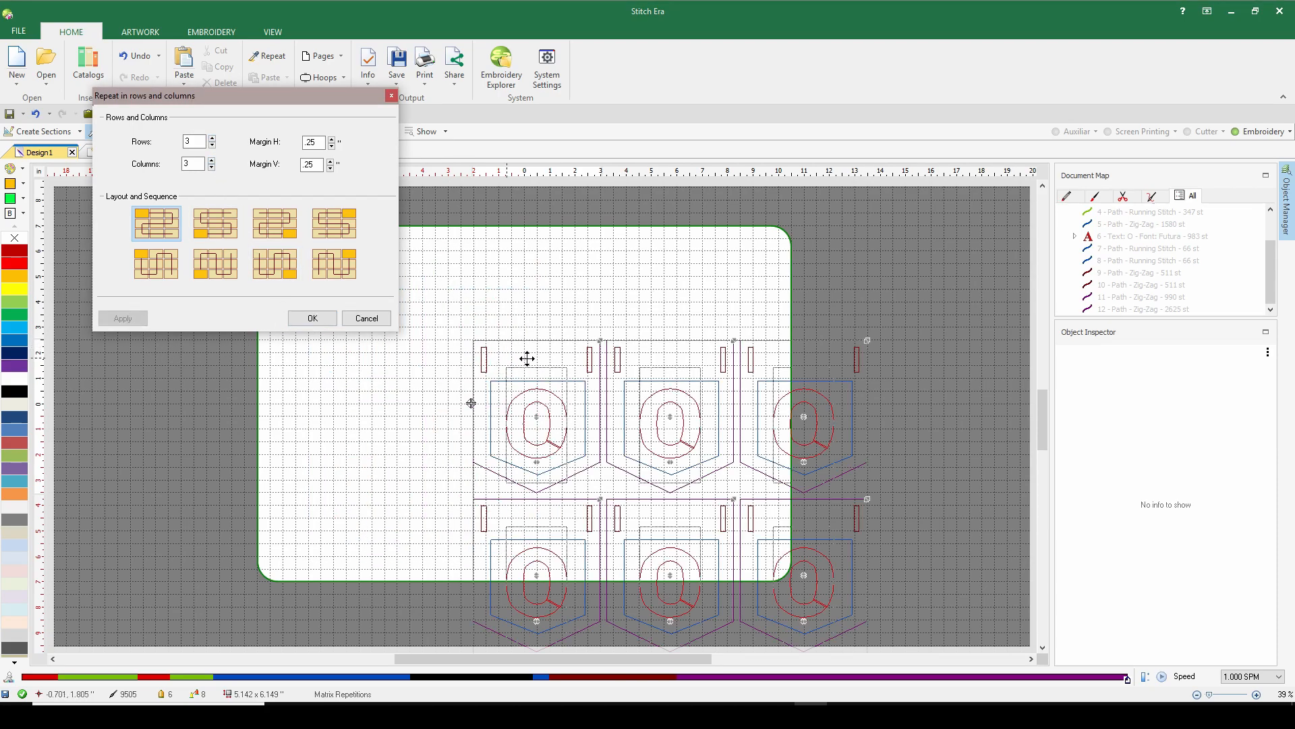
pyautogui.moveTo(691, 447); pyautogui.dragTo(555, 365)
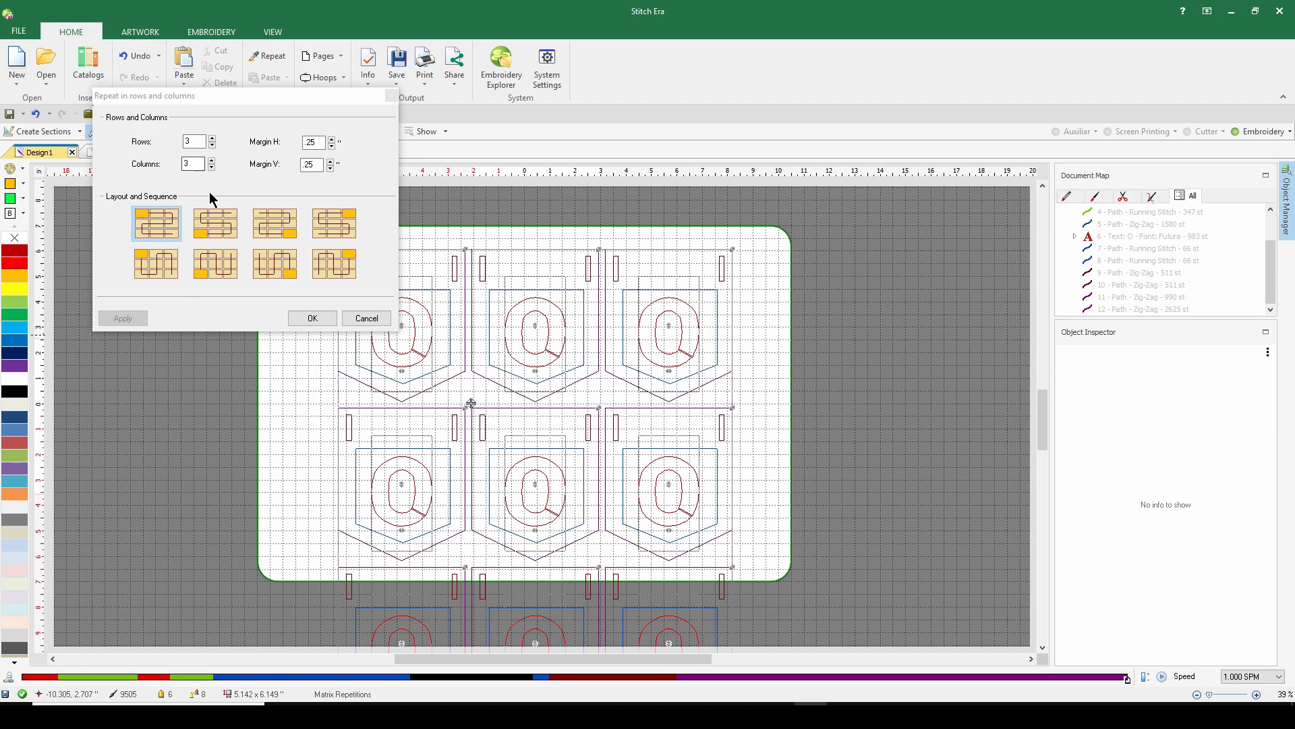
# - Reduce the repetition to 2 rows, position the six pennants inside the hoop, and create the copies
pyautogui.click(212, 147)
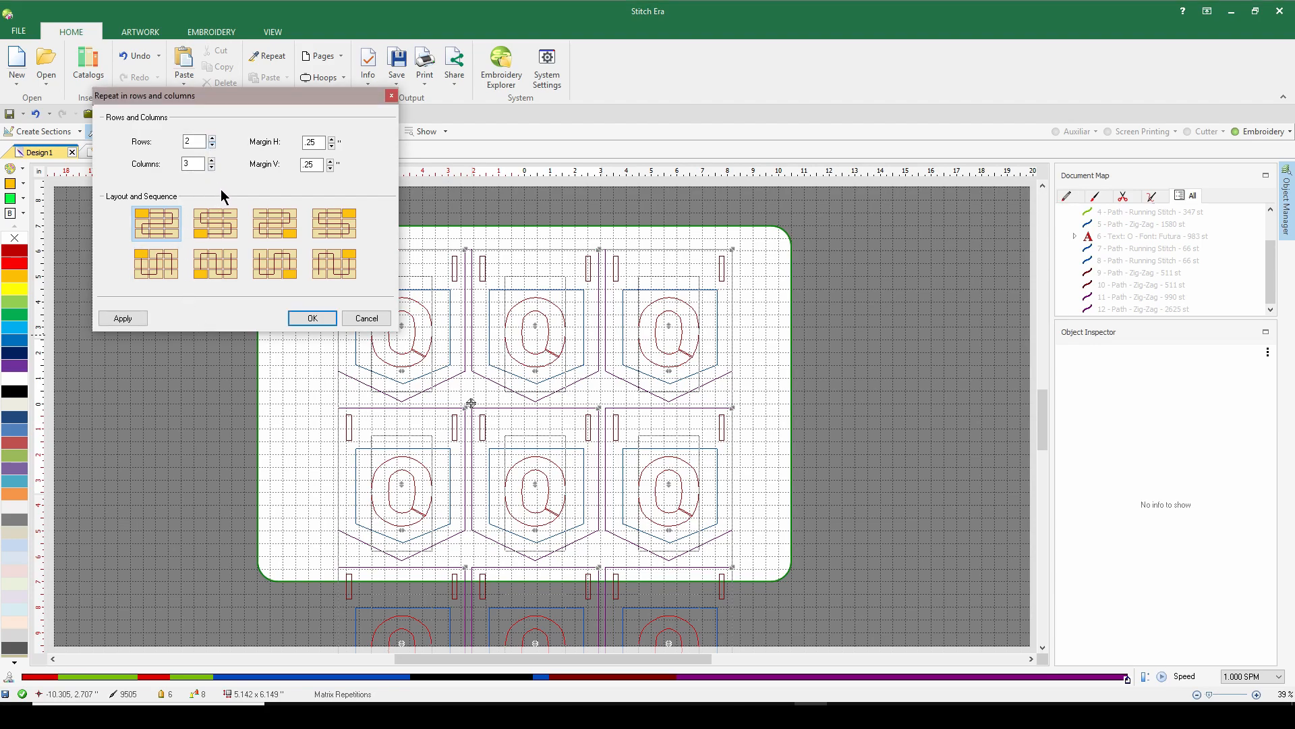
pyautogui.click(126, 319)
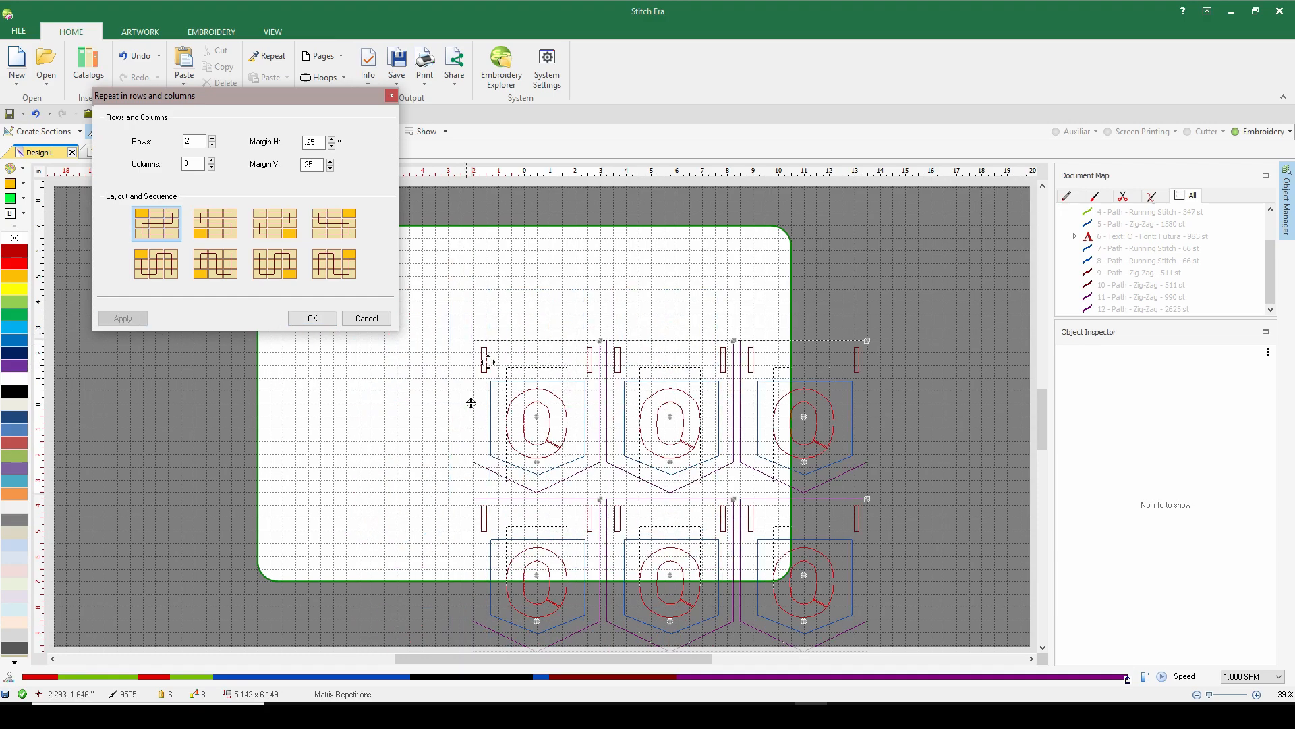
pyautogui.moveTo(692, 425); pyautogui.dragTo(560, 338)
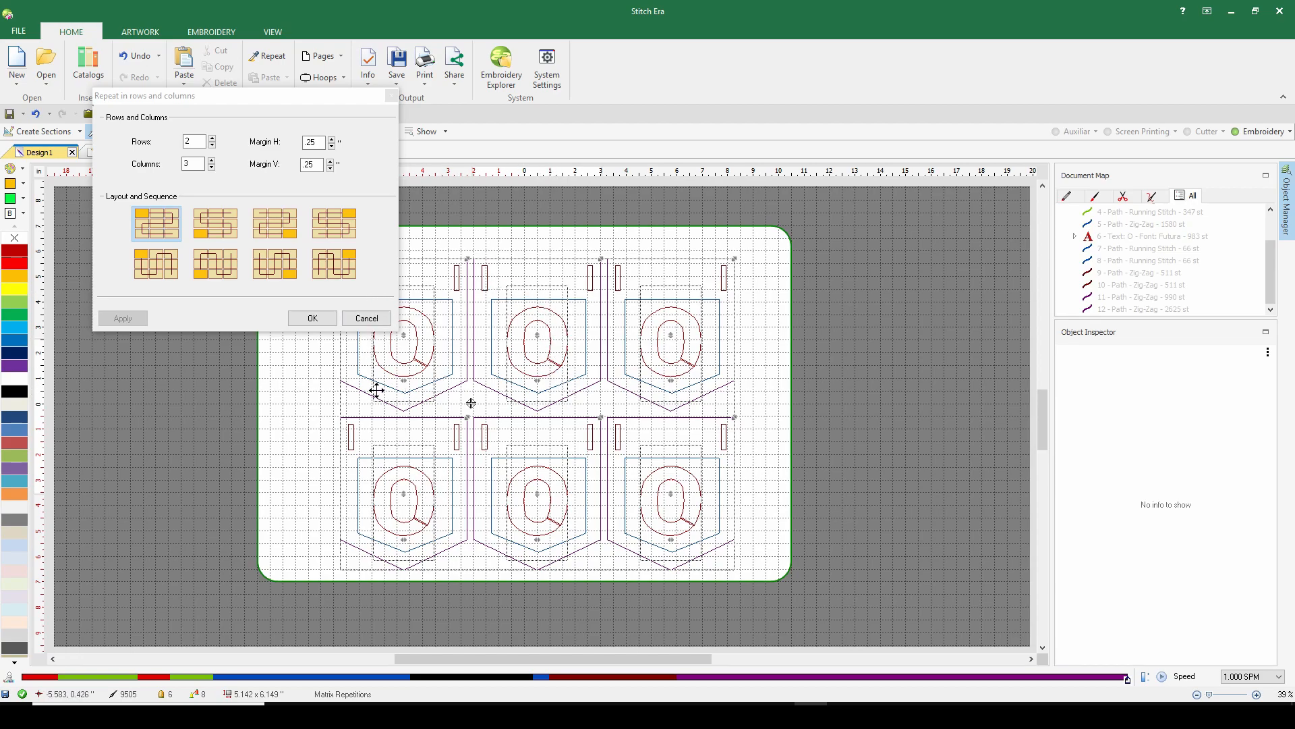
pyautogui.click(313, 317)
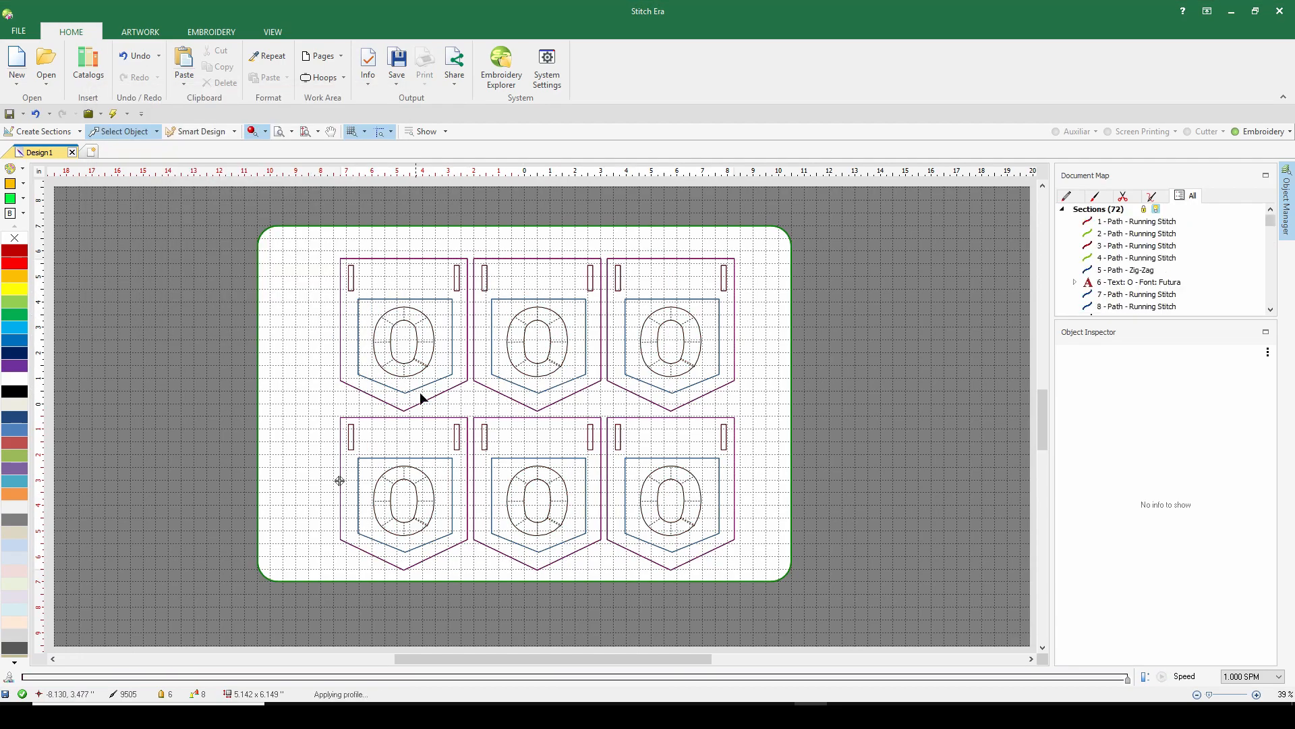